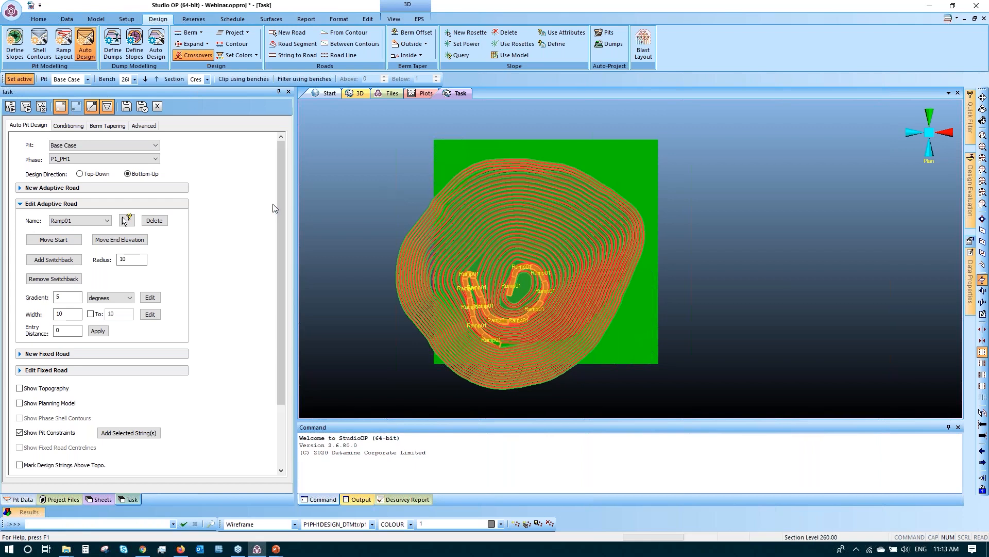
- Examine the auto pit design's conditioning, berm tapering and advanced settings, and its list of available pit scenarios
drag(281, 190, 276, 152)
drag(294, 195, 293, 194)
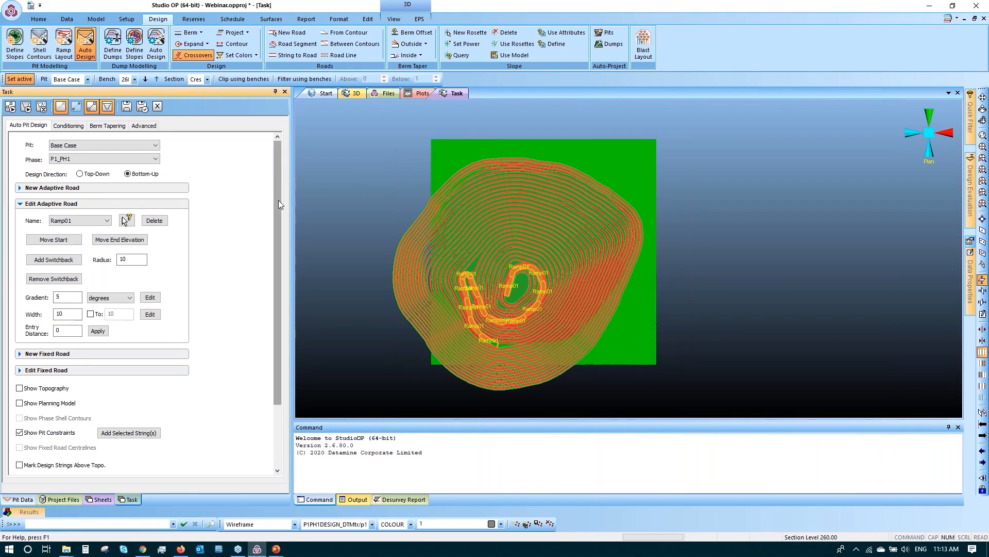
click(158, 205)
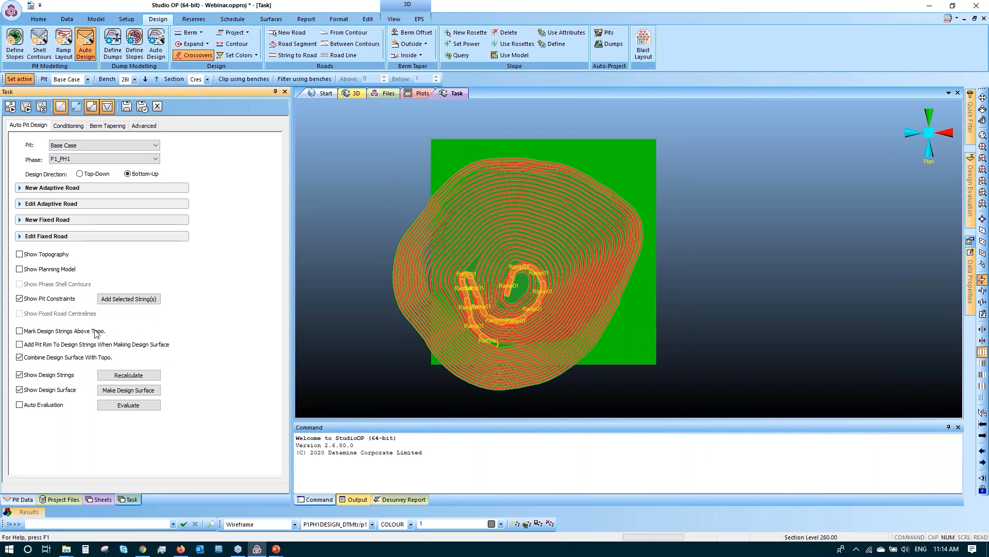
click(67, 126)
click(98, 127)
click(136, 126)
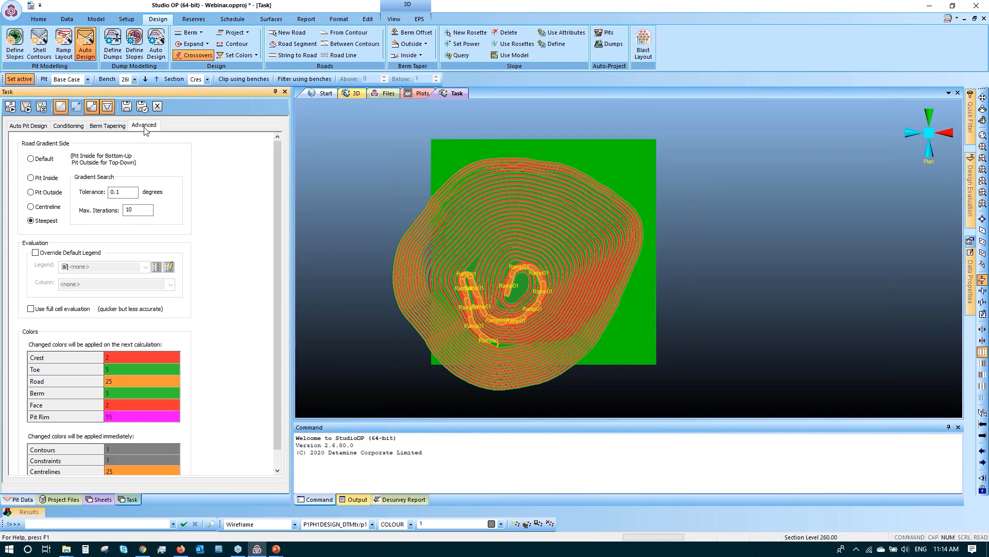
click(55, 125)
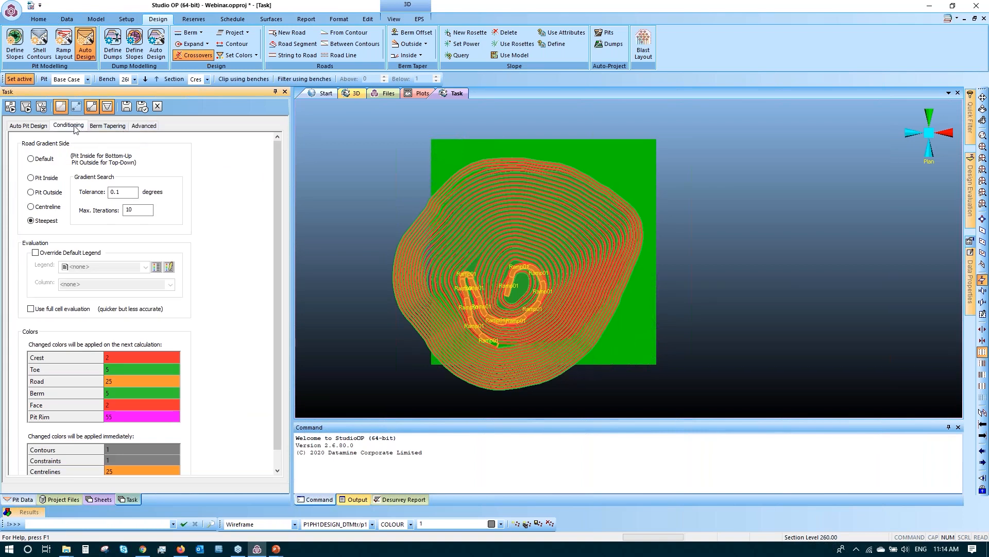
click(32, 126)
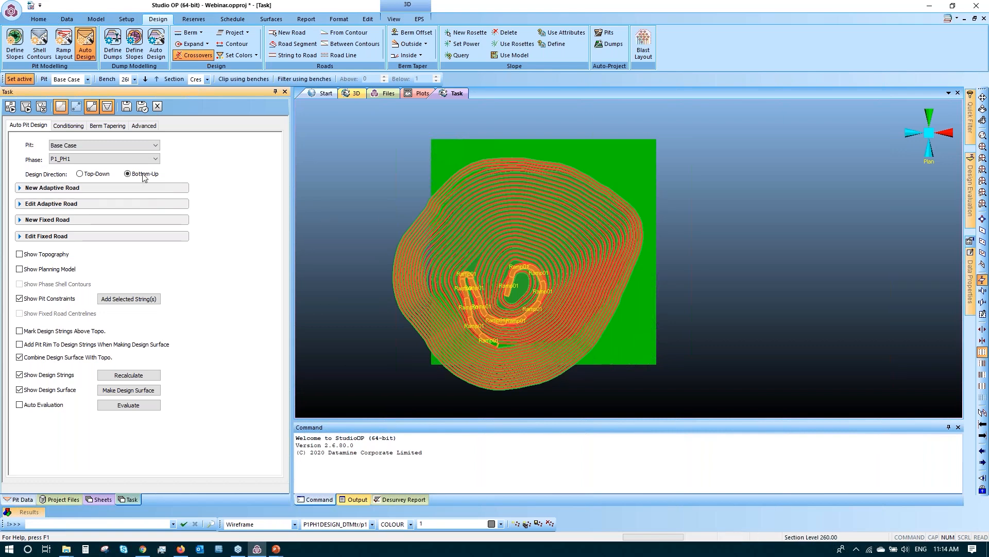
click(140, 145)
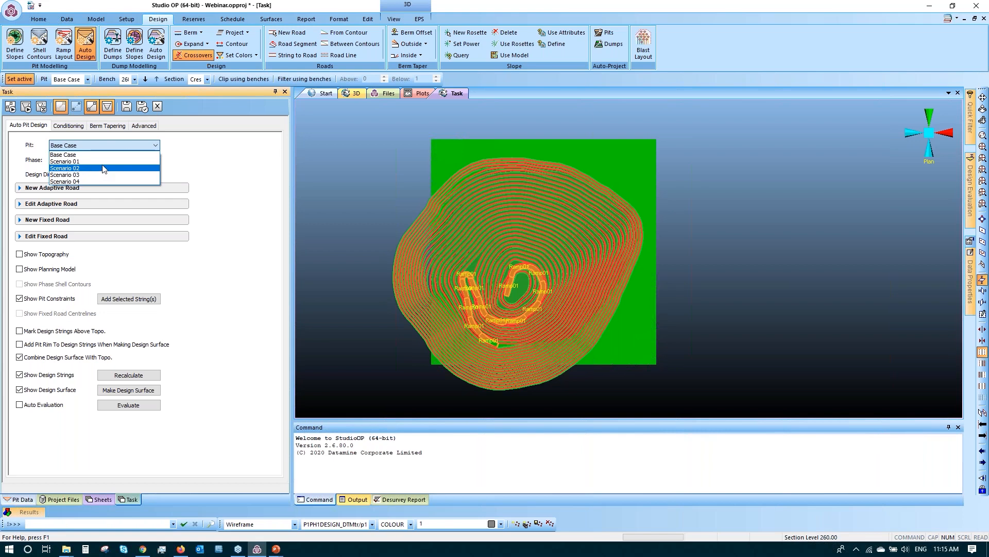
click(409, 180)
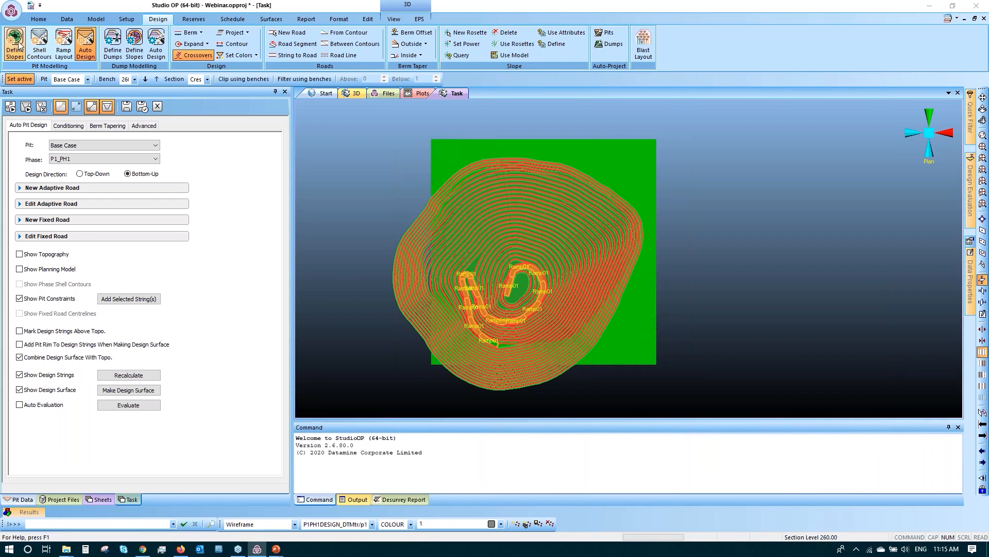
click(127, 19)
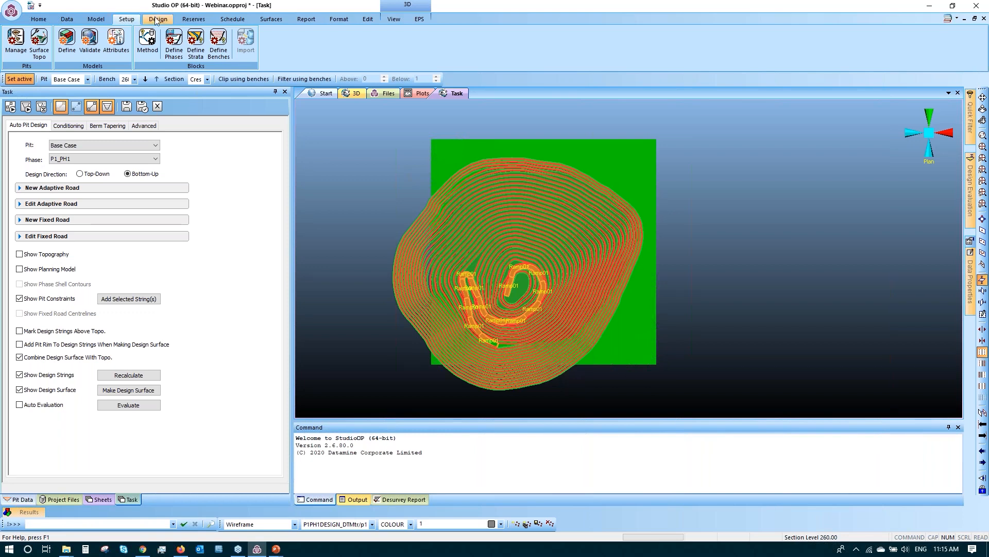
click(157, 19)
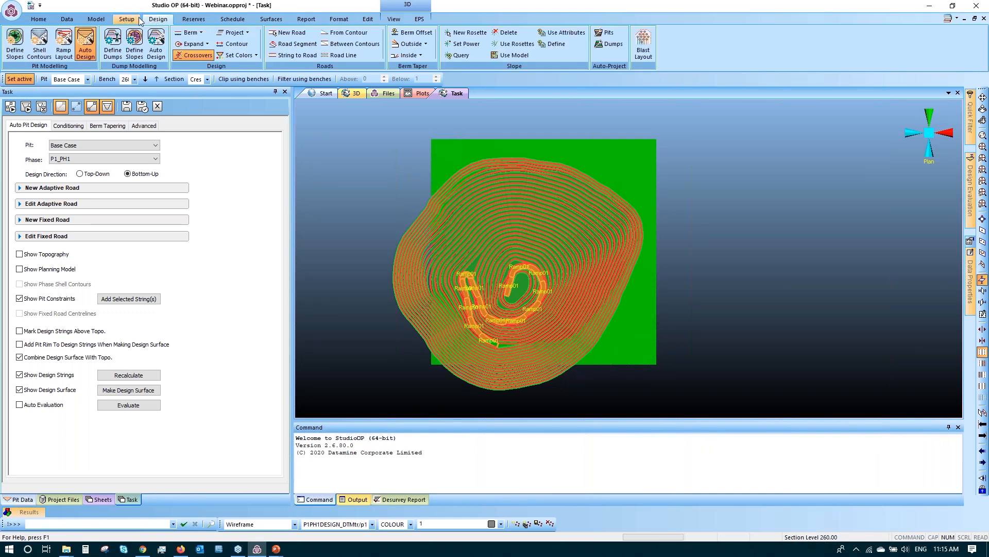
click(137, 20)
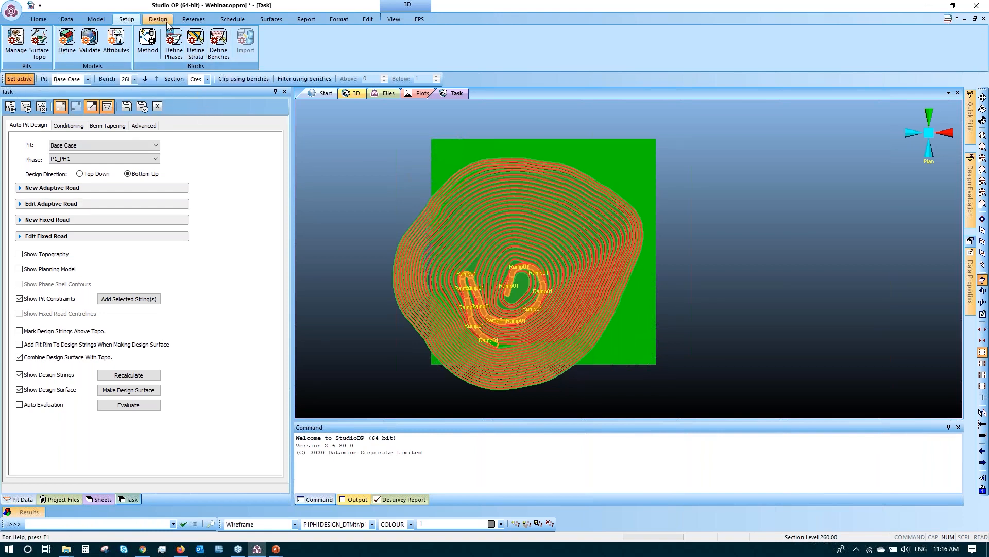
click(160, 19)
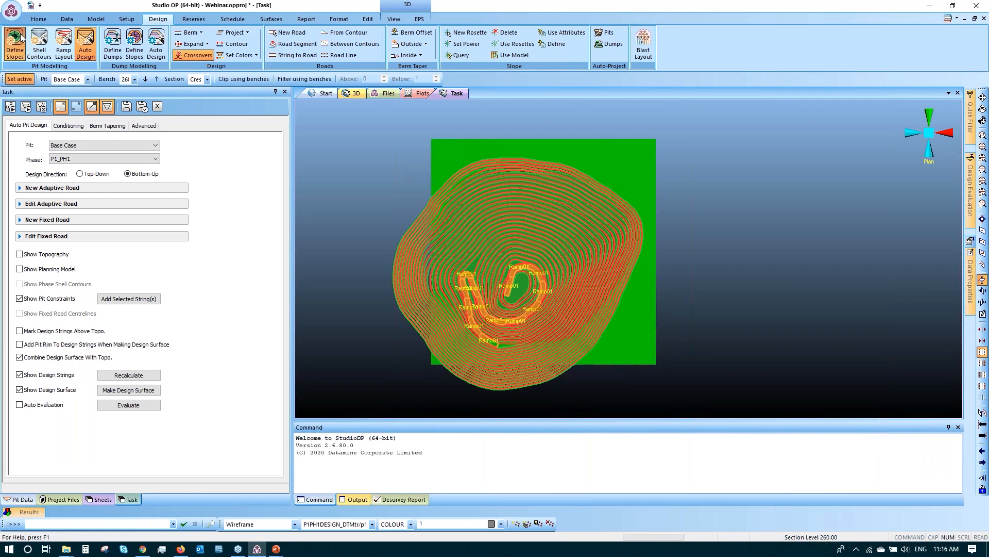
- Save the outstanding pit design changes, and open the pit slope definition for Scenario 01
click(15, 44)
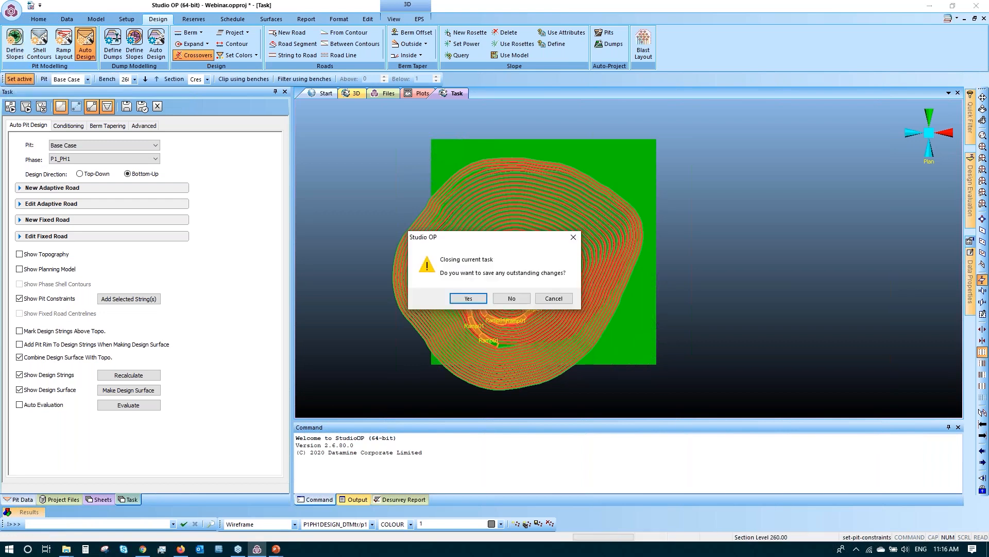
click(469, 298)
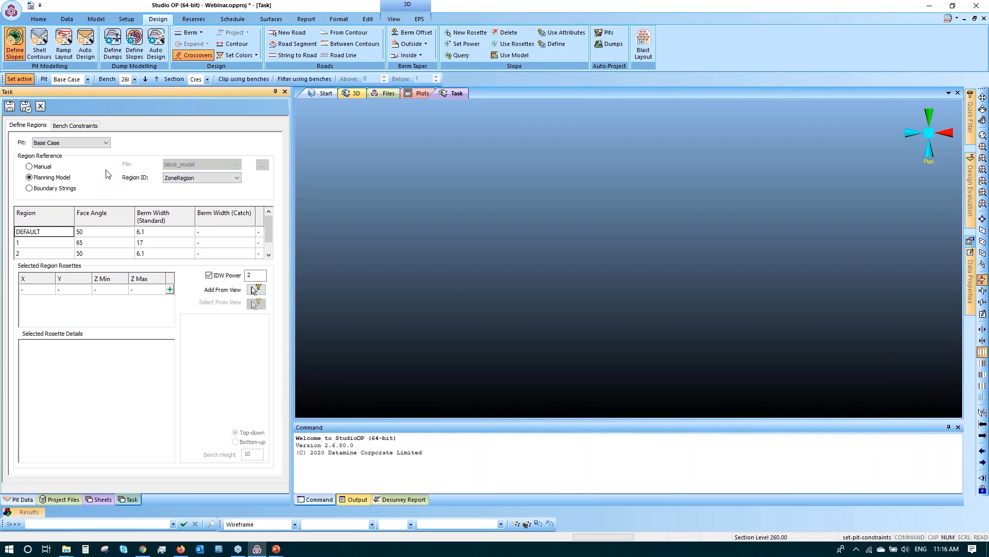
click(102, 142)
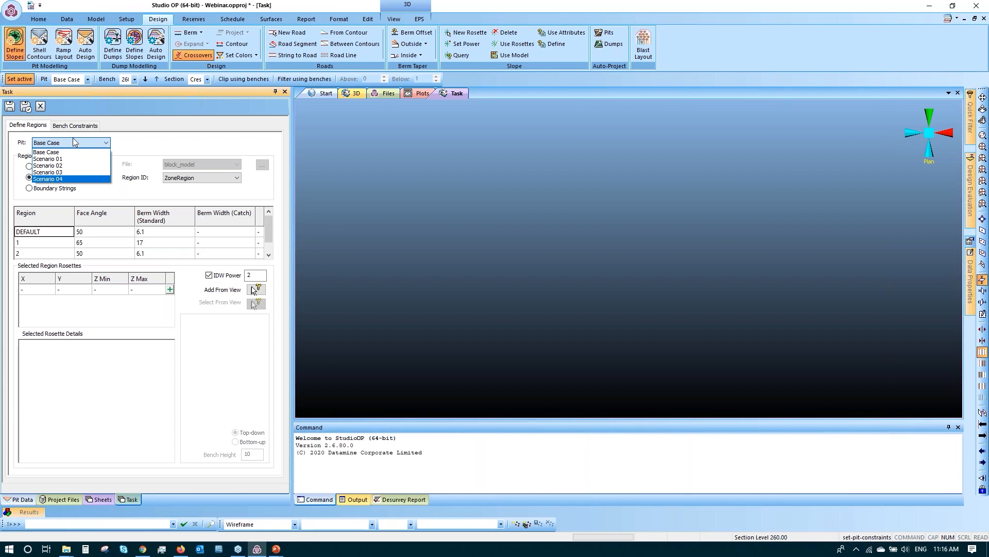
click(68, 159)
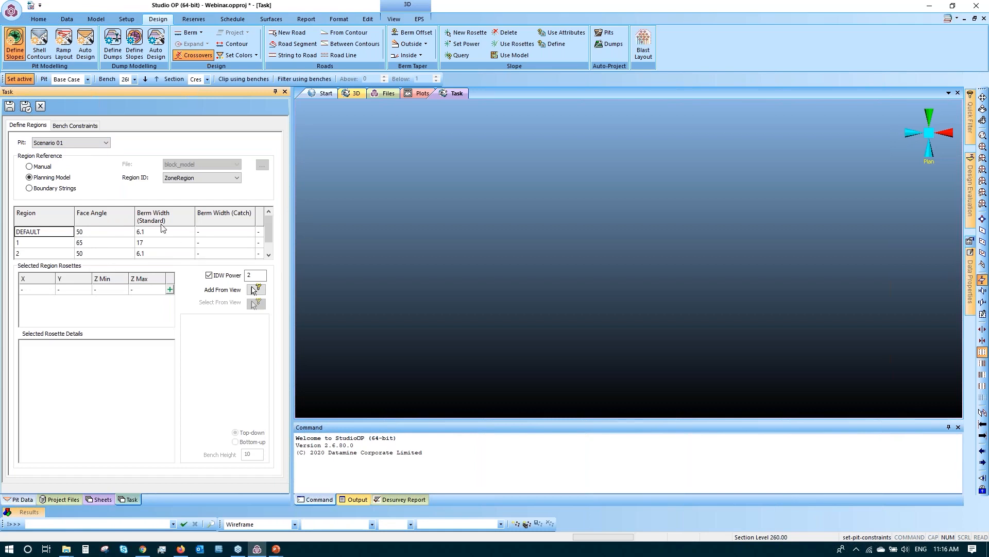
- Review the slope regions of Scenario 02, Scenario 03, Scenario 04 and Base Case, ending on Scenario 01
click(95, 144)
click(83, 165)
click(85, 142)
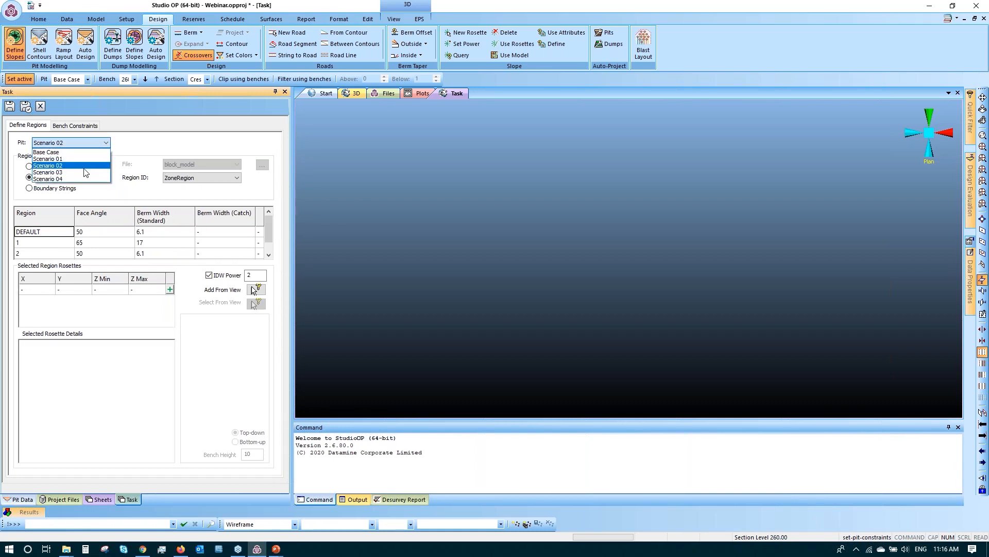
click(85, 172)
click(85, 143)
click(84, 179)
click(92, 143)
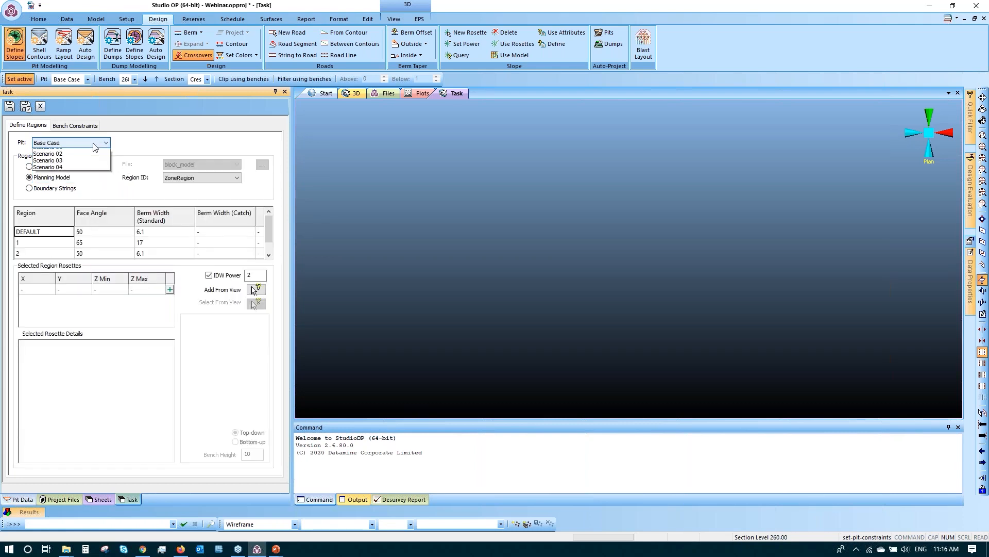
click(94, 159)
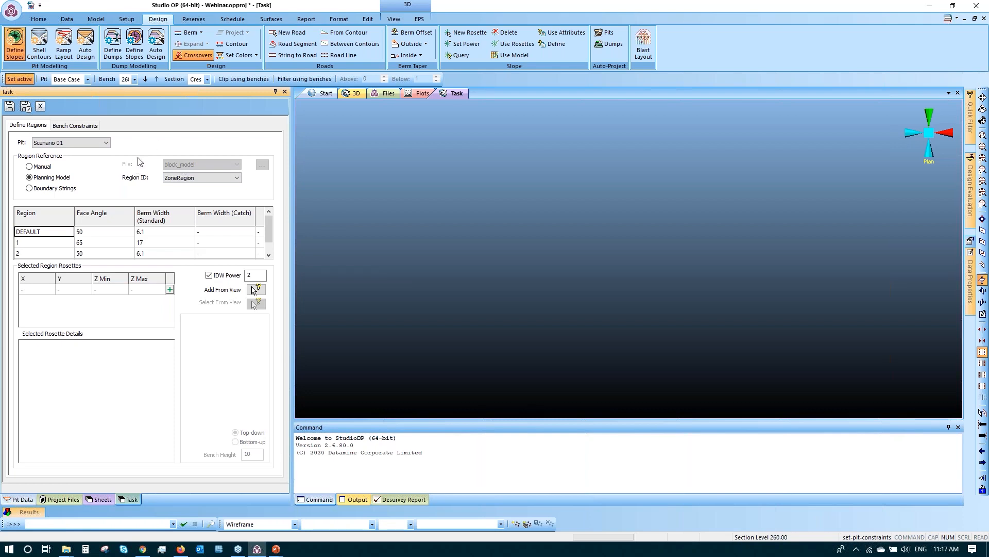
- Add a rosette to slope region 2 by picking its location in the view at about X 5935, Y 4773
click(29, 254)
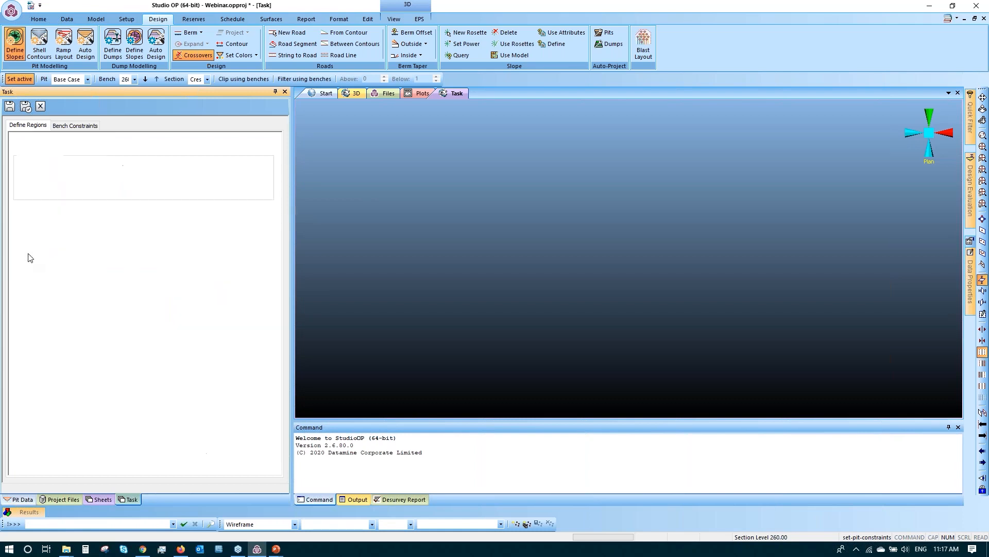
click(170, 290)
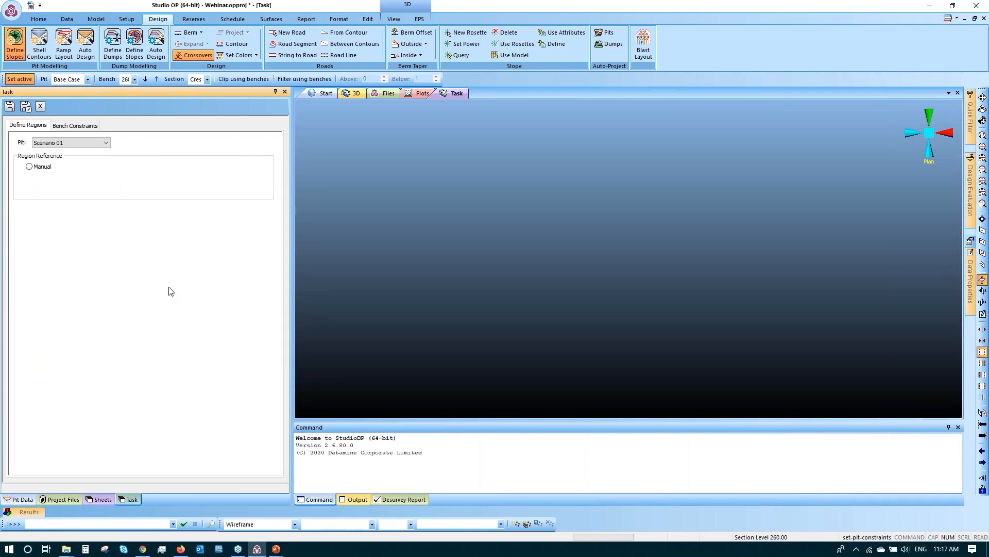
click(37, 290)
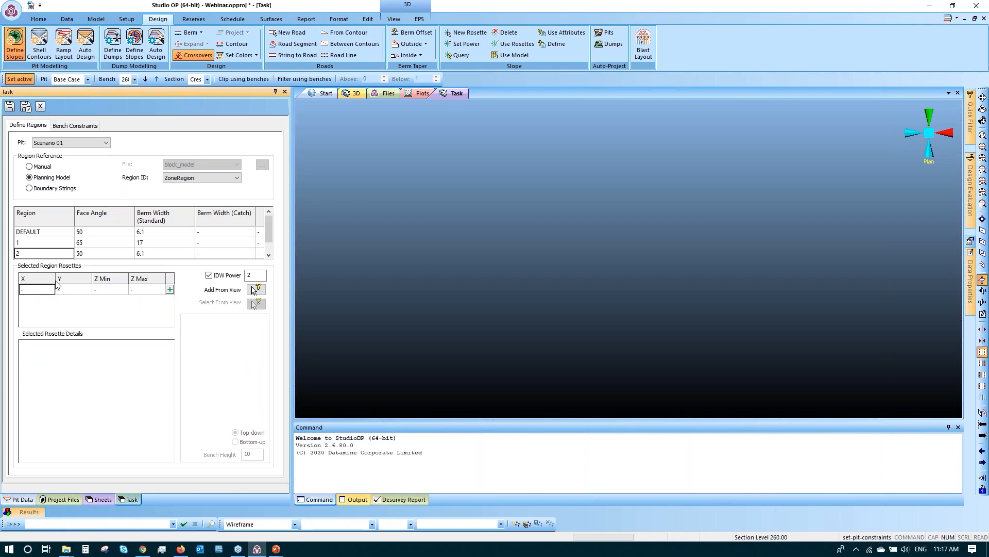
click(56, 253)
click(35, 291)
click(207, 276)
click(209, 276)
click(255, 290)
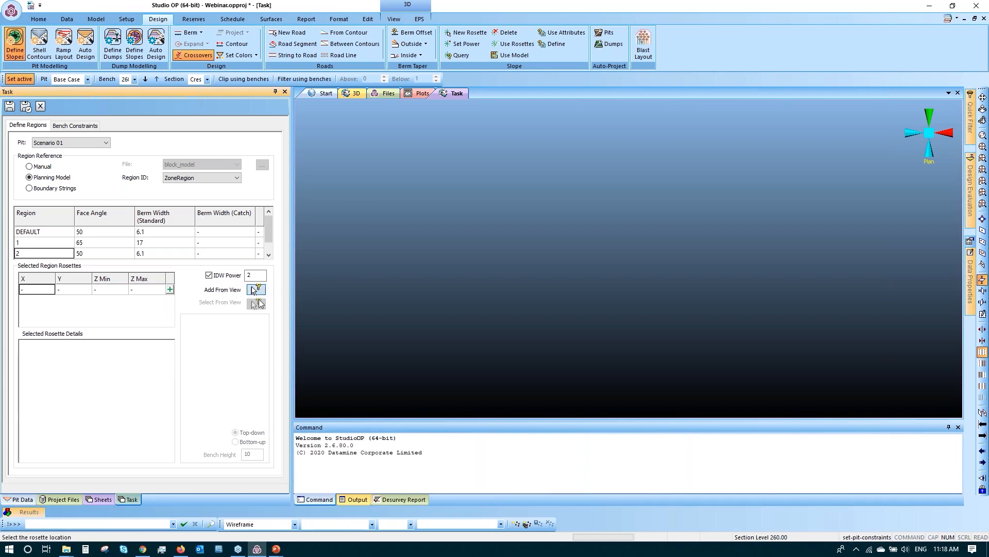
click(611, 289)
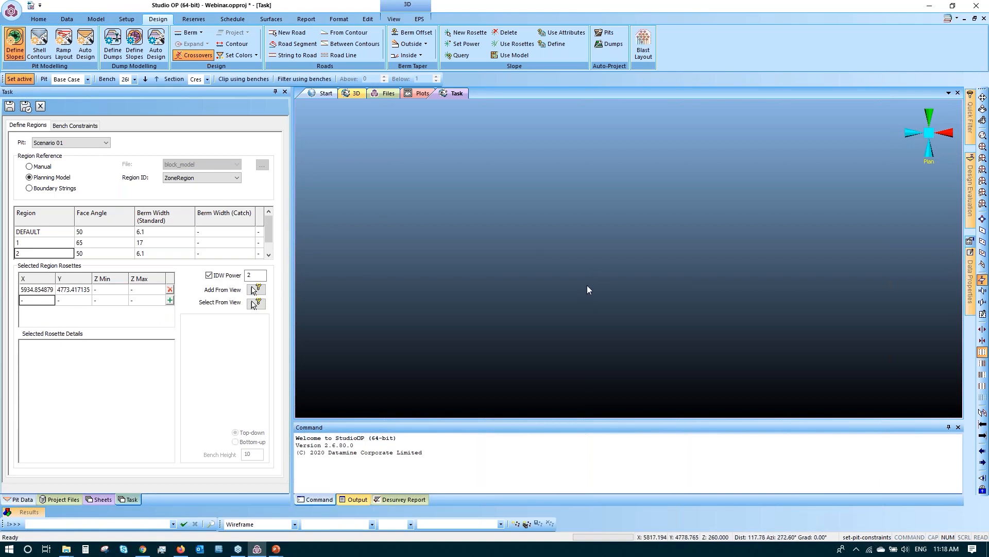
- Check the available bench levels and set the new rosette's Z Min to -70 and Z Max to 80
click(98, 291)
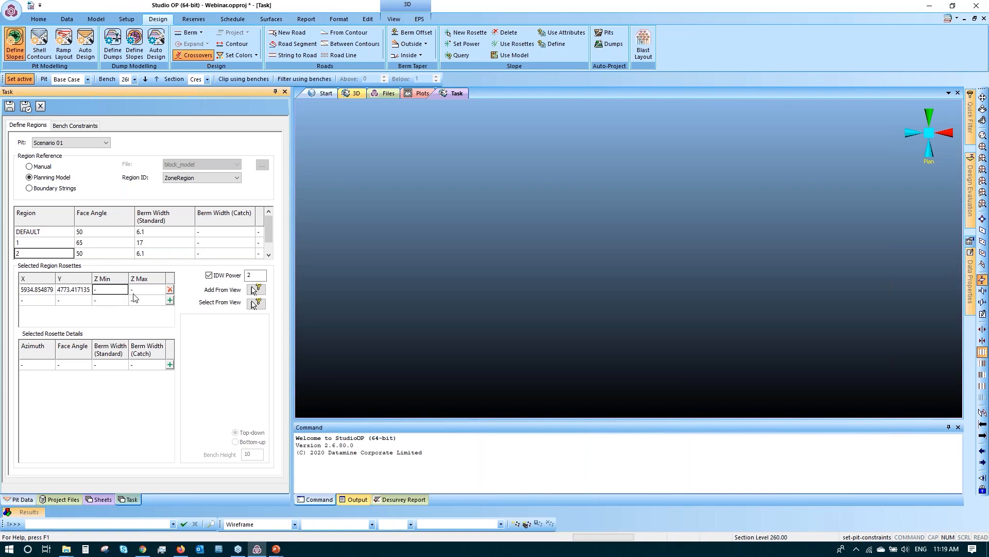
click(134, 80)
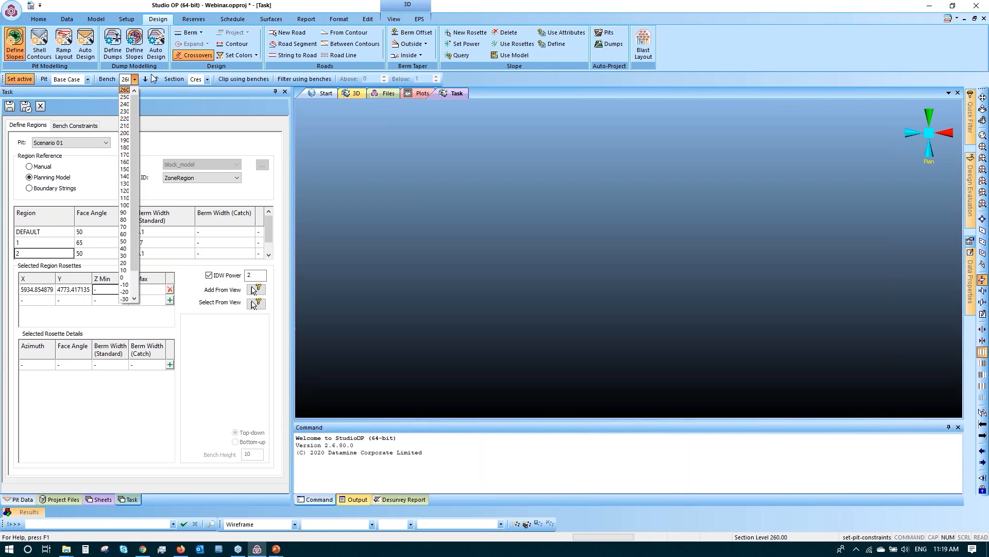
drag(134, 107, 135, 138)
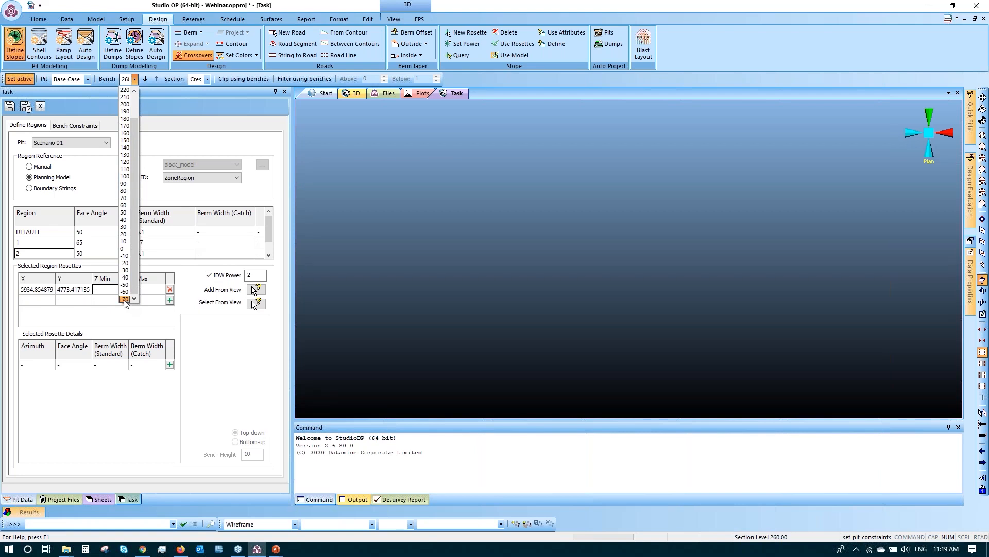
click(112, 292)
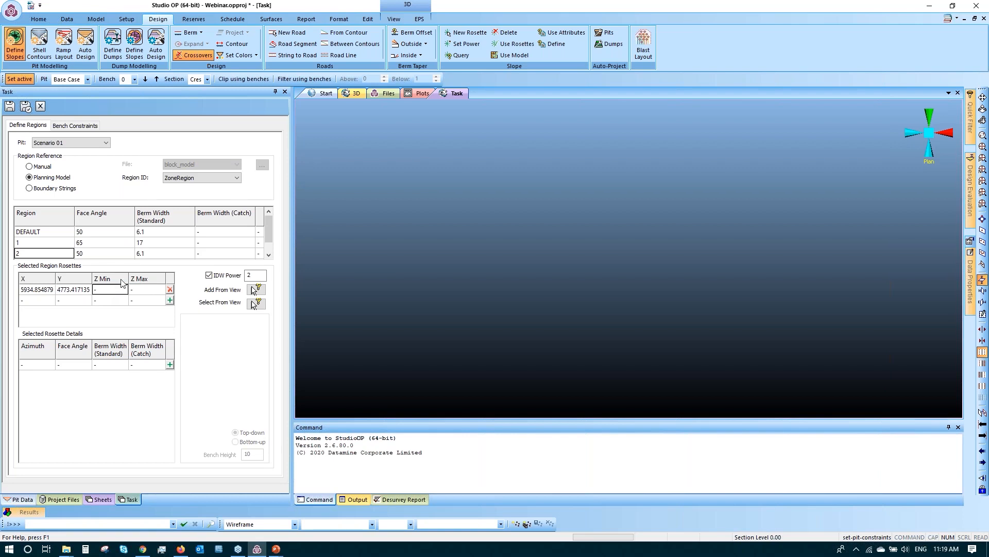
text(-70)
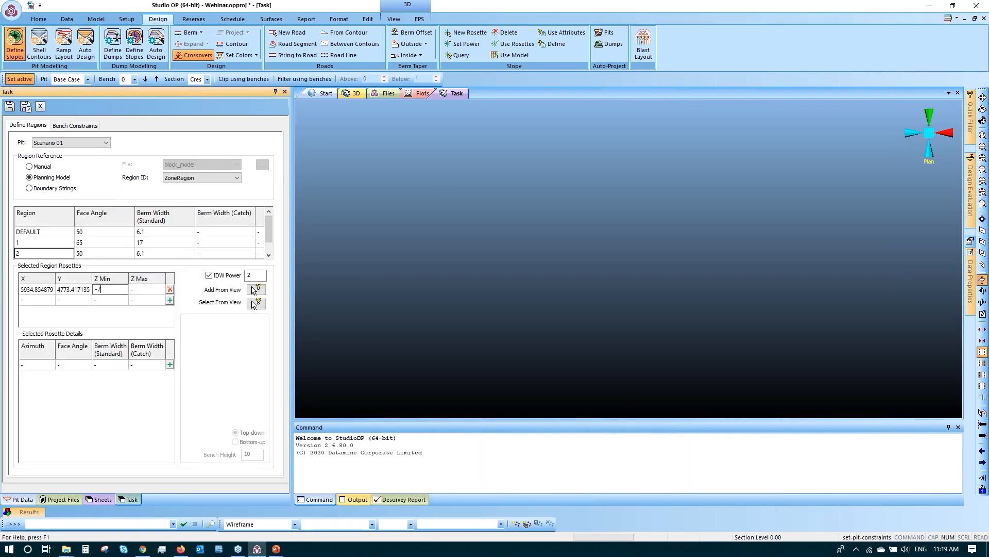
click(138, 293)
text(80)
click(133, 301)
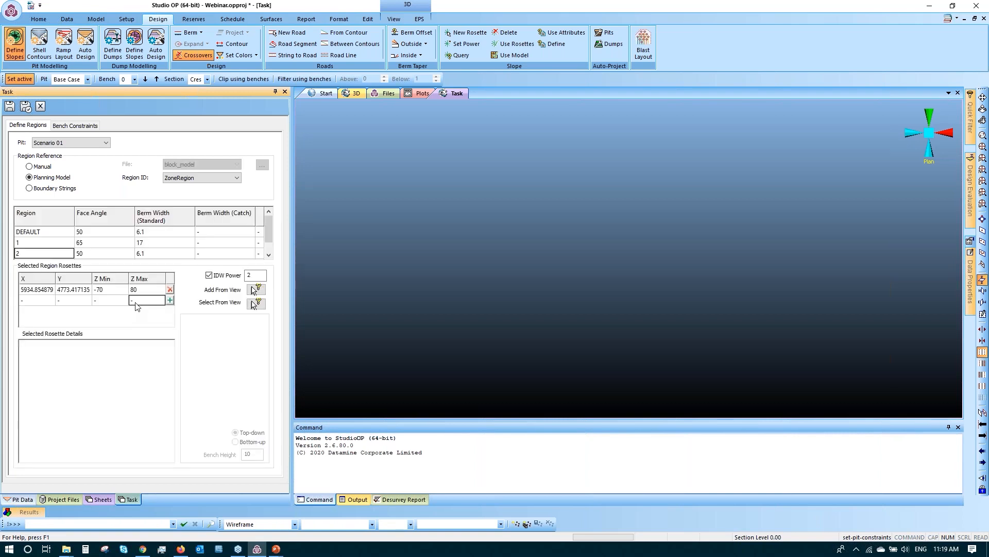
- Add a rosette detail at azimuth 360 with a face angle of 50 and a standard berm width of 6.1
click(36, 290)
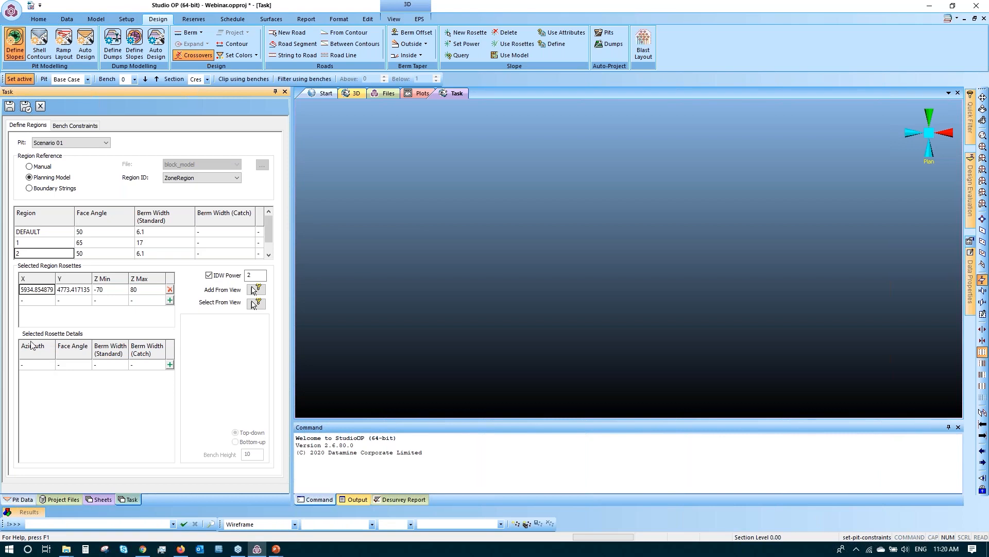
click(49, 366)
text(360)
click(170, 364)
click(76, 368)
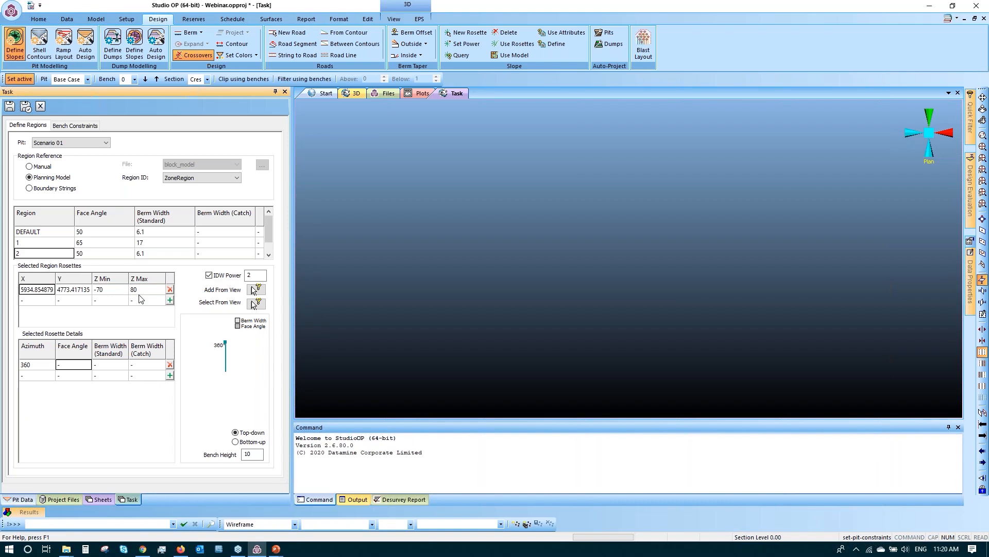
click(75, 368)
text(50)
key(Tab)
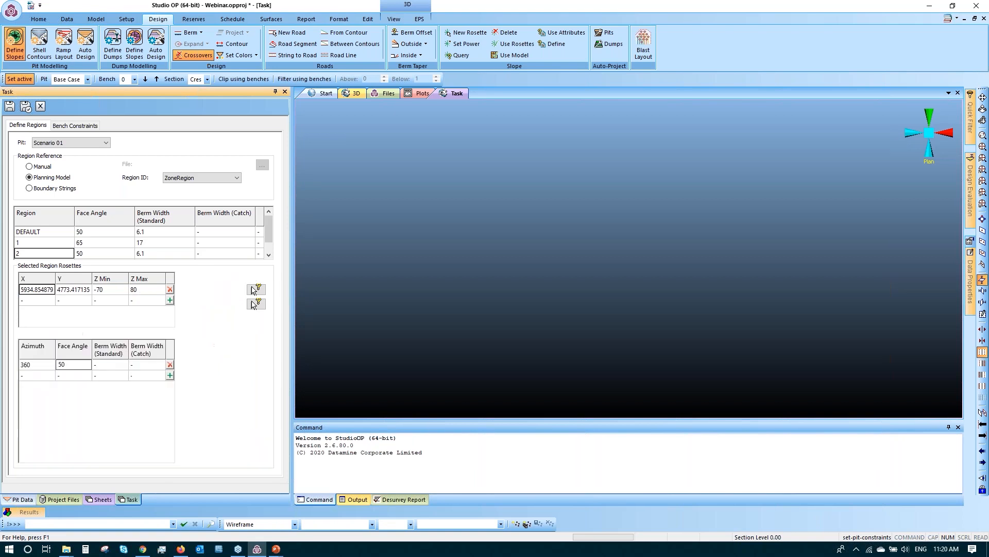
text(6.1)
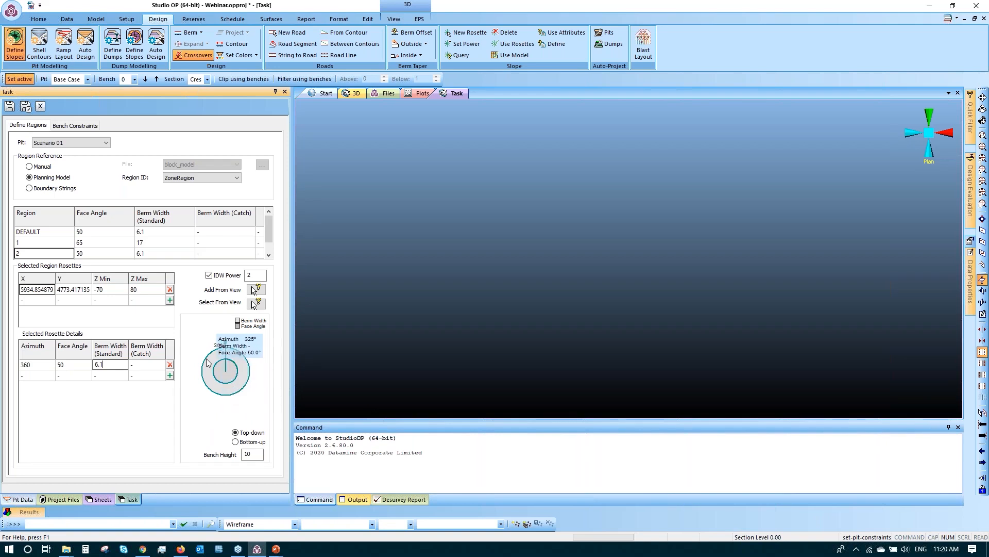
click(149, 365)
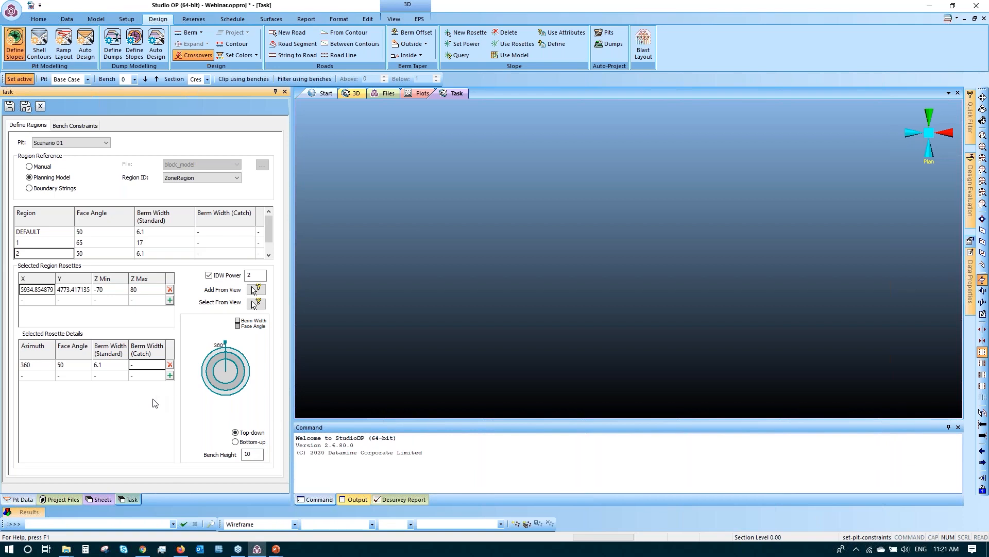
- Save and close the slope definition, and reopen the automatic pit design task
click(25, 108)
click(89, 48)
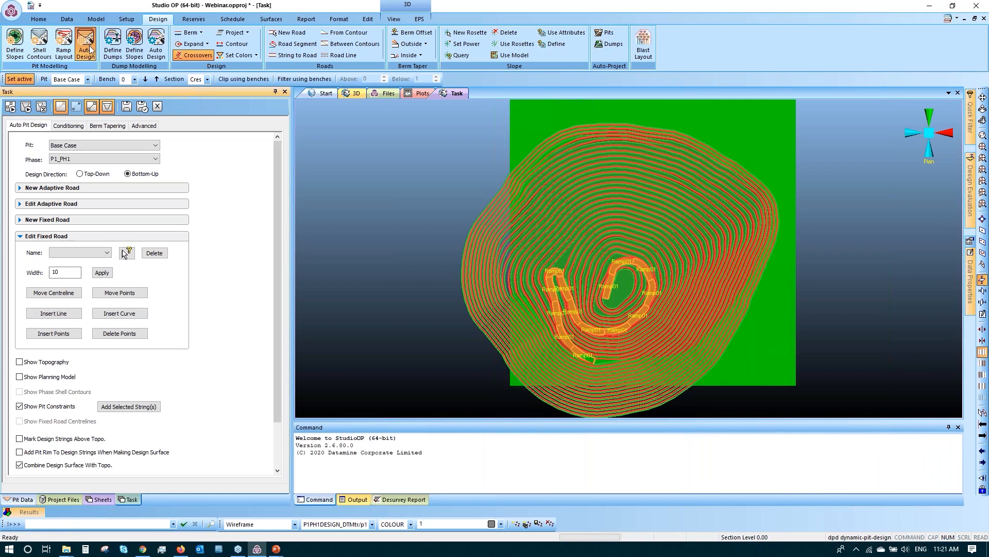
- Switch the automatic pit design to pit Scenario 01 and its phase P2_PH1 without saving the outstanding changes
click(98, 144)
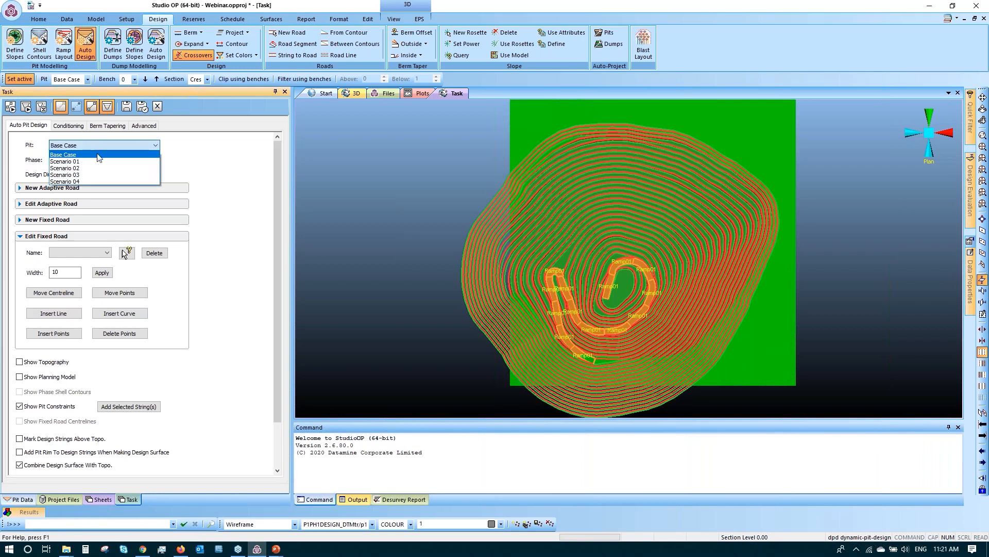
click(99, 161)
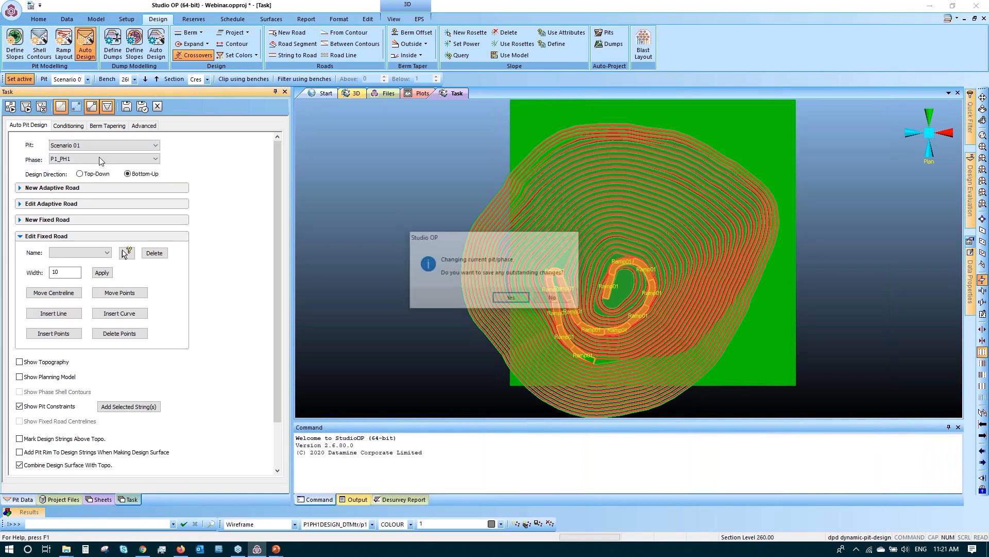
click(545, 299)
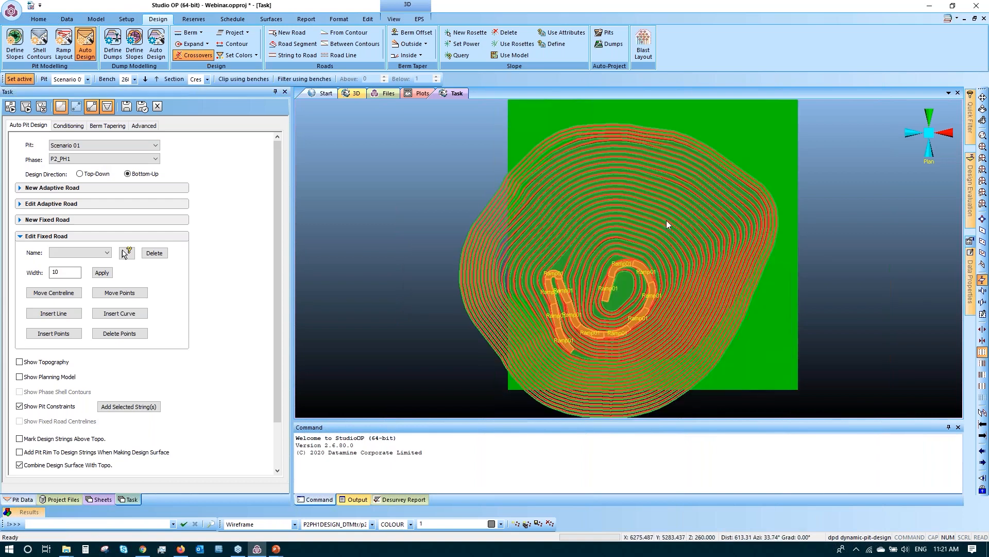
- Hide the design surface and pit constraints, leaving only the Scenario 01 design strings displayed
click(59, 108)
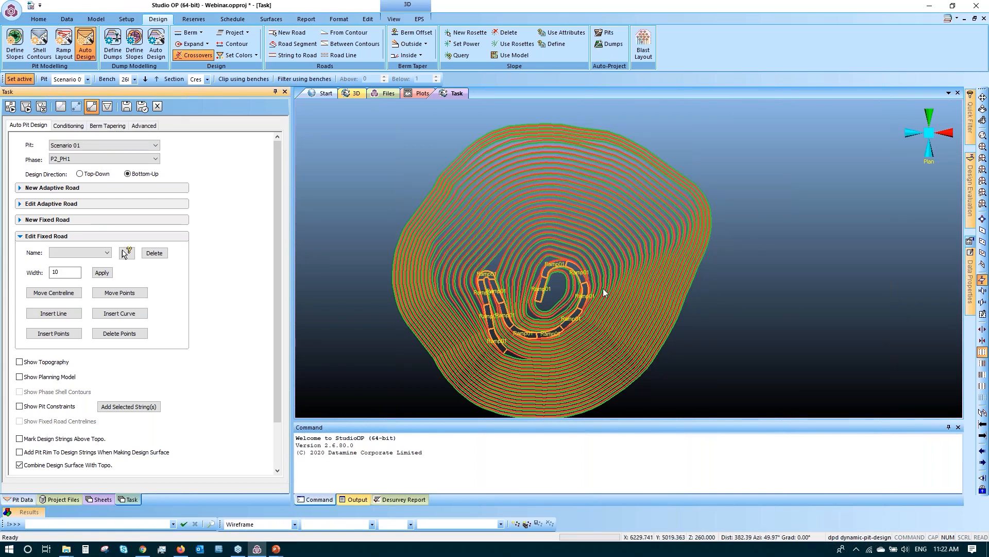
middle_drag(513, 290, 512, 268)
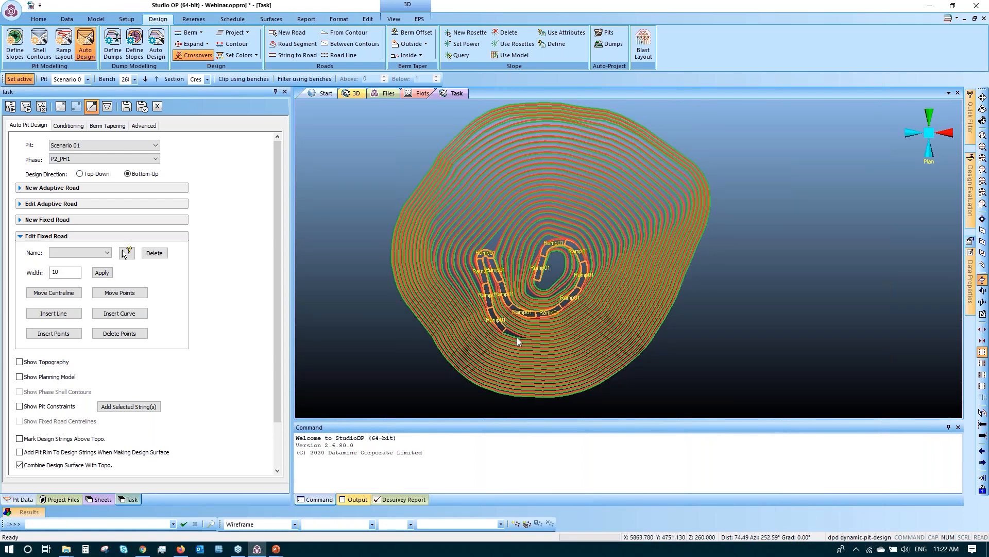
middle_drag(573, 350, 533, 336)
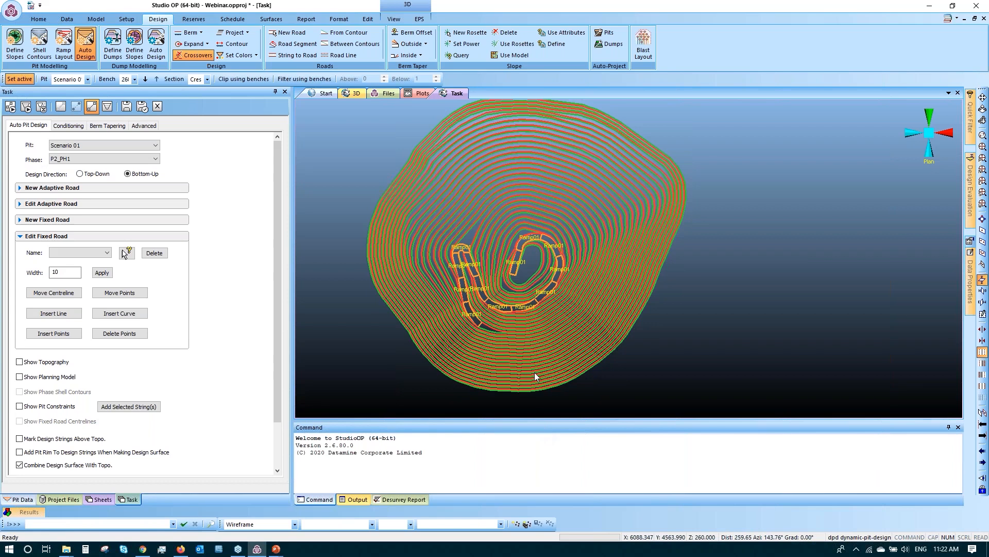
middle_drag(433, 243, 437, 261)
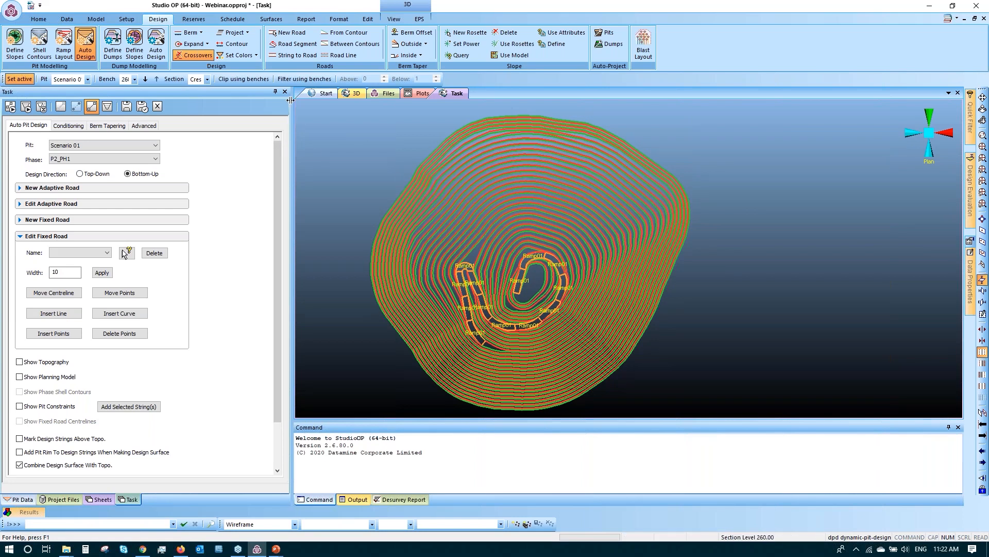
- Clip the view to bench 60 only, with 0 benches above and 0 below
click(255, 80)
click(146, 80)
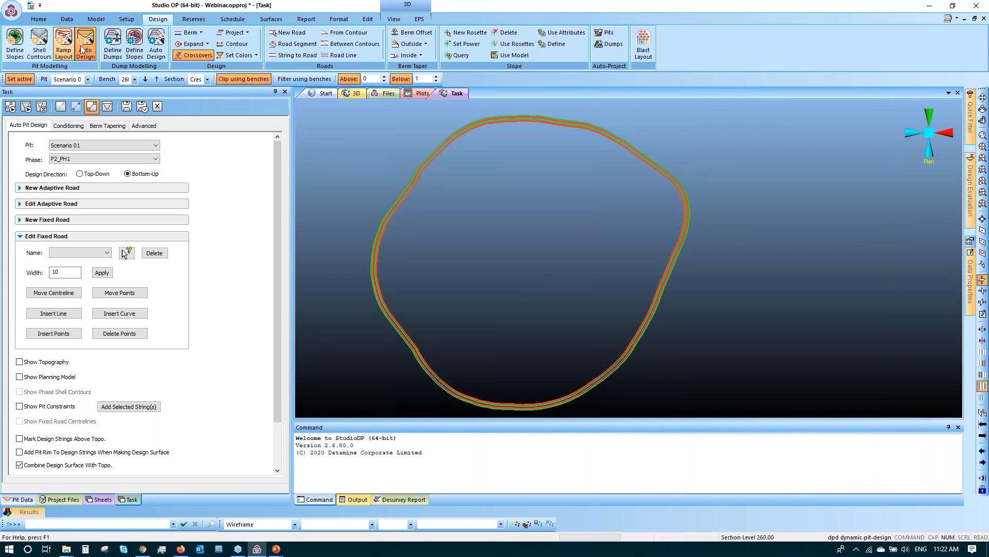
click(436, 80)
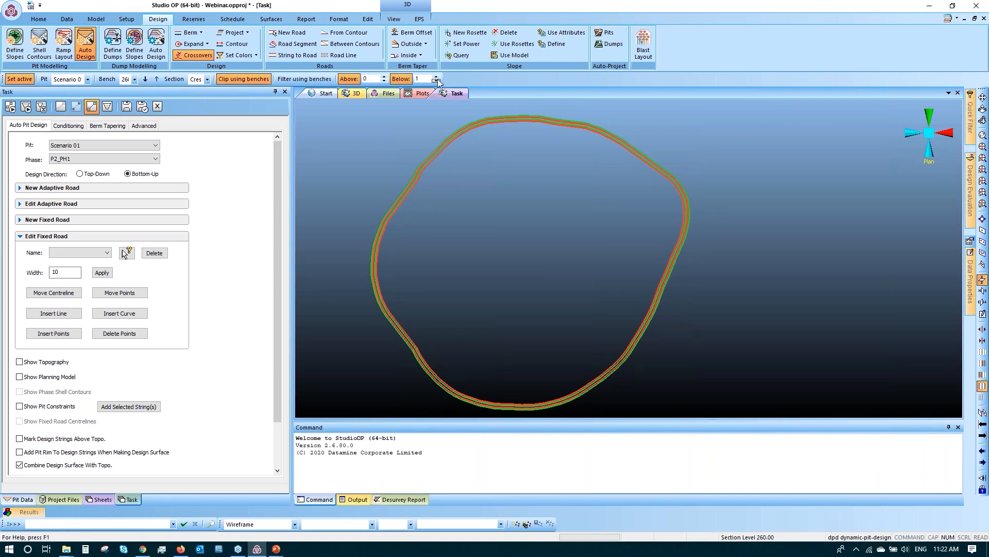
click(134, 79)
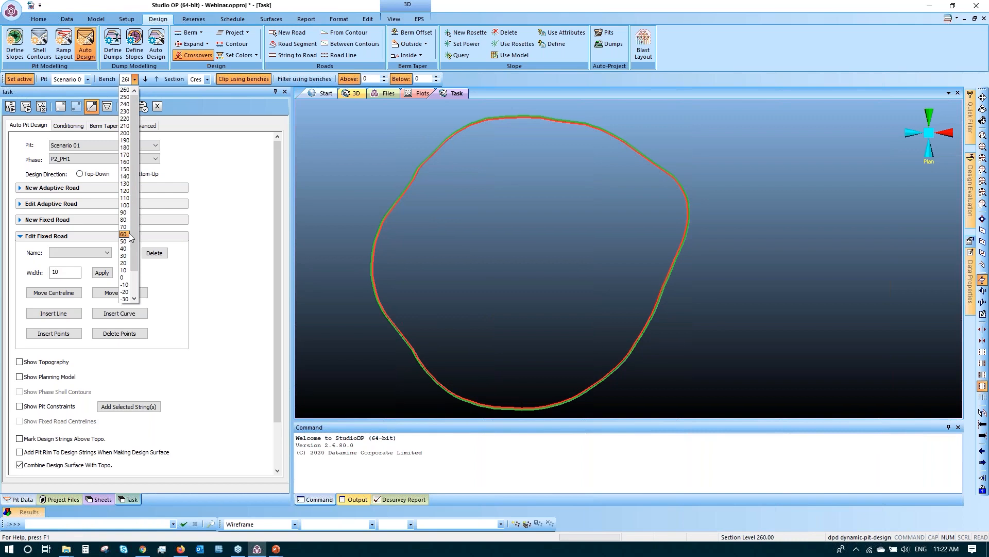
click(129, 235)
scroll(524, 292, up, 3)
middle_drag(534, 326, 543, 267)
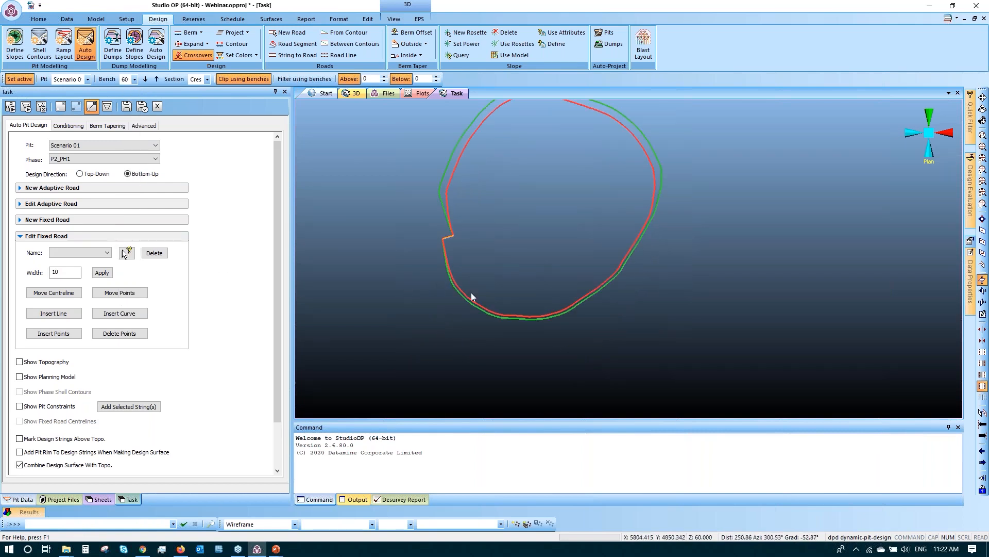
- Load the slope region model of Scenario 01 into the view from the pit data
click(23, 500)
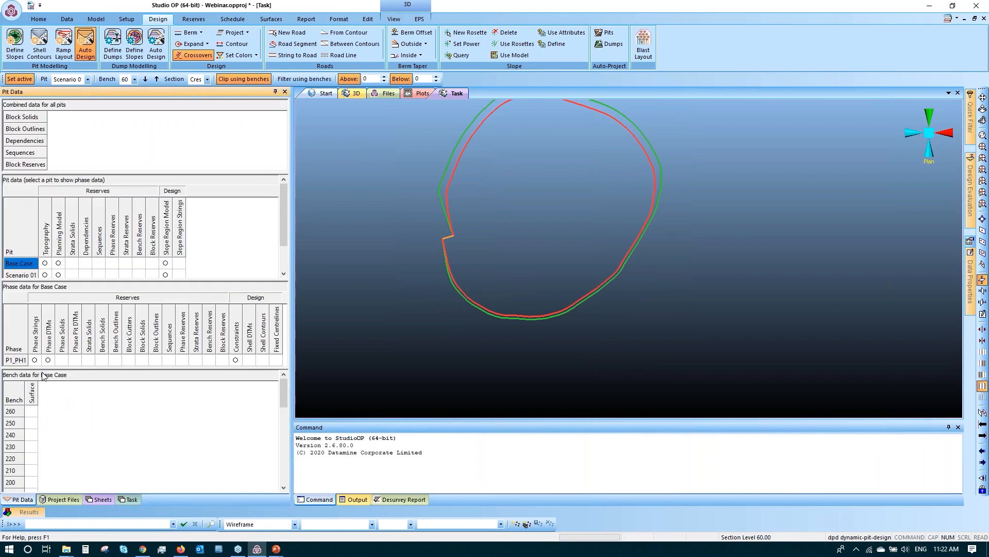
click(23, 275)
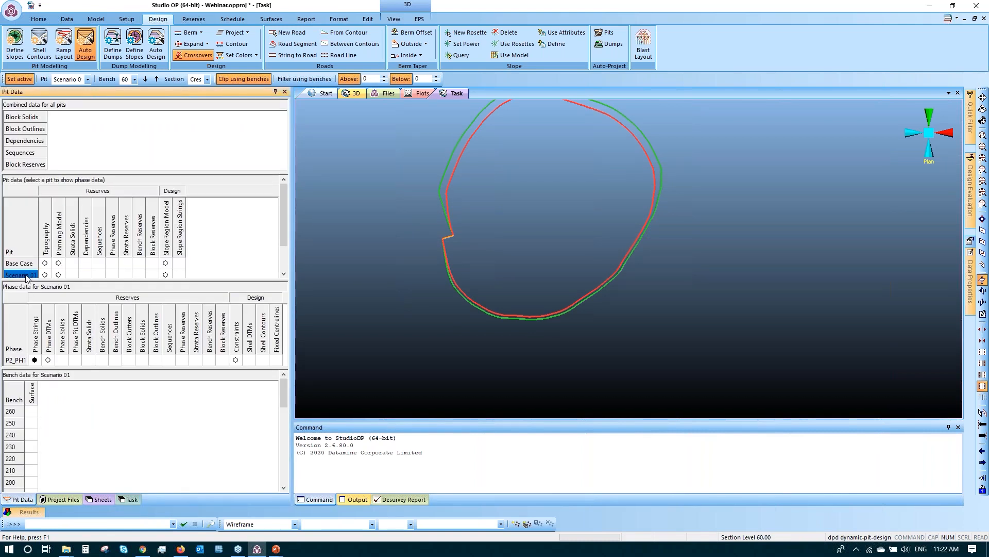
click(165, 275)
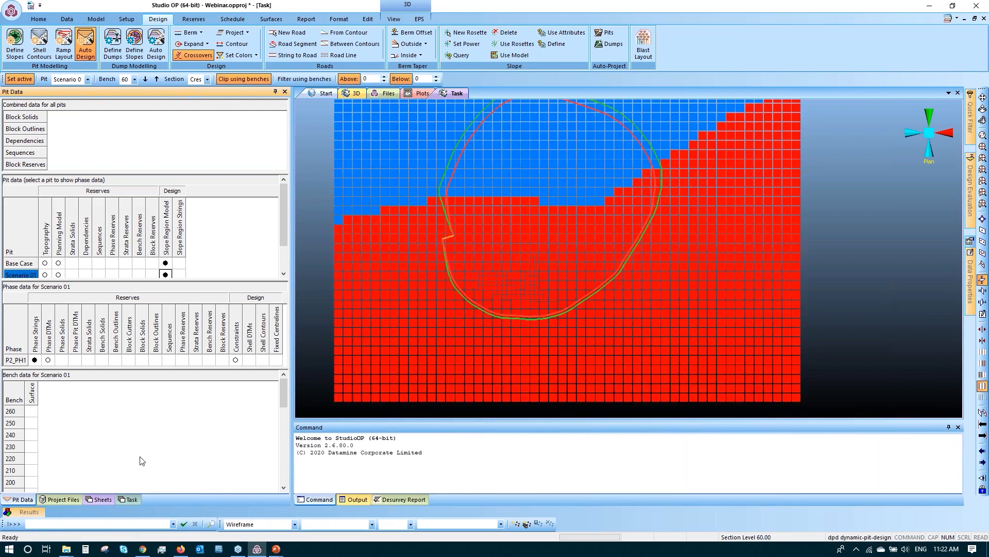
- Reduce the opacity of the slope region block model to about a quarter so the design strings show through
click(132, 500)
click(108, 499)
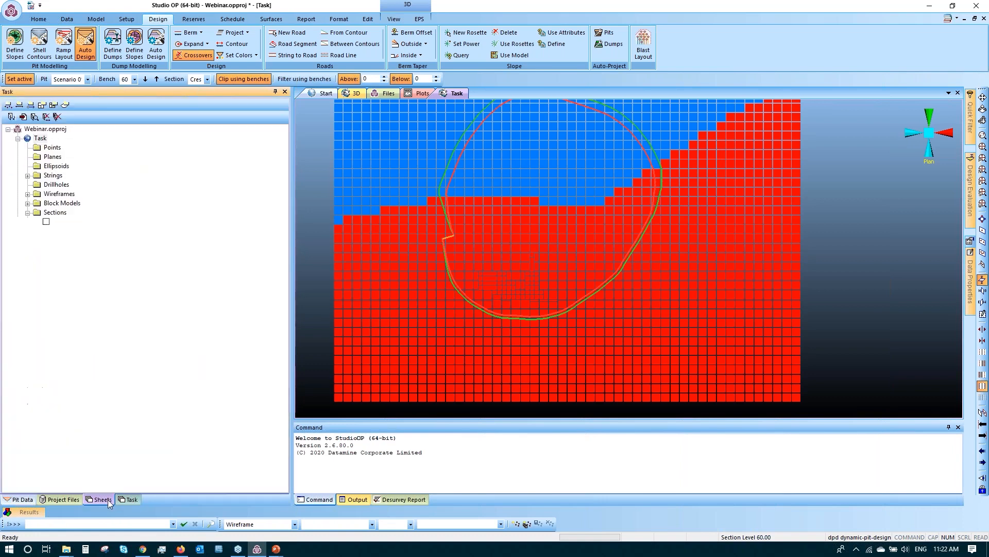
click(28, 204)
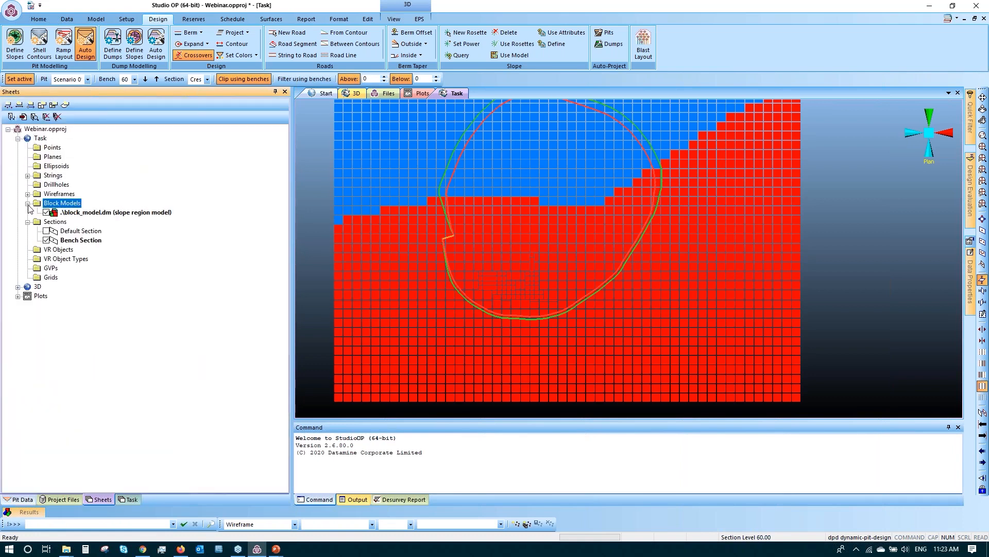
click(112, 212)
double_click(113, 213)
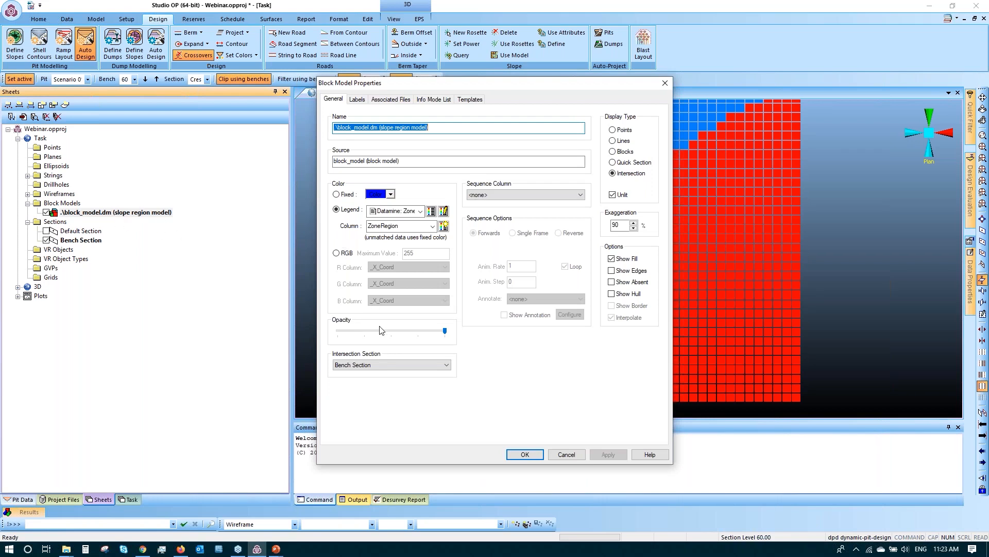
drag(445, 330, 361, 335)
click(608, 454)
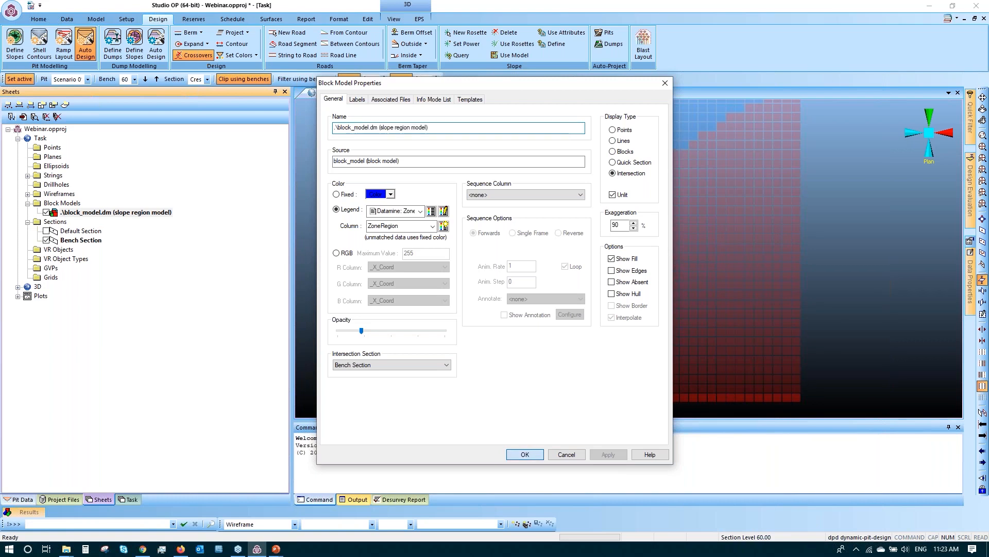
click(528, 456)
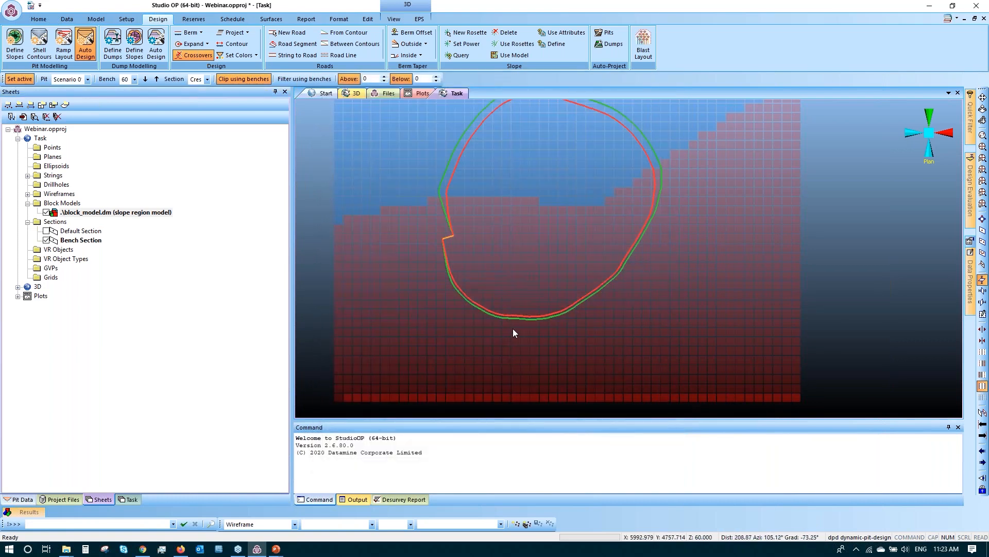
- Query a line between the red and green strings on the pit's southern wall to check the berm width at bench 60
scroll(533, 328, up, 1)
scroll(533, 331, up, 5)
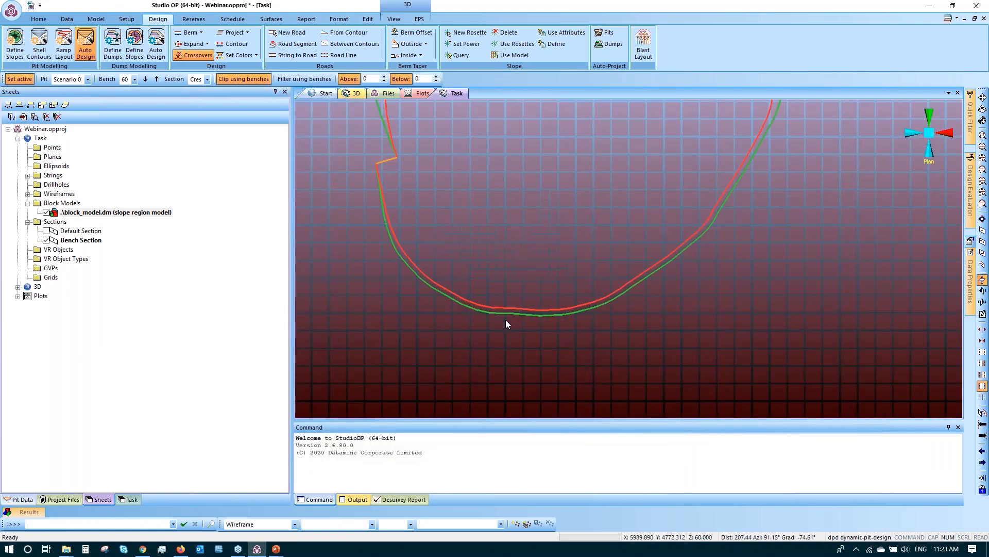
scroll(498, 323, up, 1)
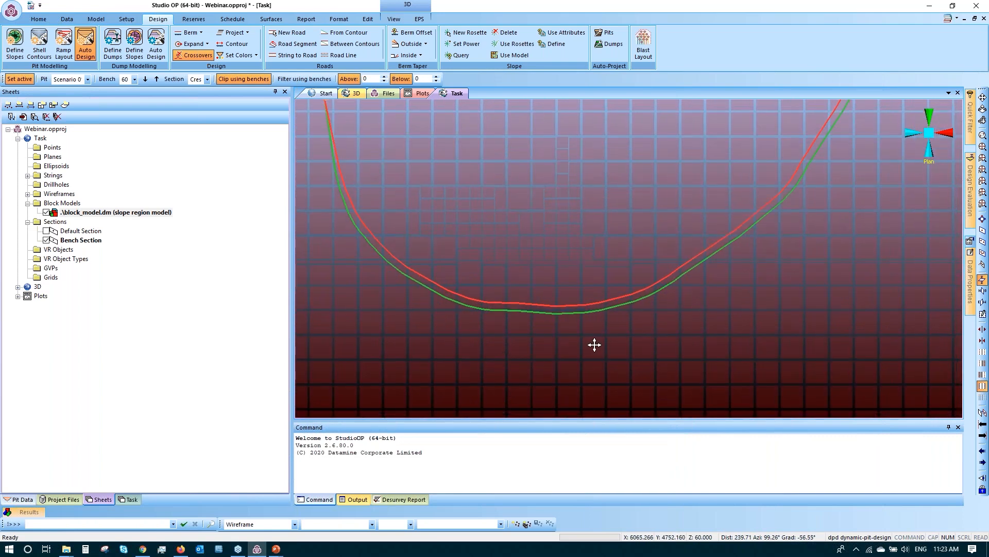
scroll(512, 325, up, 1)
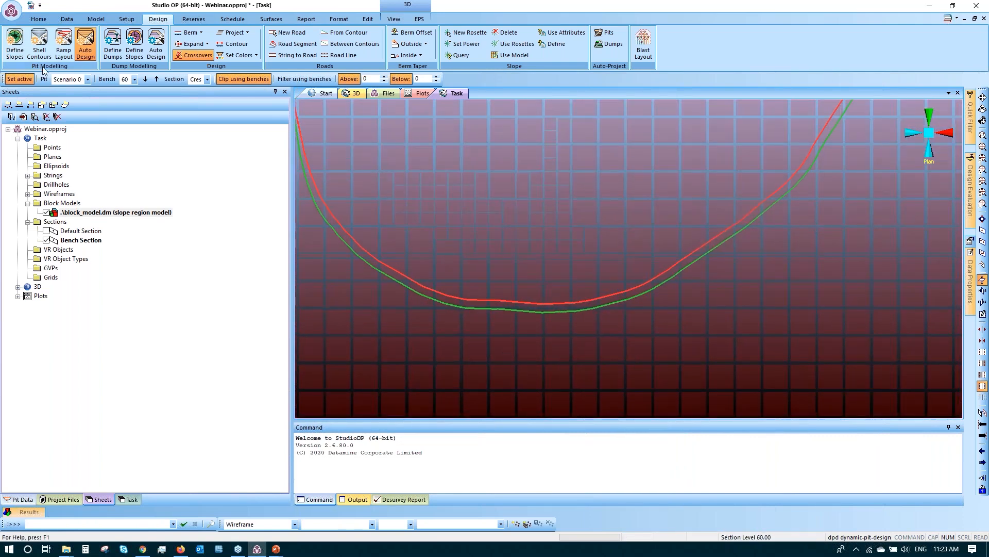
click(50, 21)
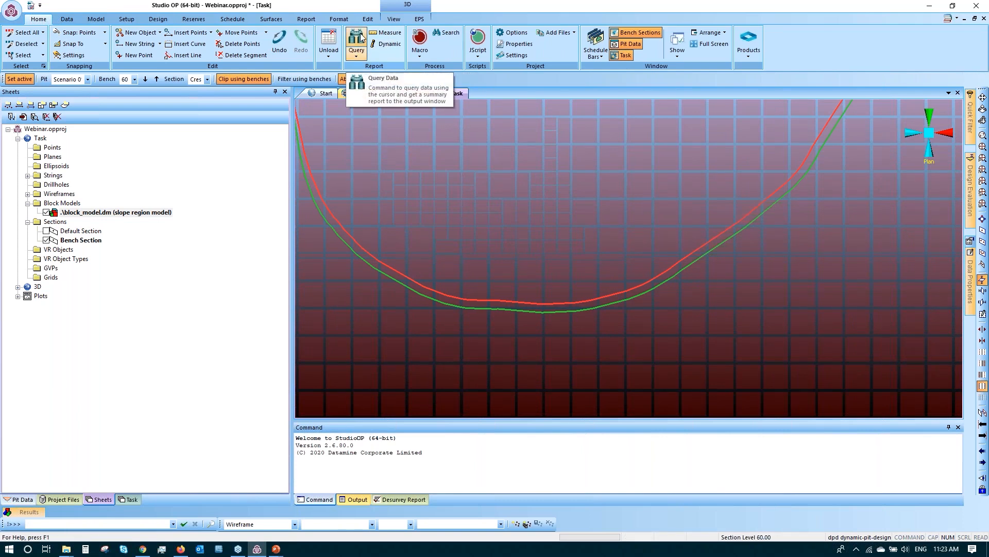
click(358, 54)
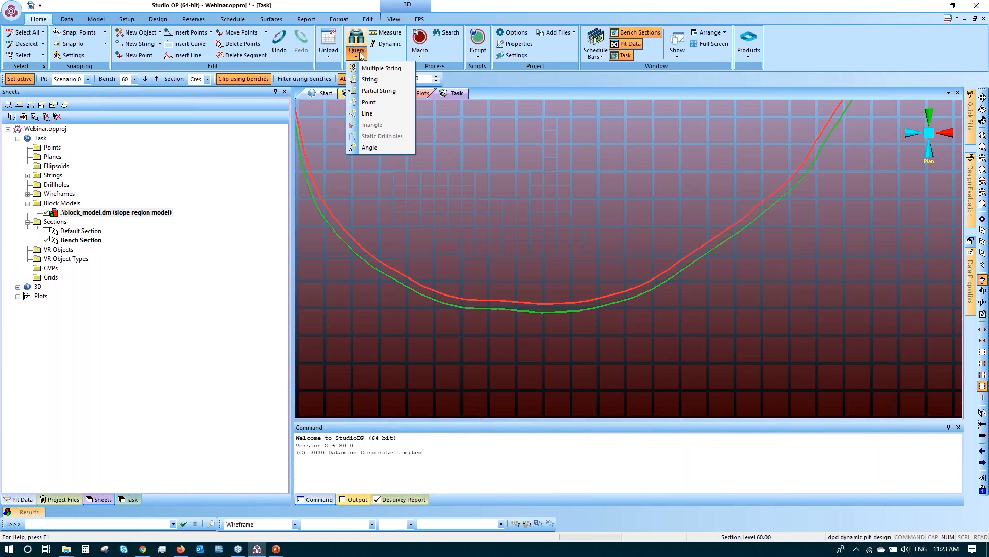
click(367, 114)
click(477, 299)
scroll(470, 300, up, 3)
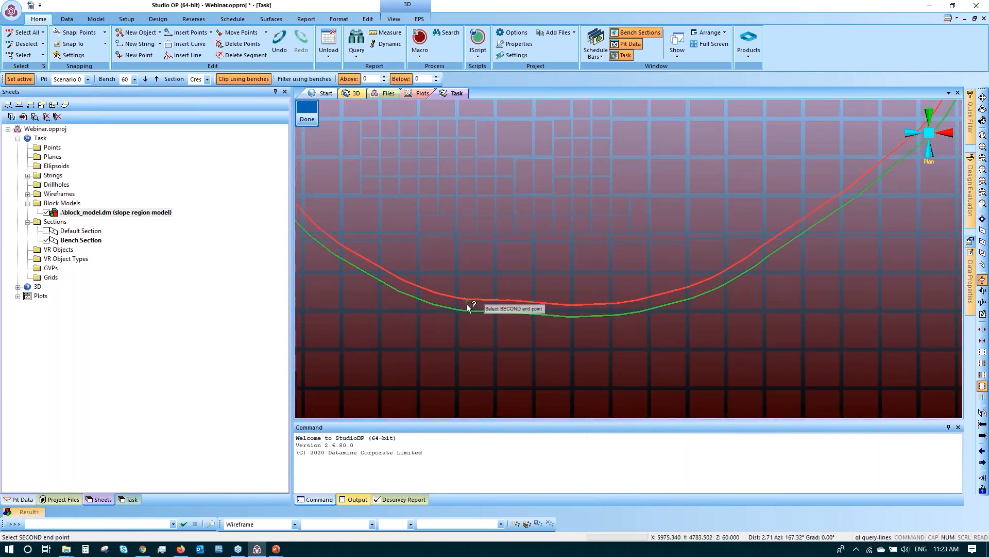
click(465, 311)
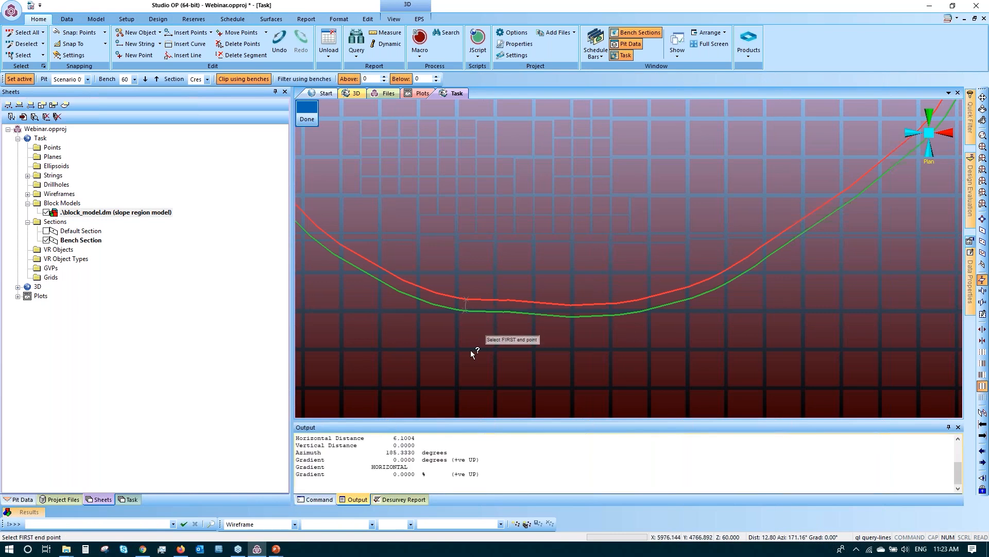
drag(422, 438, 398, 439)
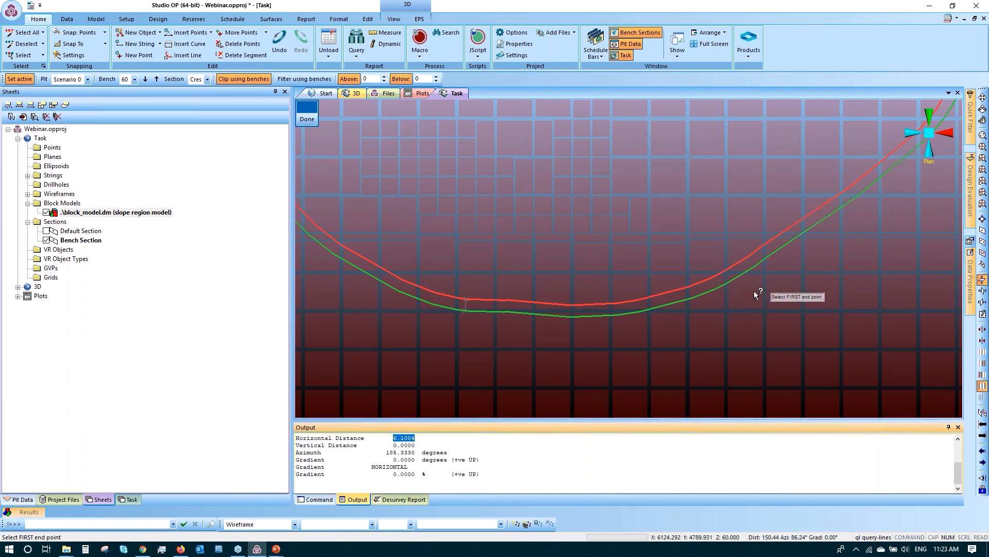
- Measure the berm width between the red and green strings at two more places along the southeastern wall
middle_drag(755, 295, 732, 307)
click(711, 280)
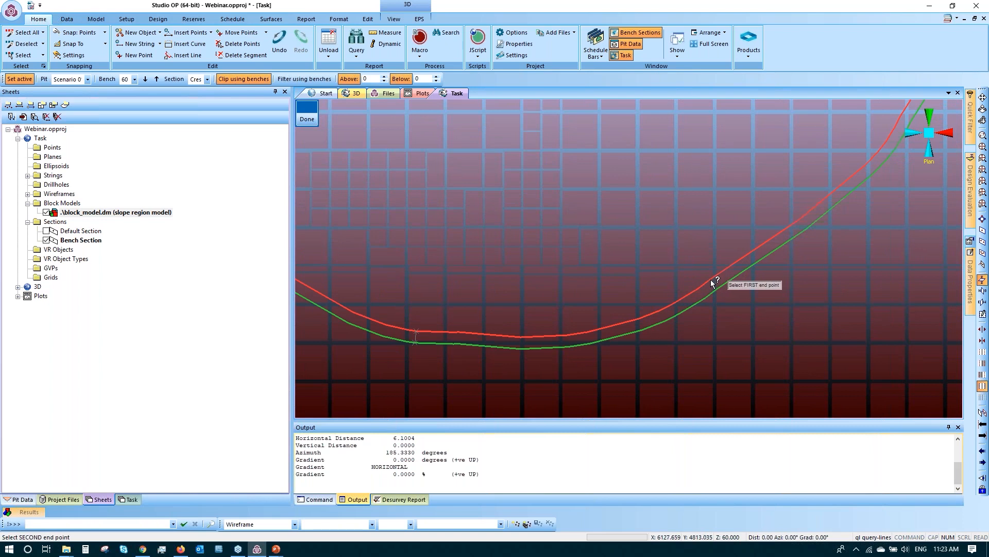
click(717, 290)
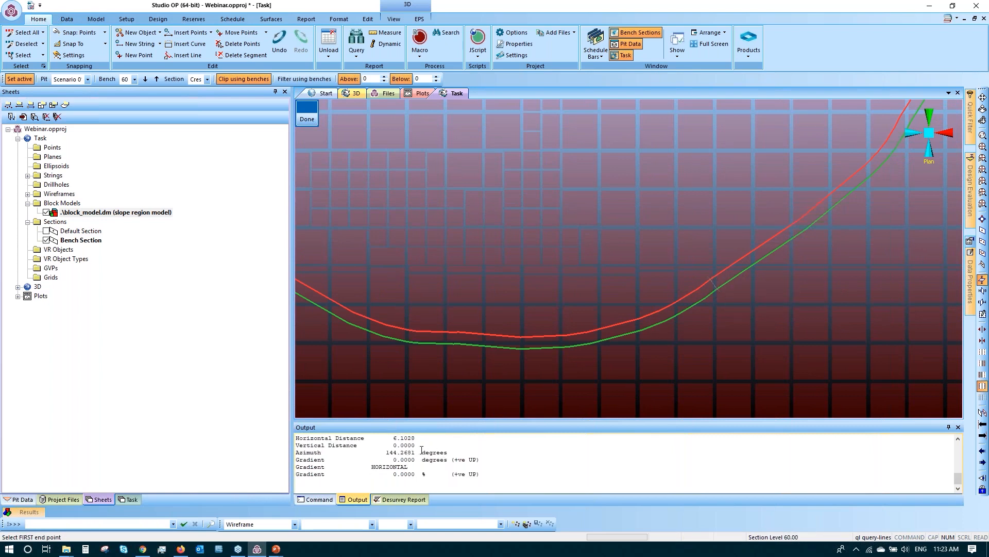
drag(418, 439, 297, 439)
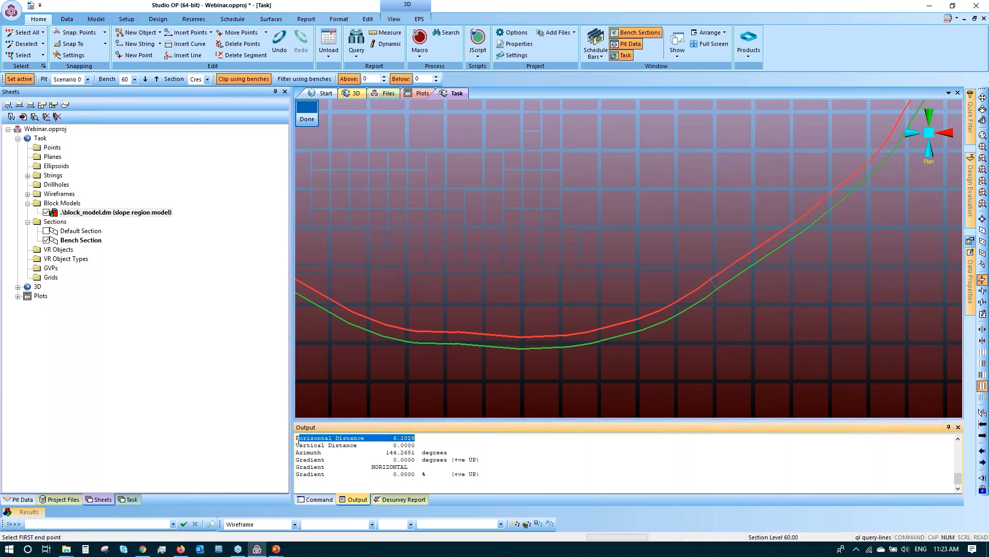
middle_drag(709, 316, 584, 369)
click(683, 270)
click(691, 280)
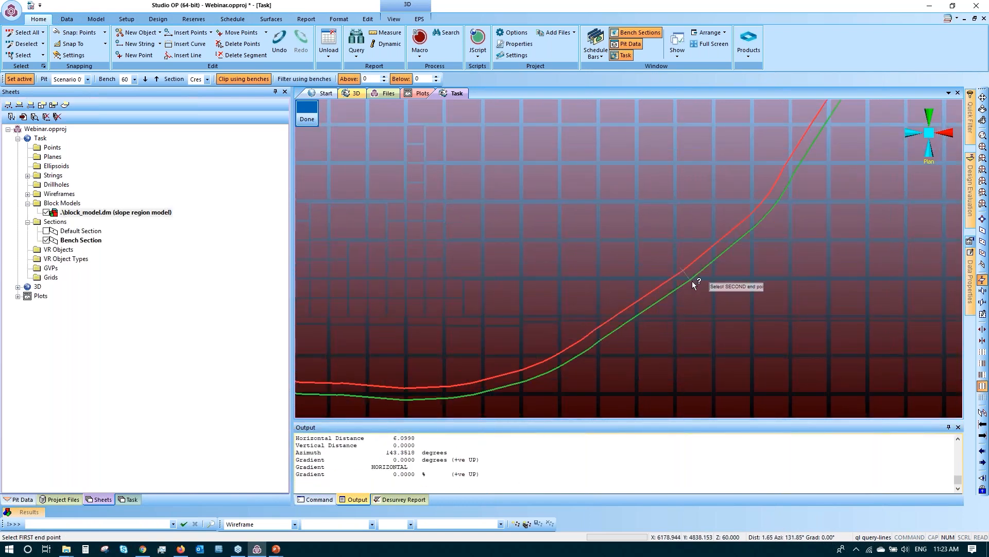
drag(420, 440, 404, 438)
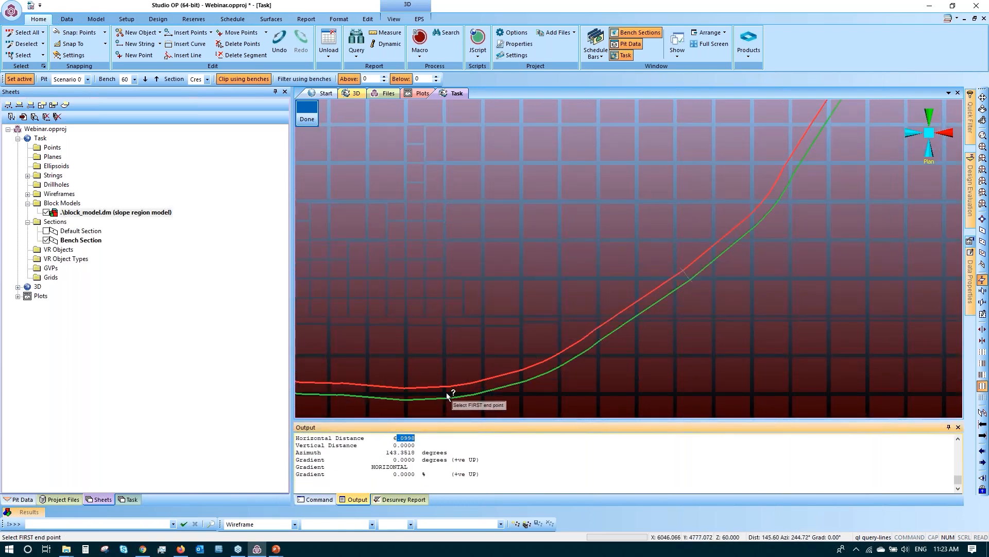
- Extend the bench clipping to include one bench above bench 60 around the southern wall
middle_drag(534, 344, 638, 297)
scroll(639, 297, down, 1)
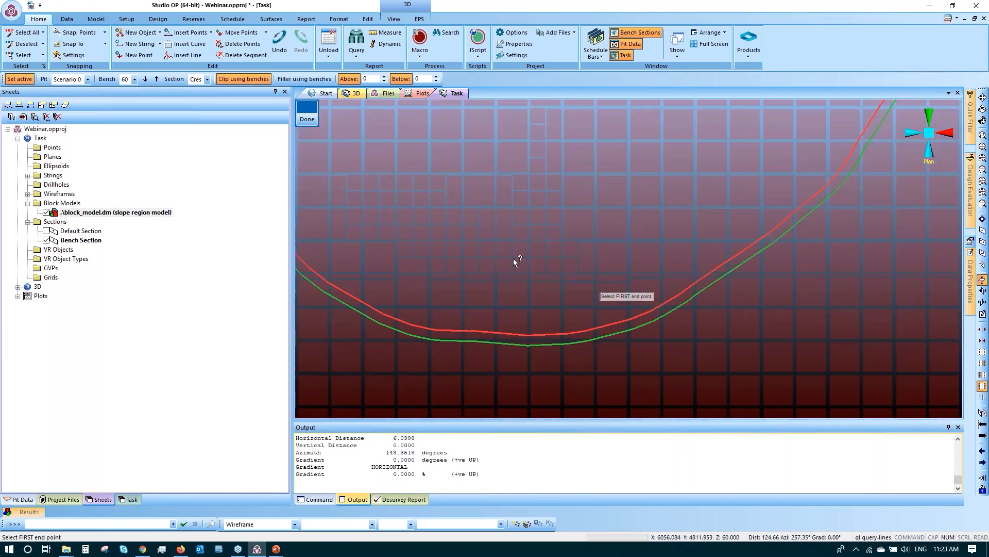
click(384, 76)
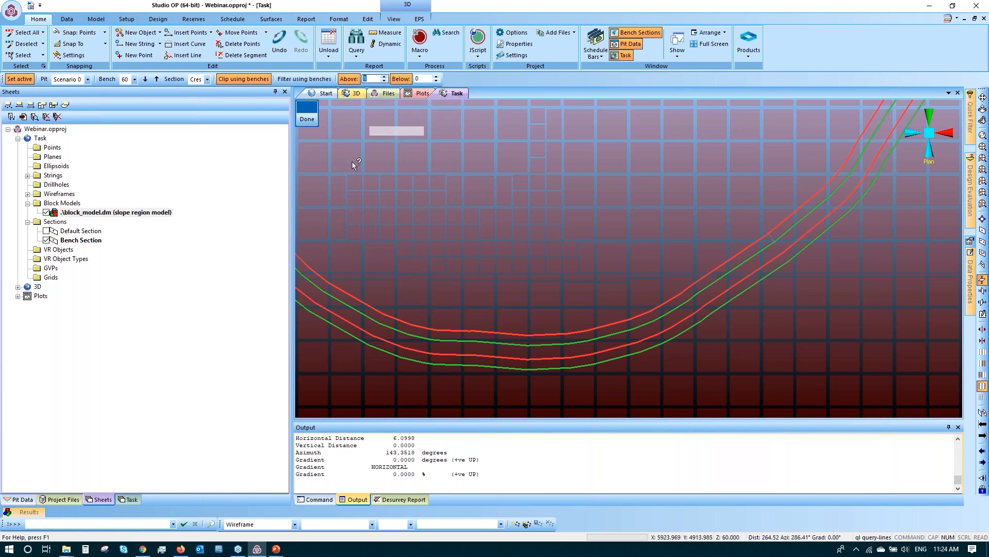
scroll(482, 357, down, 2)
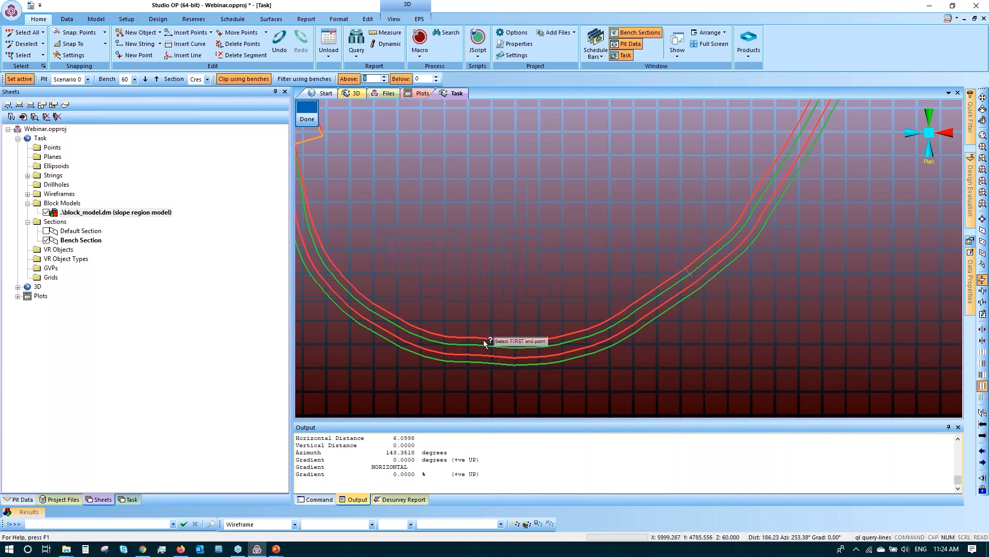
- Query a line from the inner green string to the outer red string on the southern wall to check the face angle above bench 60
scroll(477, 350, up, 2)
scroll(468, 358, up, 1)
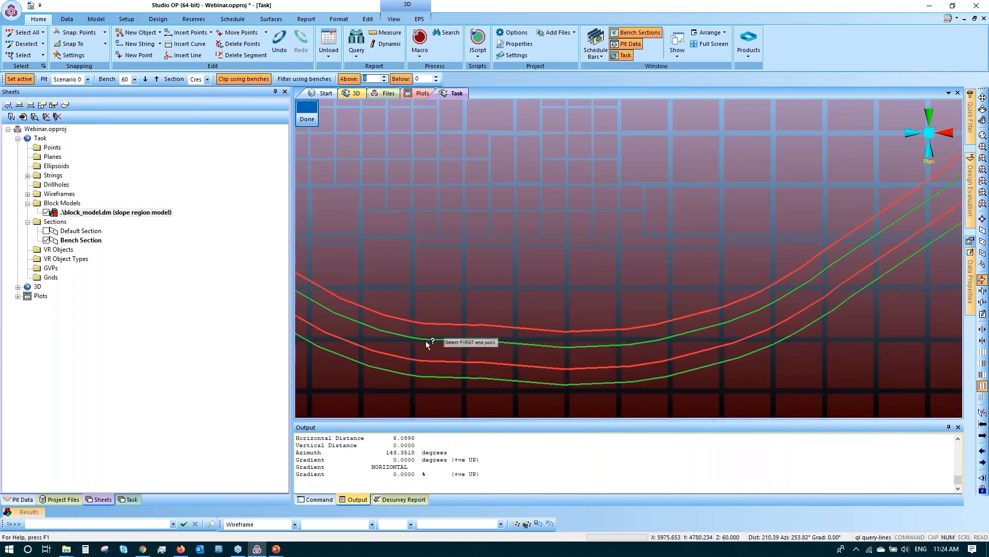
click(424, 339)
click(422, 362)
drag(416, 460, 389, 459)
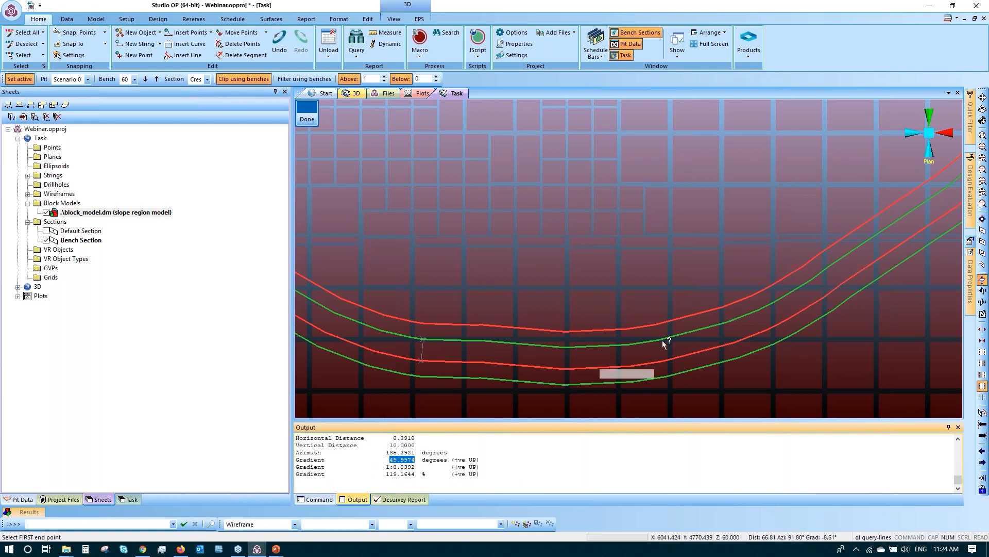
- Measure the face angle between the inner green and outer red strings at two more places along the southeastern wall
click(757, 310)
click(767, 328)
drag(448, 467, 401, 459)
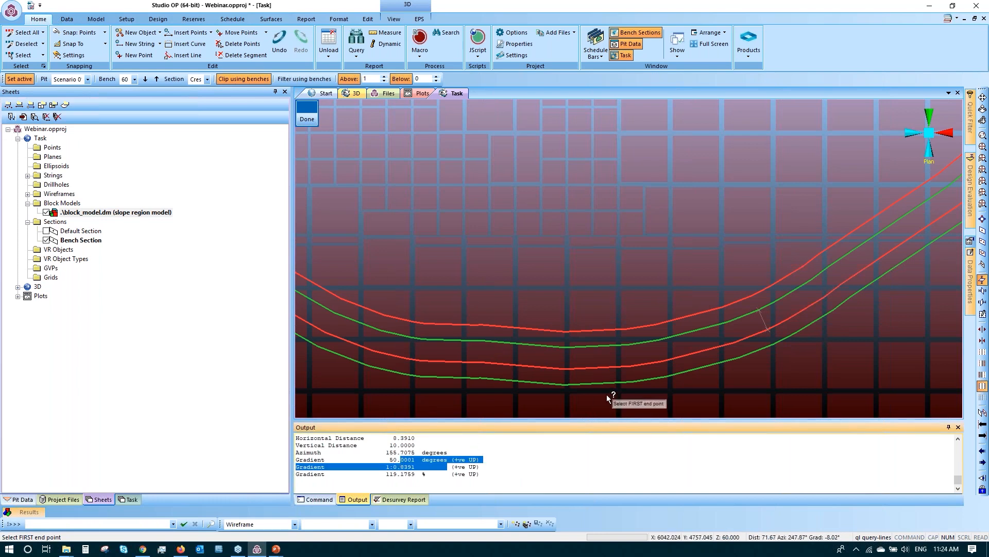
middle_drag(769, 346, 592, 330)
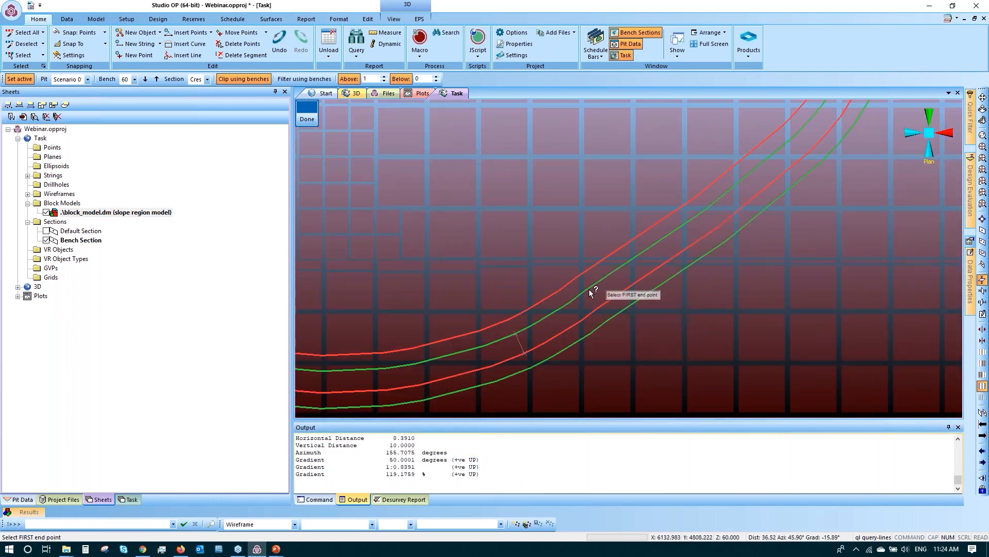
click(589, 289)
click(603, 305)
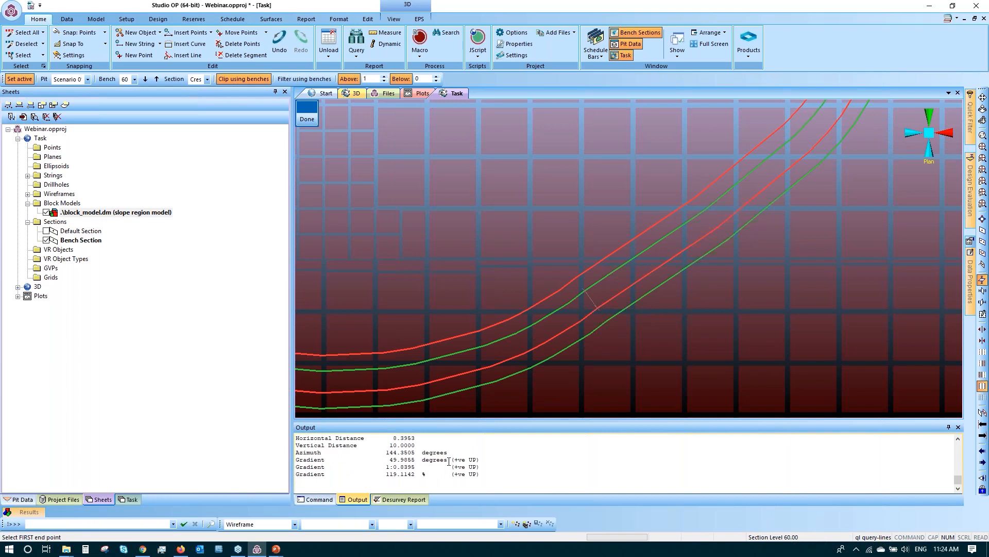
drag(449, 461, 397, 462)
scroll(594, 327, down, 2)
click(306, 112)
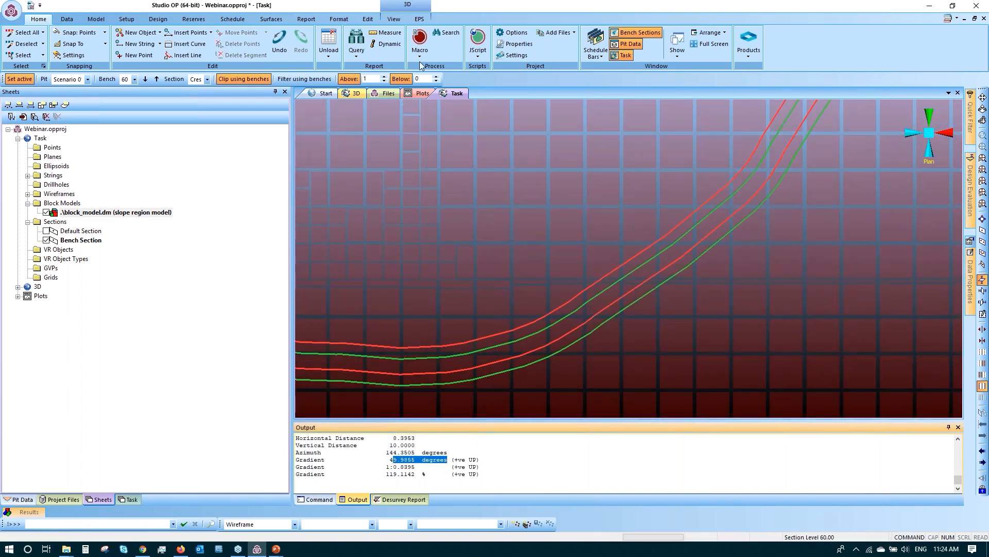
- Set the bench clipping to 0 benches above and switch the active bench to 100
click(383, 81)
scroll(496, 254, down, 2)
click(135, 79)
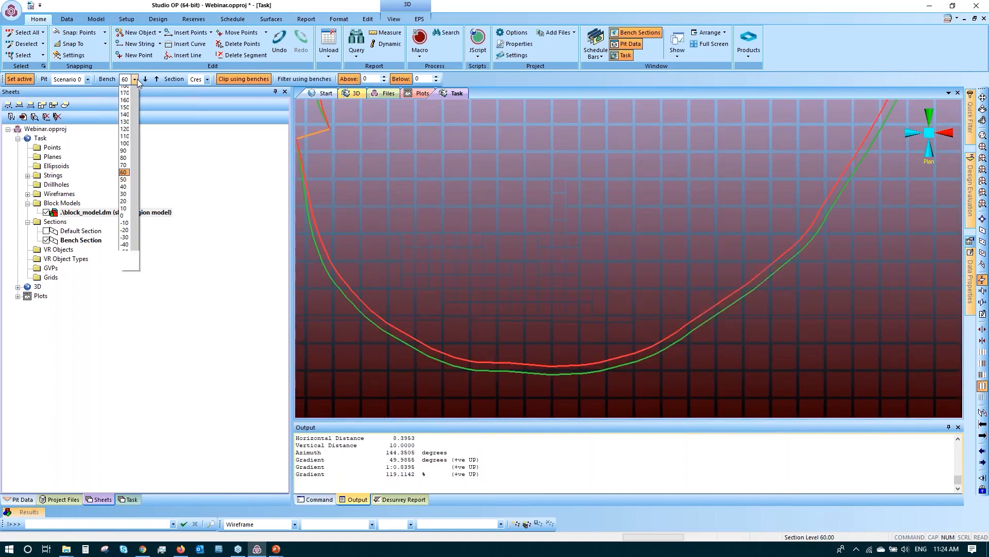
click(129, 176)
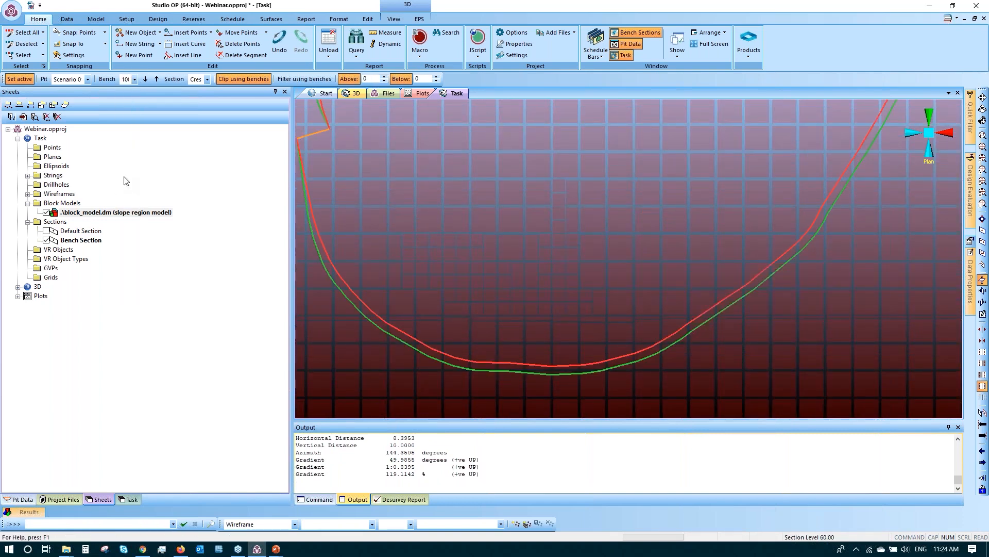
- Query lines between bench 100's red and green strings on the southern and southeastern walls to check the berm width
scroll(533, 336, up, 2)
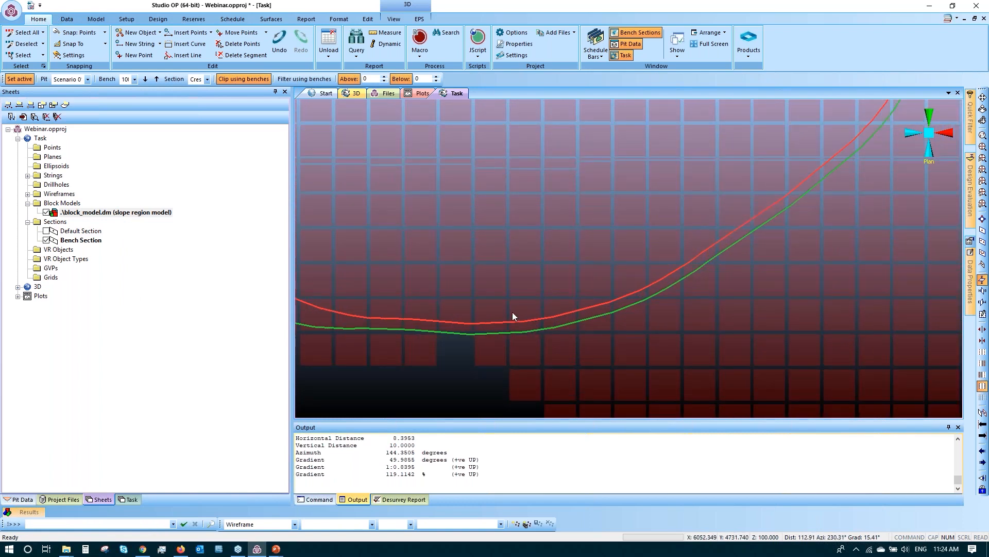
key(q)
key(l)
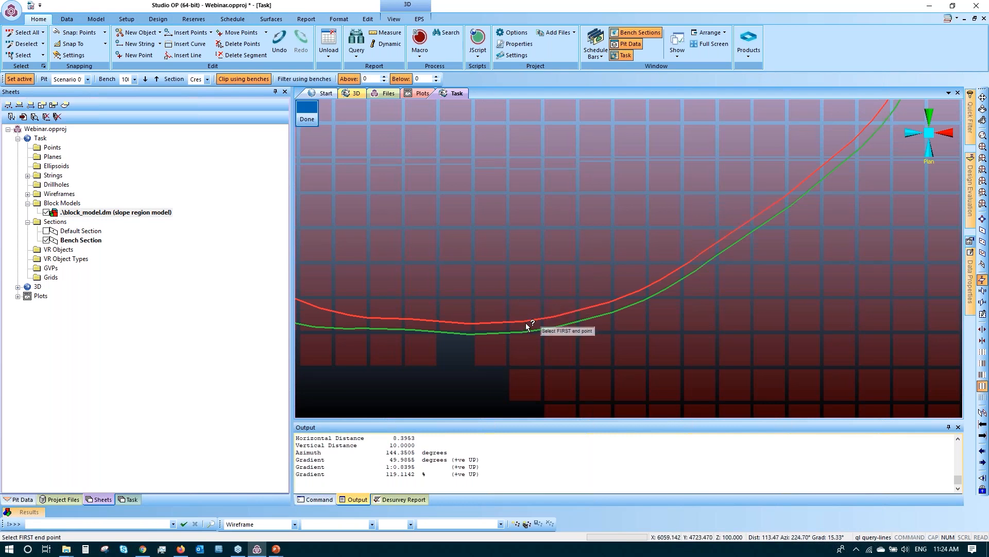
click(469, 324)
click(470, 334)
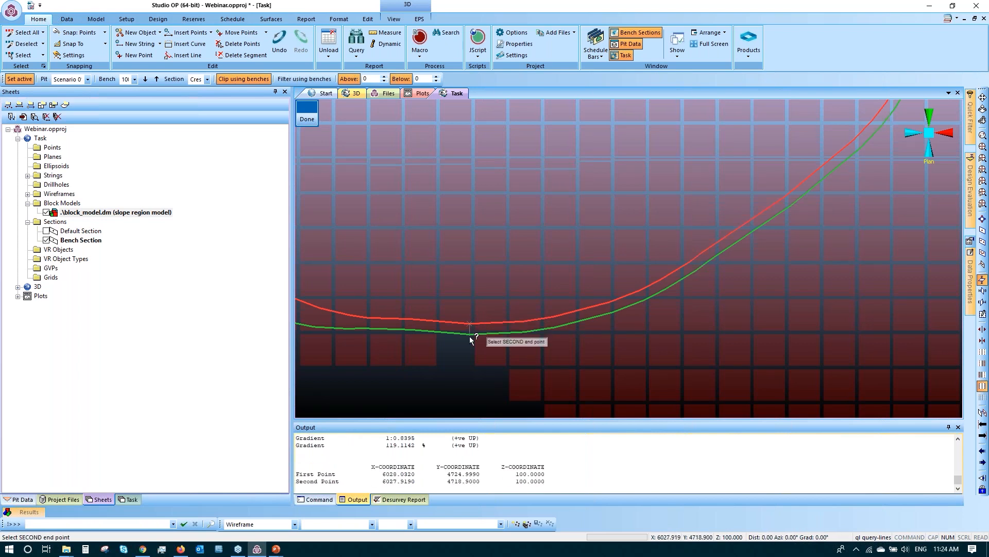
drag(424, 438, 328, 438)
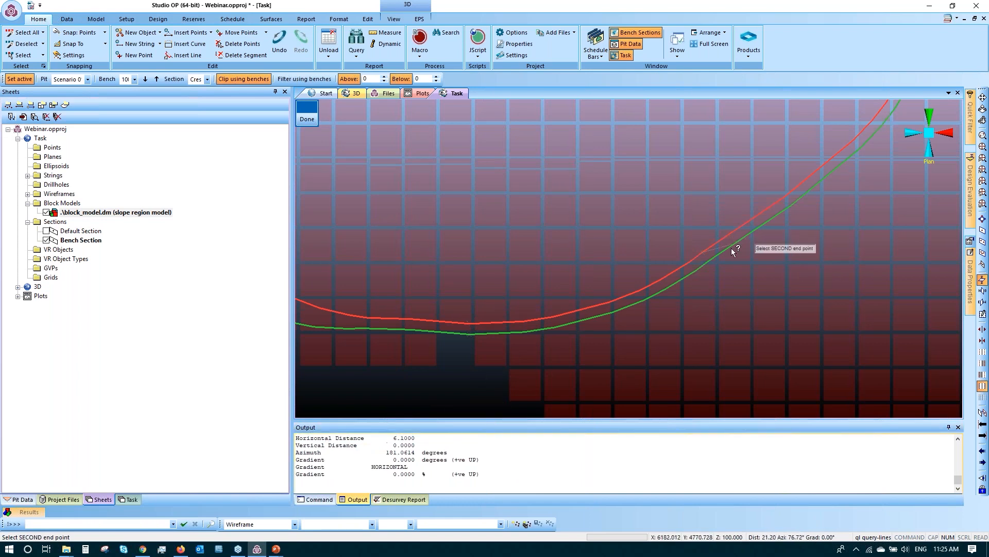
click(709, 258)
click(709, 259)
drag(417, 438, 311, 446)
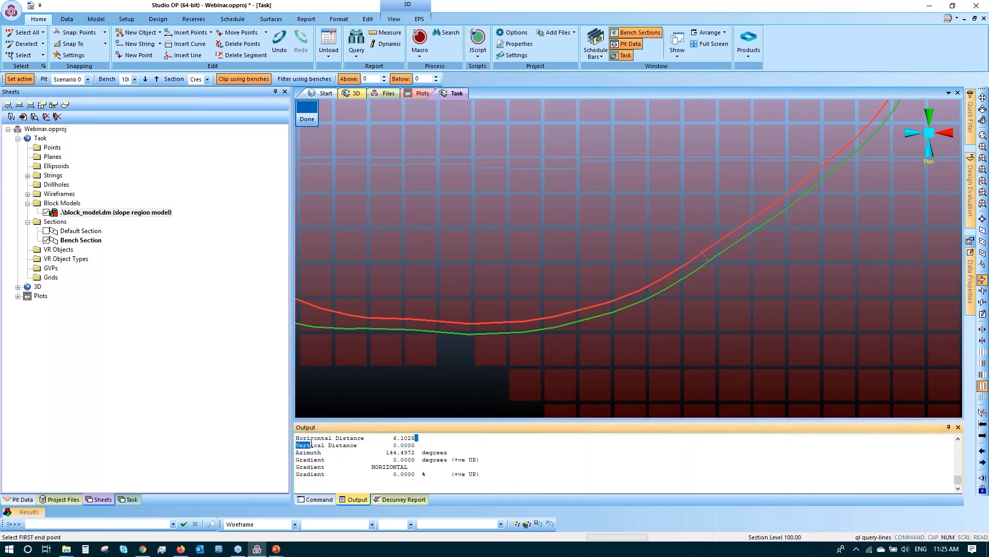
- Include 1 bench above bench 100 and query the face angle between the inner green and outer red strings at two places
click(384, 77)
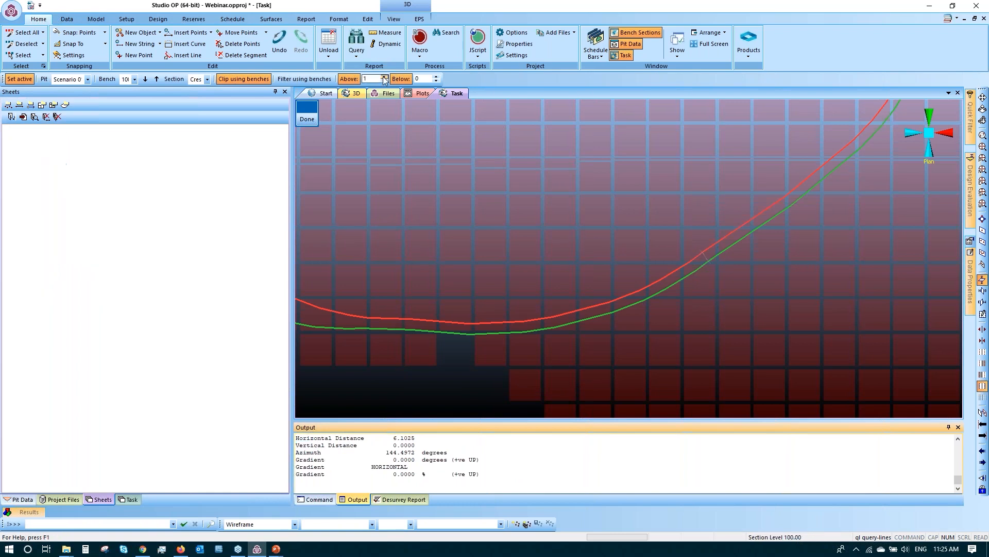
click(470, 334)
click(470, 349)
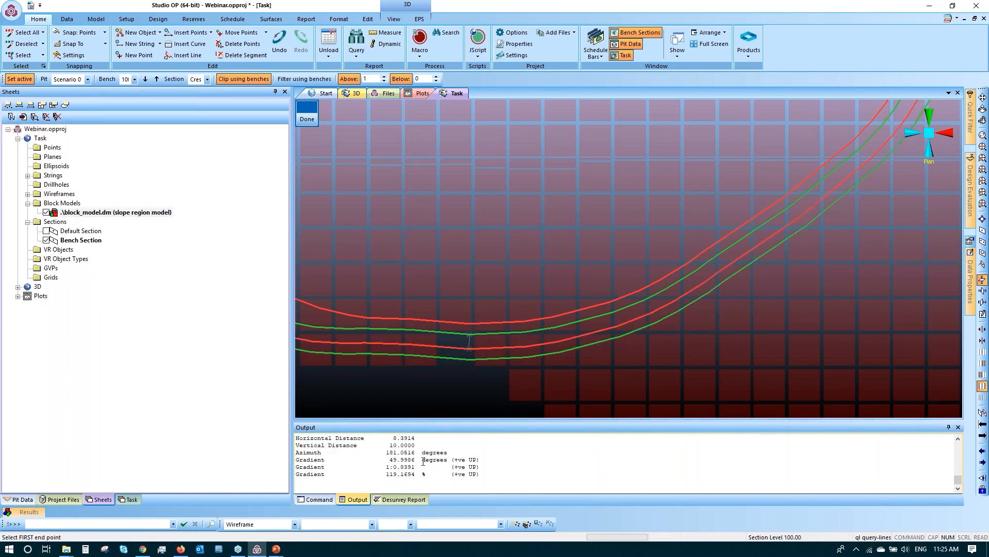
drag(416, 459, 403, 459)
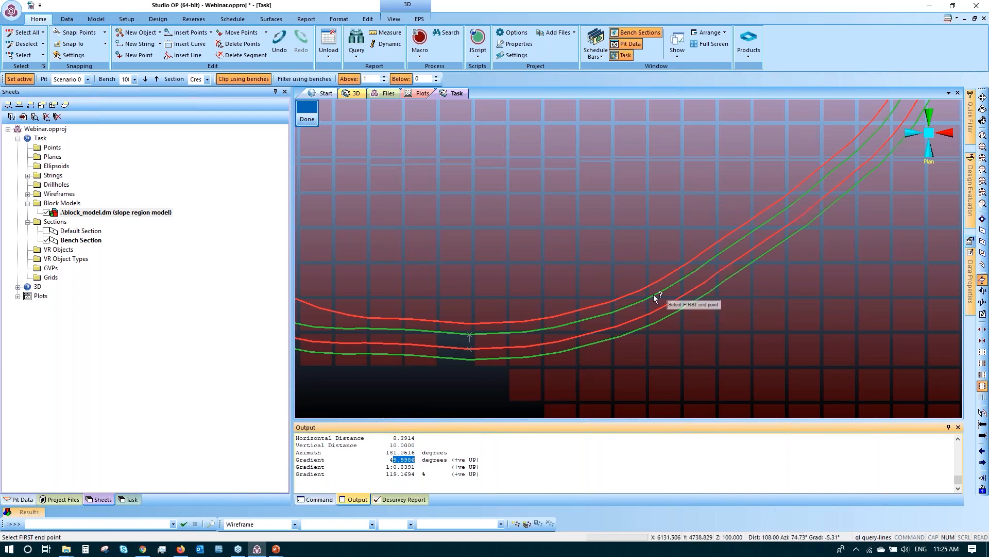
click(710, 262)
click(716, 276)
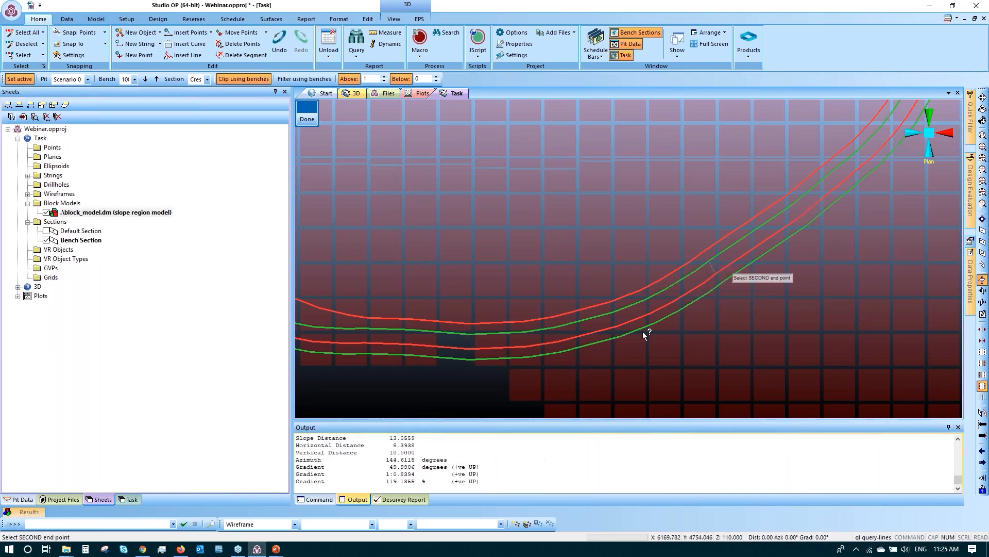
drag(447, 459, 392, 458)
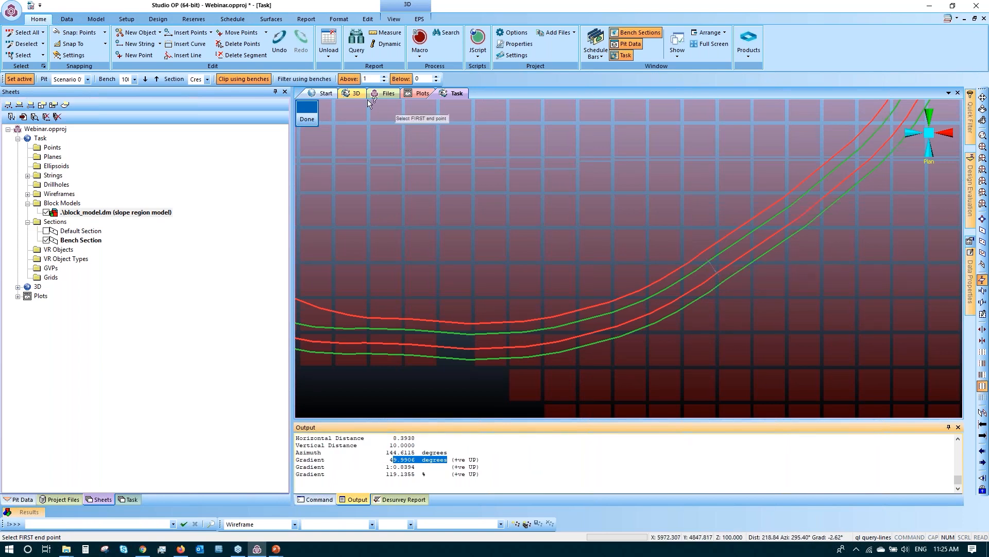
click(308, 117)
- Set the clipping to 0 benches above and turn it off, with the slope region block model hidden
click(384, 81)
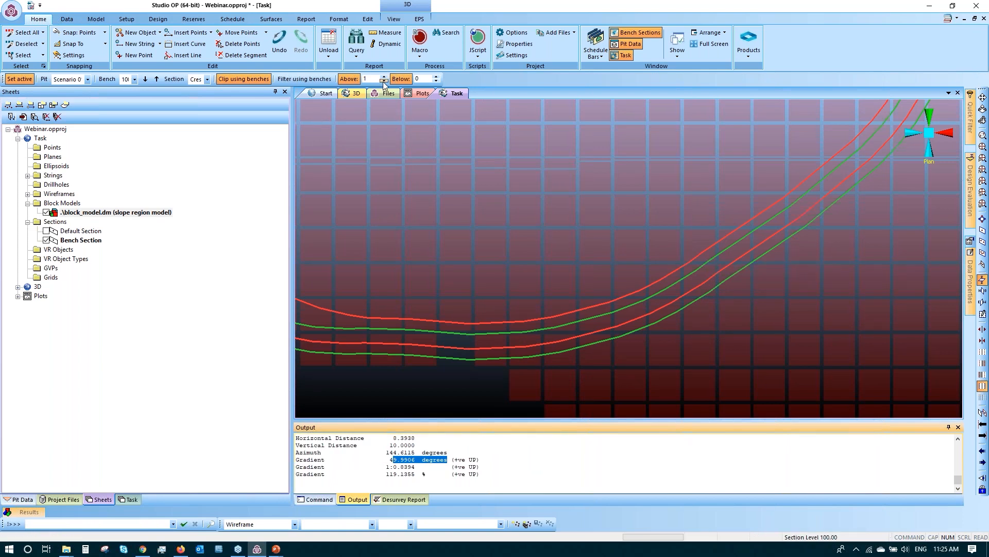
click(46, 213)
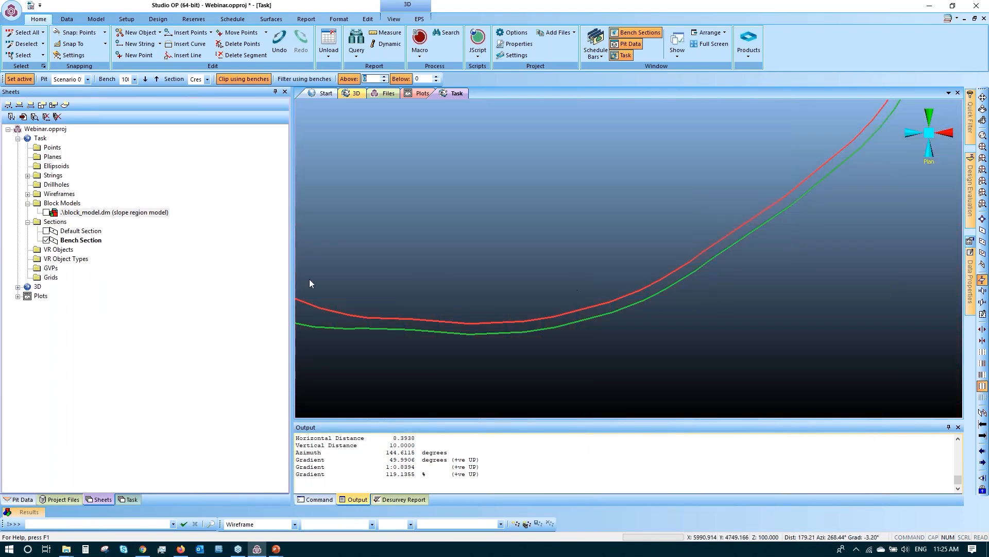
click(252, 79)
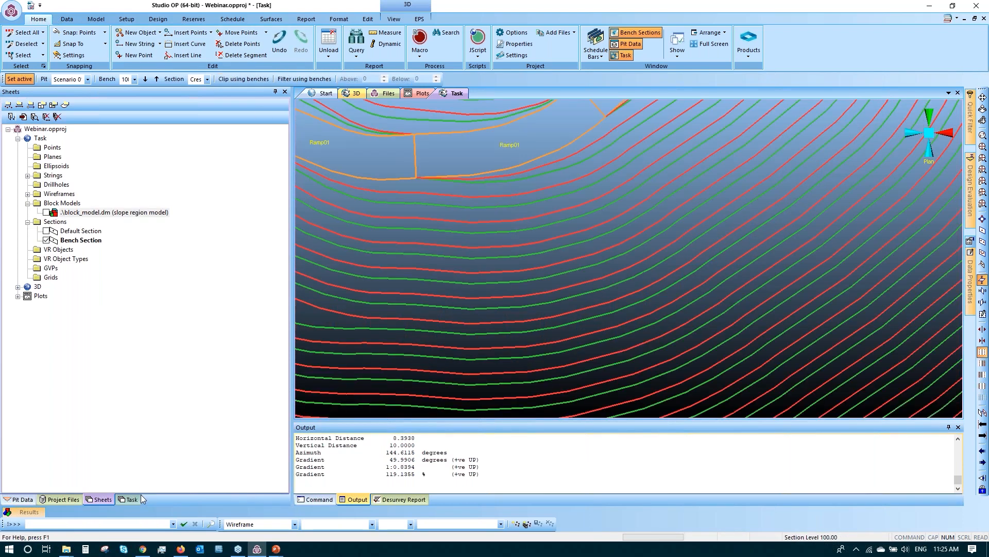
- Run the bottom-up automatic pit design for Scenario 01, phase P2_PH1, and inspect the design strings around the southern wall
click(133, 498)
scroll(499, 211, down, 5)
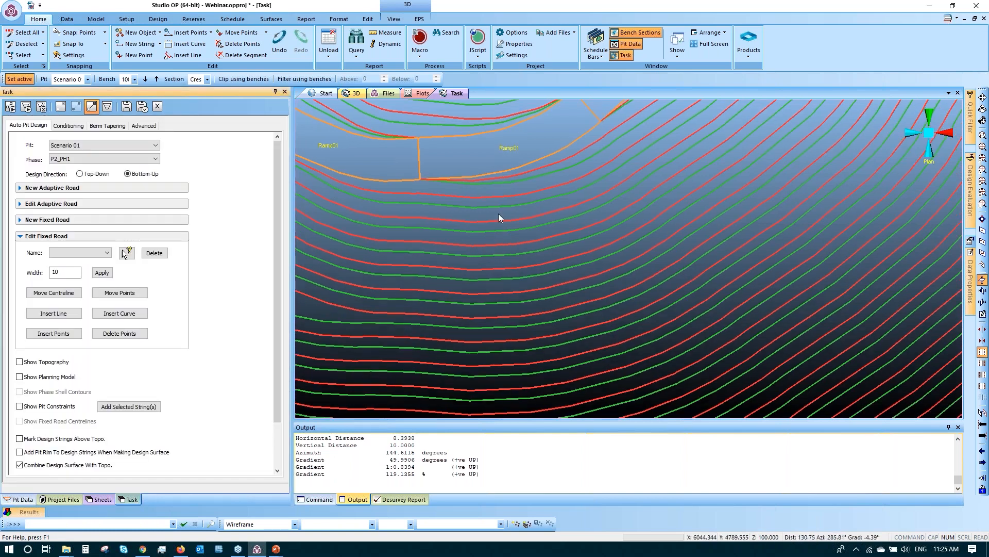
scroll(492, 215, down, 4)
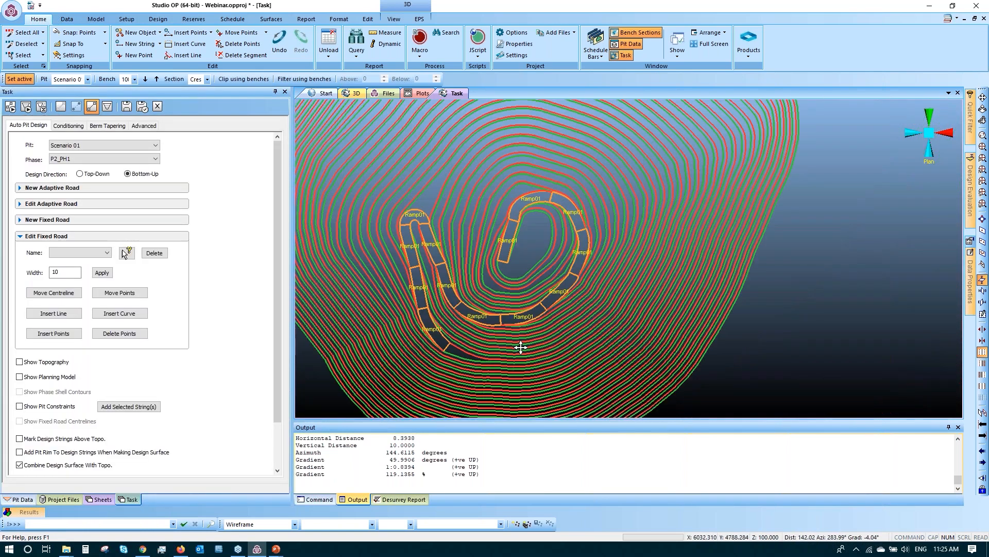
scroll(511, 315, up, 1)
middle_drag(512, 315, 509, 275)
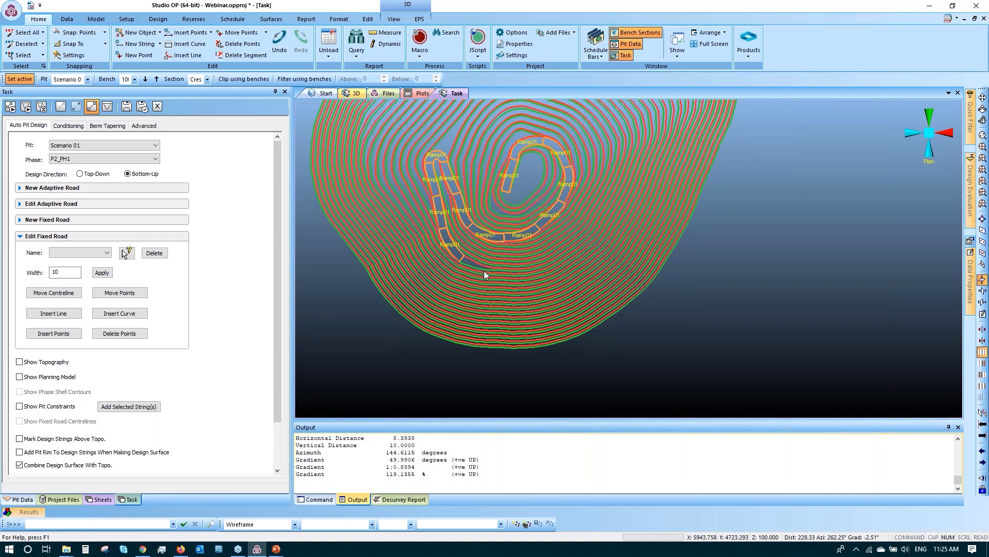
click(11, 106)
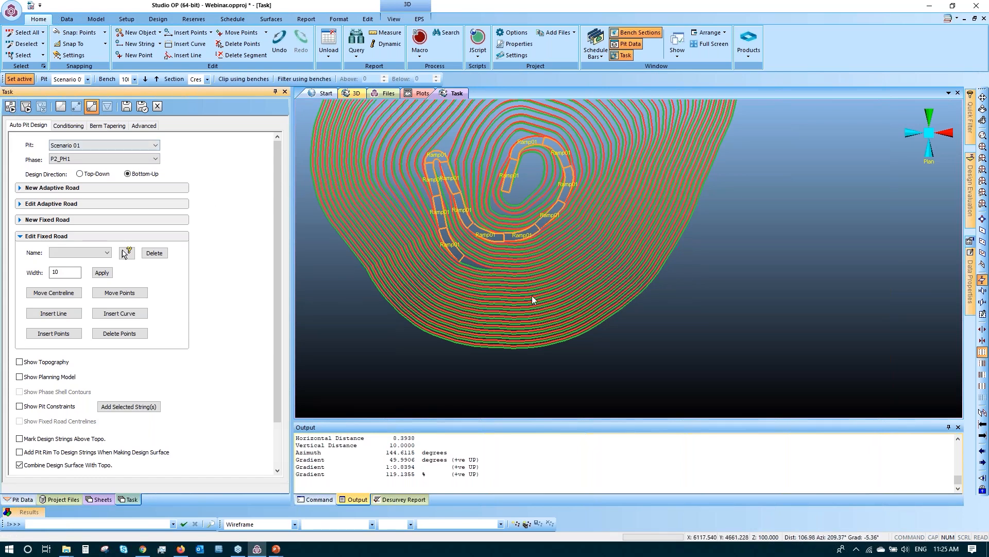
scroll(531, 299, up, 2)
scroll(511, 347, up, 3)
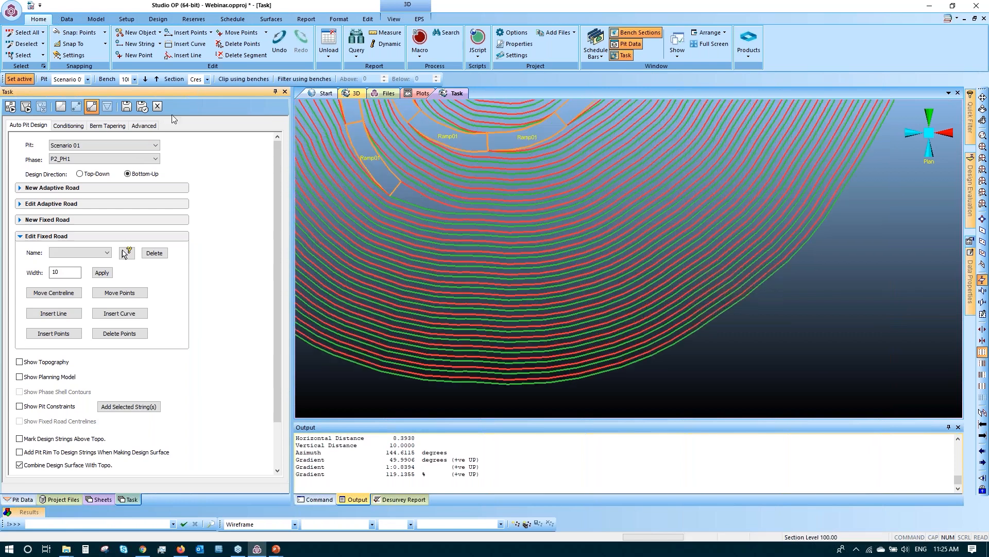
- Save the automatic design changes and open the slope definition for Scenario 01, selecting the existing rosette of region 2
click(158, 19)
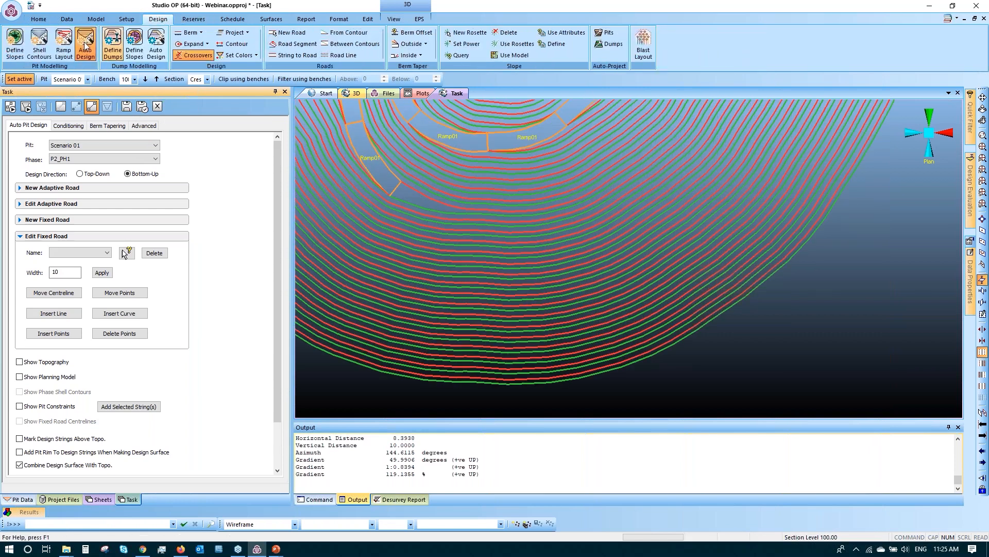
click(8, 53)
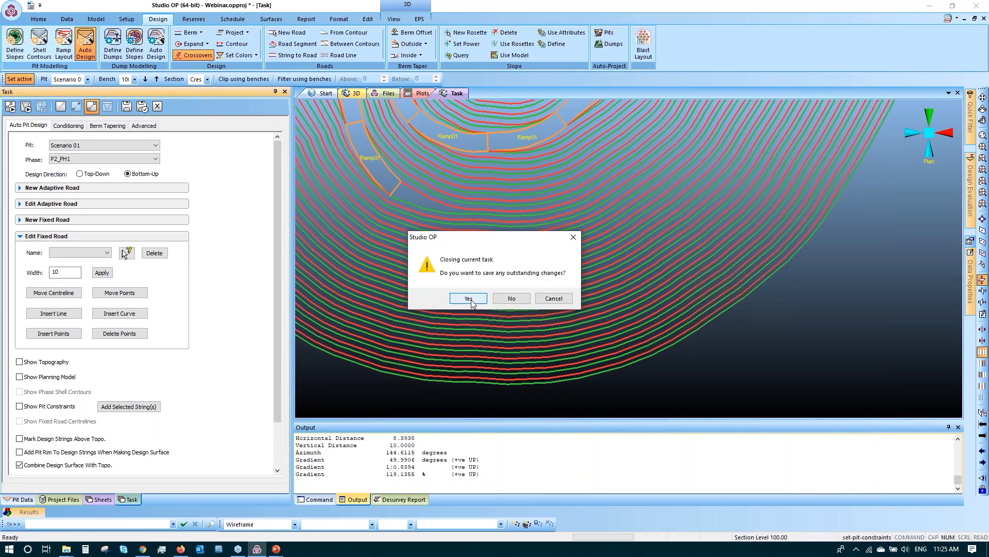
click(468, 298)
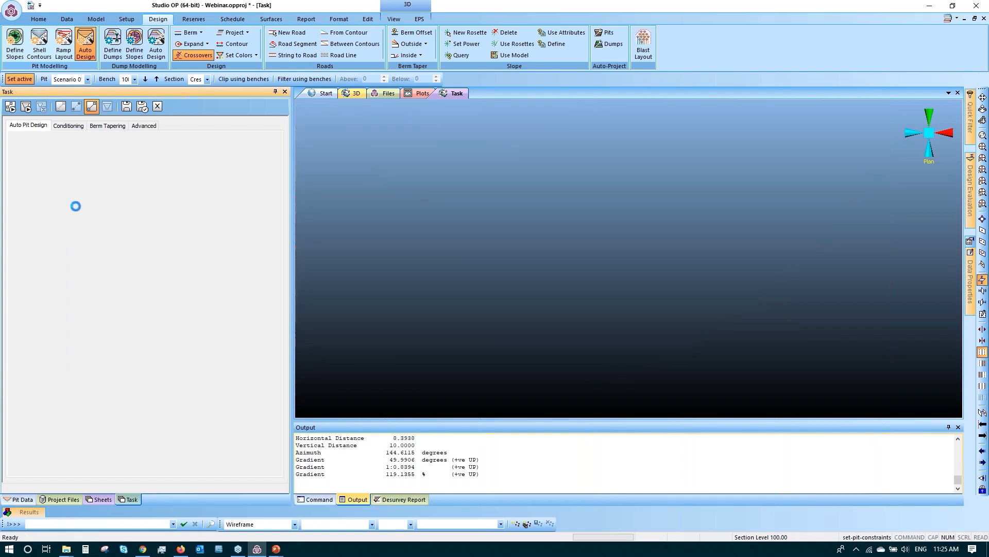
click(32, 254)
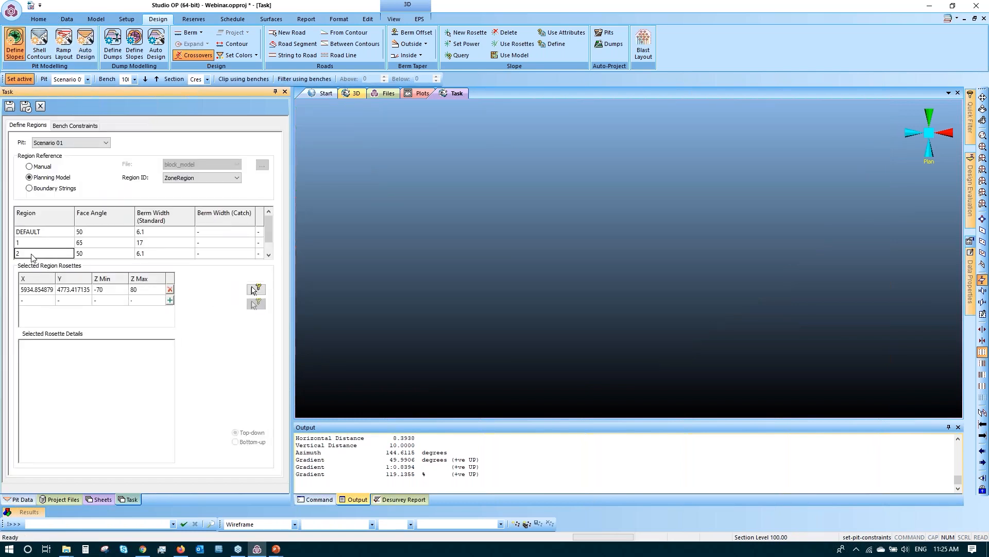
click(30, 291)
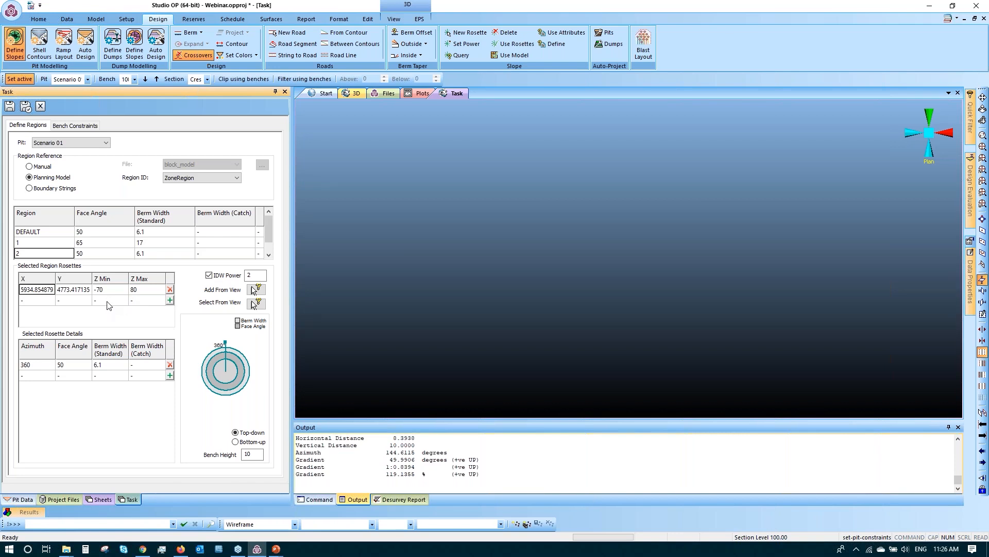
- Add a second rosette to region 2 by picking its location from the view, at about X 6132 and Y 4588
click(170, 302)
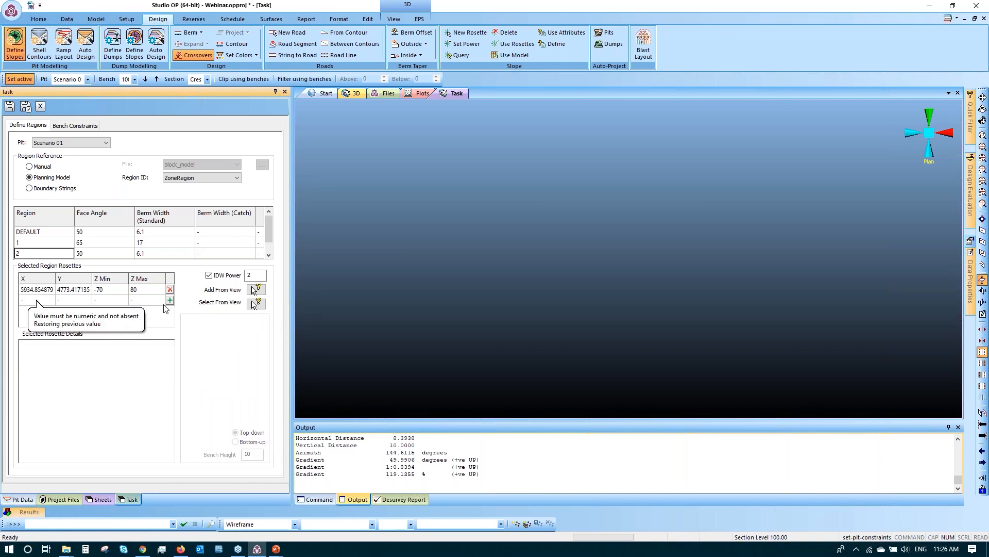
click(34, 301)
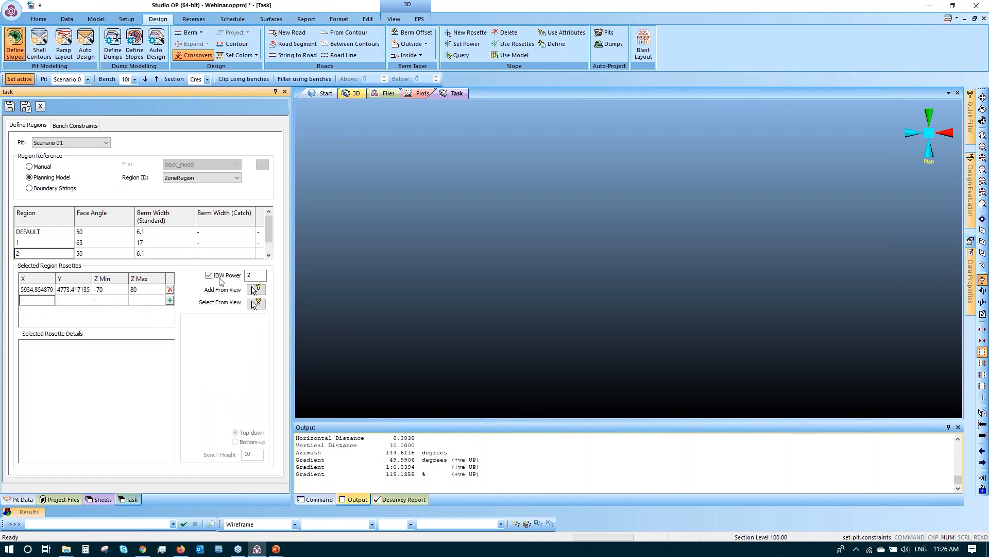
click(256, 289)
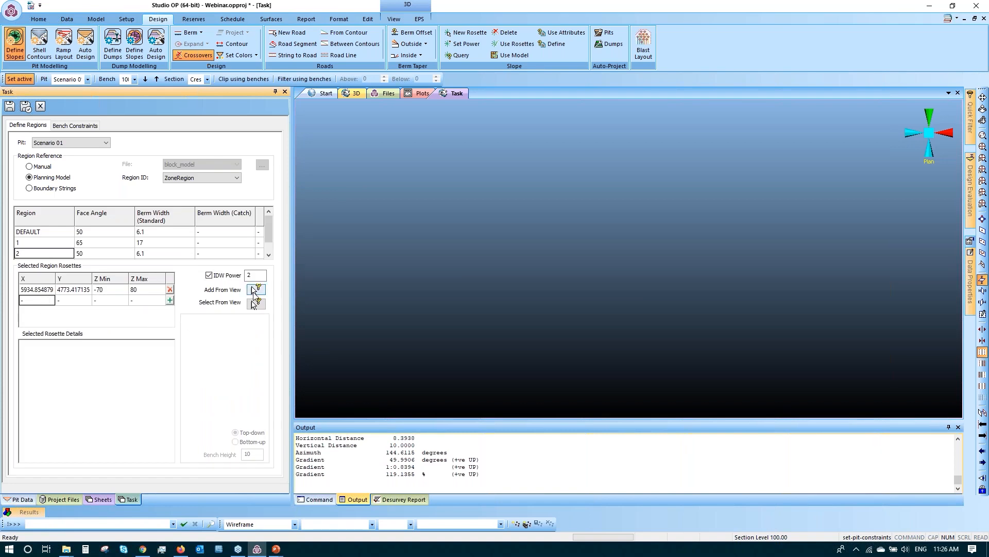
click(584, 310)
click(74, 301)
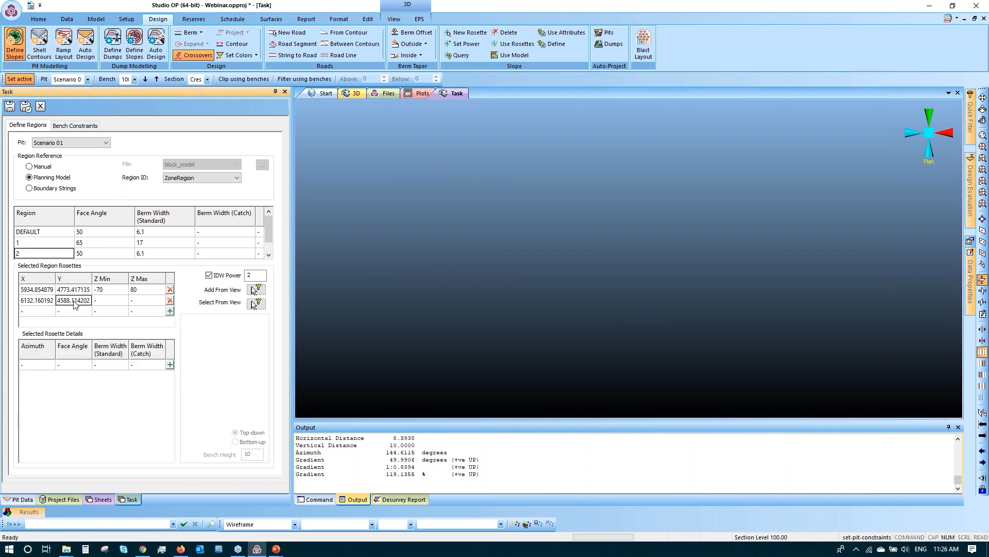
- Set the elevation range of region 2's second rosette to Z Min 80 and Z Max 260, and make bench 60 active
click(110, 304)
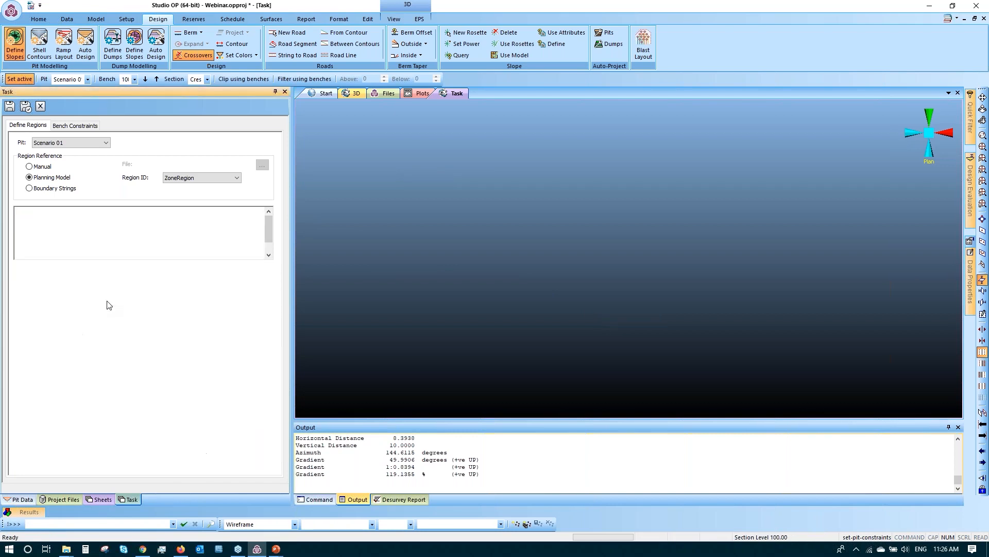
text(80)
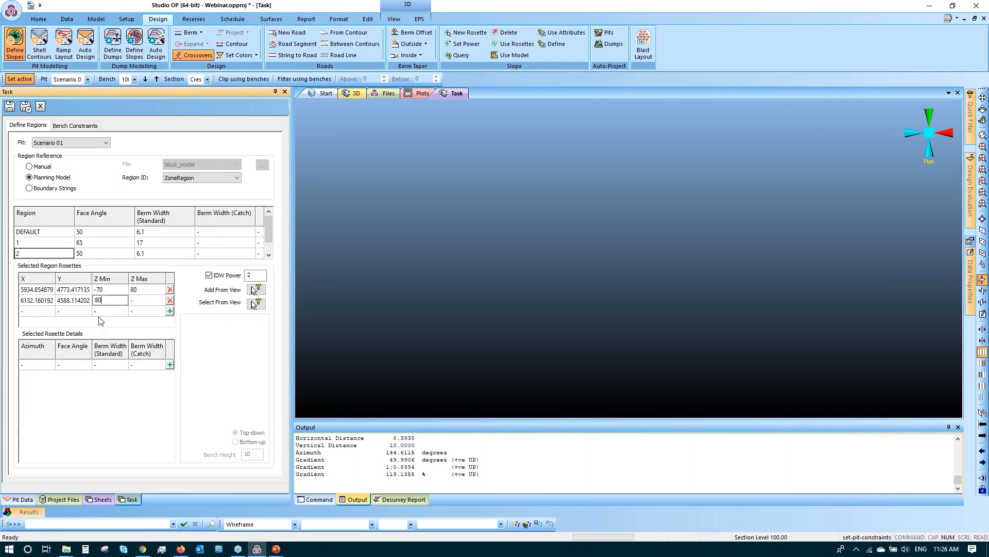
key(Return)
click(108, 300)
click(156, 301)
click(134, 78)
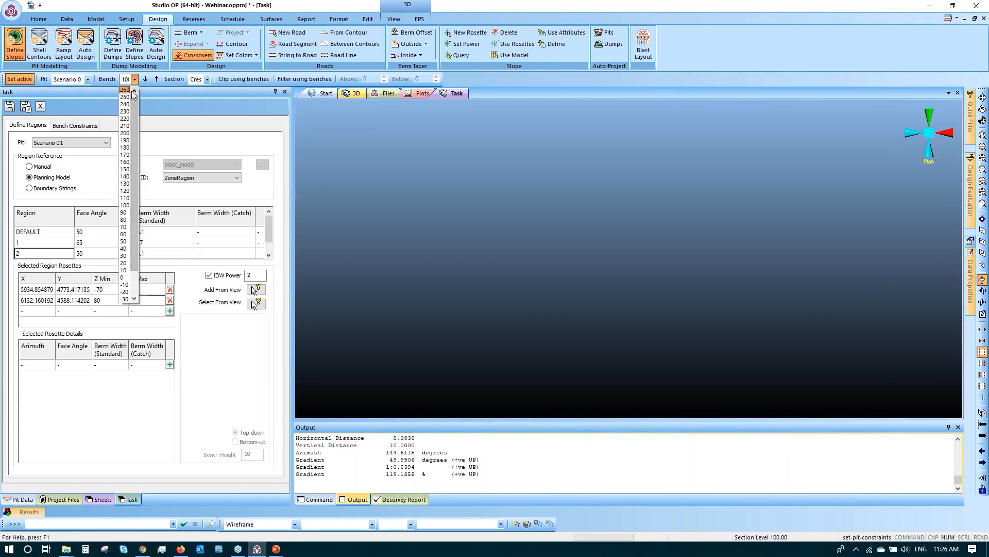
click(149, 303)
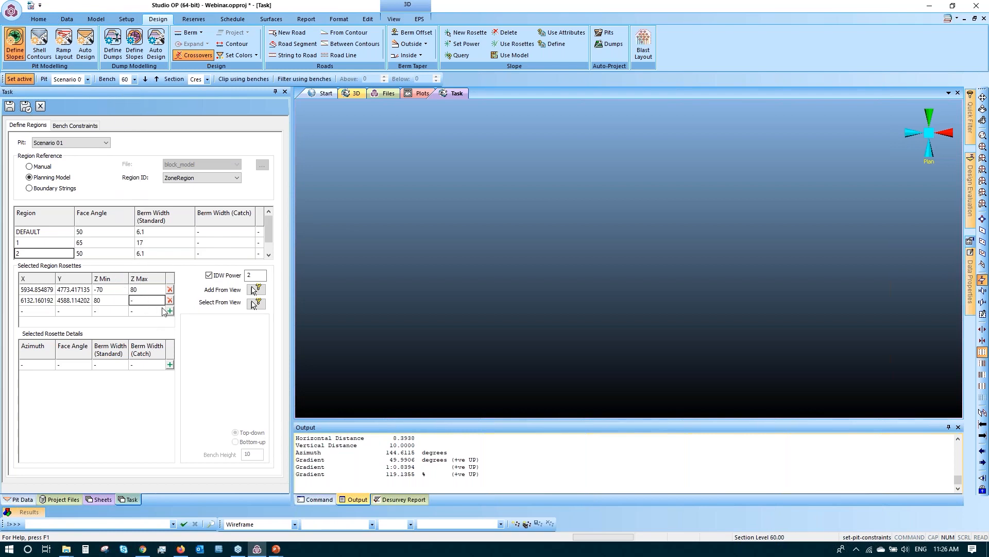
text(2)
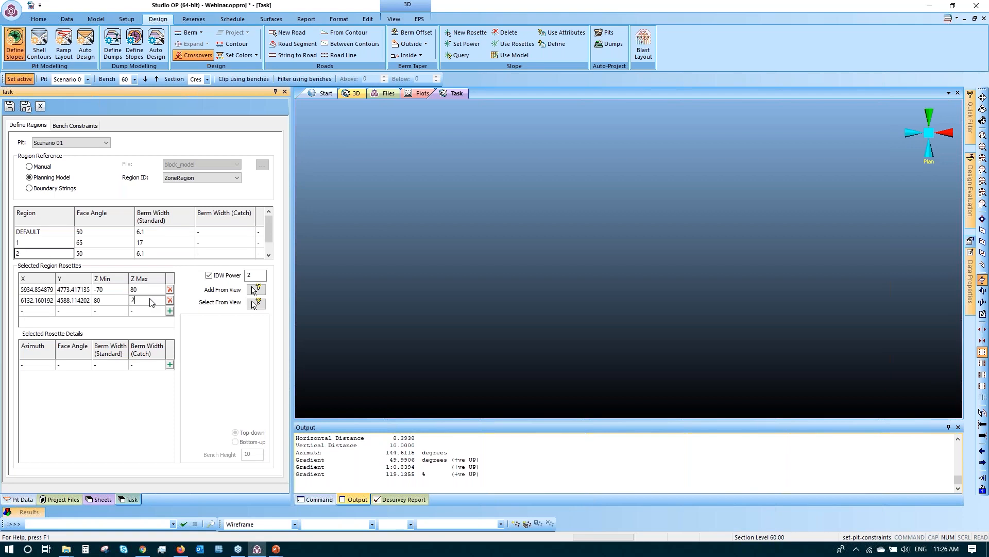
text(60)
- Add details to region 2's second rosette from the scenario parameters: azimuth 360, face angle 45 and standard berm width 5
click(35, 365)
text(3)
key(Tab)
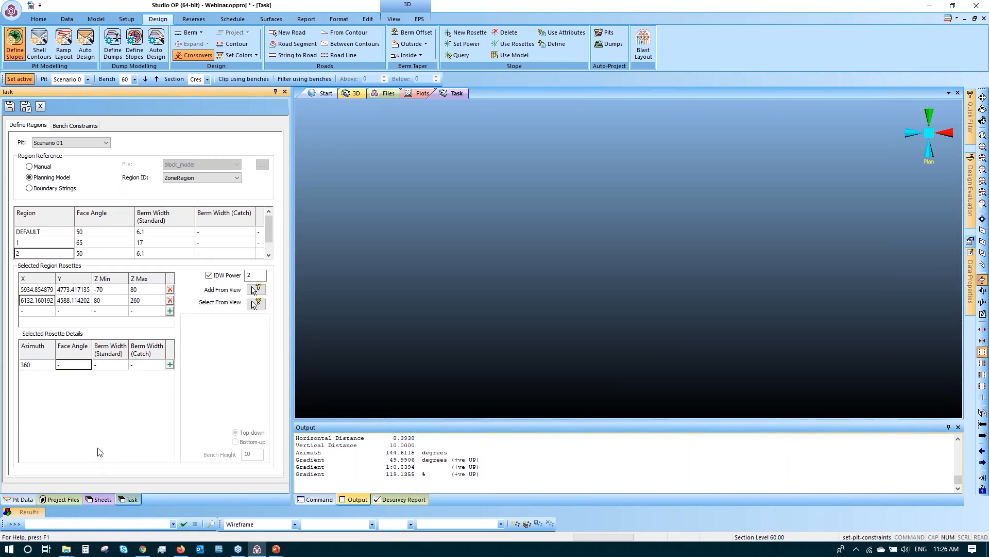
mouse_move(276, 550)
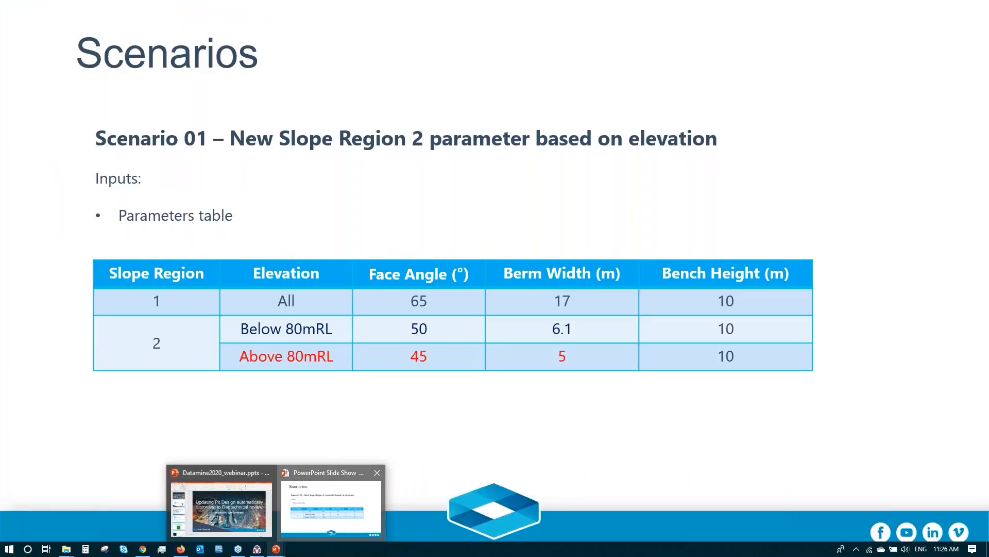
click(302, 518)
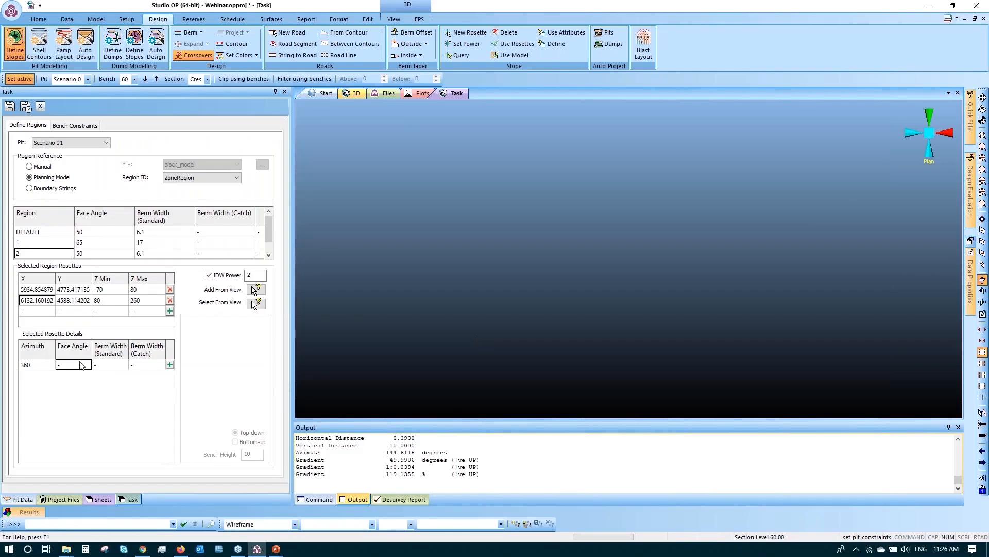
click(82, 364)
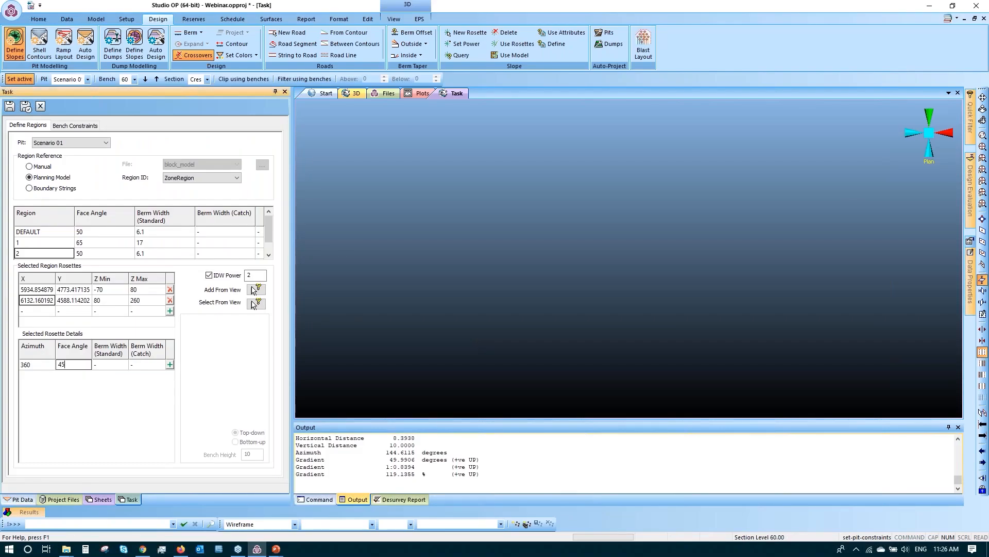
click(170, 365)
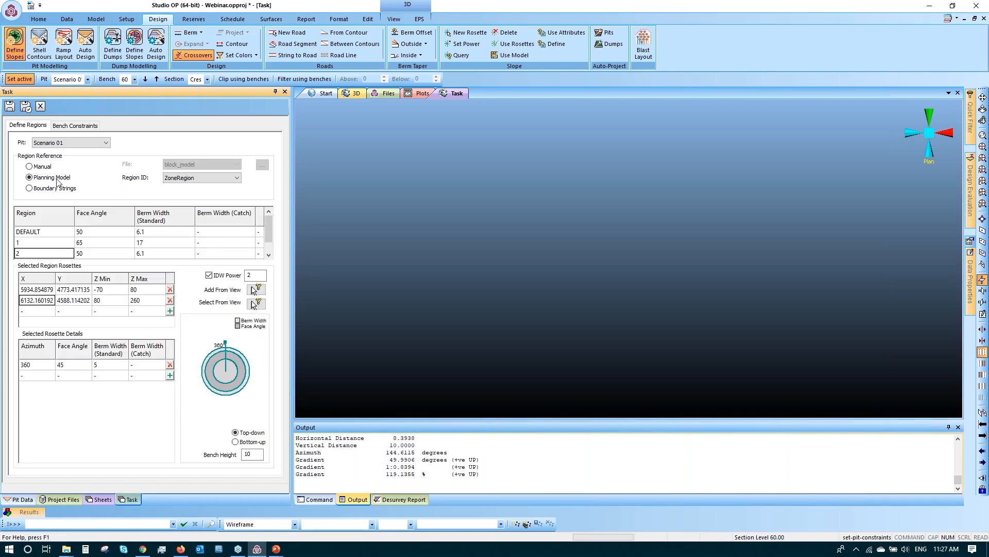
- Save the slope definition and run the bottom-up automatic pit design for Scenario 01, phase P2_PH1
click(24, 107)
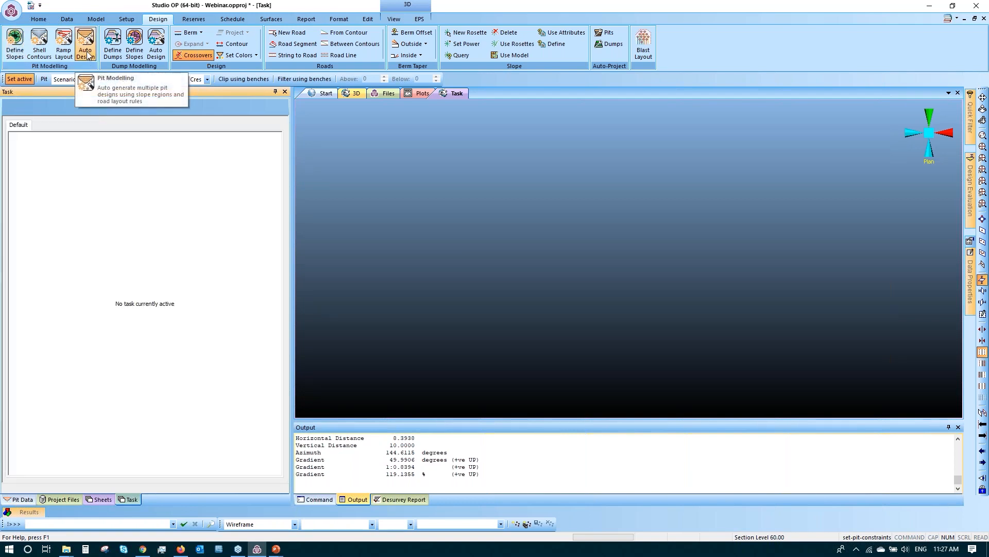
click(87, 53)
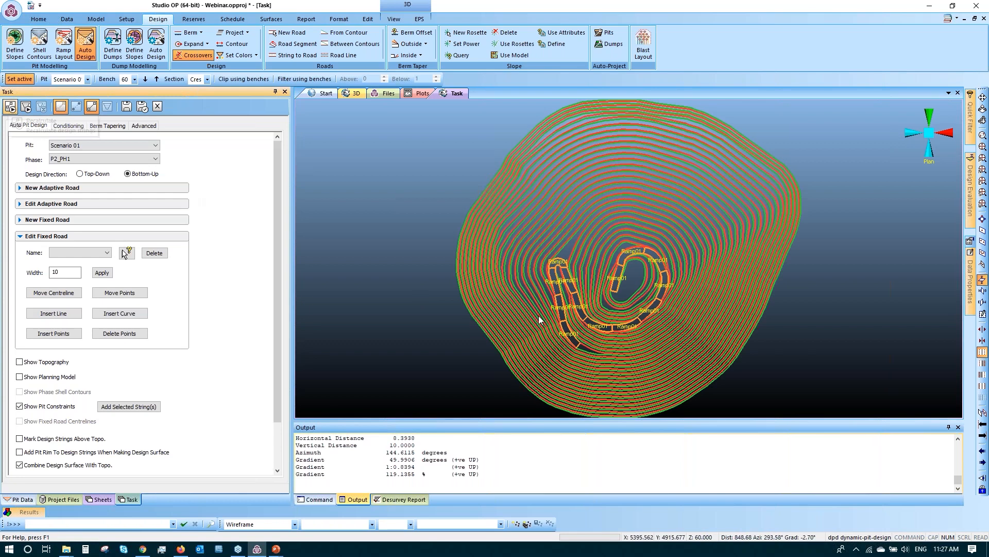
middle_drag(782, 324, 758, 276)
click(14, 112)
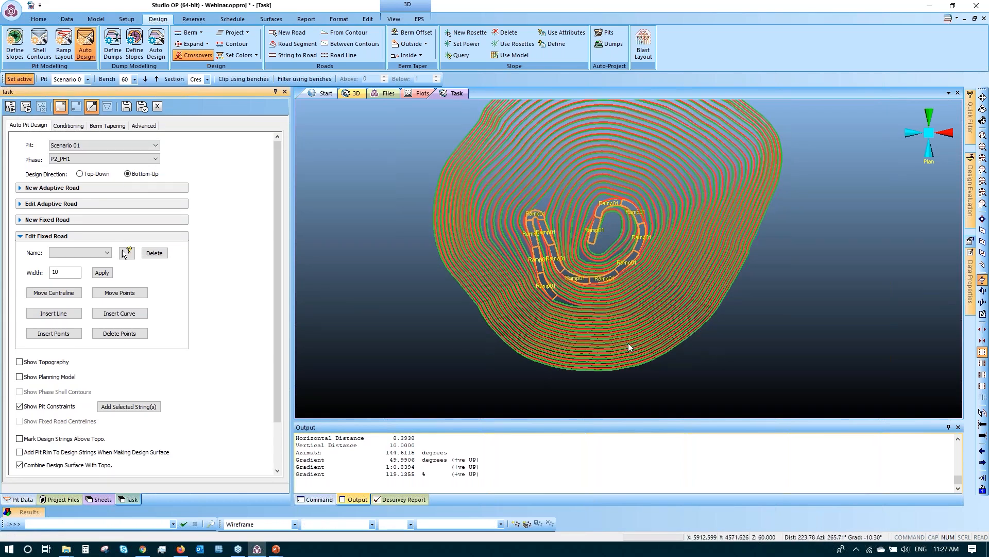
- Clip the design strings to bench 60 with 0 benches above and 0 below, framing the southern wall
scroll(607, 314, up, 3)
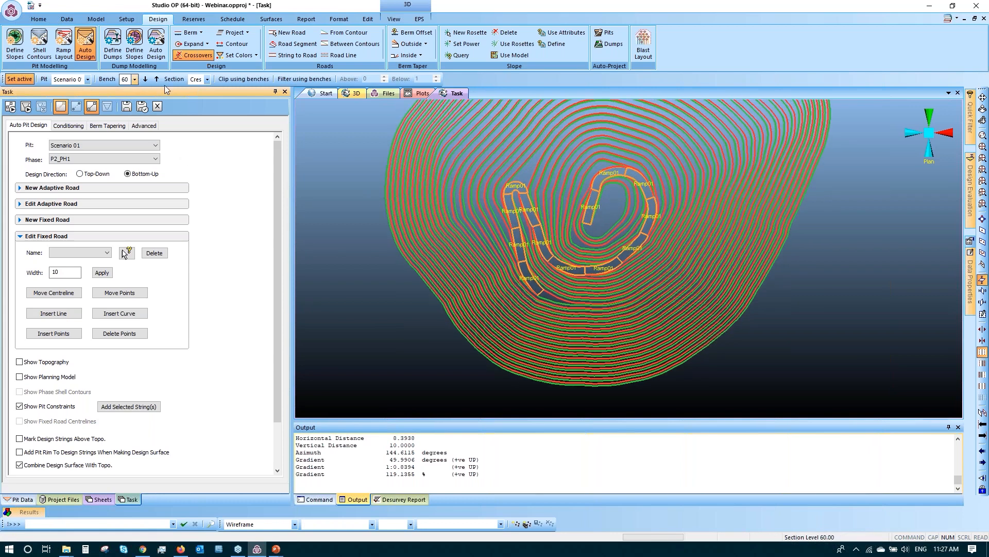
click(259, 79)
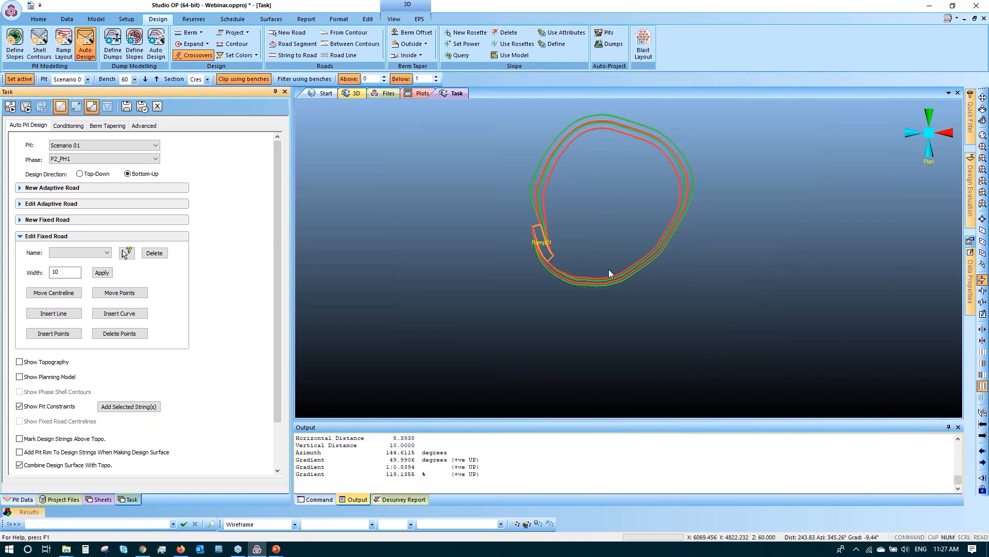
click(436, 81)
scroll(558, 310, up, 5)
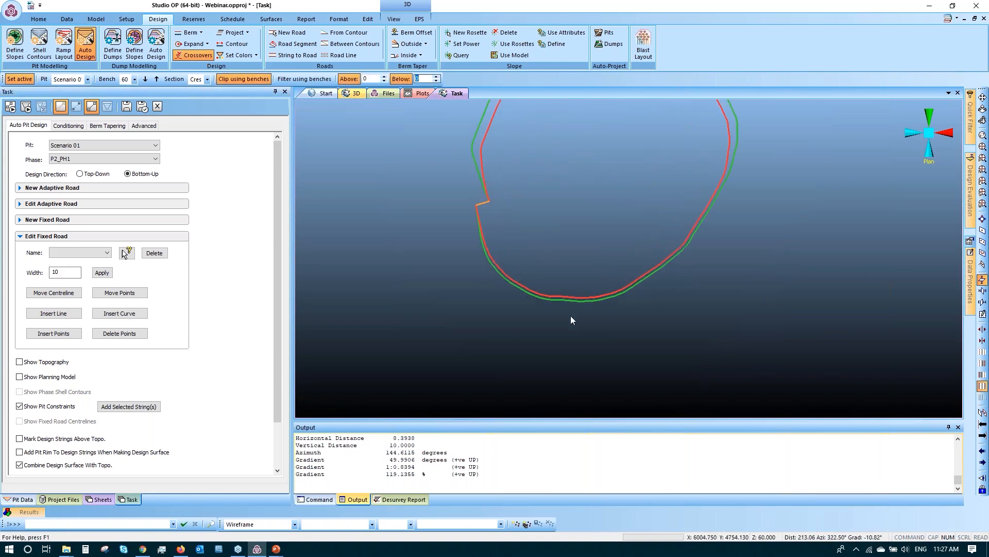
scroll(591, 297, up, 3)
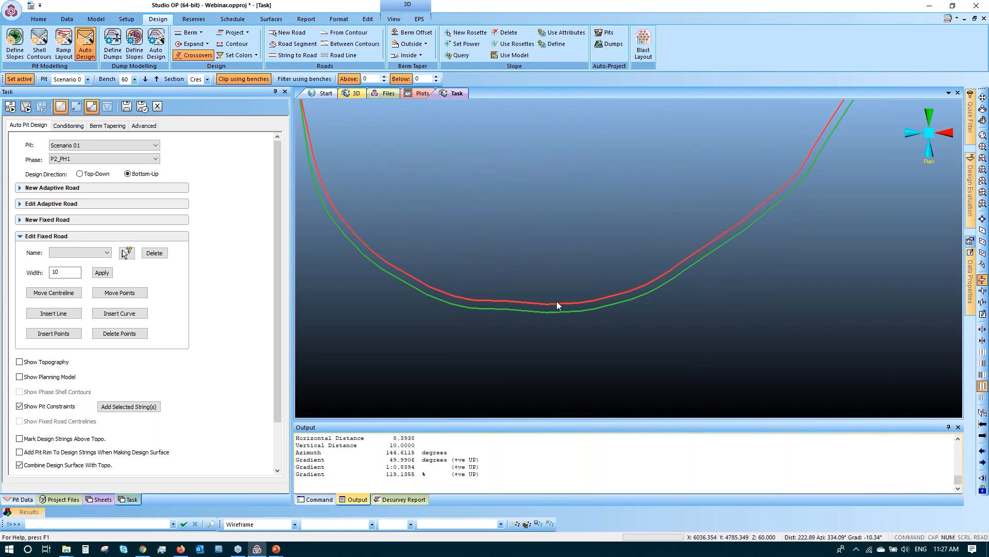
- Query the distance between the red and green strings on bench 60's southern wall to check the berm width
click(39, 19)
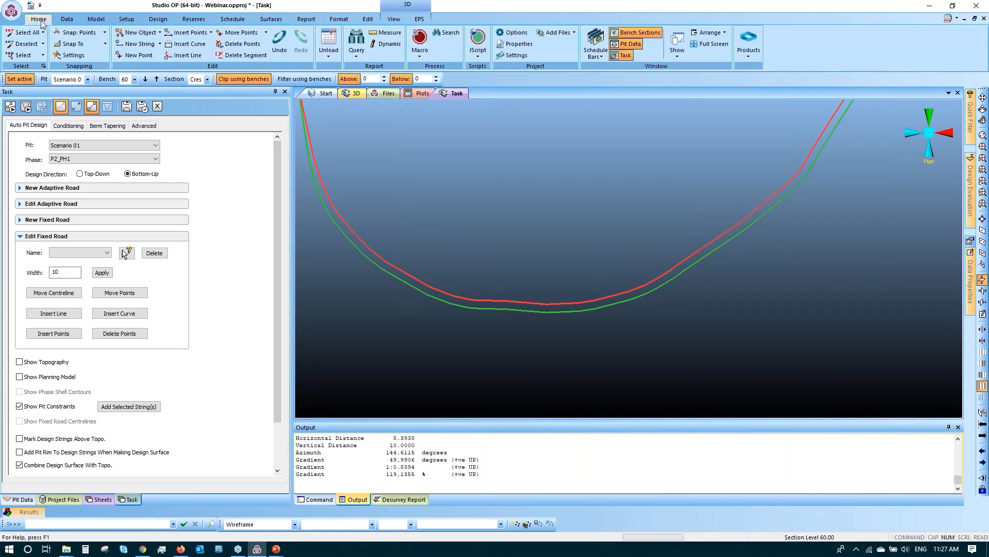
click(356, 49)
click(378, 114)
scroll(496, 287, up, 1)
click(481, 287)
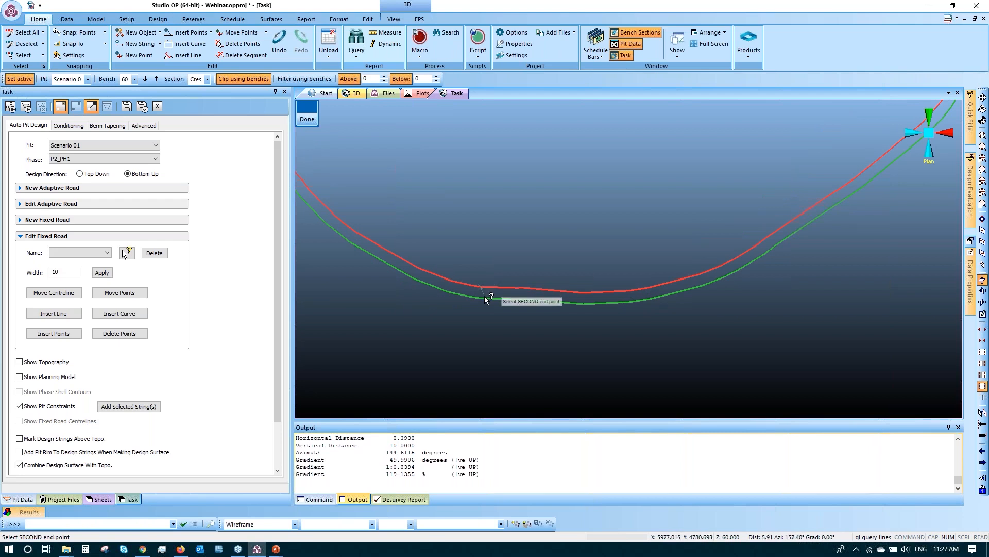
click(480, 297)
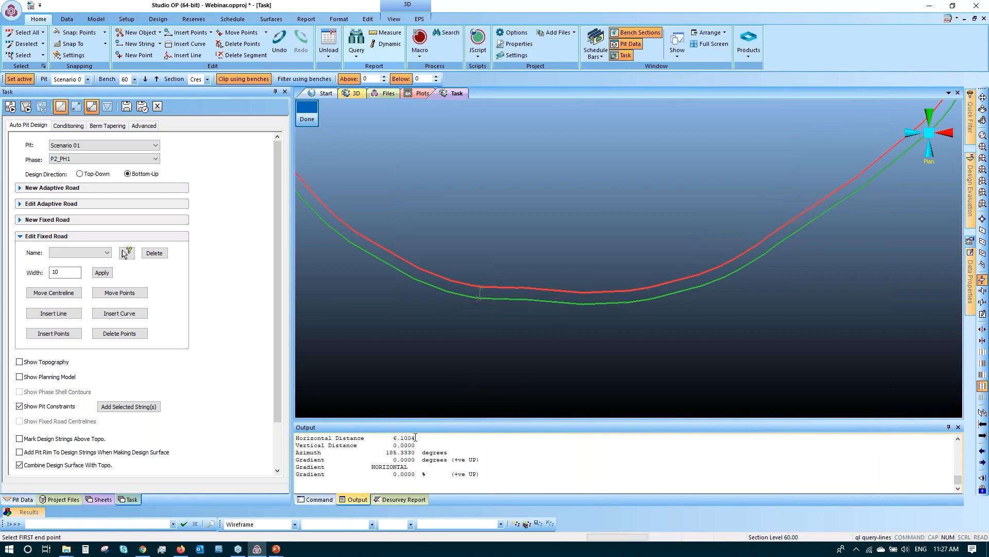
- Measure the berm width at two more places along the southeastern wall of bench 60
middle_drag(760, 344, 642, 387)
click(740, 228)
click(752, 230)
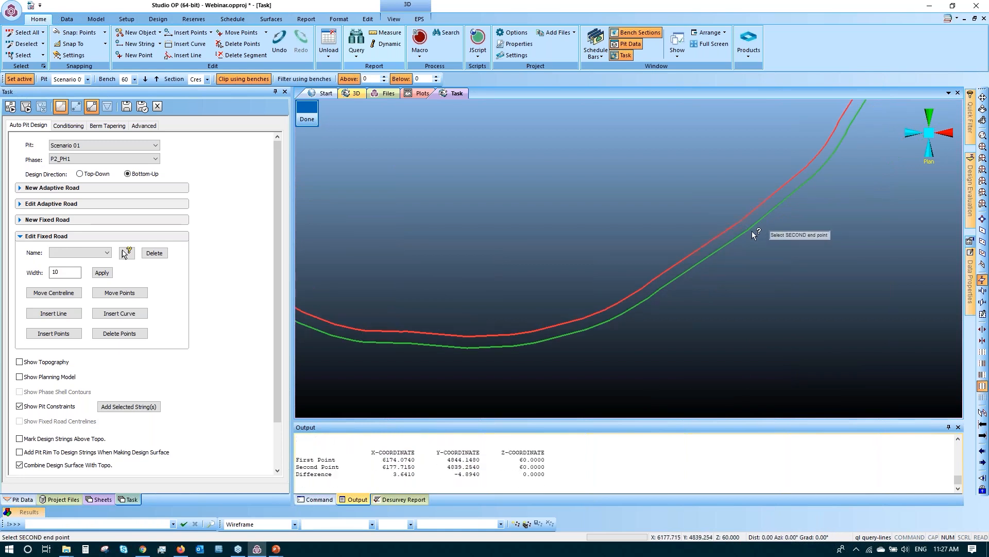
drag(415, 445, 407, 438)
click(605, 310)
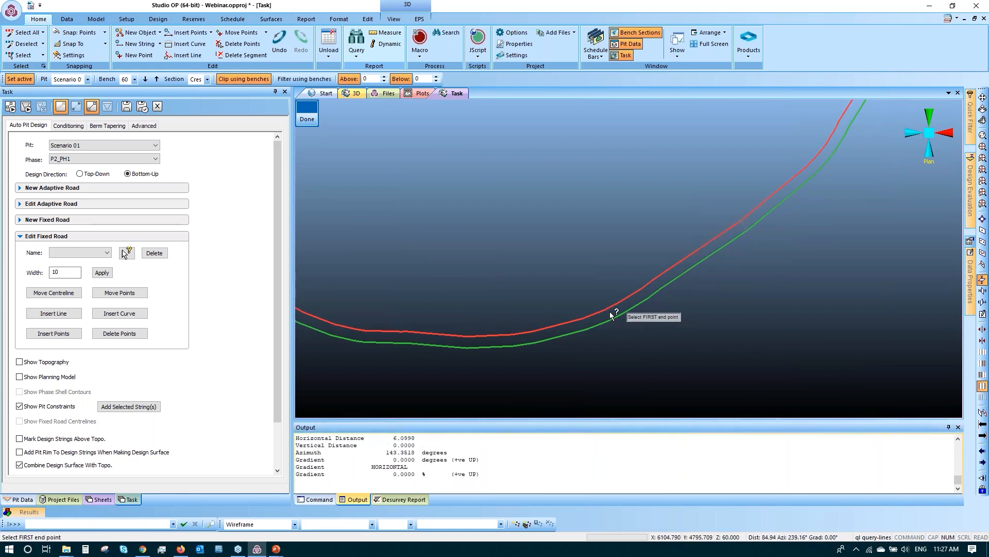
click(609, 320)
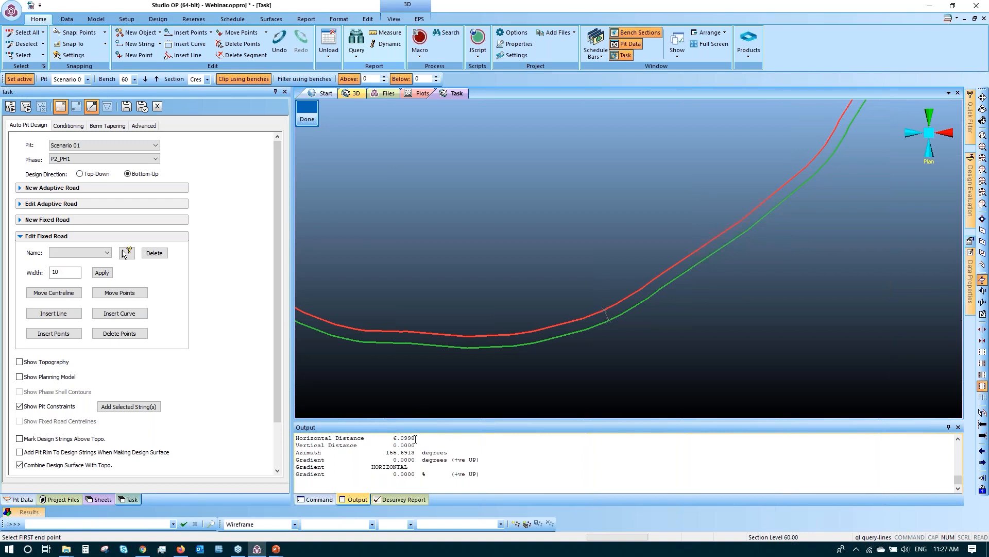
- Extend the clipping to 1 bench above and measure the face angle at two places on the southern and southeastern walls
scroll(592, 316, down, 3)
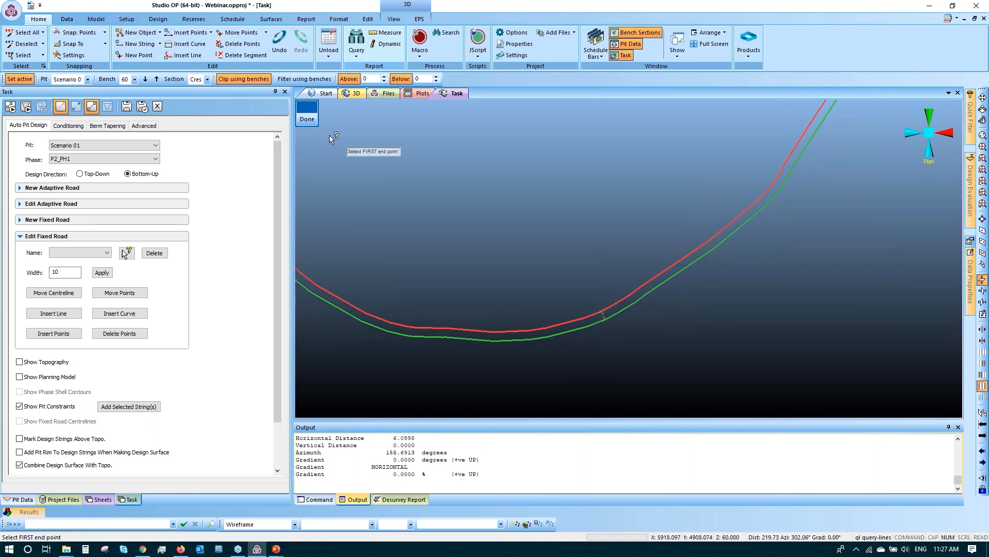
click(384, 76)
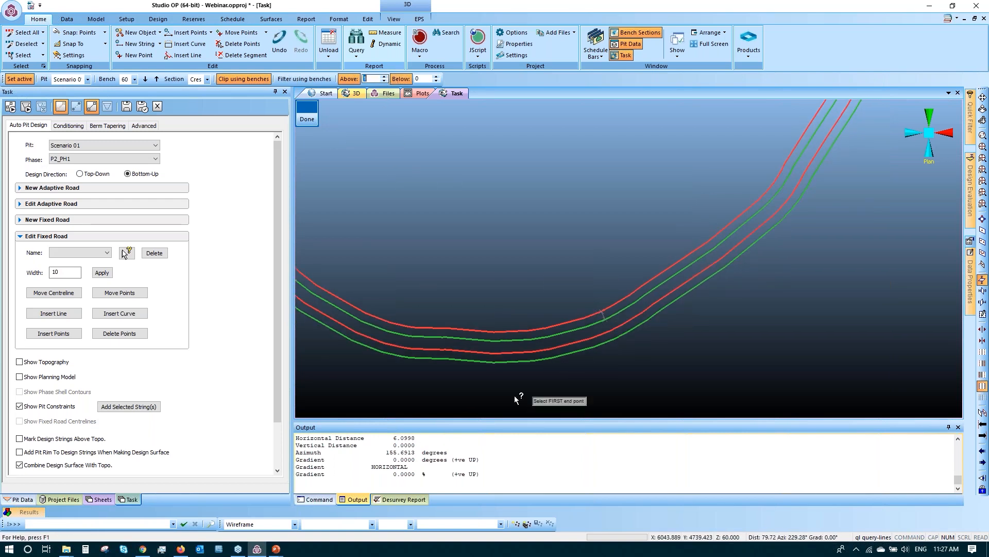
click(454, 329)
click(454, 346)
middle_drag(699, 360, 575, 376)
right_click(727, 219)
click(736, 227)
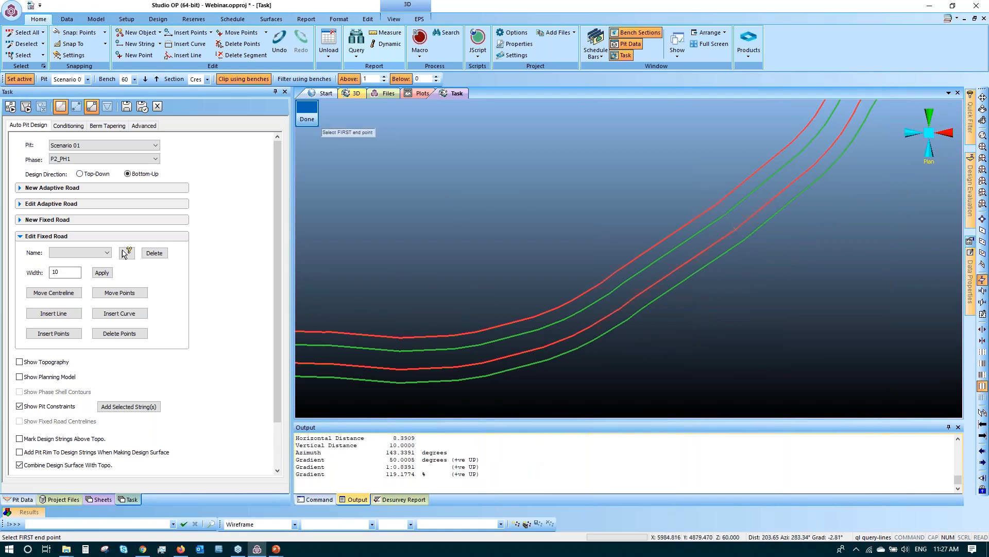
click(301, 125)
- Set the clipping back to 0 benches above and switch to bench 100, framing its southern wall
scroll(466, 187, down, 3)
middle_drag(477, 227, 542, 296)
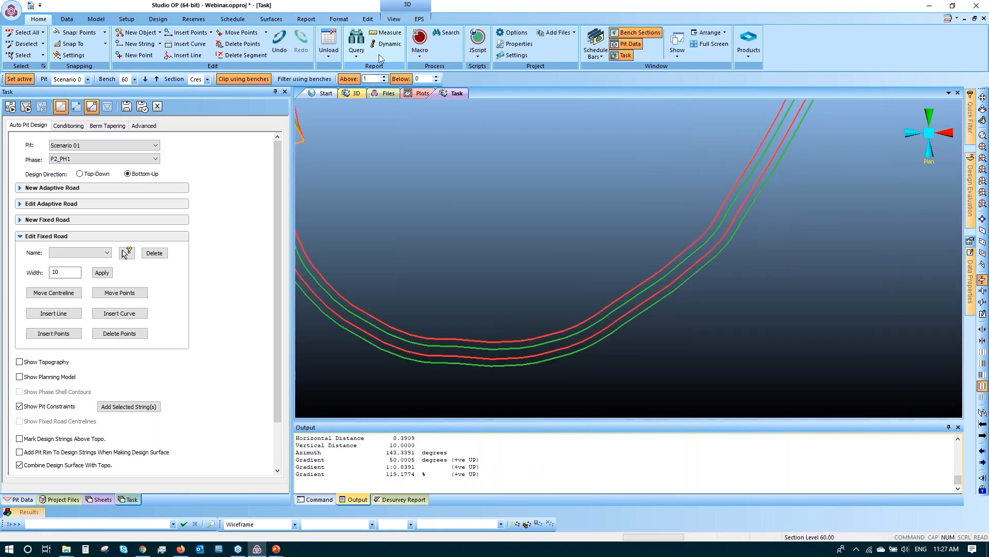
click(384, 81)
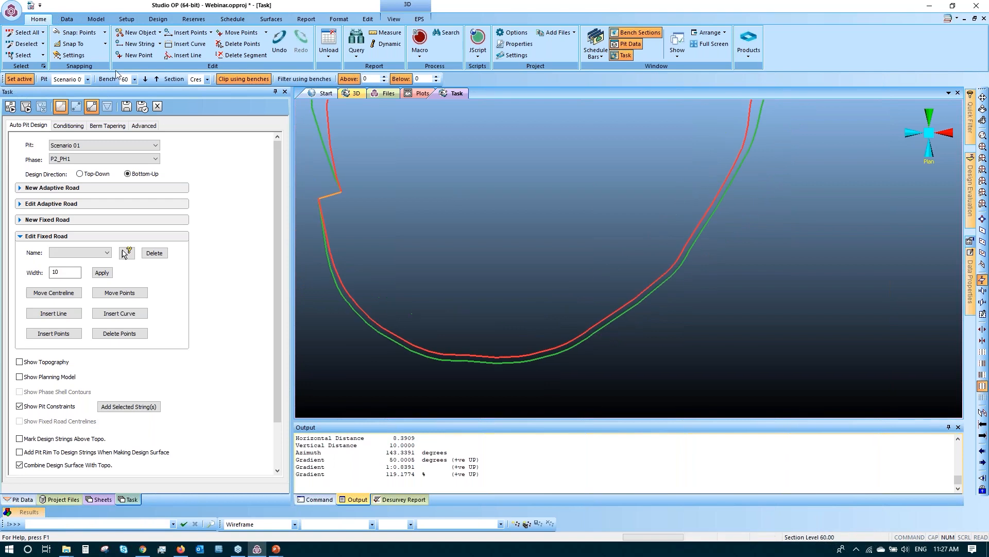
click(134, 81)
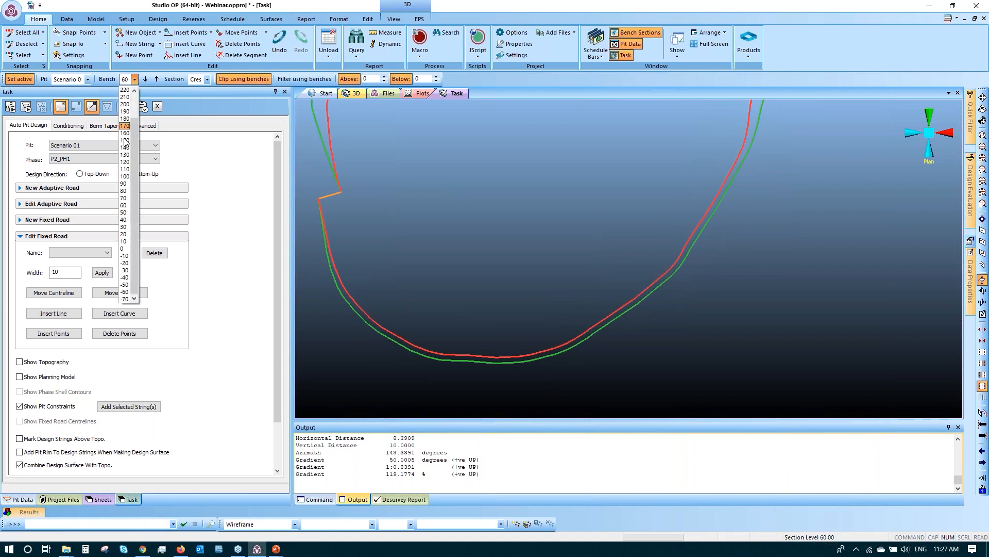
click(126, 182)
middle_drag(534, 318, 525, 254)
scroll(496, 341, up, 2)
scroll(496, 342, up, 2)
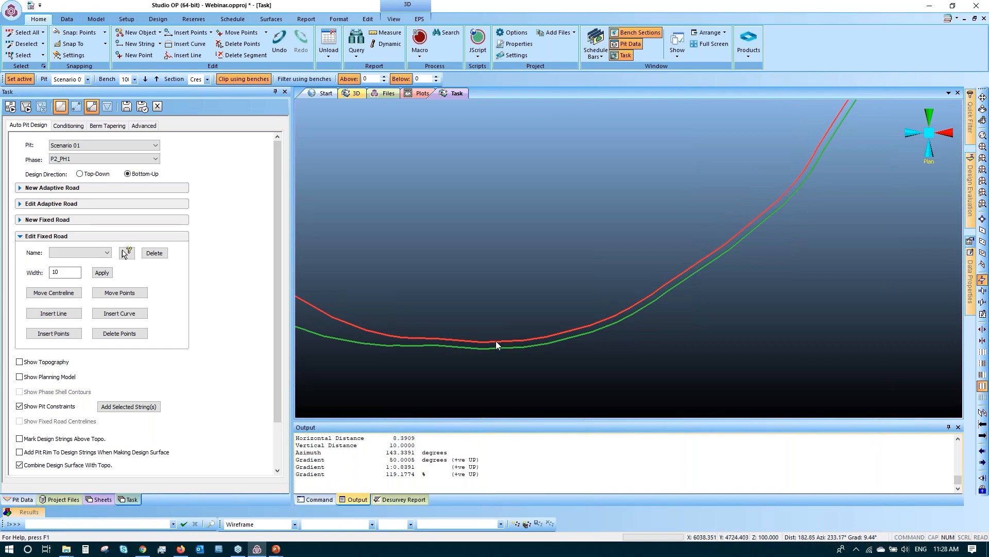
- Query the distance between the red and green strings on bench 100's southern wall to check the berm width
key(q)
key(l)
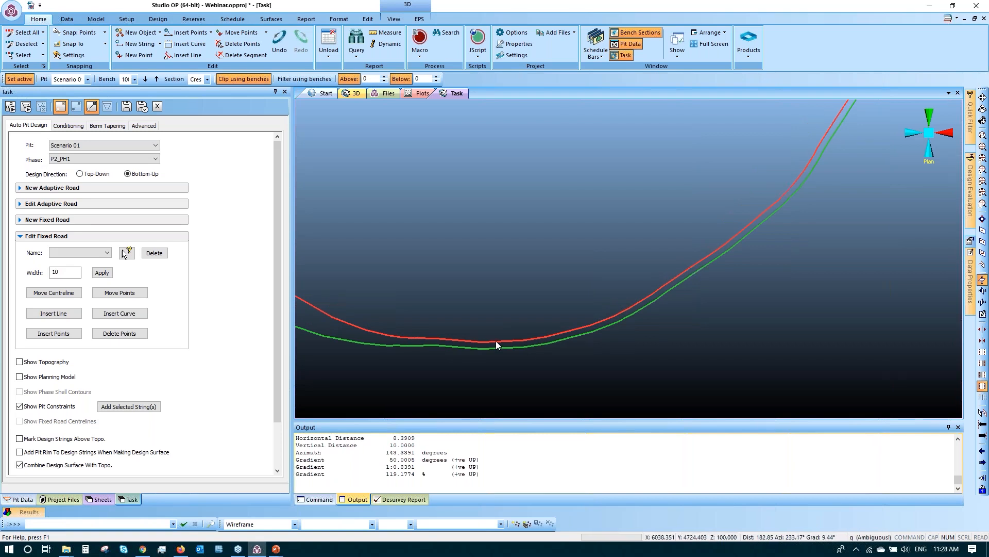
scroll(496, 341, up, 2)
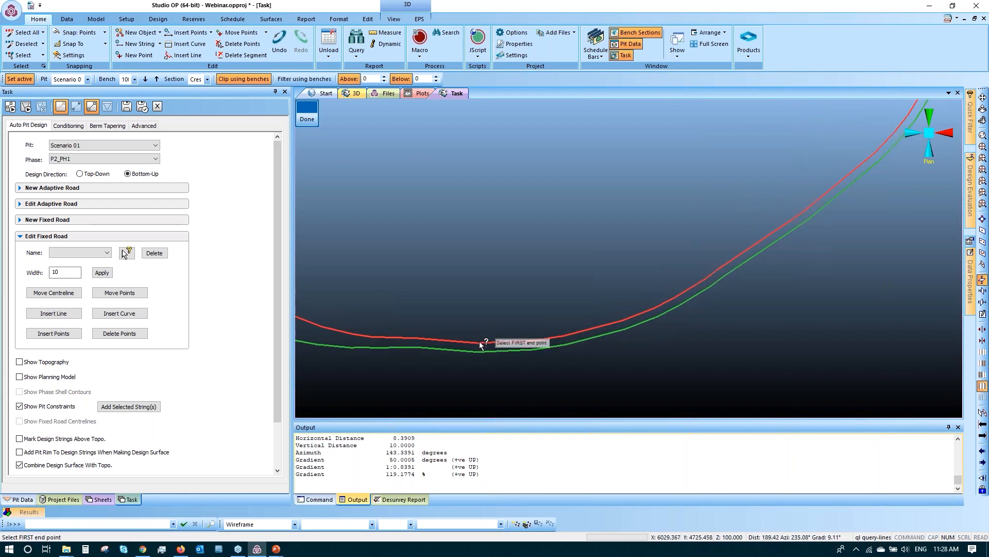
click(477, 342)
click(477, 352)
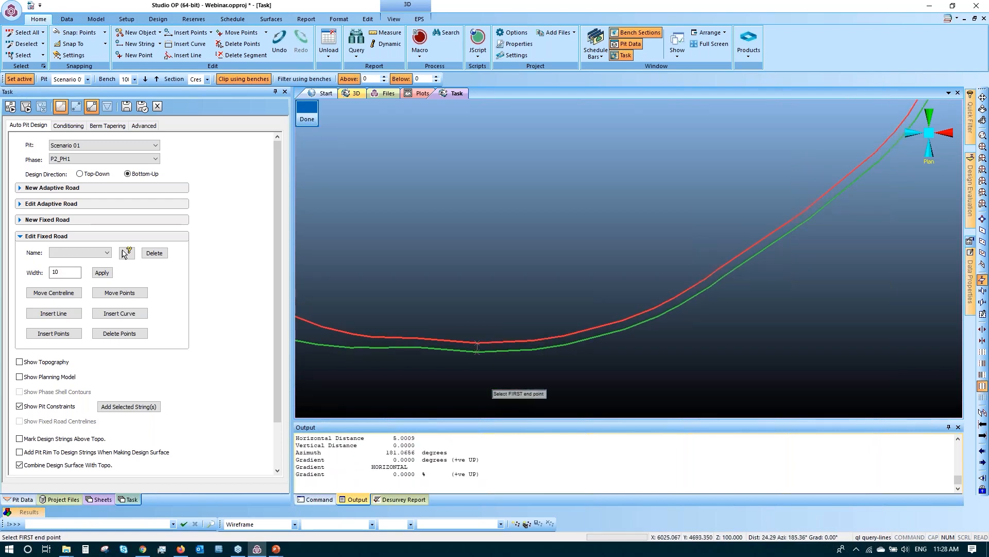
drag(425, 438, 393, 438)
- Measure the berm width at two more places along the southeastern wall of bench 100
middle_drag(576, 362, 445, 382)
click(669, 235)
click(677, 238)
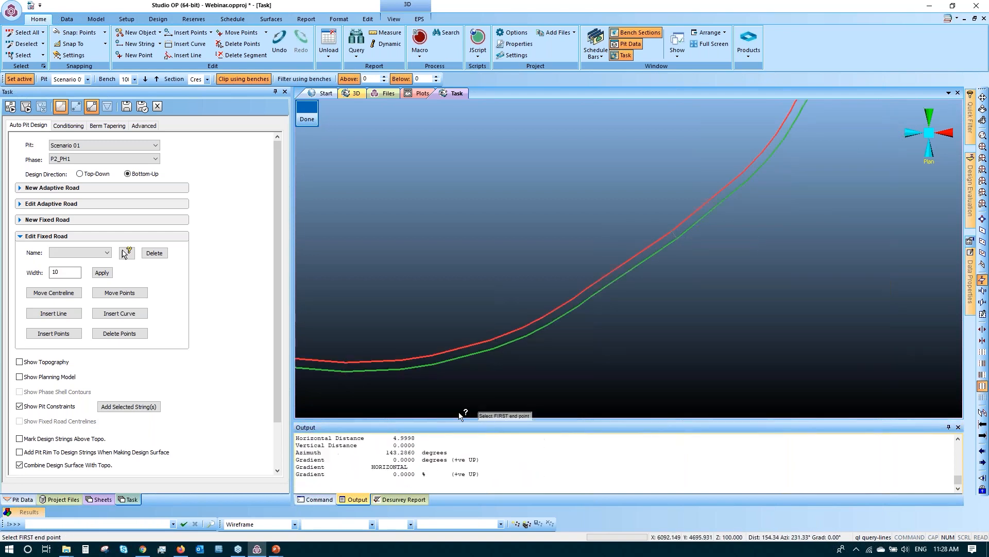
click(590, 296)
click(591, 298)
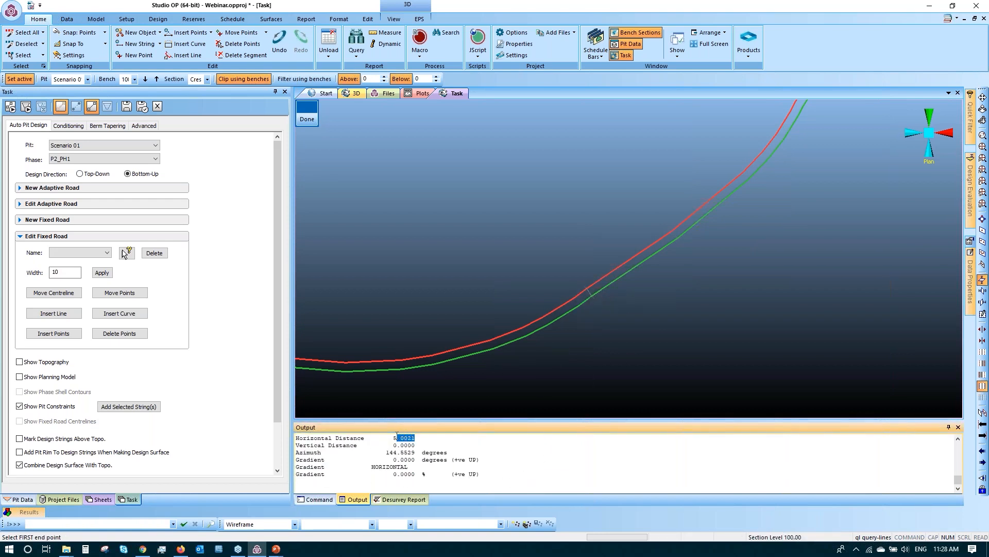
- Show one bench above bench 100 and measure the face angle at three places along its southern and southeastern walls
click(385, 78)
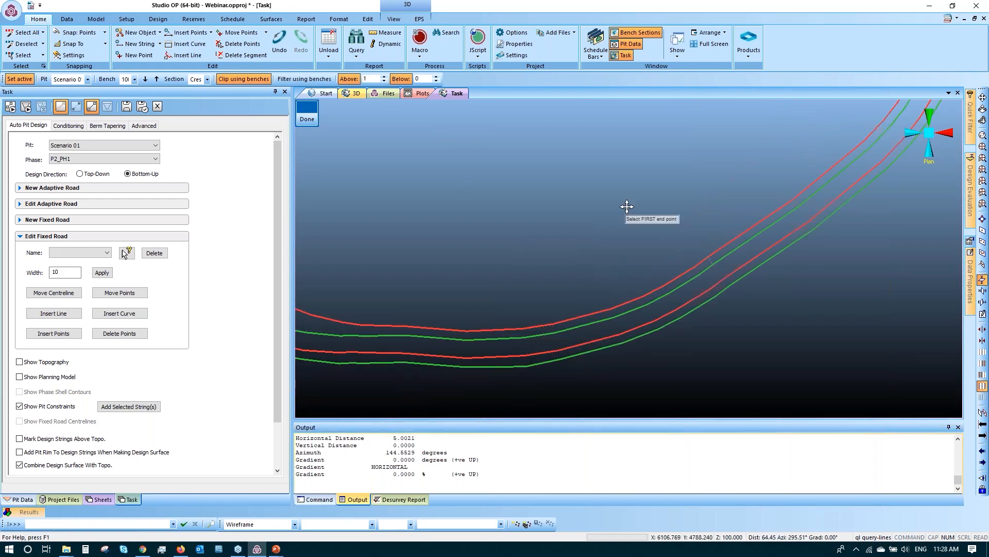
click(457, 310)
click(456, 323)
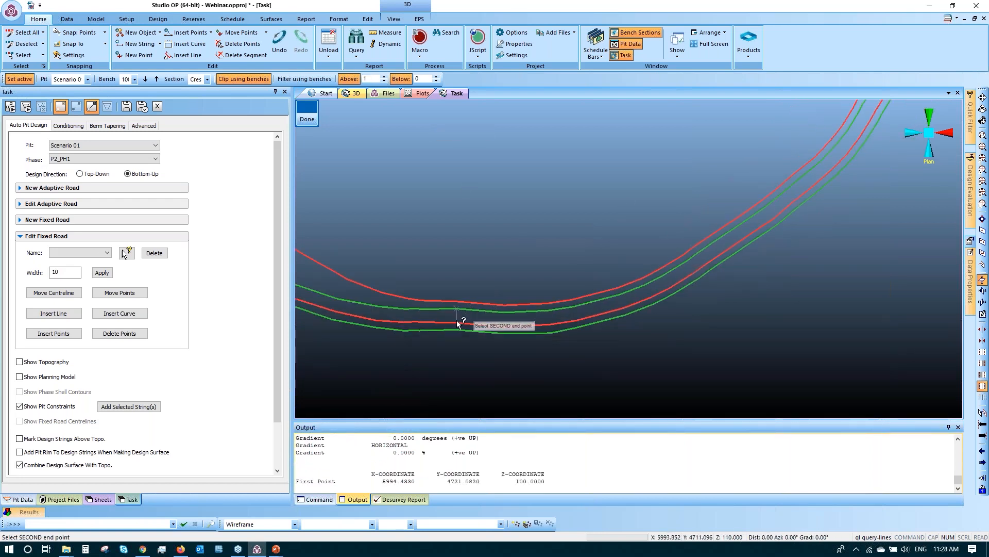
drag(415, 459, 406, 460)
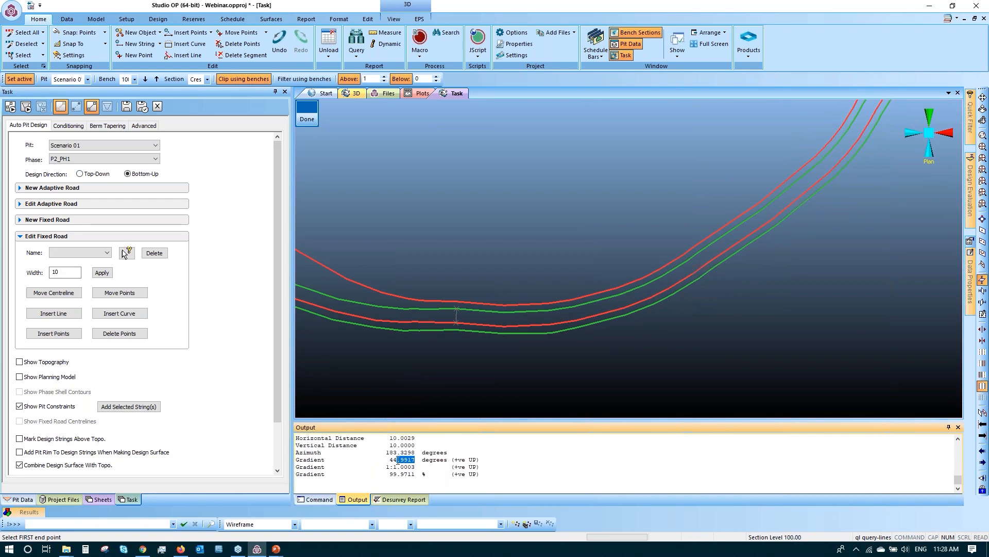
click(621, 295)
click(624, 306)
drag(415, 459, 410, 459)
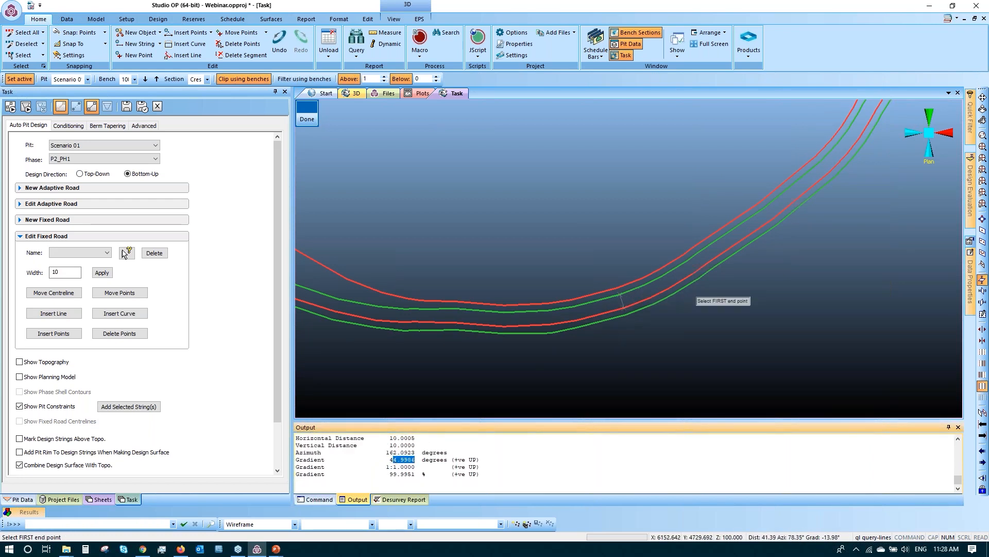
click(654, 309)
click(670, 239)
click(415, 460)
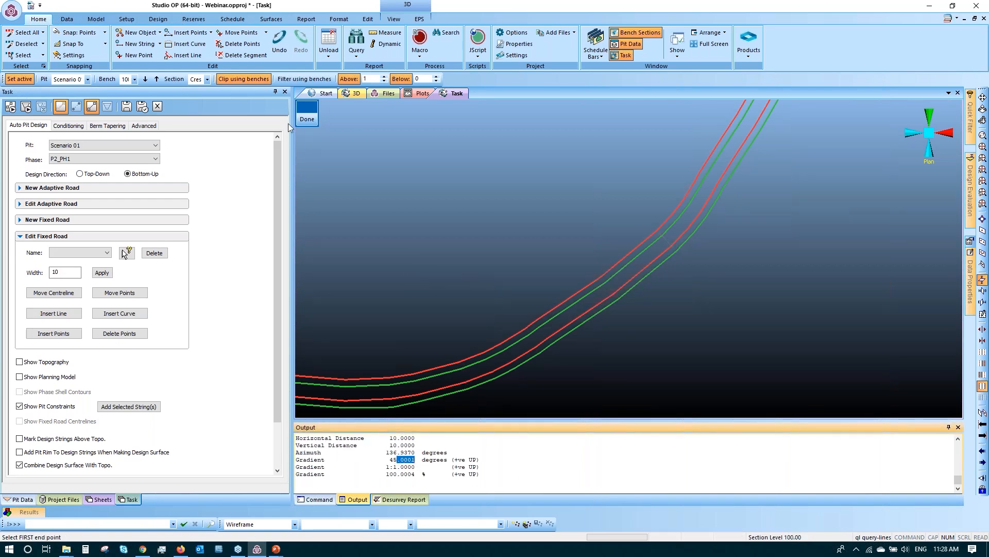
- Finish the distance query, turn off bench clipping and view the whole pit design in plan
click(308, 118)
click(250, 83)
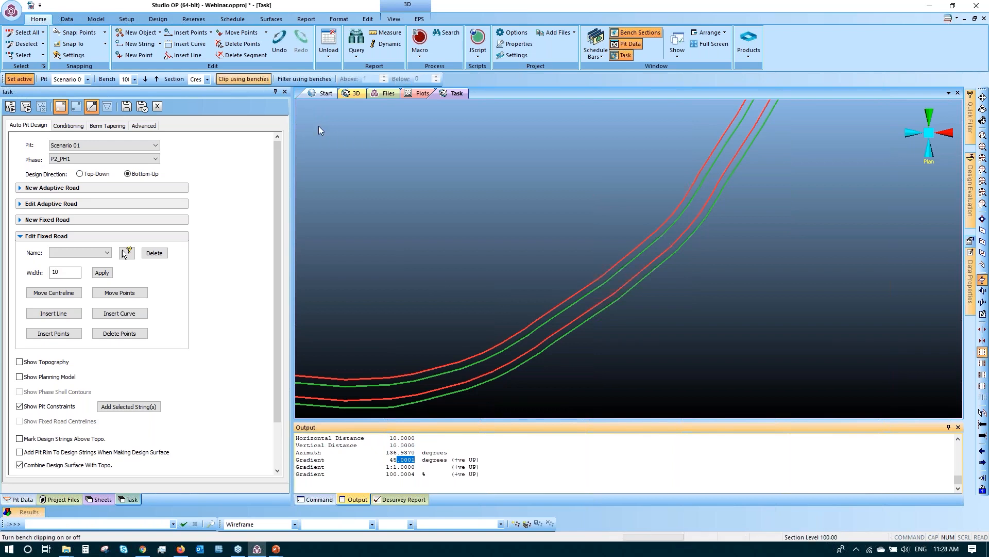
scroll(551, 260, down, 4)
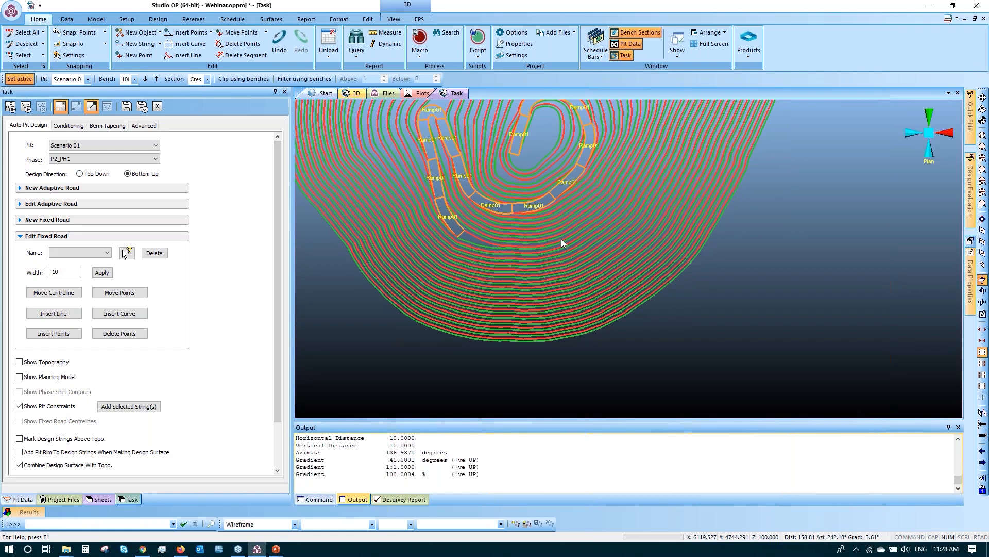
middle_drag(560, 263, 561, 310)
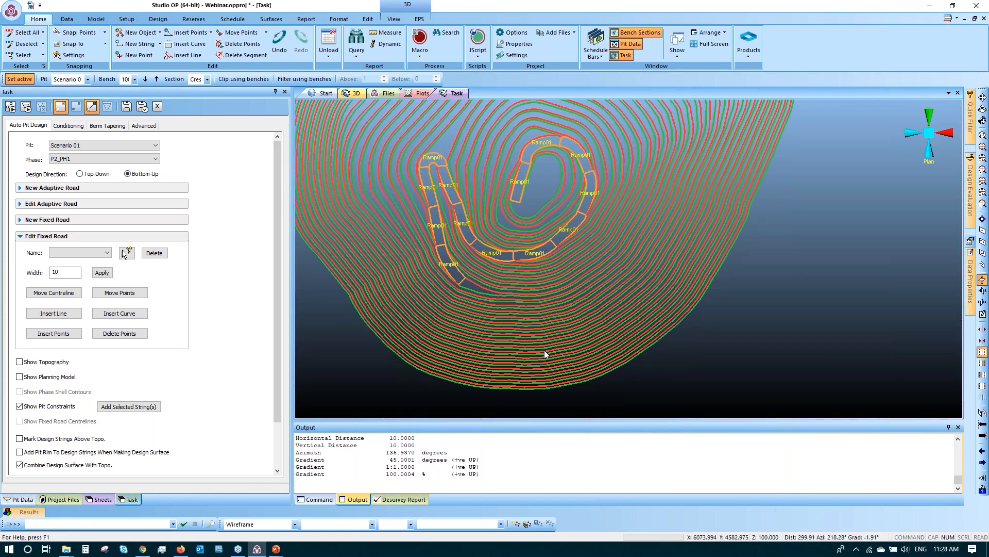
scroll(544, 347, down, 5)
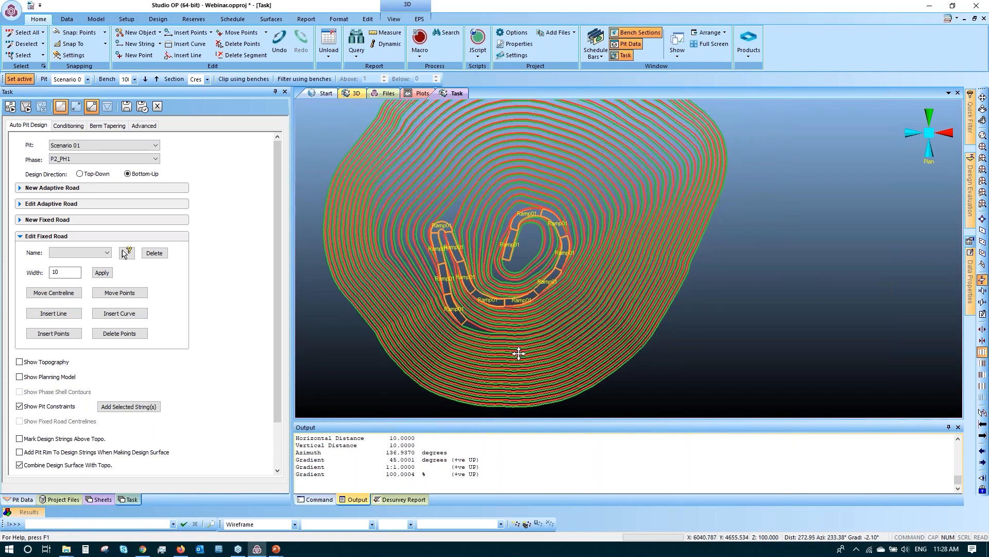
scroll(524, 348, down, 1)
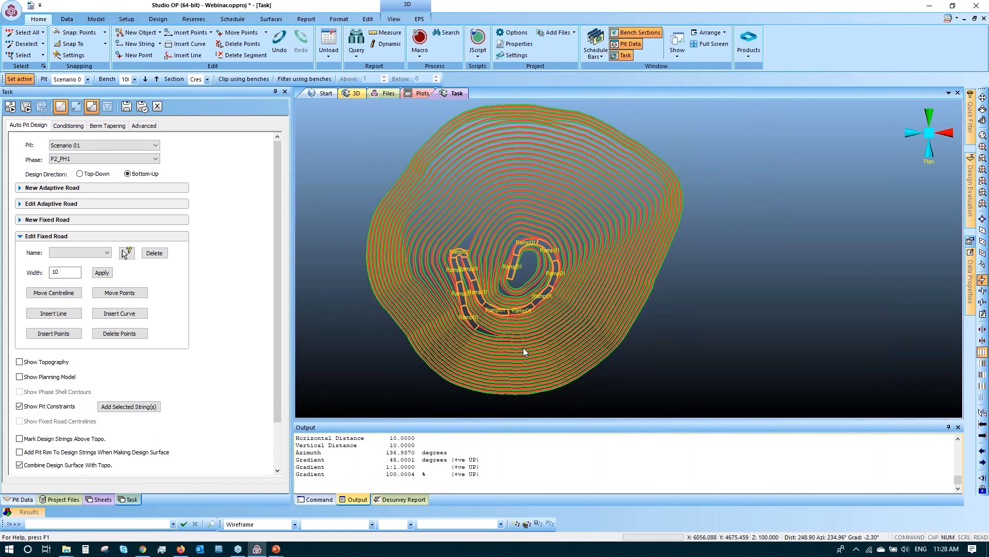
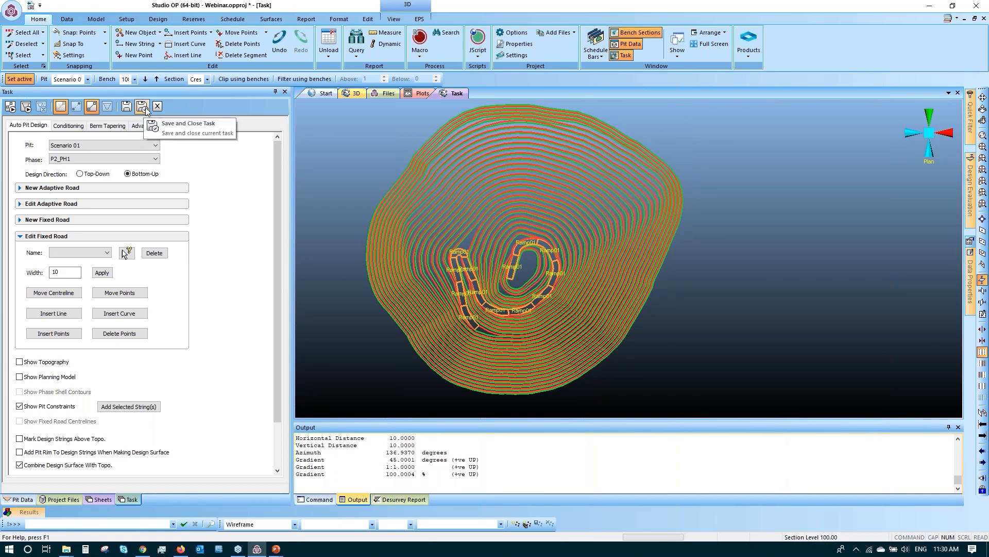
- Save and close the automatic pit design, and open the slope region definitions for pit Scenario 02
click(146, 108)
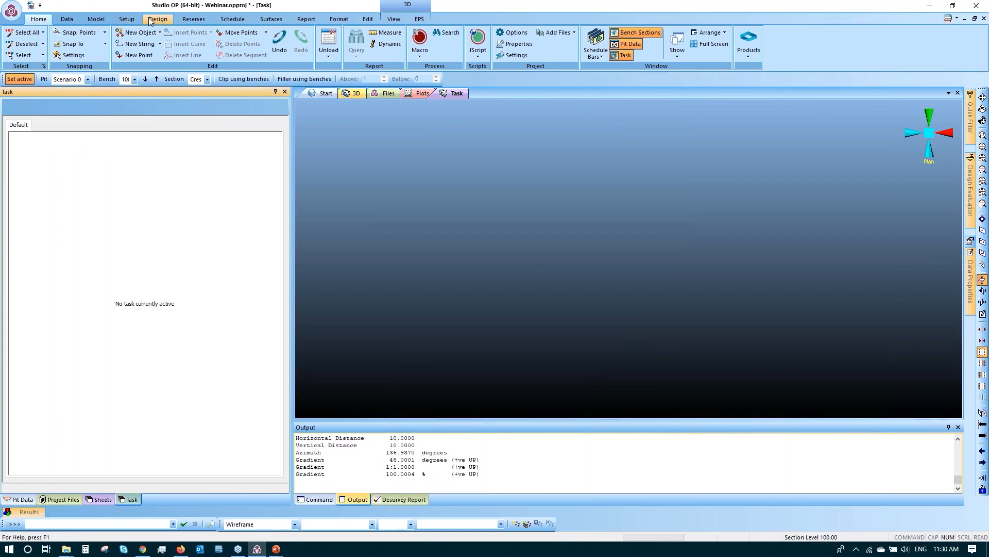
click(158, 19)
click(20, 52)
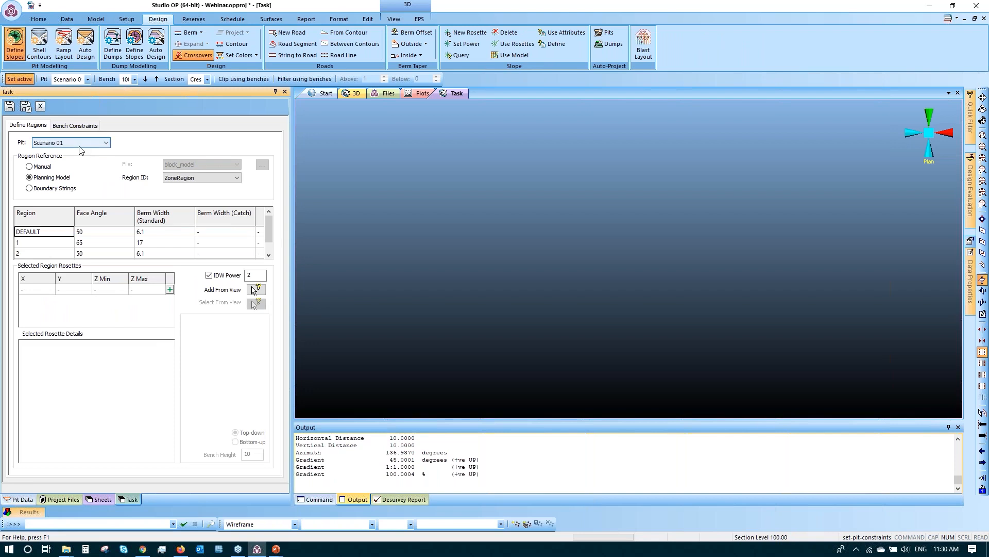
click(84, 148)
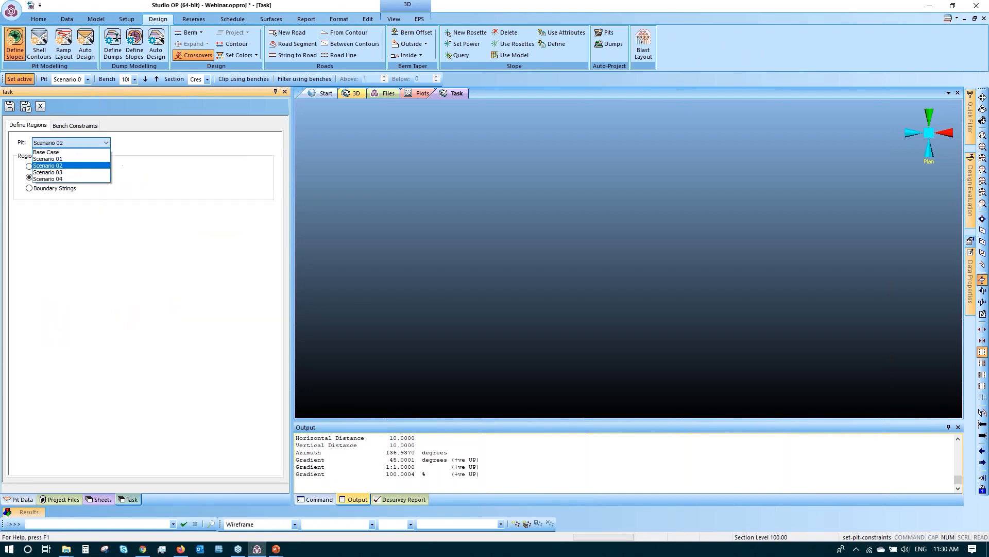
click(66, 173)
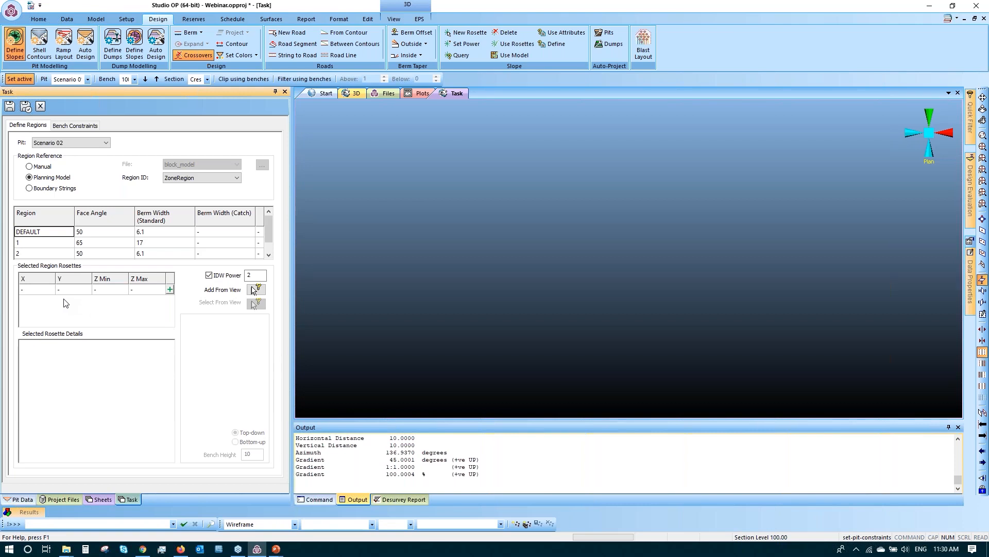
- Add a rosette to region 1 at a location picked in the 3D view, with Z Min -70 and Z Max 260
click(35, 246)
click(53, 289)
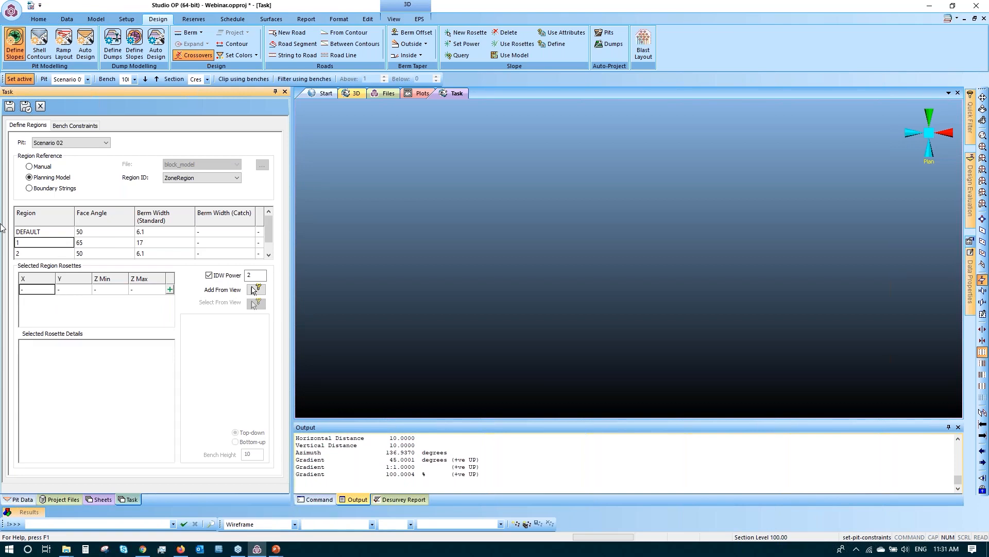
click(254, 290)
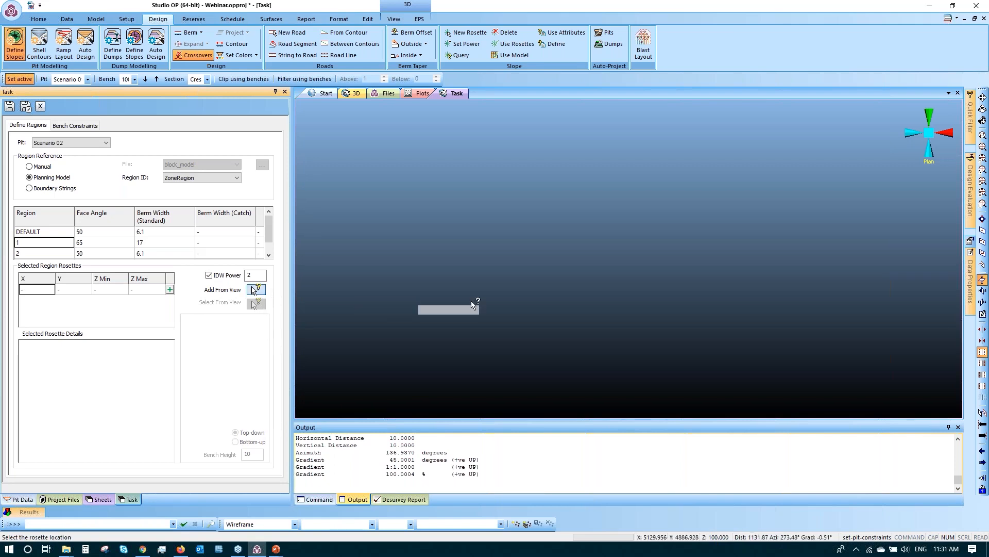
click(555, 284)
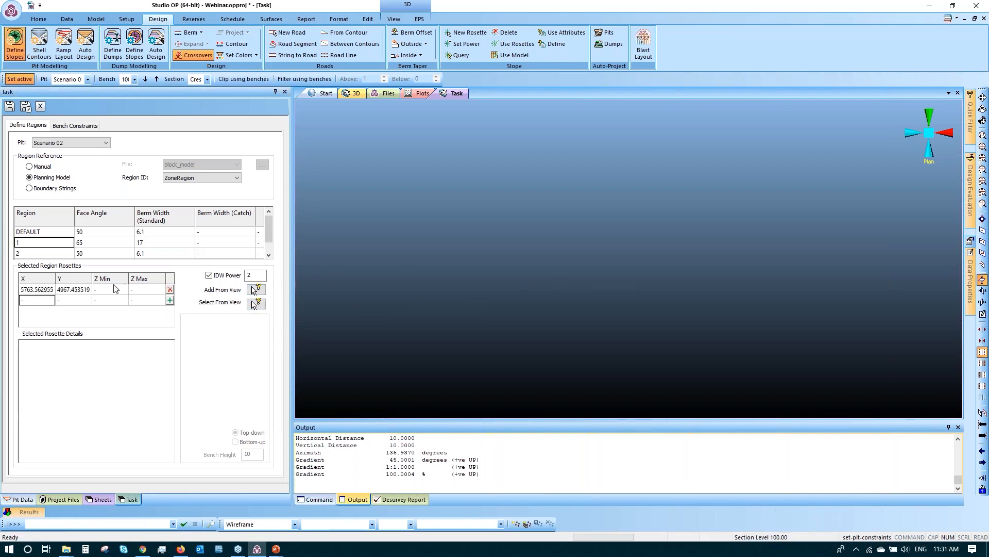
click(119, 292)
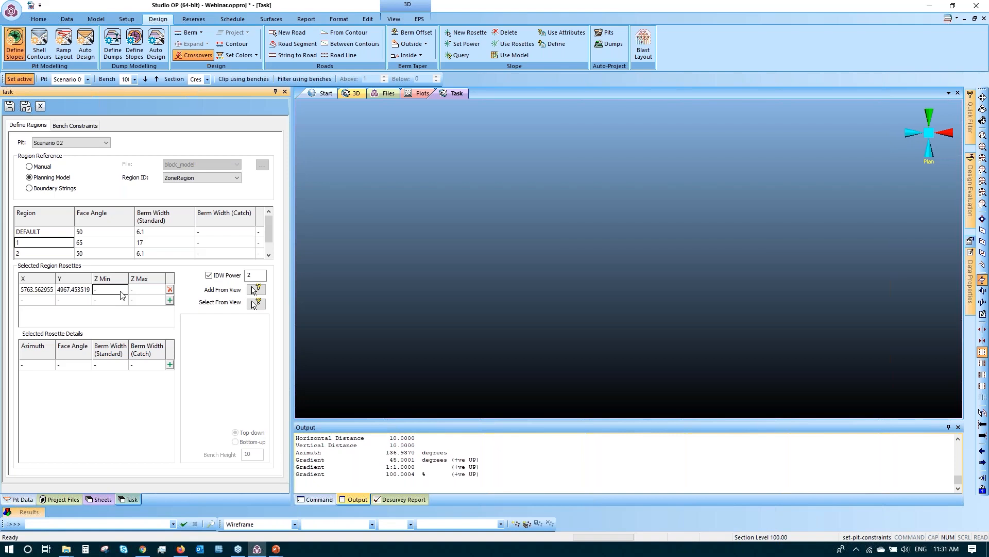
text(100)
key(Return)
text(260)
click(137, 323)
- Add a rosette entry for azimuth 310 with a face angle of 60 and a standard berm width of 12
click(32, 367)
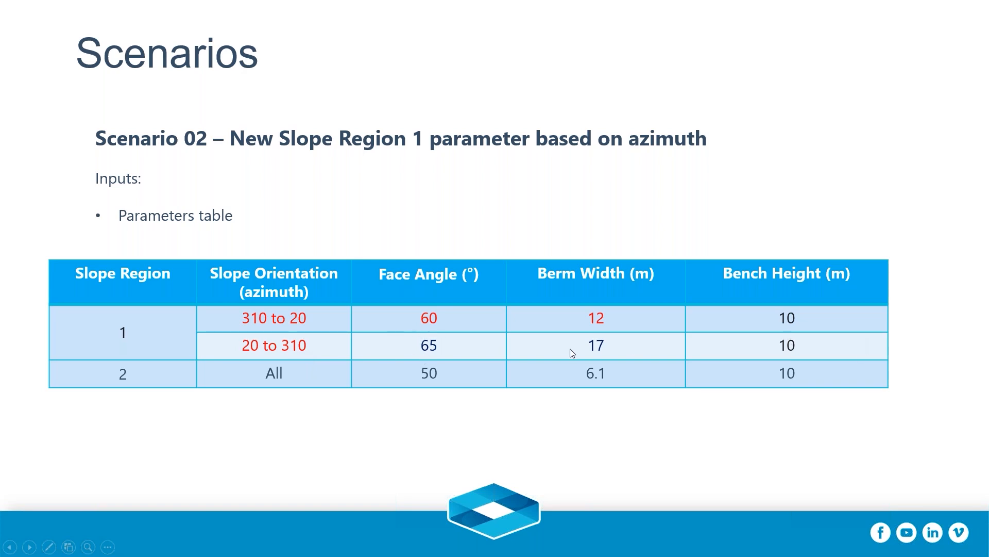
key(alt+Tab)
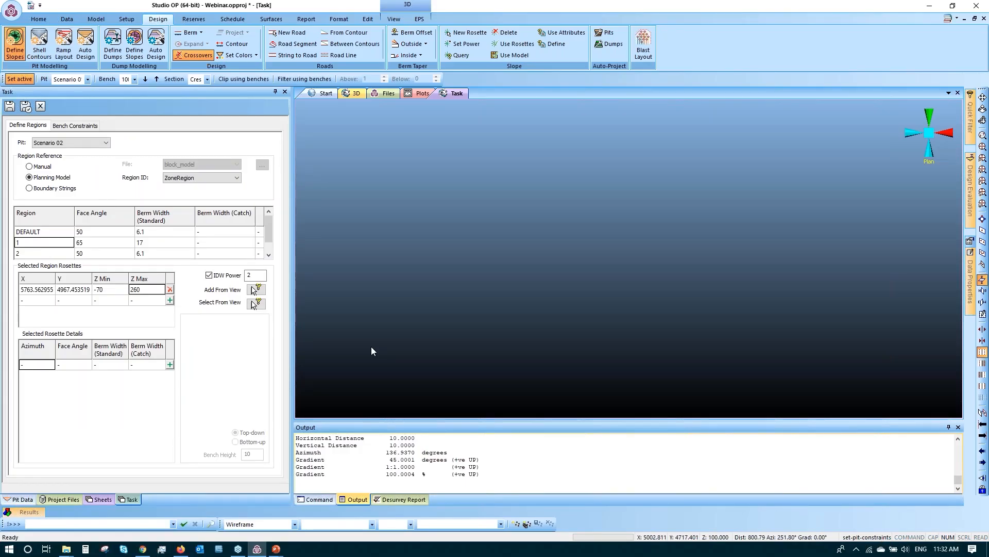
click(45, 367)
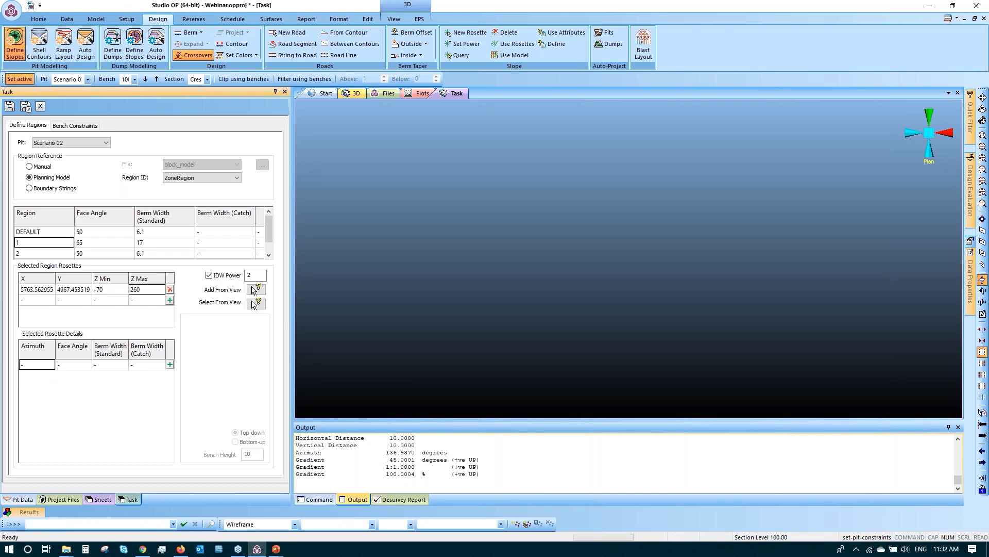
text(310)
key(Tab)
text(60)
key(Tab)
text(12)
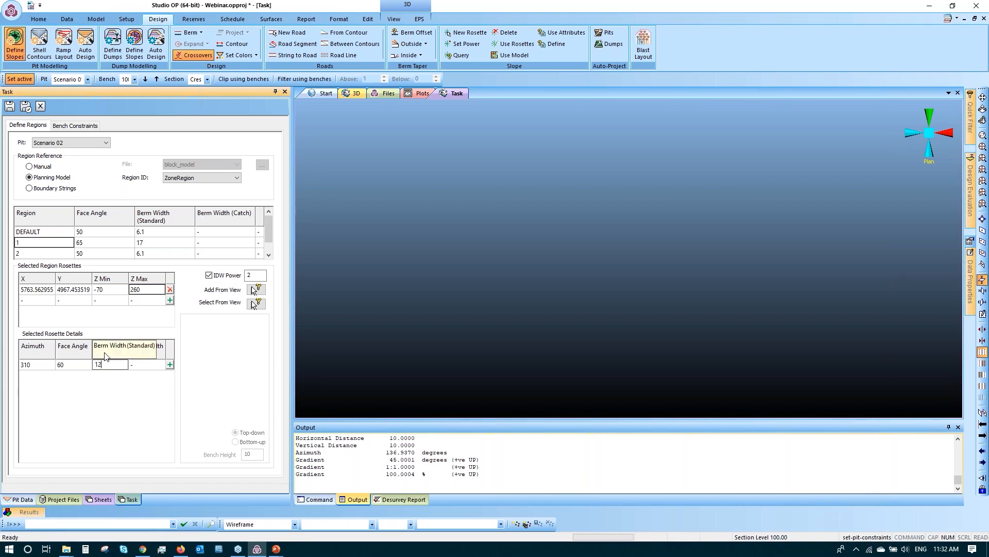
click(170, 365)
- Add a rosette entry for azimuth 20 with a face angle of 60 and a standard berm width of 12
click(43, 380)
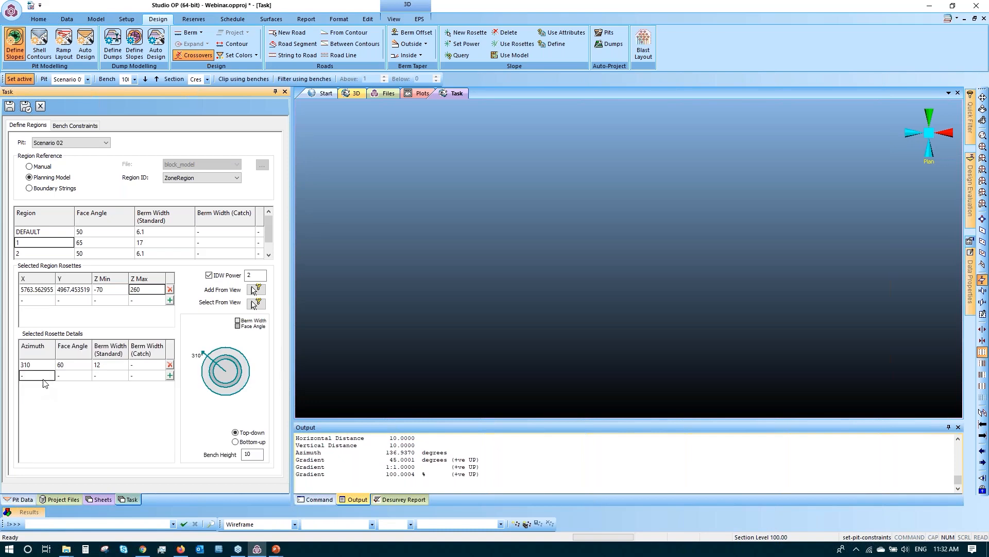
text(20)
key(Tab)
text(60)
key(Tab)
text(12)
click(170, 375)
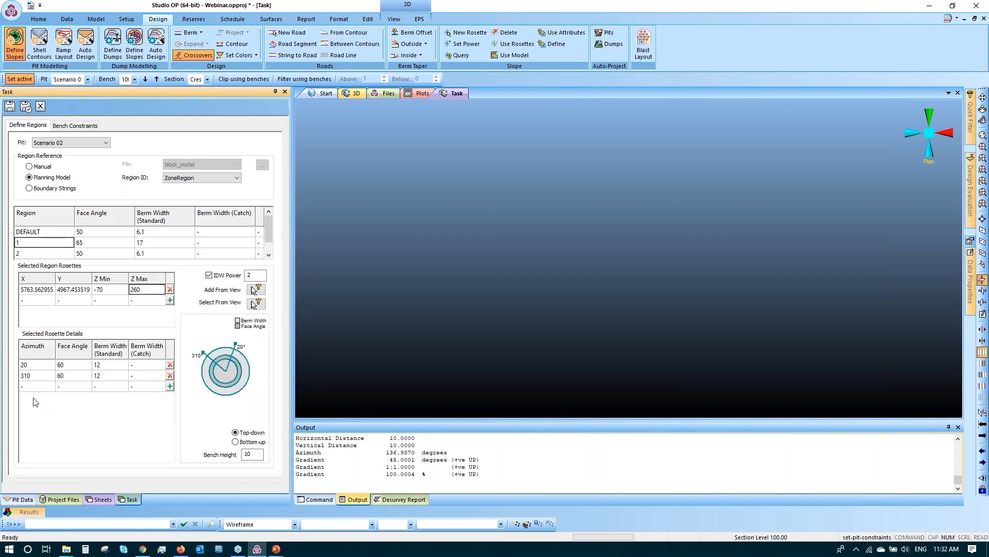
- Add a rosette entry for azimuth 21 with a face angle of 65 and a standard berm width of 17
click(36, 386)
mouse_move(239, 390)
click(38, 390)
text(21)
click(70, 387)
text(65)
key(Tab)
text(17)
click(170, 387)
- Add a rosette entry for azimuth 309 with a face angle of 65 and a standard berm width of 17
click(48, 399)
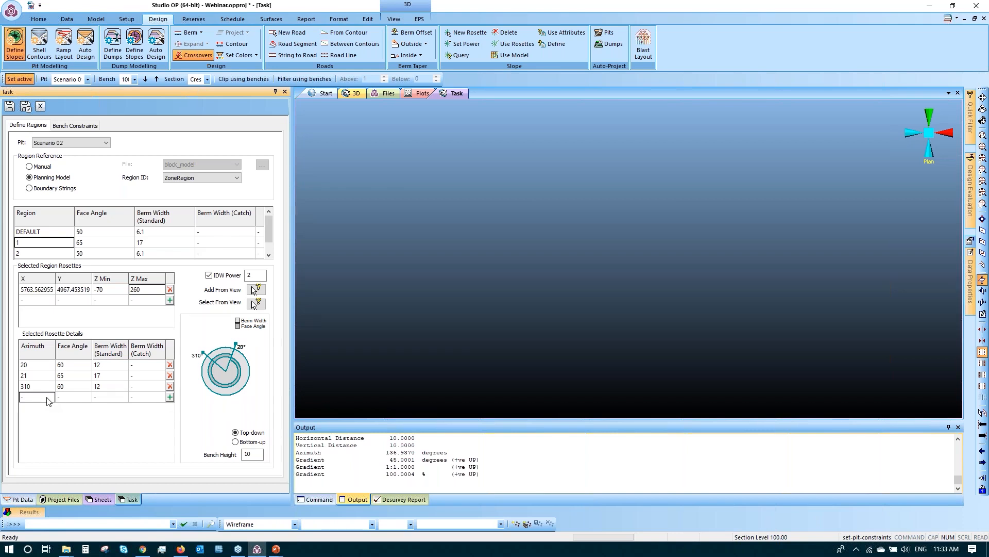
text(309)
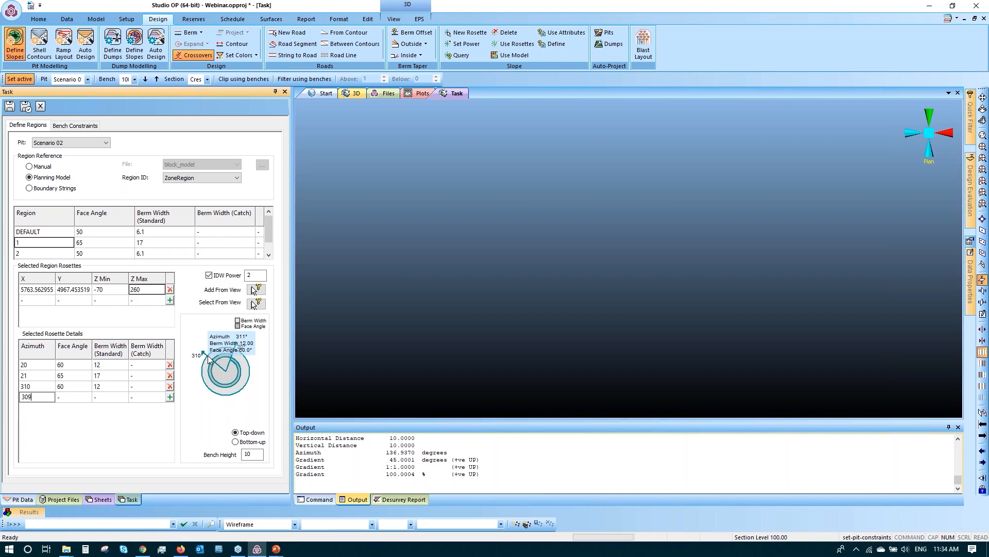
click(74, 398)
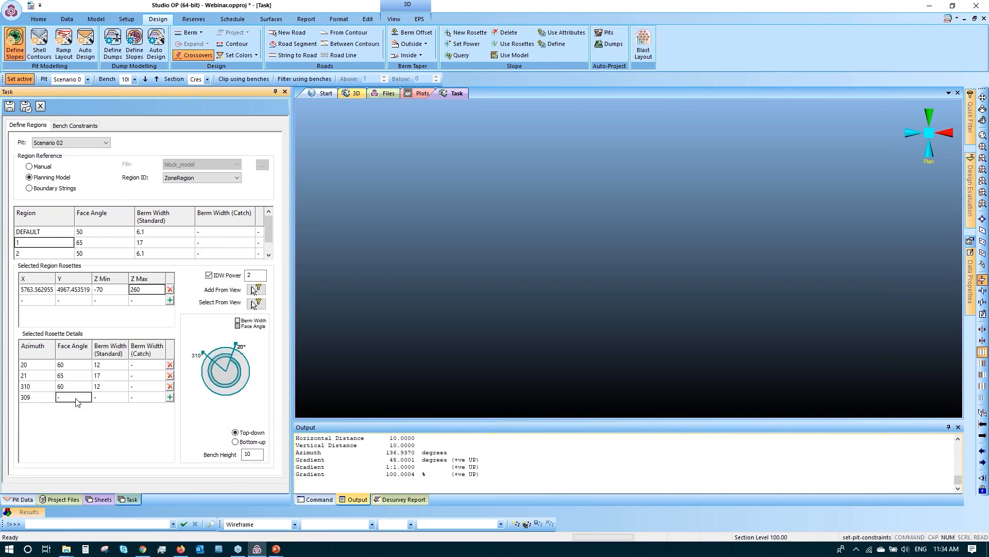
text(65)
click(109, 396)
click(170, 397)
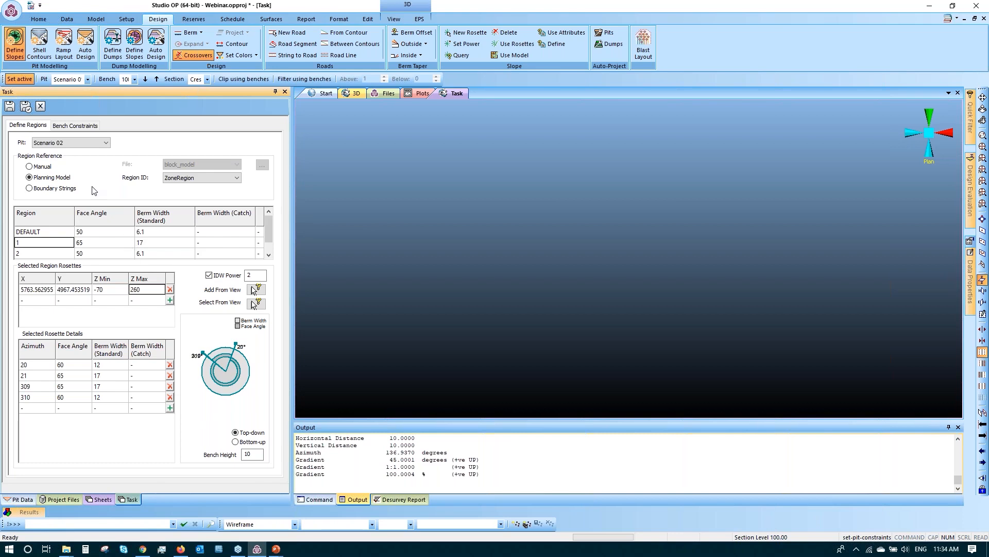
- Save and close the slope definitions, and switch the automatic pit design to Scenario 02, saving the outstanding changes
click(27, 110)
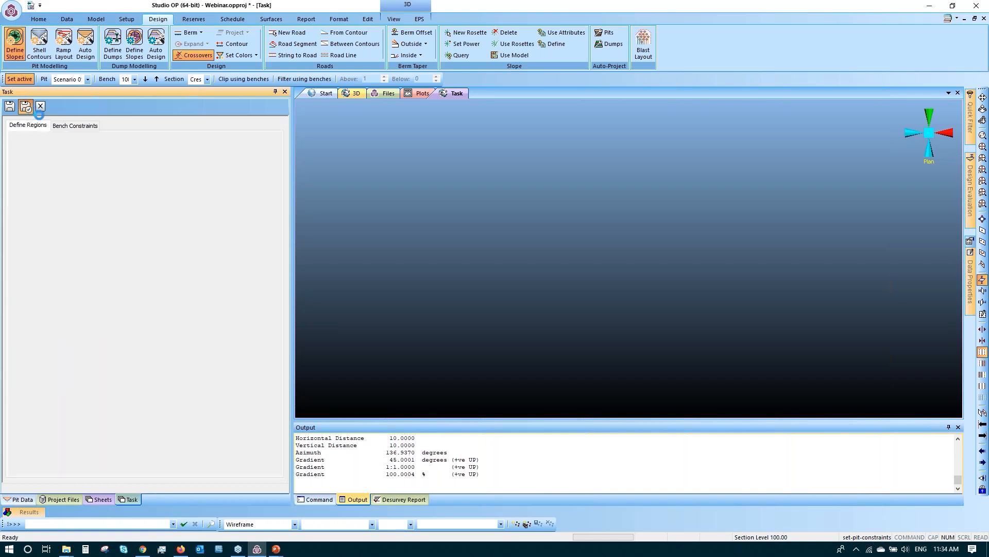
click(92, 60)
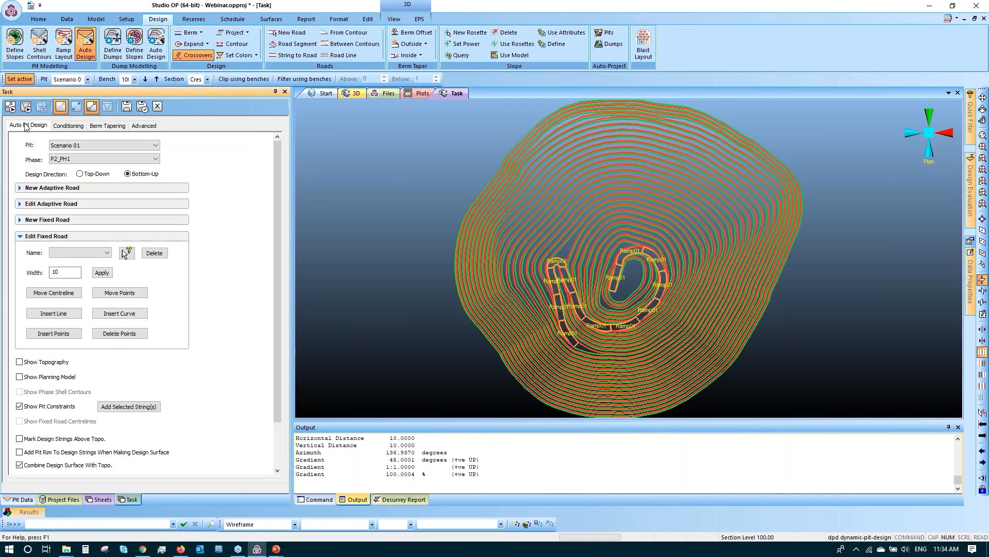
click(118, 146)
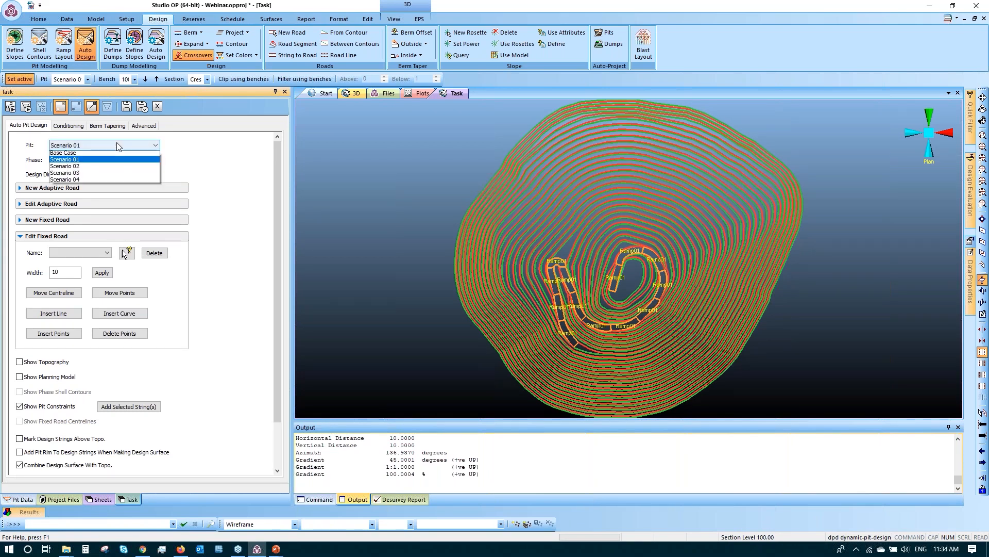
click(77, 169)
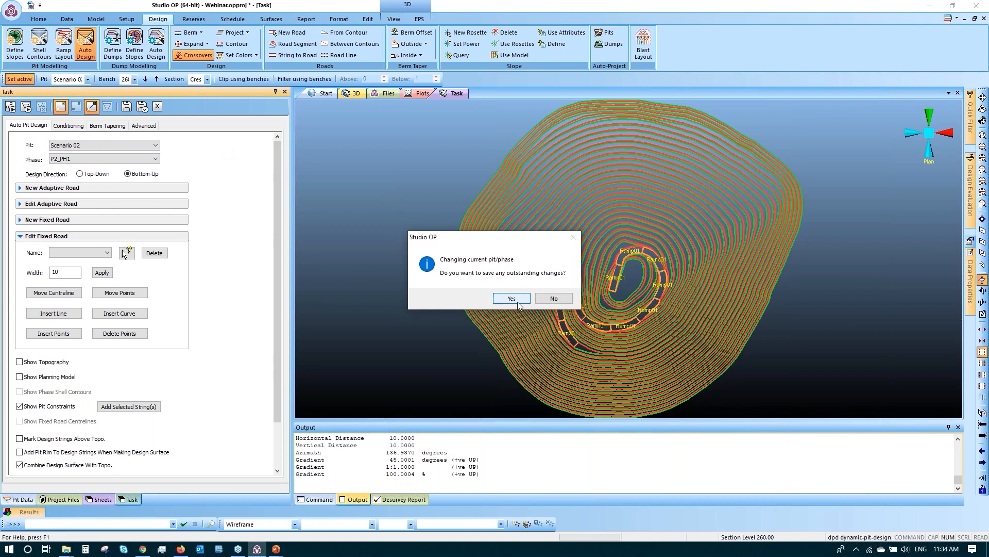
click(517, 304)
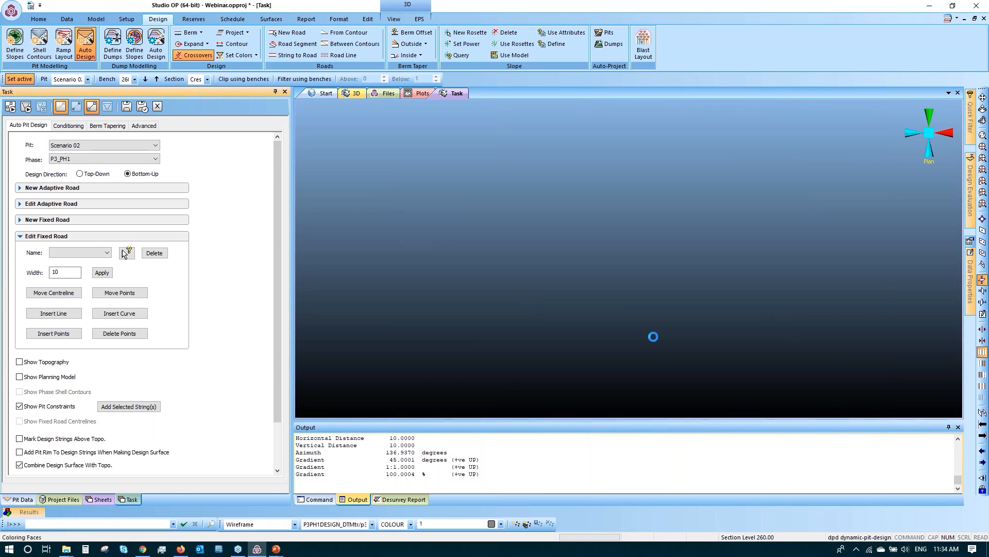
click(105, 107)
click(62, 107)
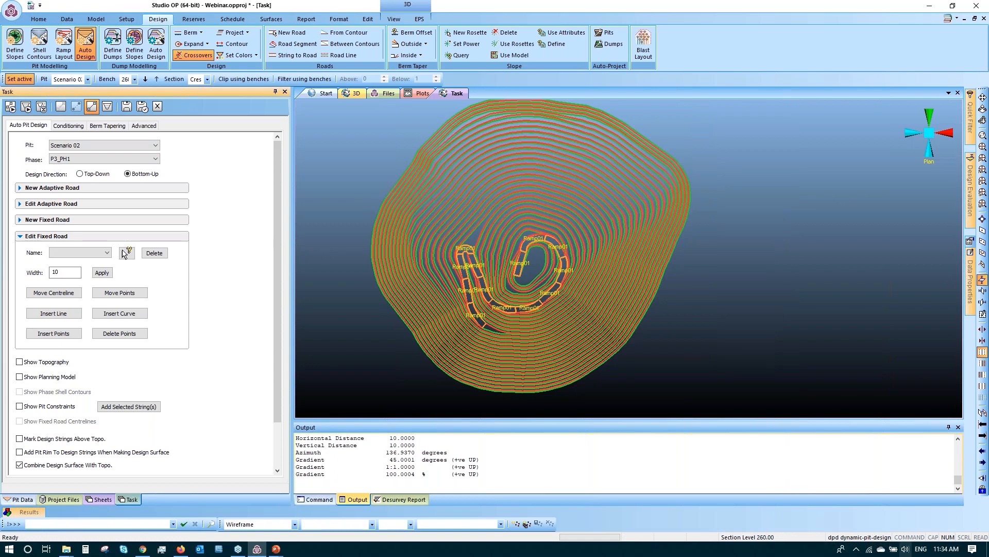
- Set the current bench to 70 and clip the pit strings to that bench only, with 0 benches below
middle_drag(622, 324, 644, 353)
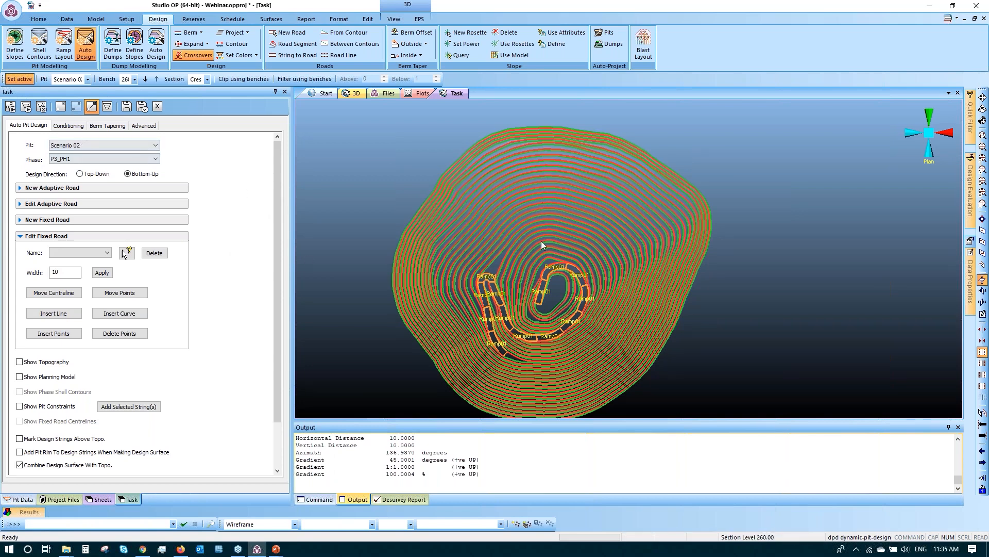
scroll(570, 233, up, 1)
click(134, 79)
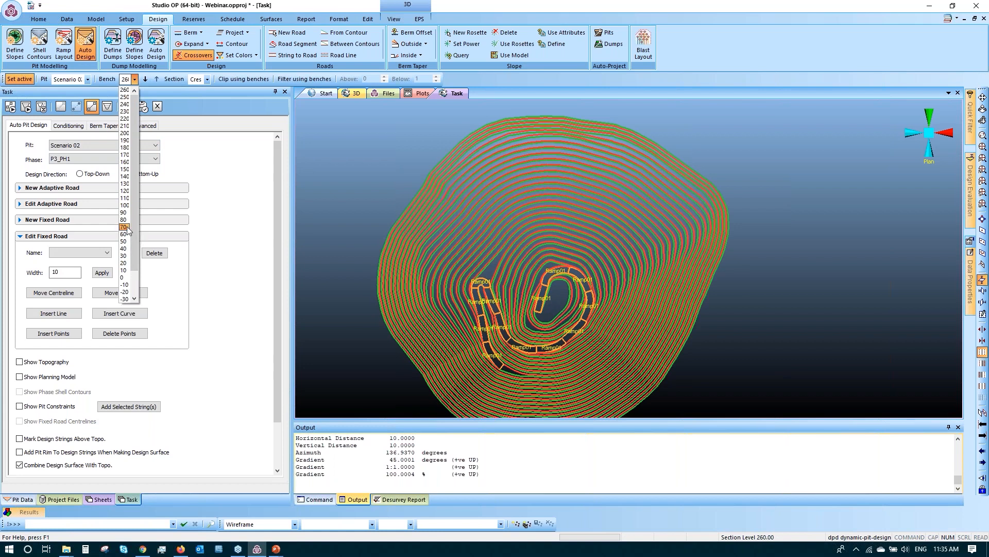
click(127, 227)
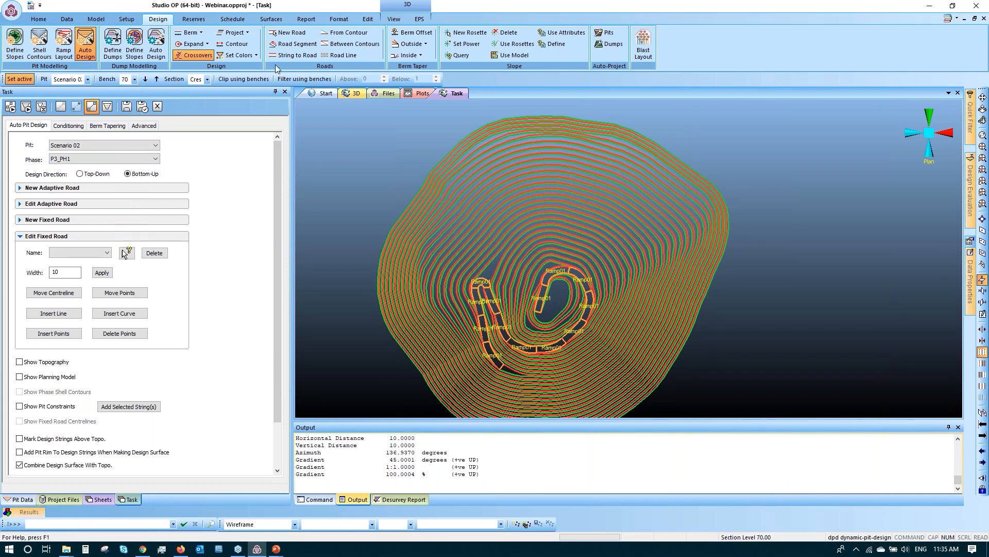
click(238, 80)
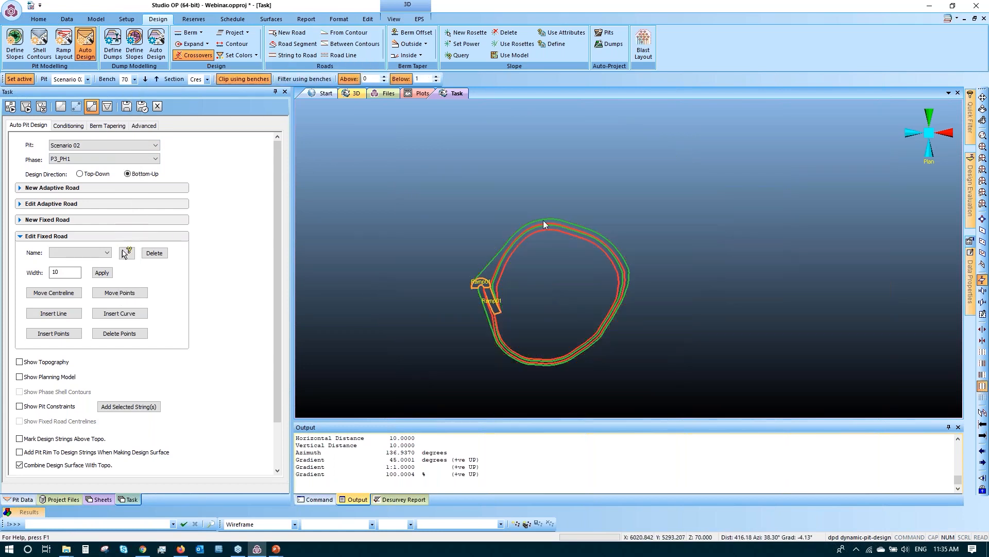
click(436, 81)
scroll(548, 248, up, 1)
scroll(502, 233, up, 1)
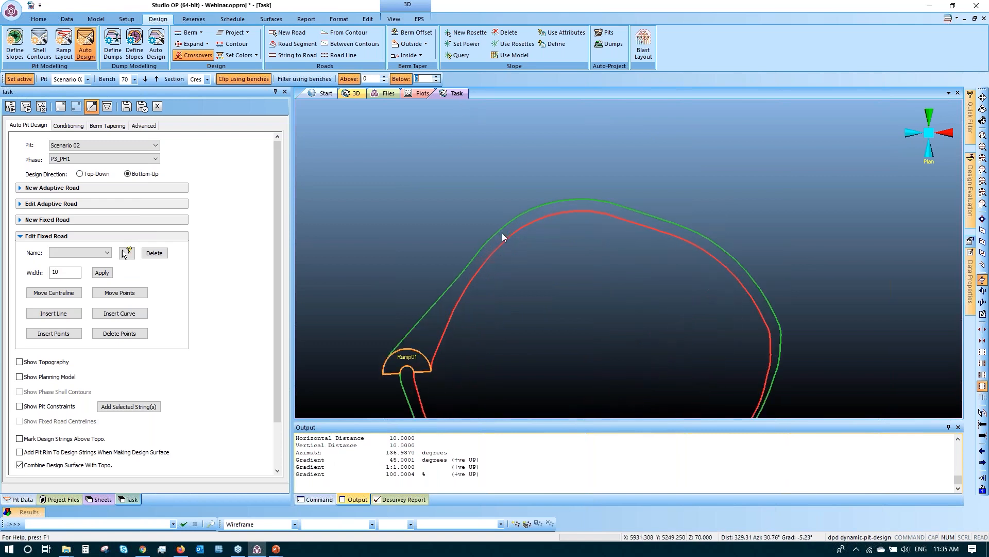
- Query the berm width and azimuth between the red and green strings on bench 70's northwest wall
key(q)
key(l)
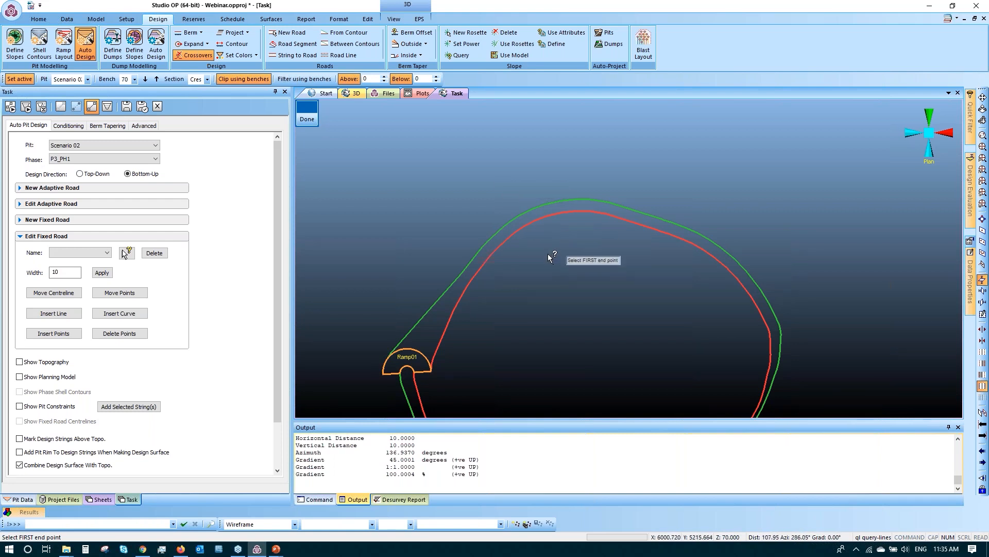
scroll(511, 230, up, 1)
scroll(507, 240, up, 1)
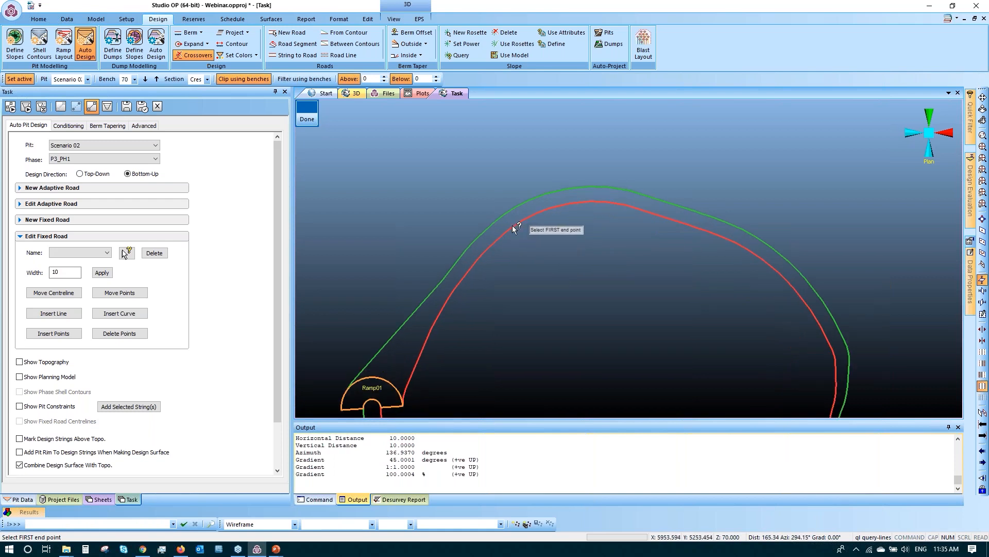
click(513, 227)
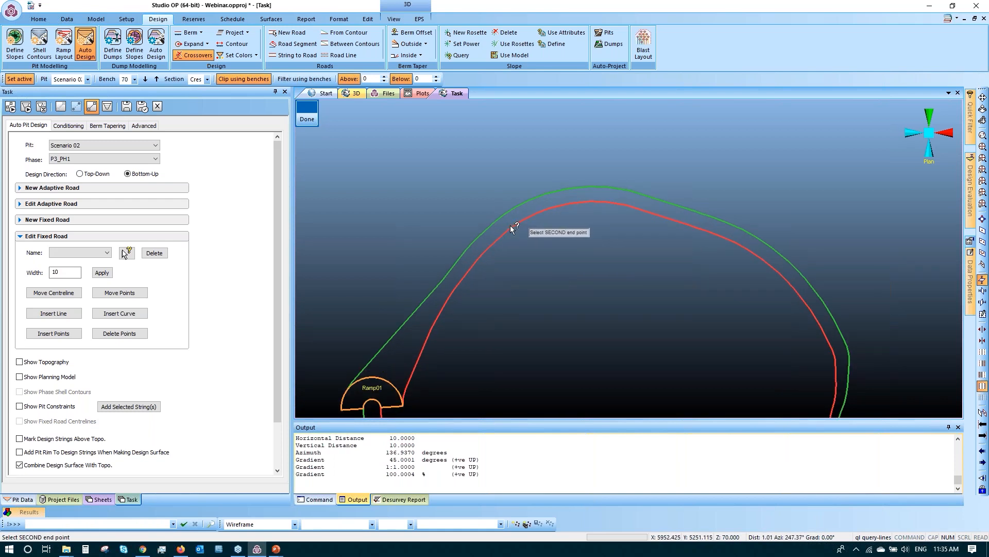
click(502, 212)
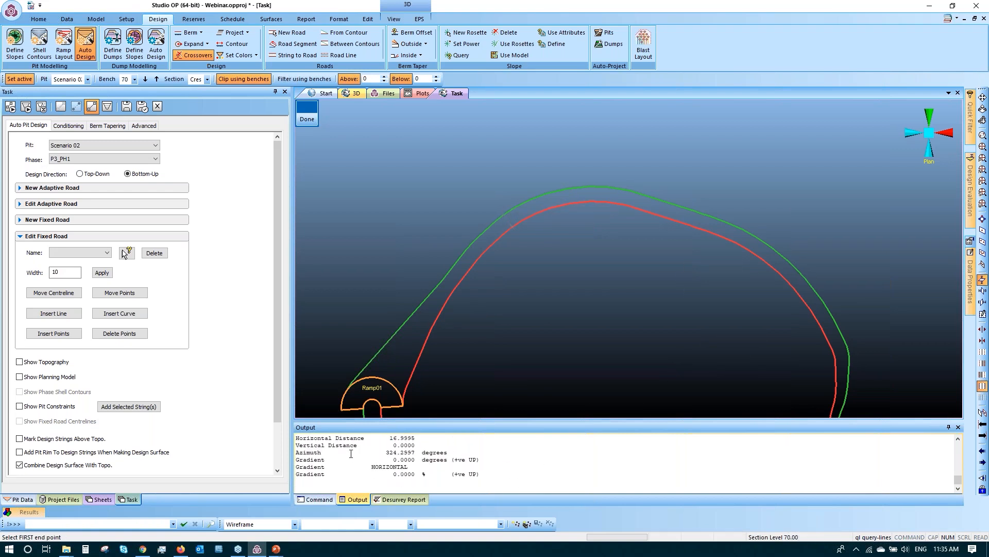
drag(383, 452, 416, 452)
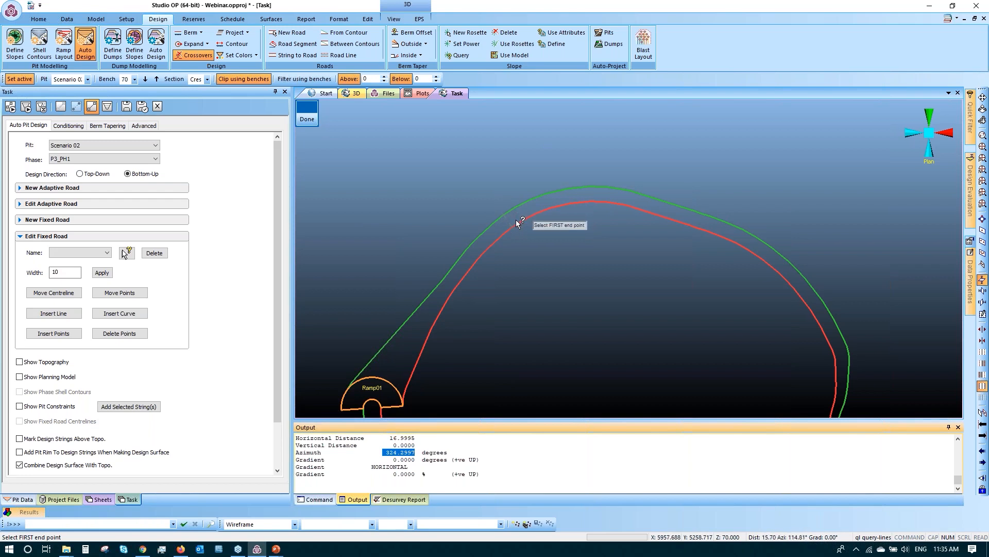
- Query the berm width and azimuth at a second place on bench 70, slightly further north along the wall
click(541, 211)
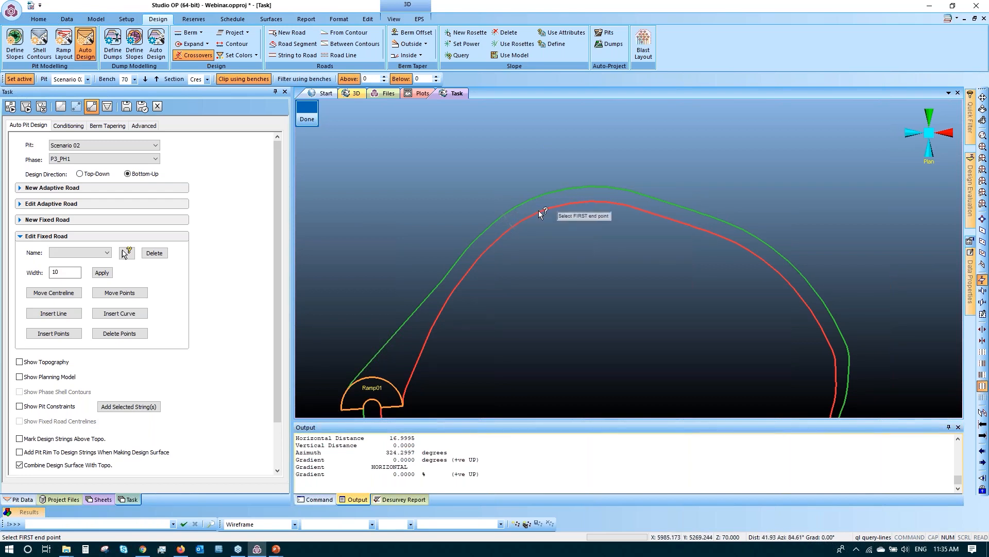
click(536, 209)
click(528, 197)
drag(415, 452, 390, 449)
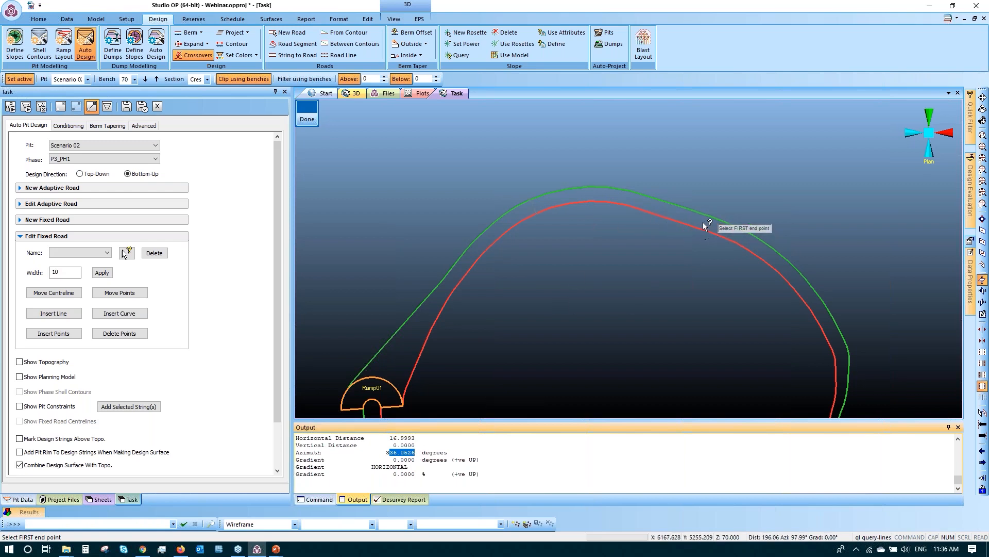
- Query the berm width and azimuth on bench 70's north-northeast wall
click(703, 230)
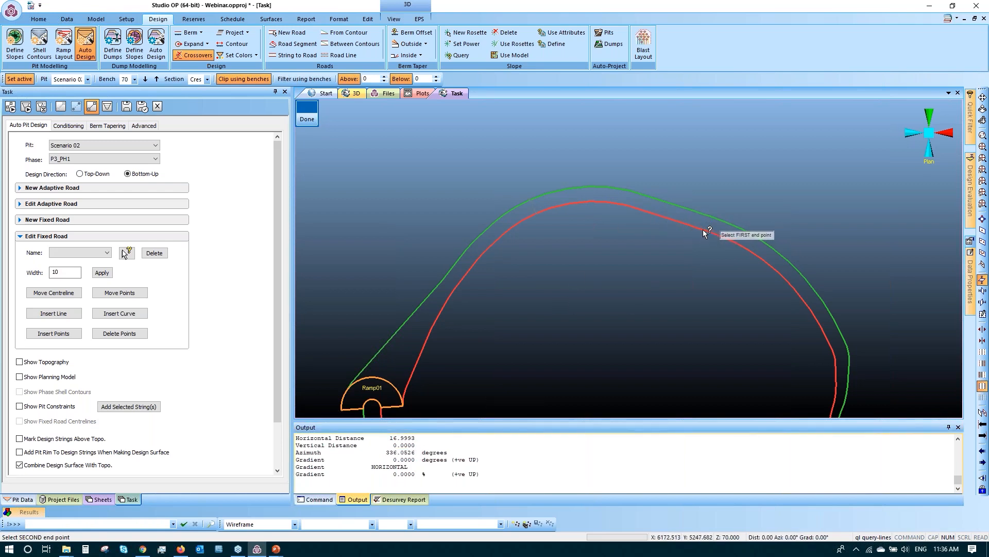
click(708, 215)
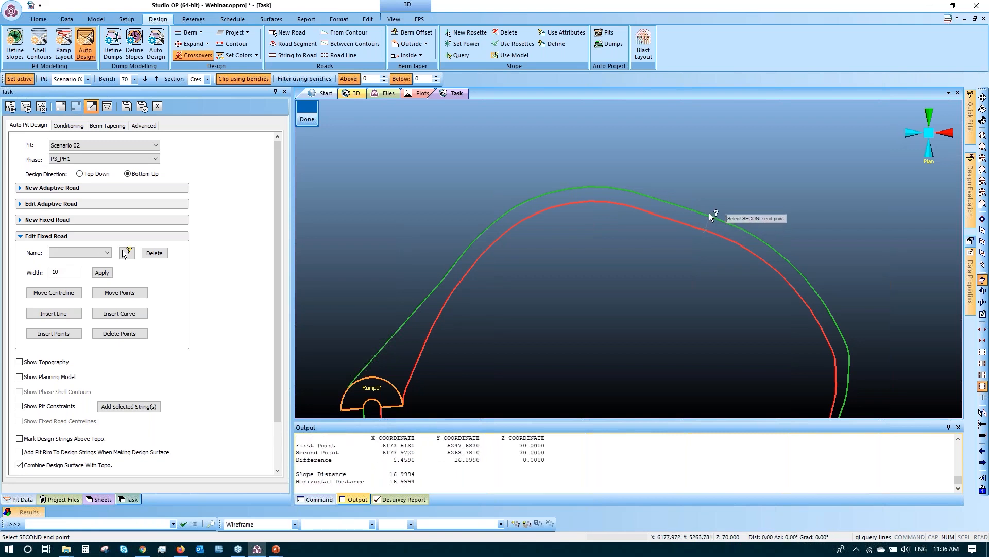
drag(390, 453, 415, 451)
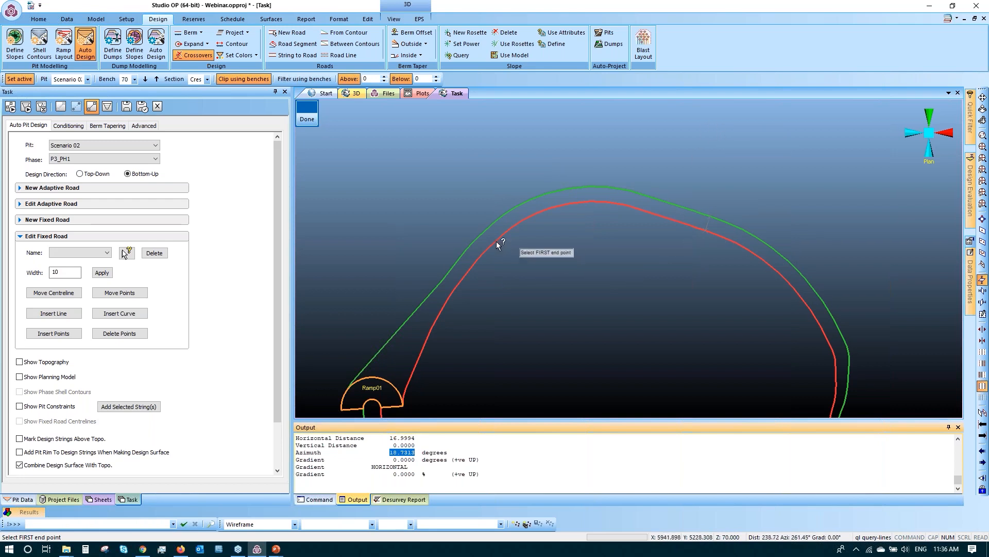
- End the line query, turn off the bench clipping and rerun the automatic pit design for Scenario 02
click(311, 121)
click(258, 82)
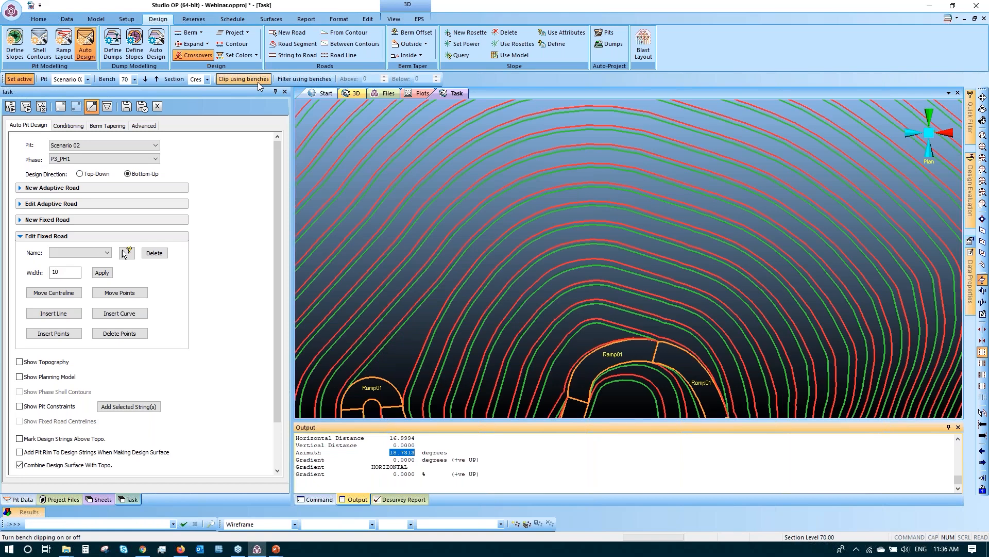
scroll(546, 227, down, 5)
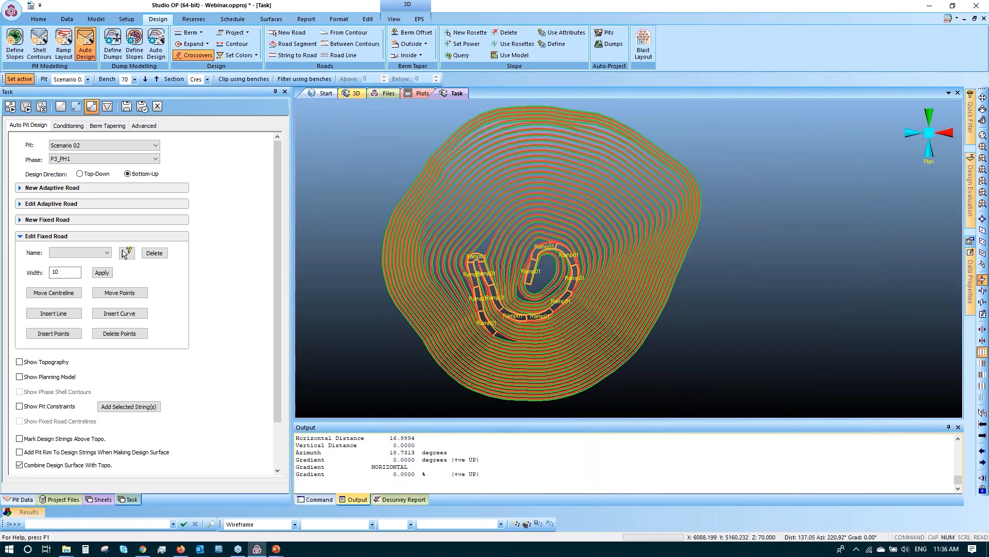
click(10, 109)
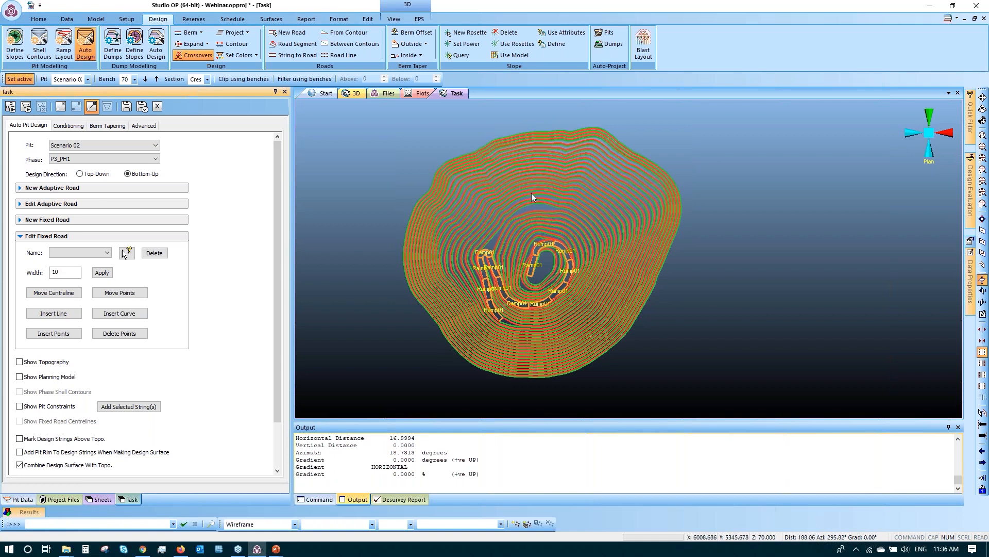
scroll(532, 197, up, 4)
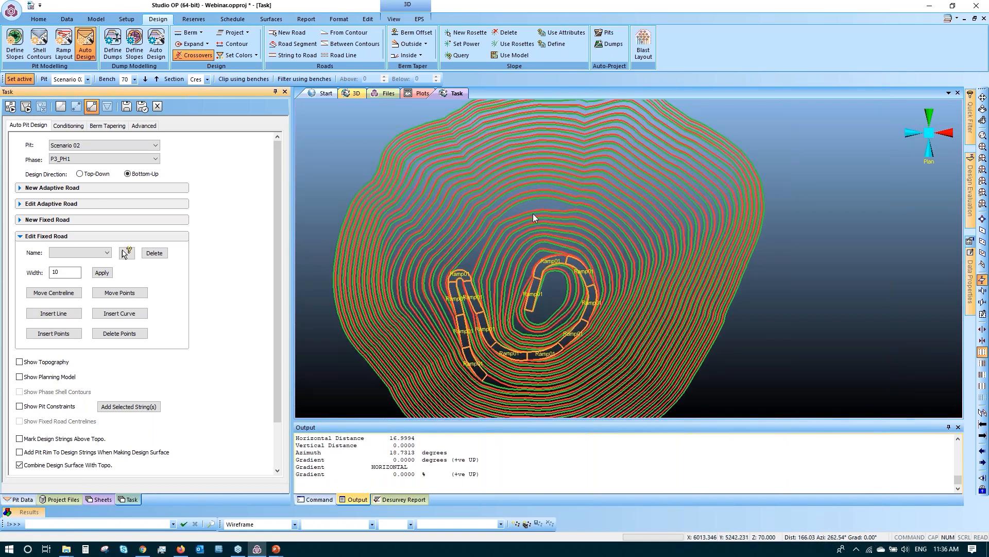
scroll(533, 213, up, 3)
middle_drag(531, 206, 517, 235)
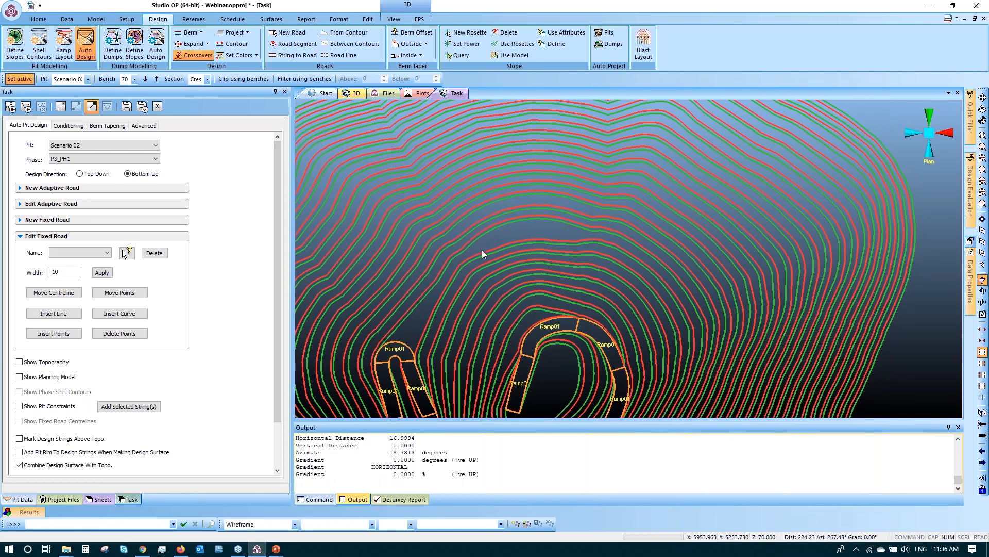
- Show the pit constraint strings and toggle the design strings off and on to compare the constraints with the new design
click(66, 110)
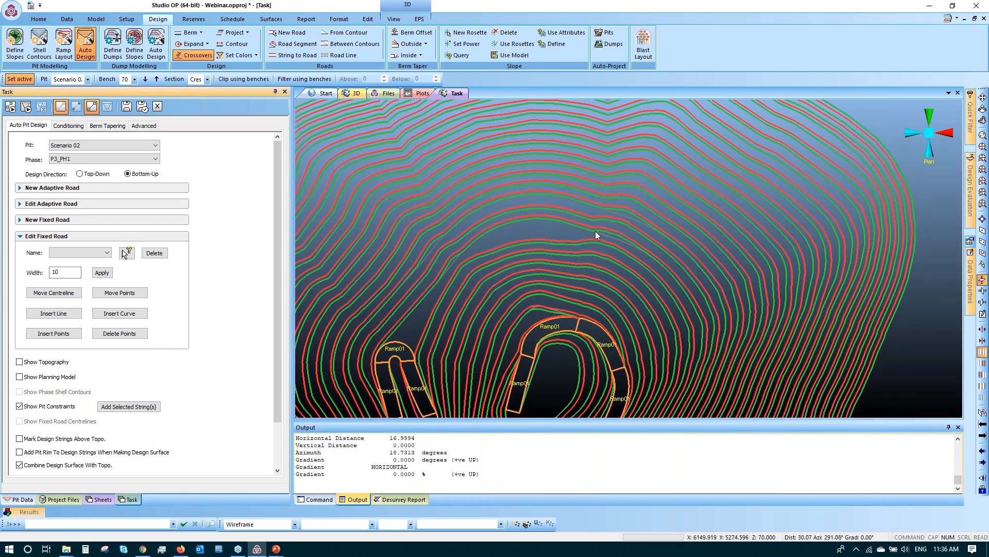
click(92, 106)
click(580, 225)
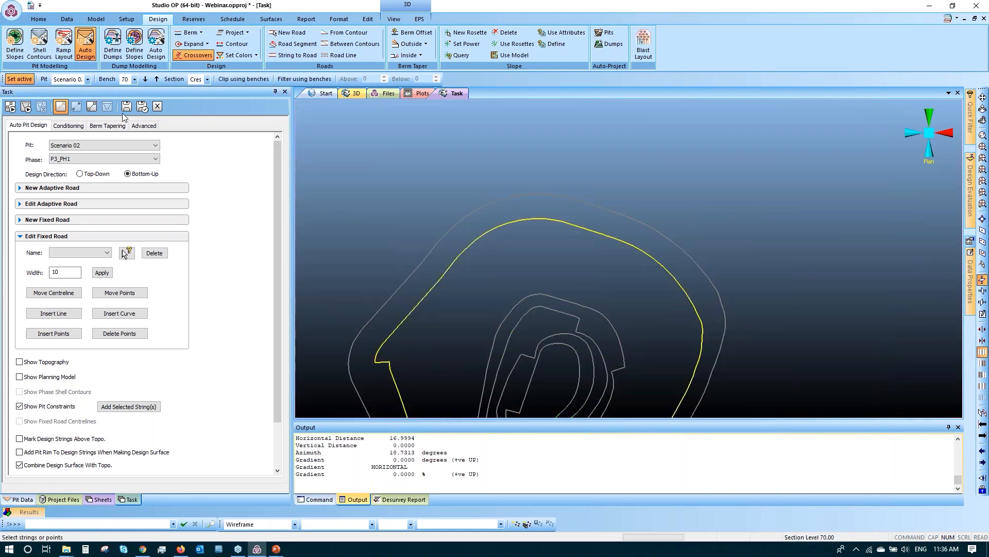
click(88, 108)
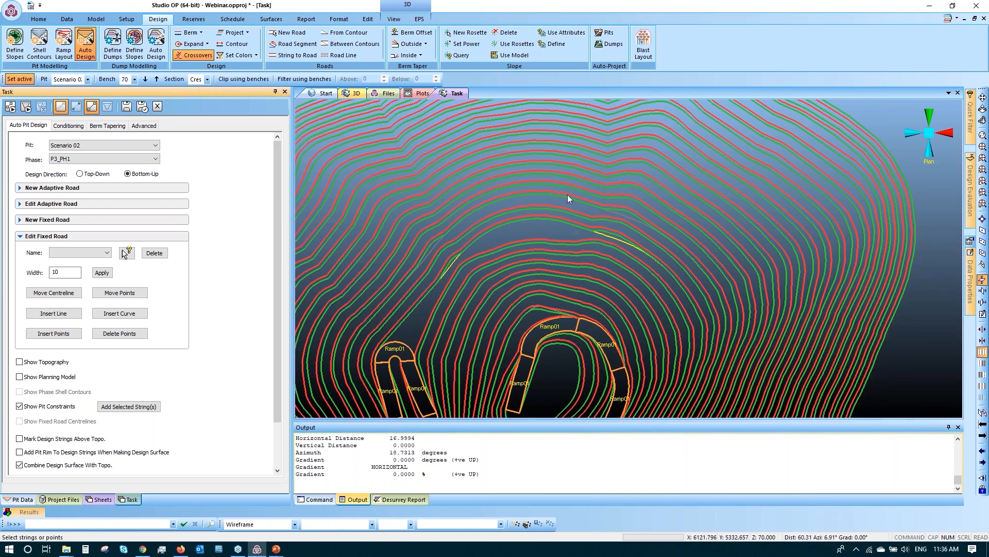
click(93, 109)
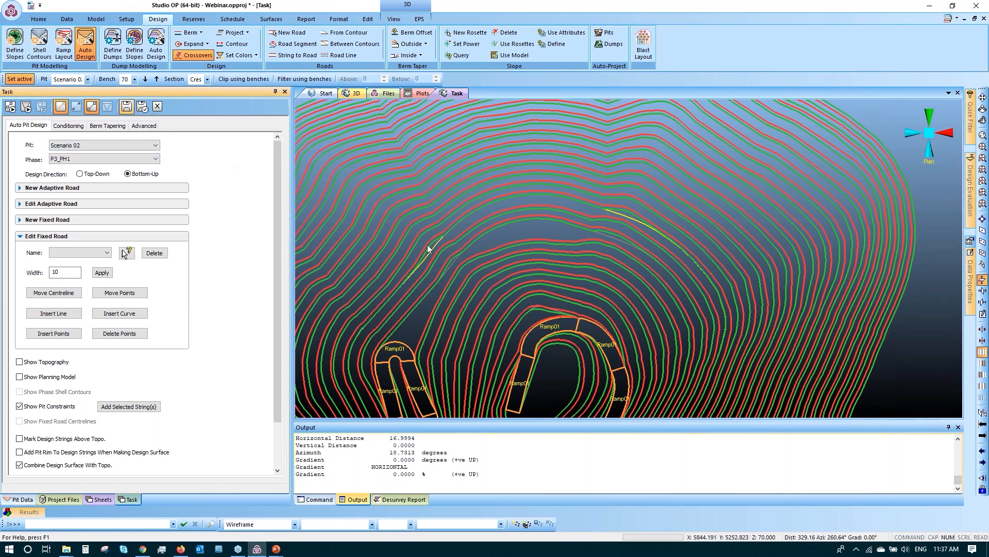
- Clip the redesigned pit strings to bench 60 only
middle_drag(545, 208, 533, 294)
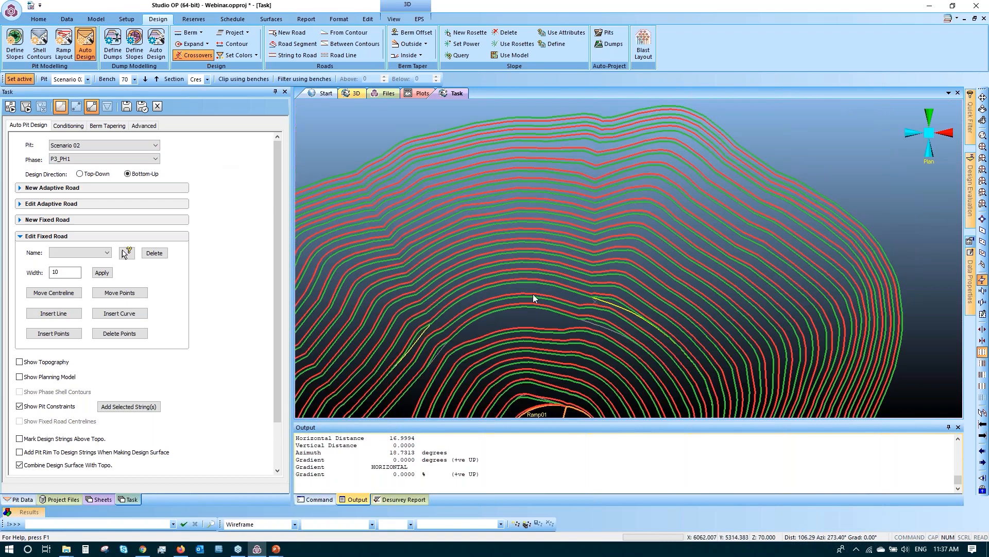
scroll(533, 294, up, 1)
scroll(508, 274, up, 1)
scroll(508, 274, up, 1)
click(509, 351)
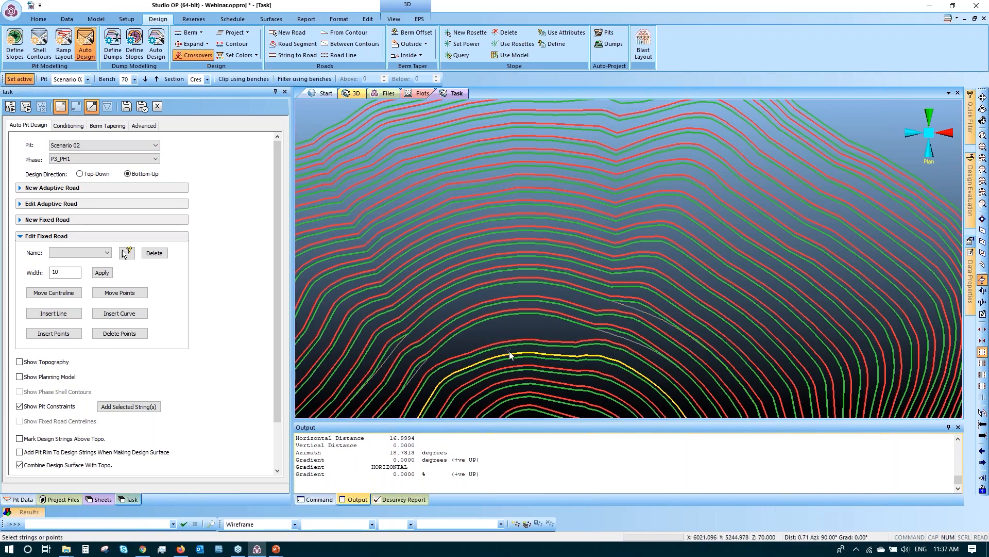
click(242, 78)
click(145, 78)
middle_drag(431, 271, 411, 204)
scroll(501, 292, up, 3)
click(459, 325)
middle_drag(483, 325, 496, 275)
- Query the berm width and azimuth between the red and green strings on bench 60's west-northwest wall
key(q)
key(l)
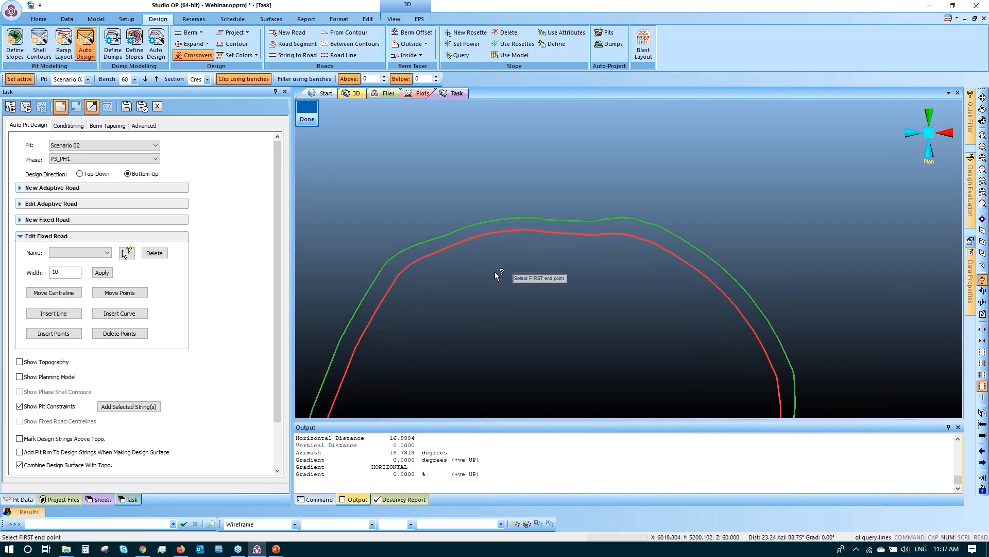
middle_drag(550, 304, 570, 254)
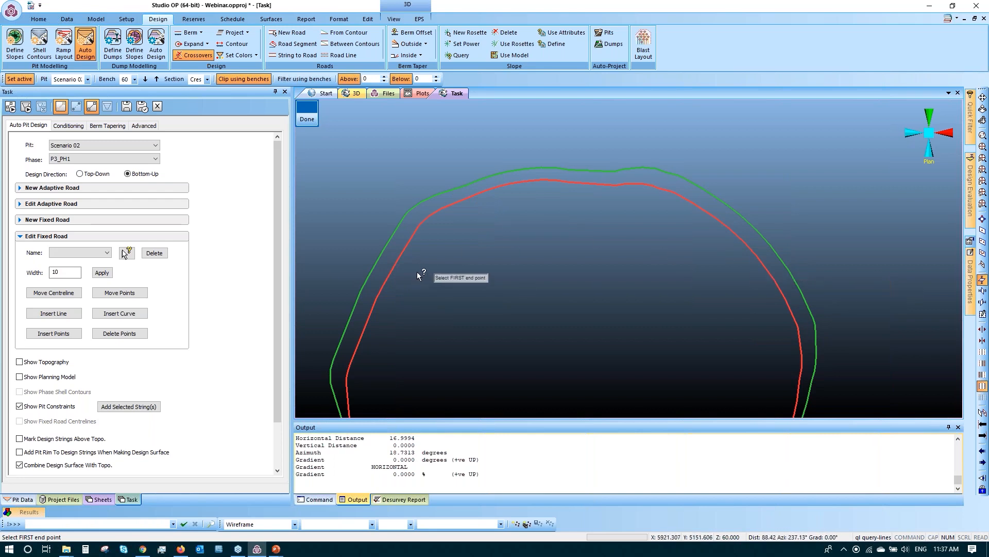
click(379, 293)
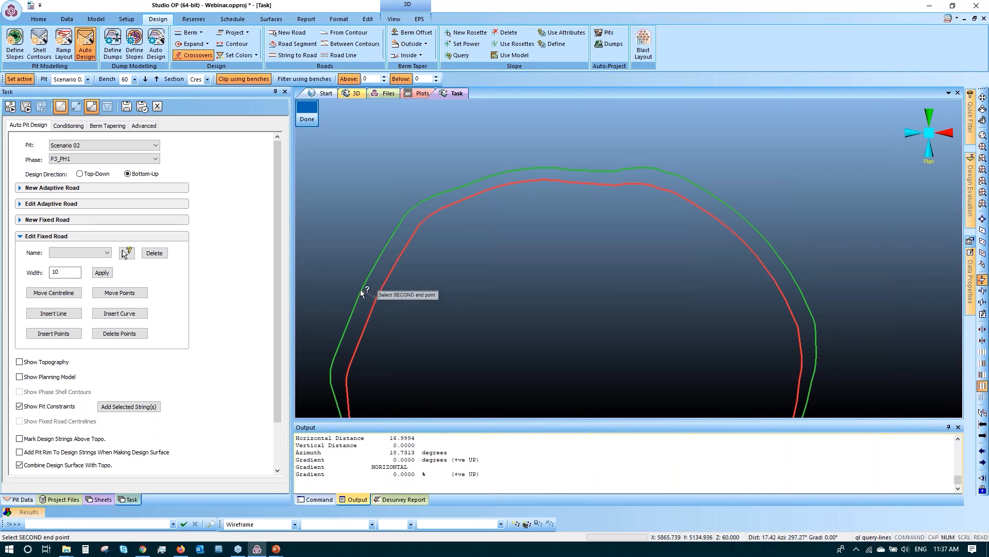
click(360, 289)
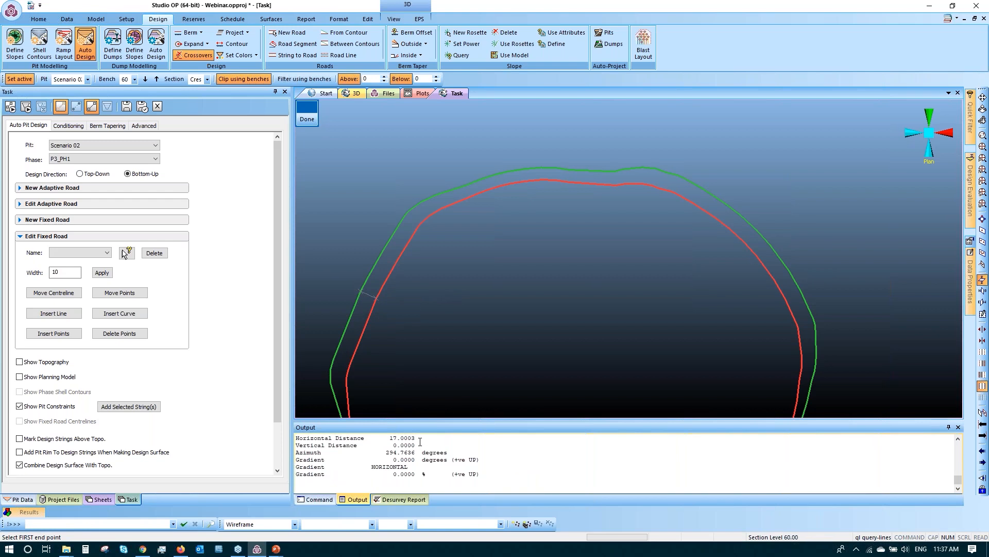
click(420, 441)
drag(416, 452, 394, 453)
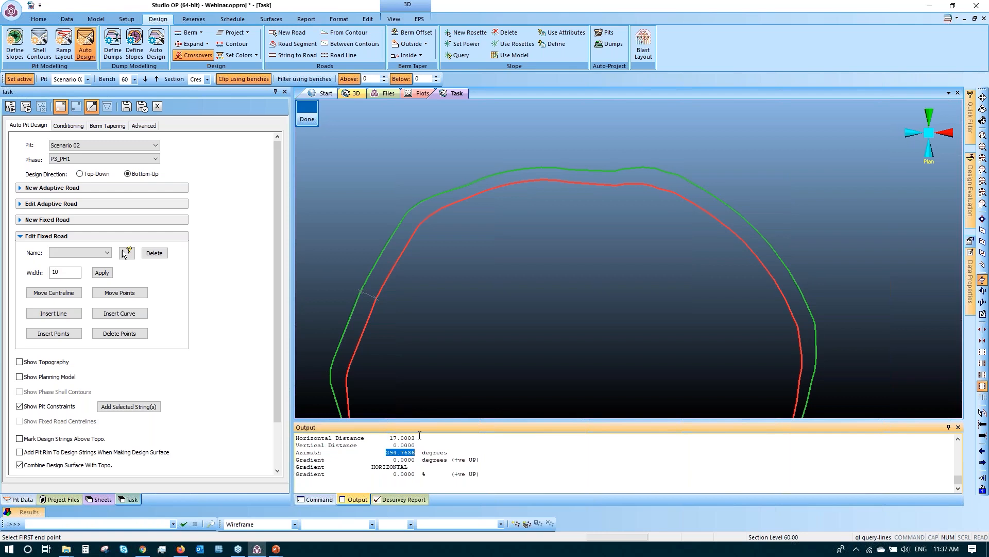
drag(416, 438, 390, 438)
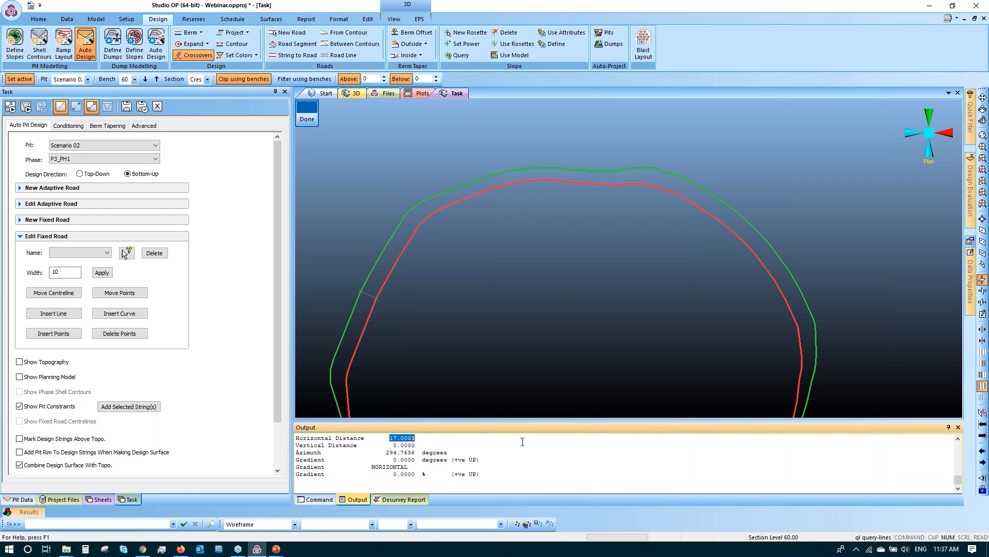
- Query the berm width and azimuth at a second place further north along bench 60's northwest wall
click(410, 244)
click(384, 245)
drag(415, 452, 392, 439)
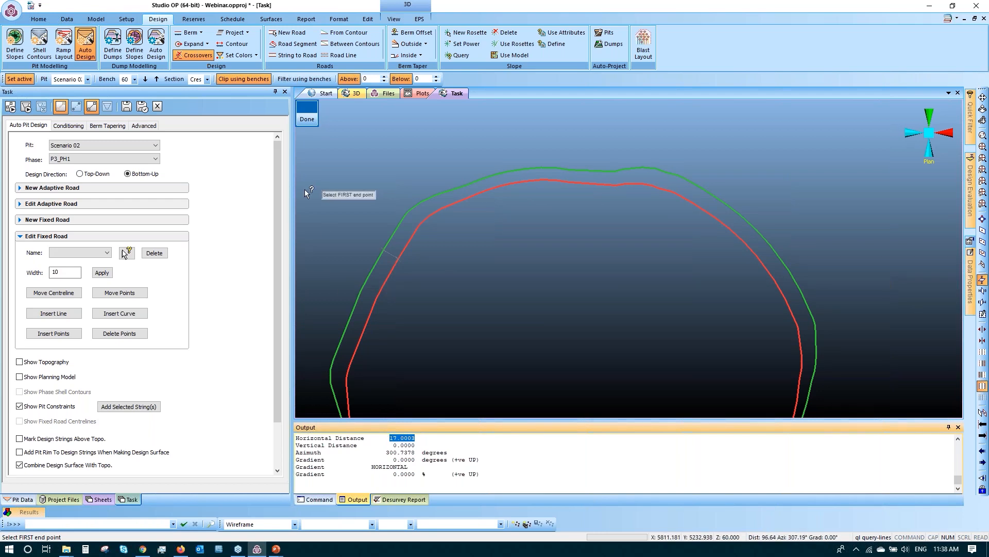
- Extend the clipping to 1 bench above bench 60 and query the face angle between the outer red and adjacent green strings on the northwest wall
click(384, 77)
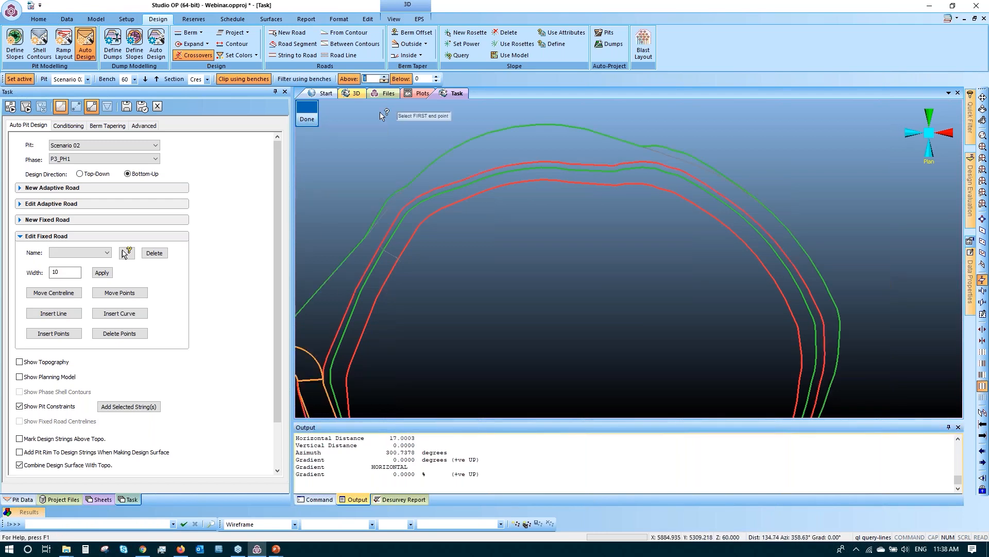
scroll(379, 250, up, 2)
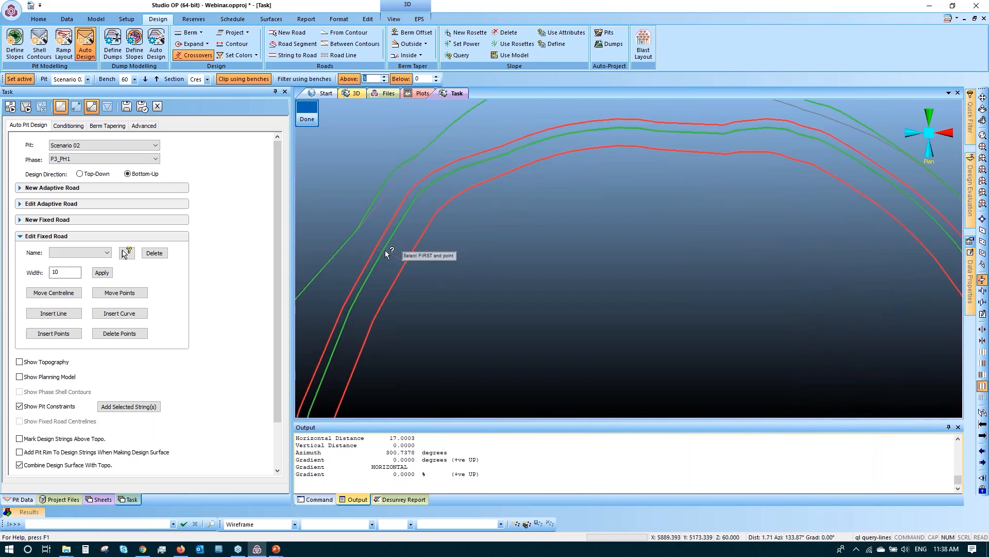
click(379, 248)
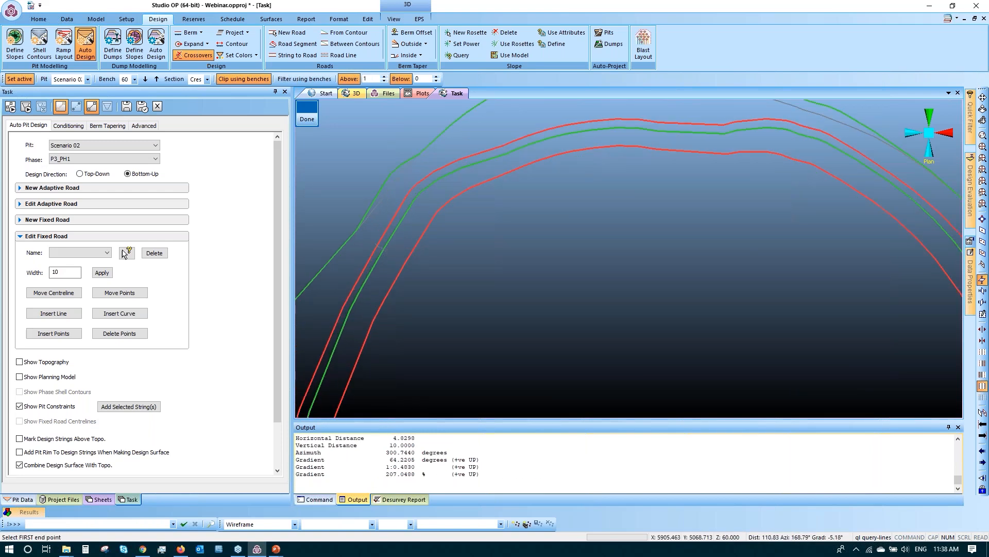
- Query the face angle at a second place further southwest along the same wall and end the line query
right_click(352, 305)
right_click(343, 305)
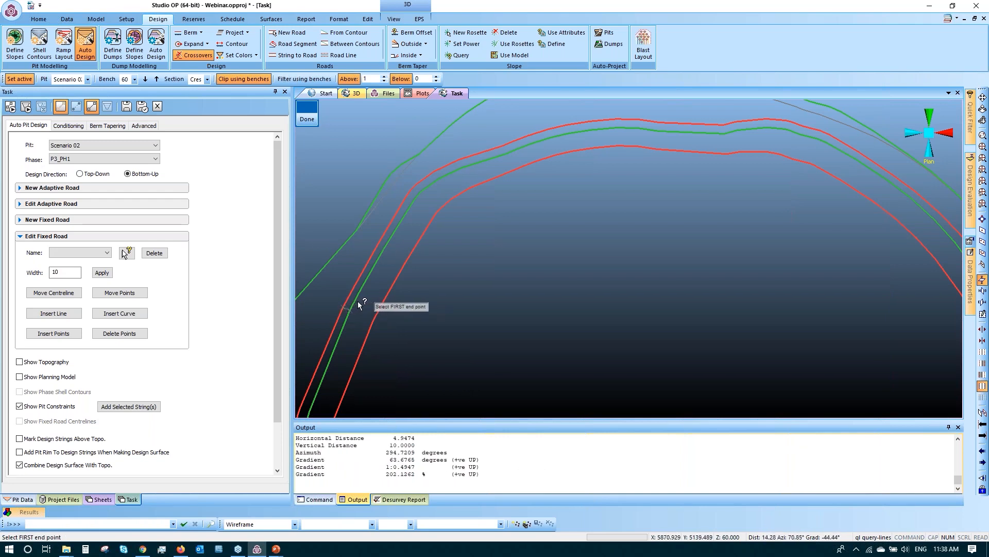
scroll(475, 282, down, 5)
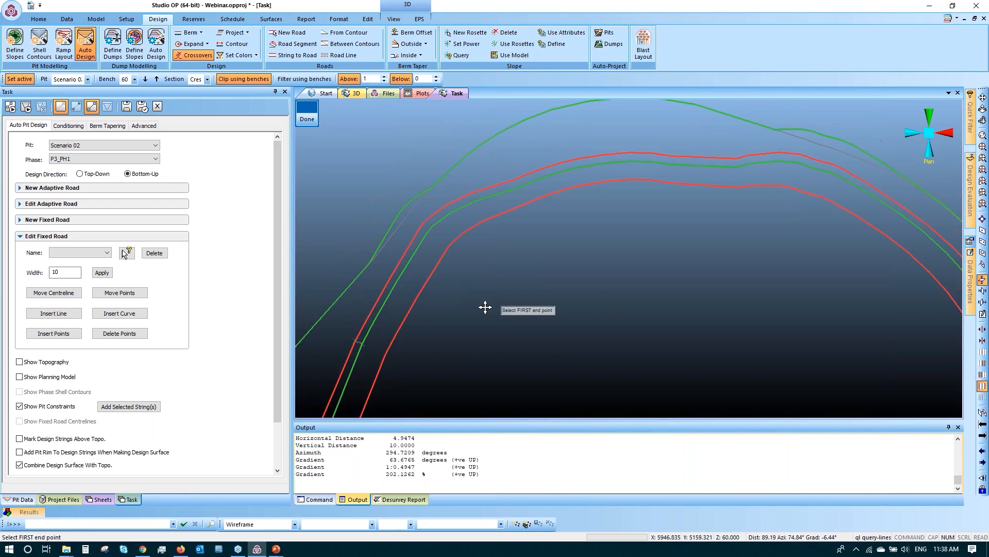
scroll(472, 283, down, 1)
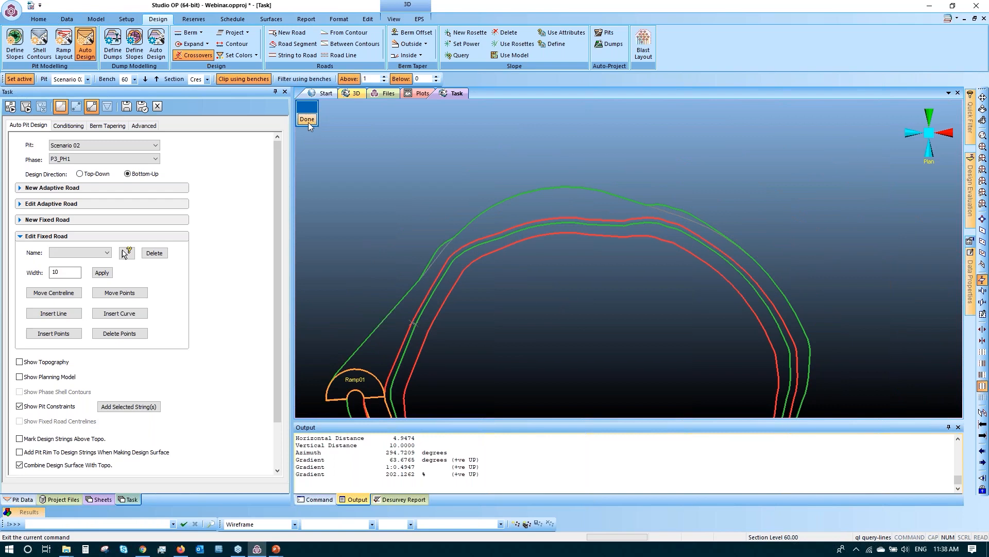
click(308, 119)
- Set the benches shown above back to 0 so that the strings are clipped to bench 60 only
click(39, 19)
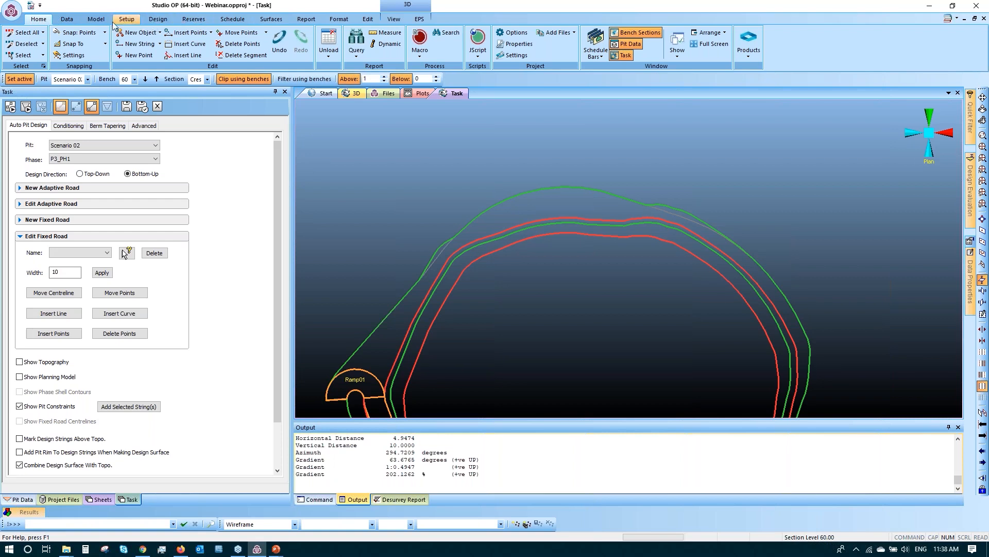
click(162, 21)
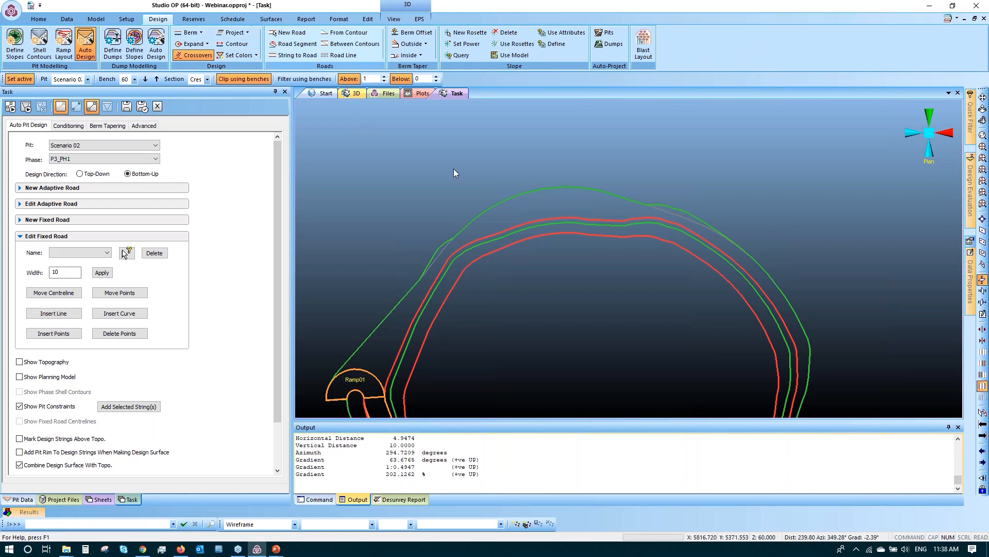
scroll(461, 243, up, 4)
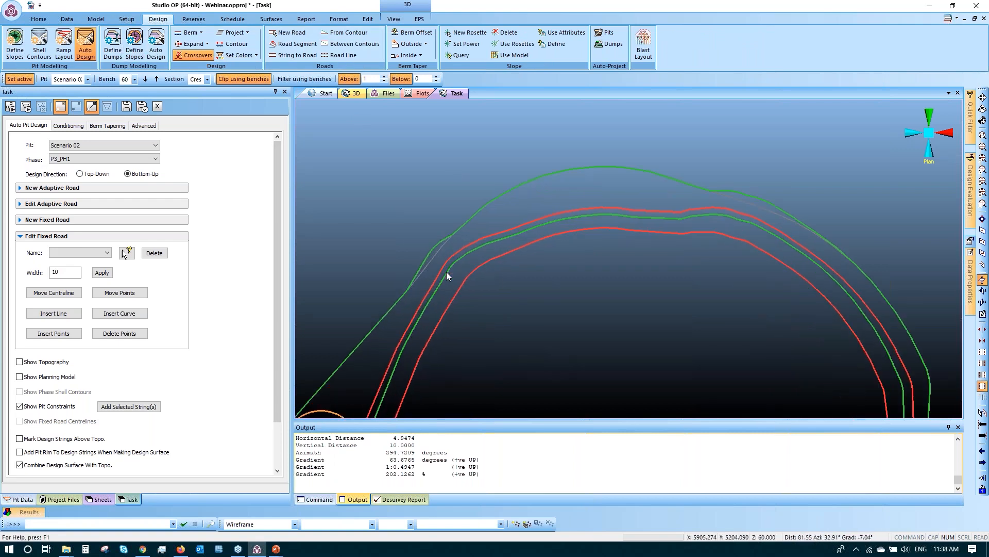
click(384, 81)
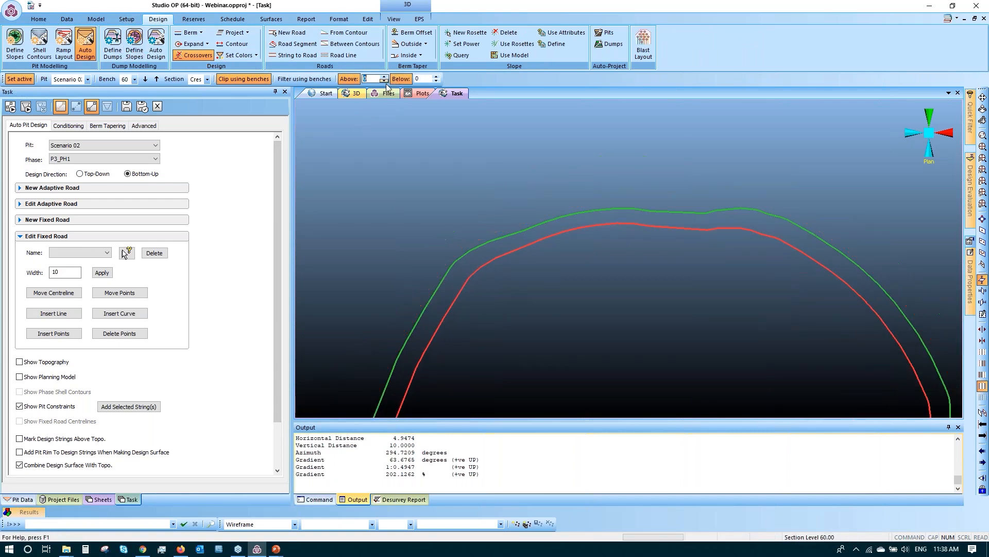
click(385, 81)
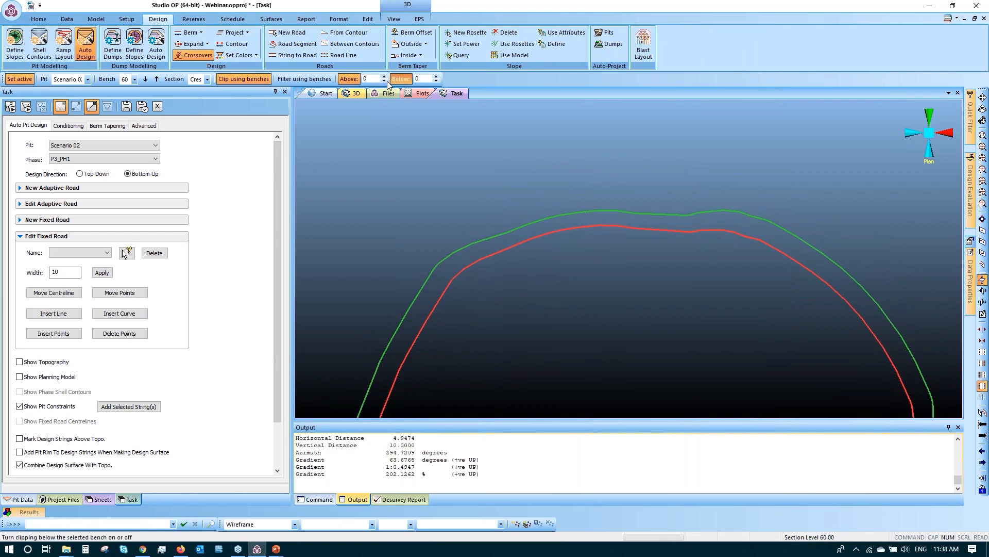
- Query the berm width and azimuth between the red and green strings on bench 60's north-northwest wall and again on its north wall
scroll(547, 263, up, 1)
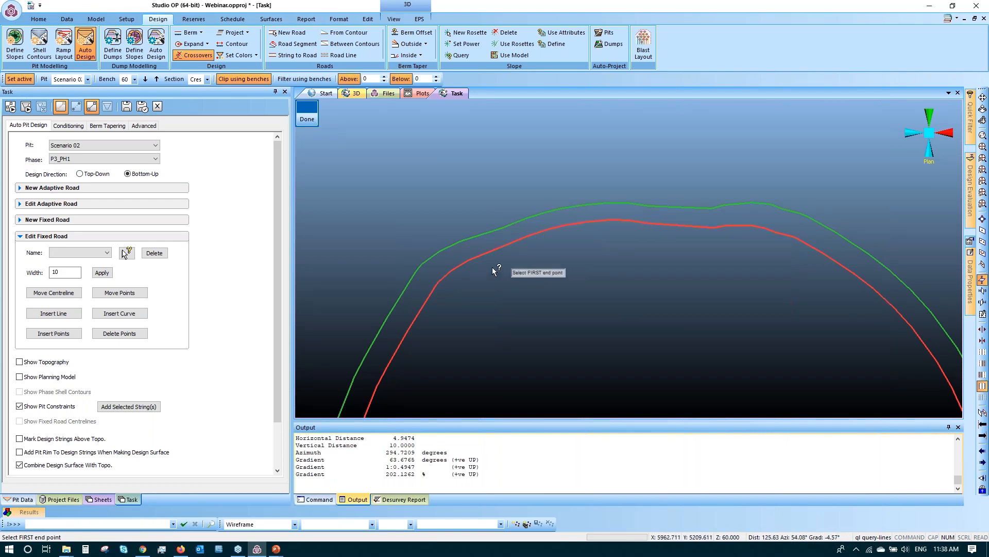
click(501, 246)
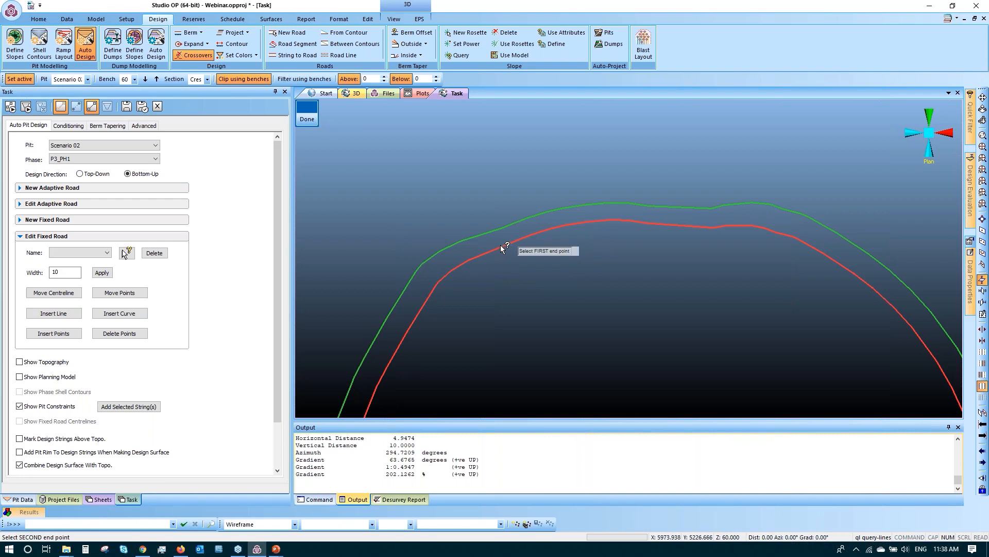
click(502, 229)
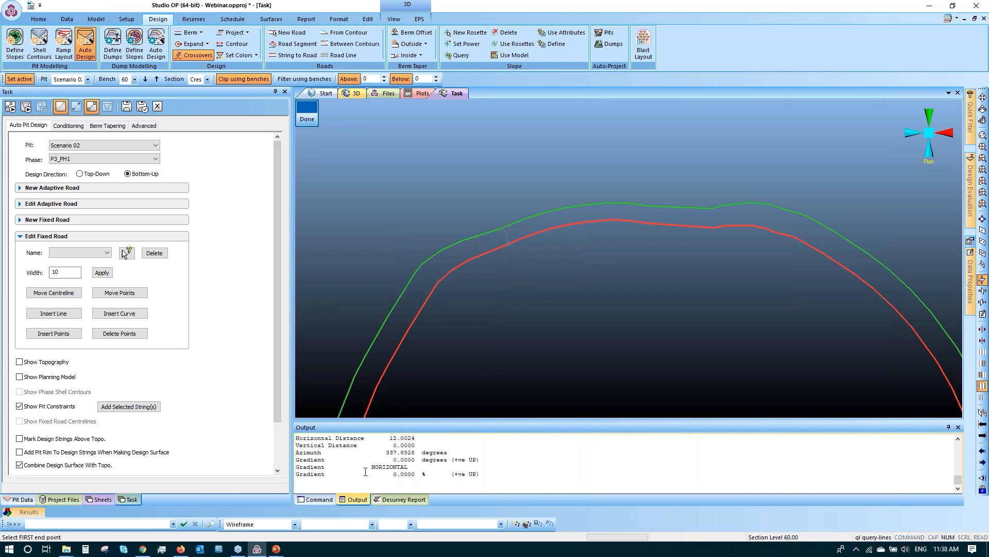
mouse_move(418, 452)
mouse_down()
mouse_move(393, 454)
mouse_move(392, 438)
mouse_move(416, 440)
mouse_up()
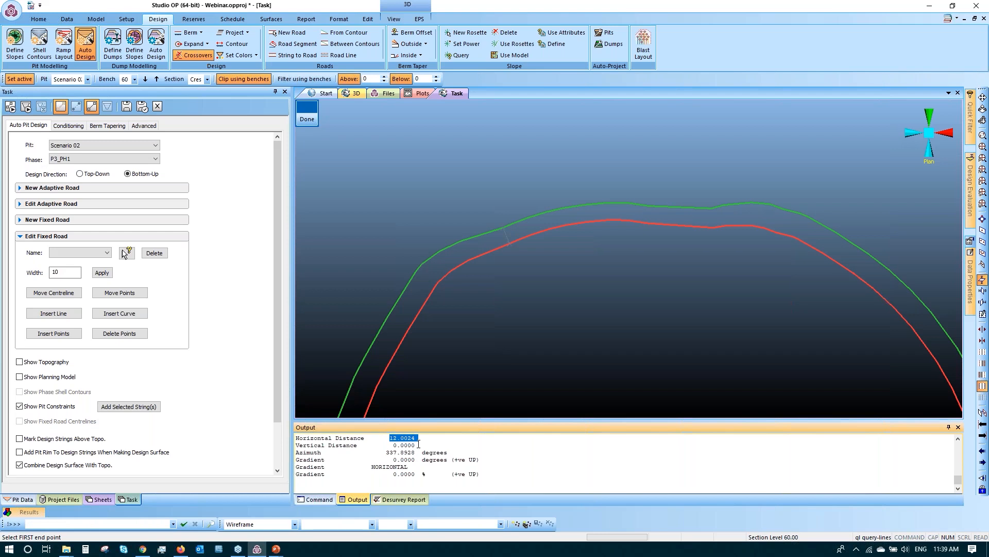
click(633, 218)
click(631, 201)
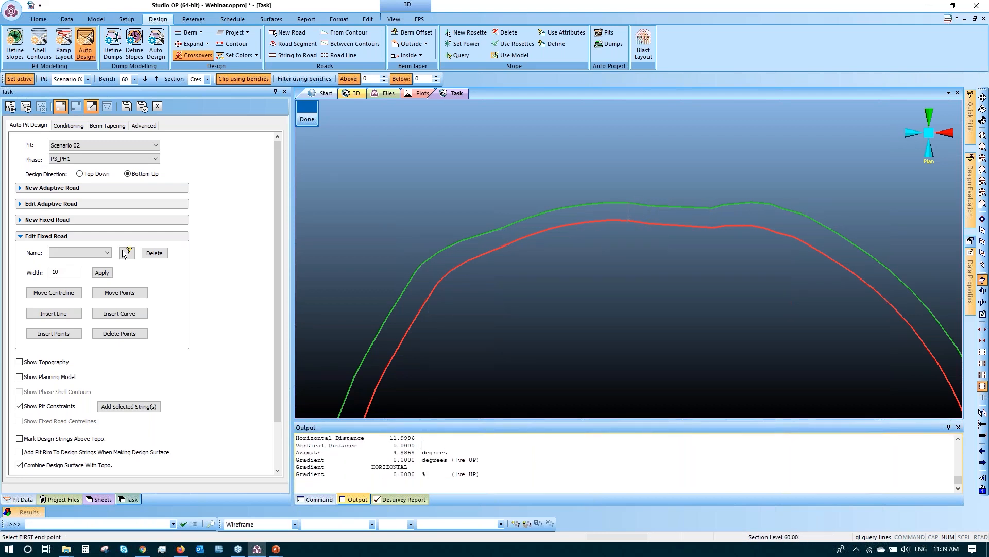
- Measure the distance between the red and green strings at the kink in the pit's upper arc
click(713, 227)
click(711, 209)
drag(418, 452, 379, 437)
scroll(502, 344, down, 2)
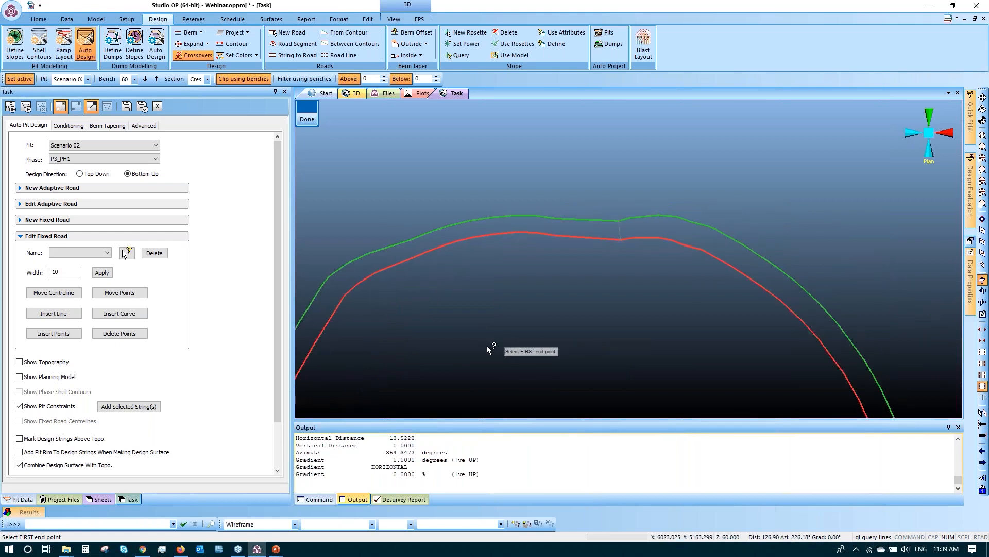
drag(382, 453, 418, 437)
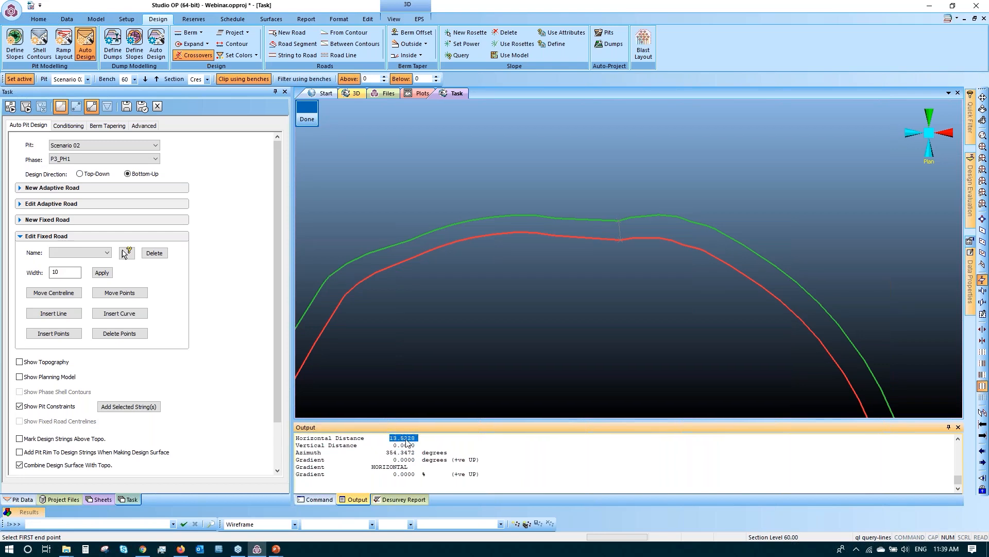
- Measure the berm width at several more points along the arc east of the kink and end the line query
click(602, 234)
click(643, 238)
click(640, 217)
click(671, 241)
right_click(675, 216)
right_click(698, 259)
right_click(706, 228)
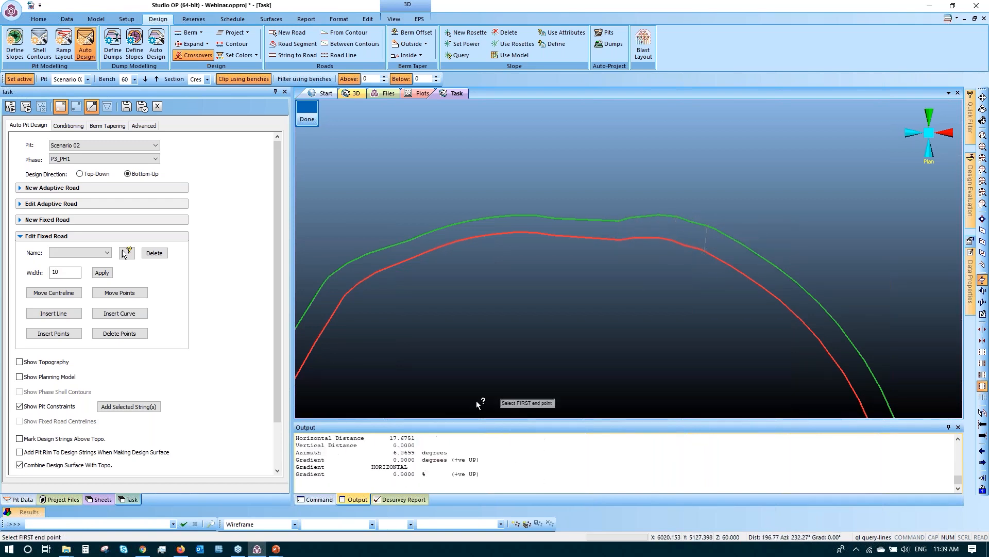
click(683, 246)
click(692, 220)
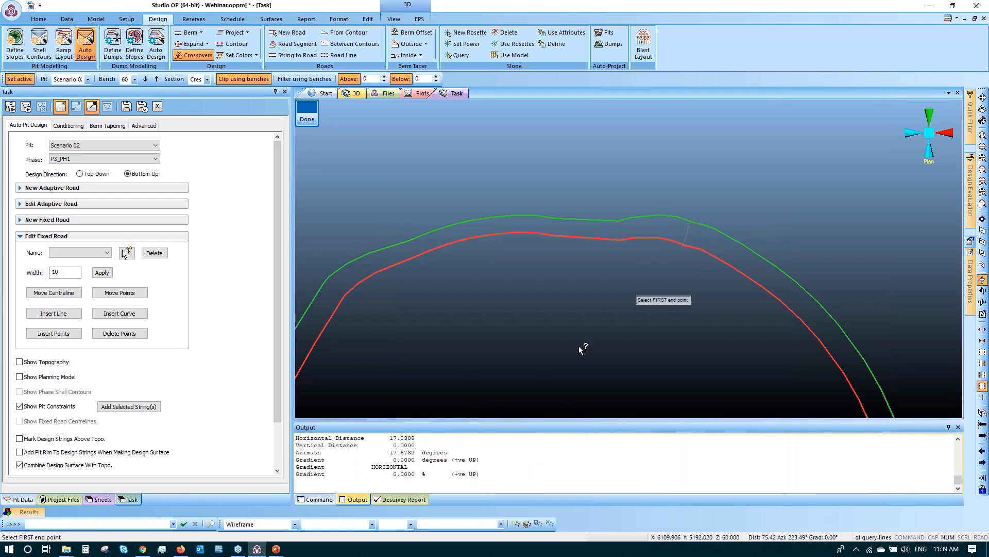
key(Escape)
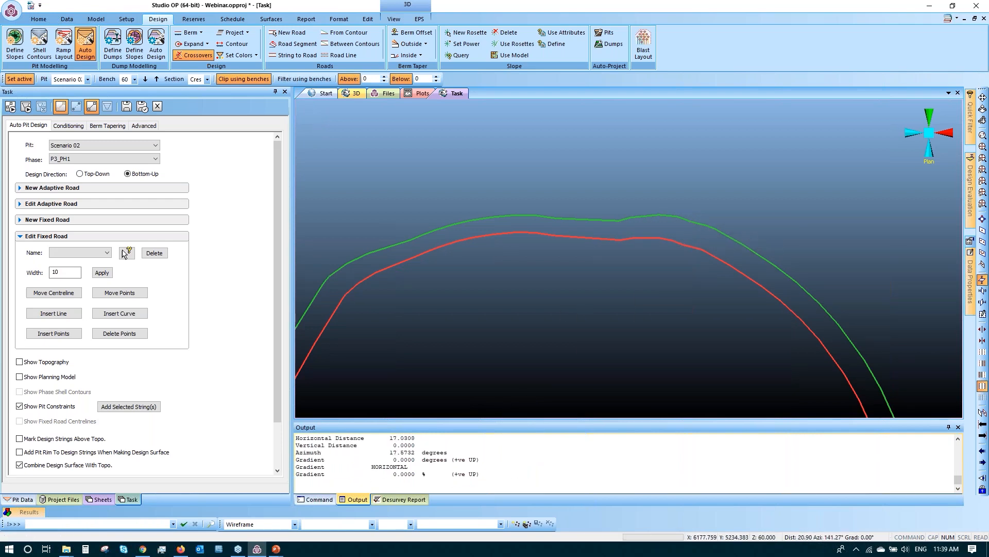
- Open the conditioning settings, turn off clipping by benches, and select the grey strings where the berms change
click(74, 129)
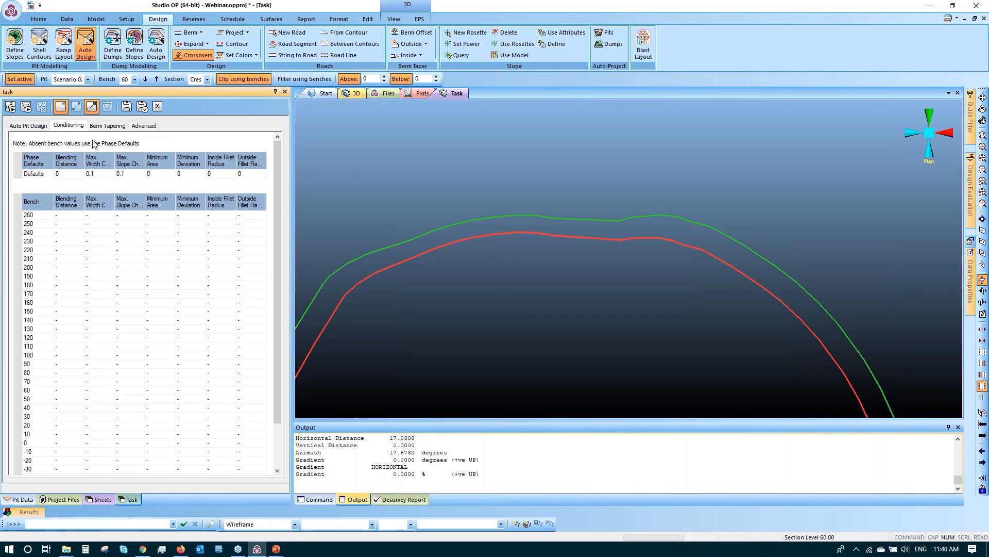
scroll(592, 234, down, 2)
click(257, 79)
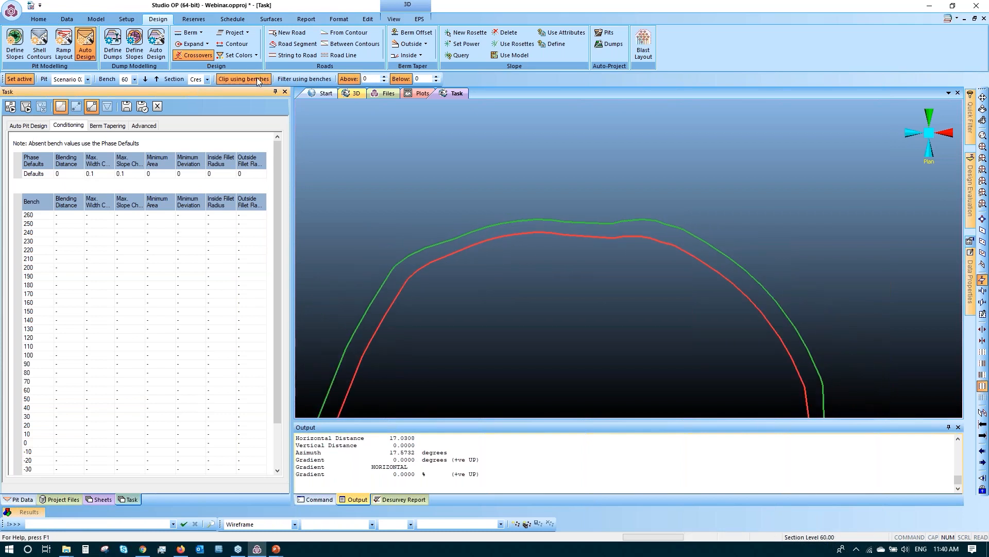
scroll(706, 240, down, 4)
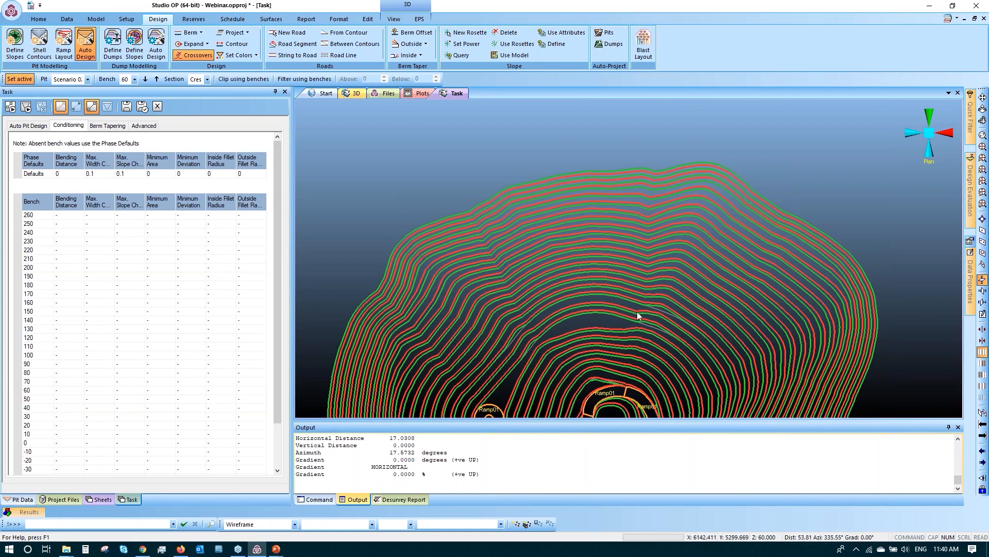
scroll(646, 313, down, 1)
scroll(646, 311, up, 5)
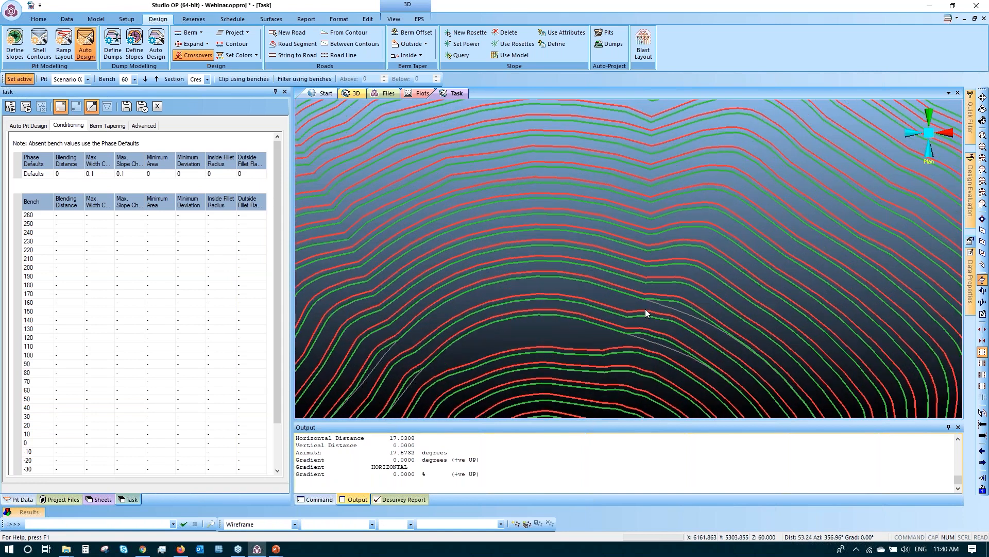
scroll(645, 305, down, 4)
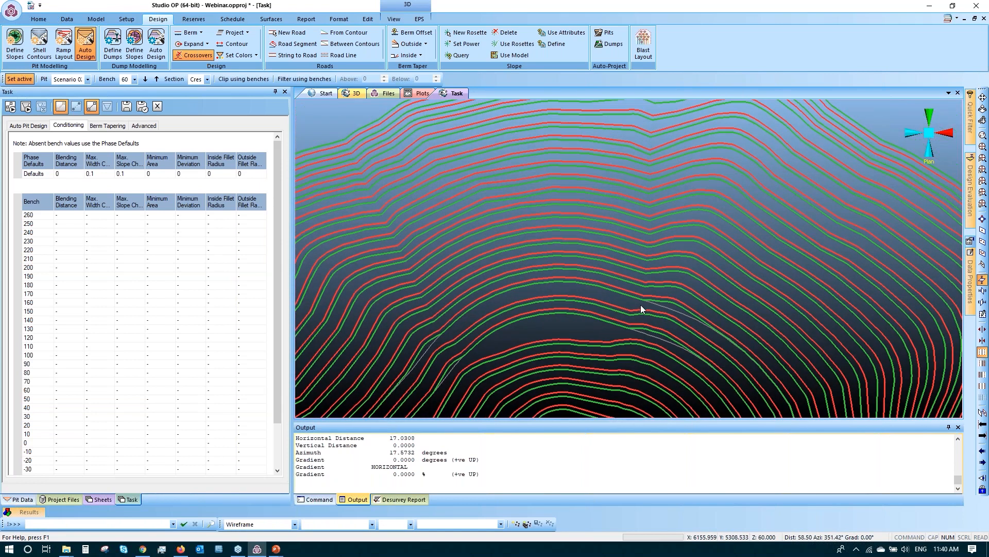
scroll(642, 304, down, 2)
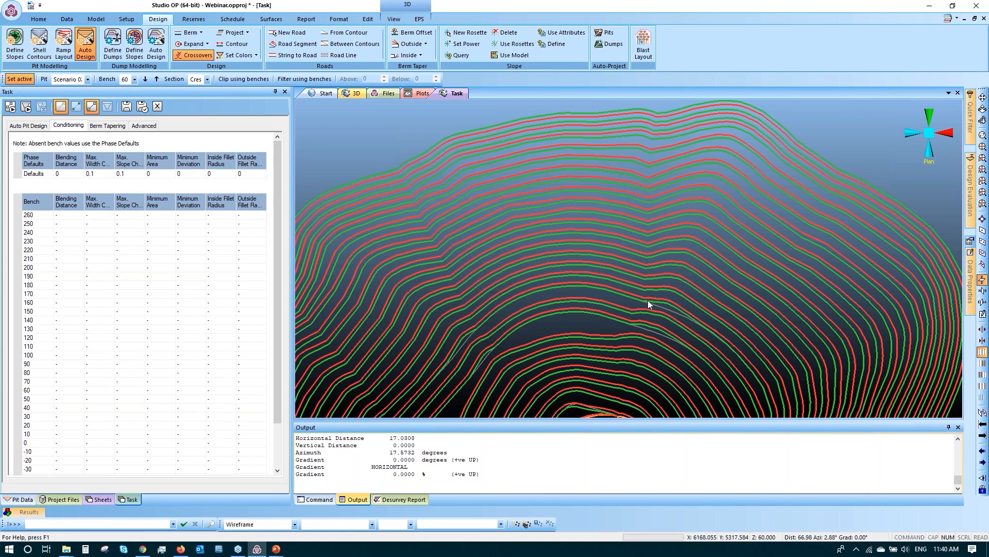
click(644, 303)
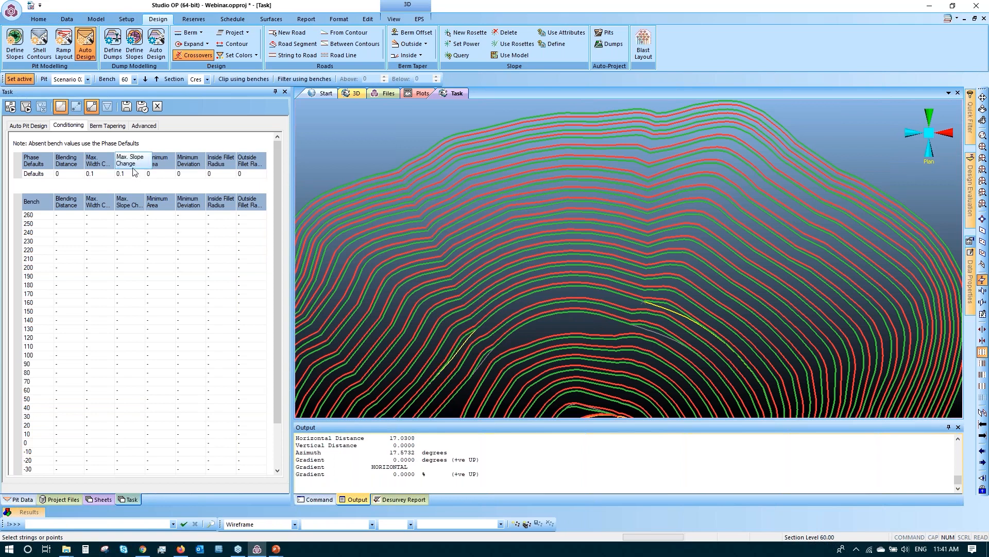
- Set the phase default blending distance to 10 and regenerate the pit design
click(76, 174)
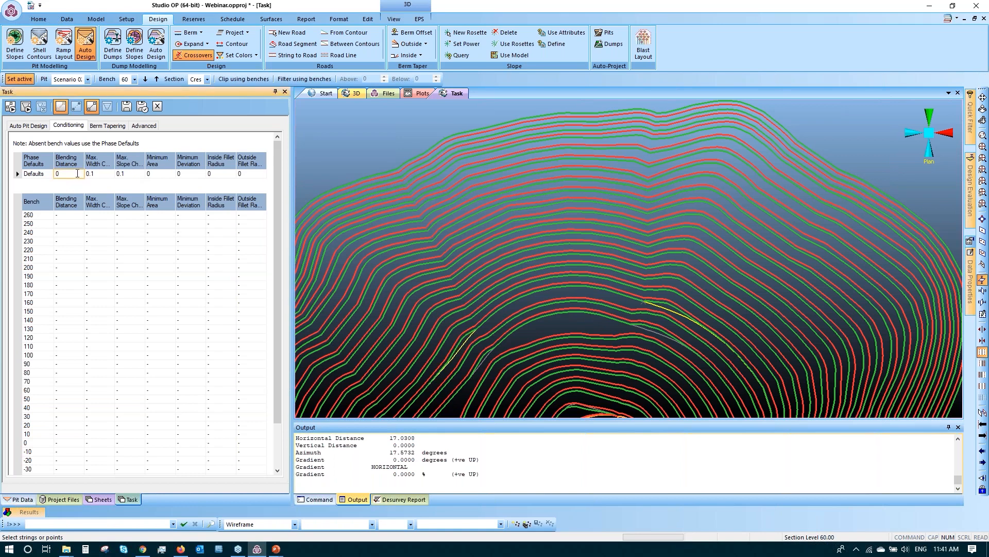
text(10)
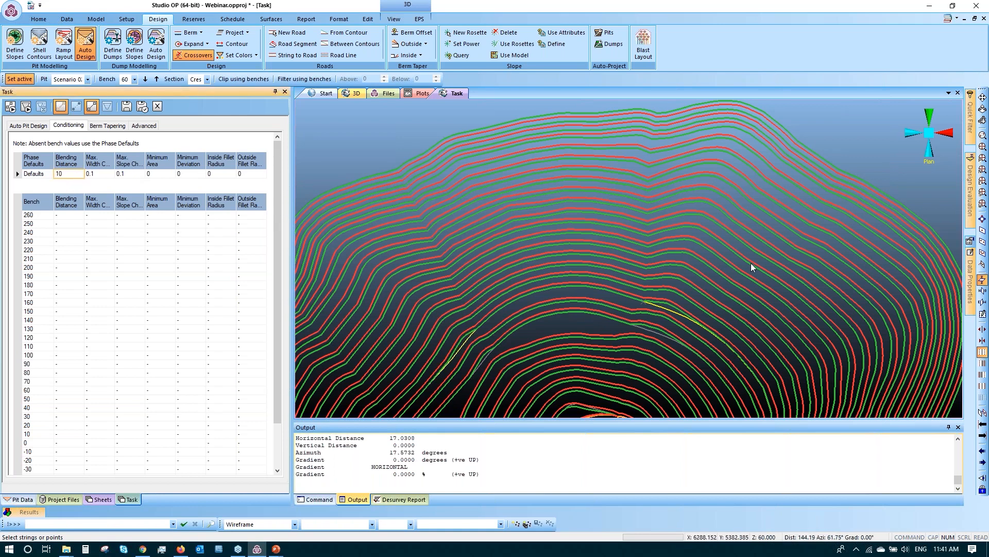
scroll(752, 263, down, 2)
scroll(728, 254, down, 1)
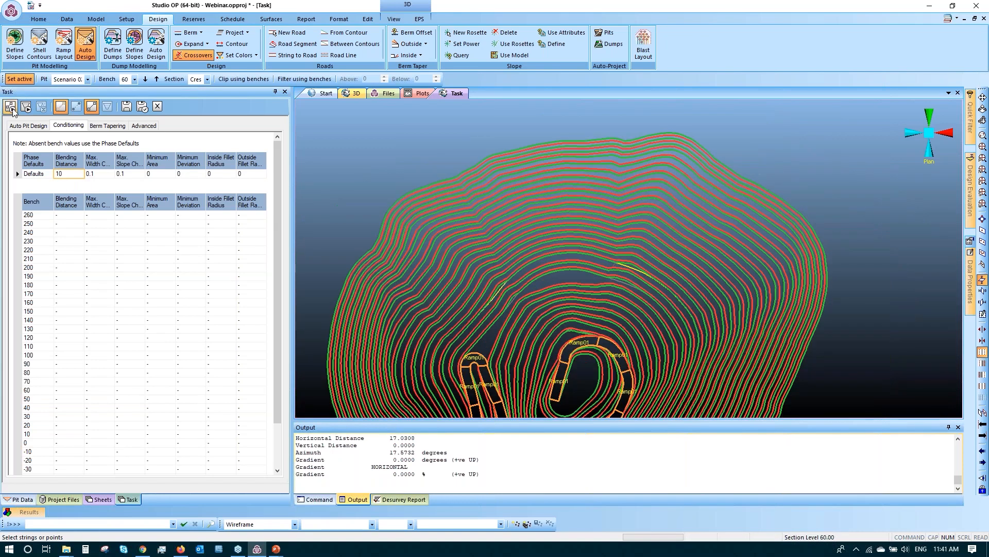
click(12, 109)
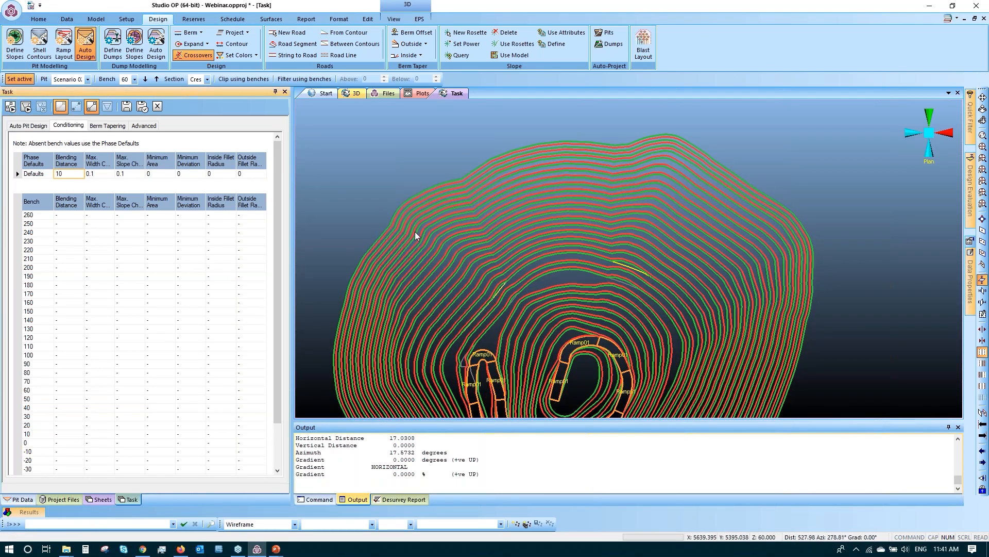
- Set the phase default blending distance to 200 and regenerate the pit design
text(200)
middle_drag(557, 351, 543, 283)
scroll(543, 283, down, 2)
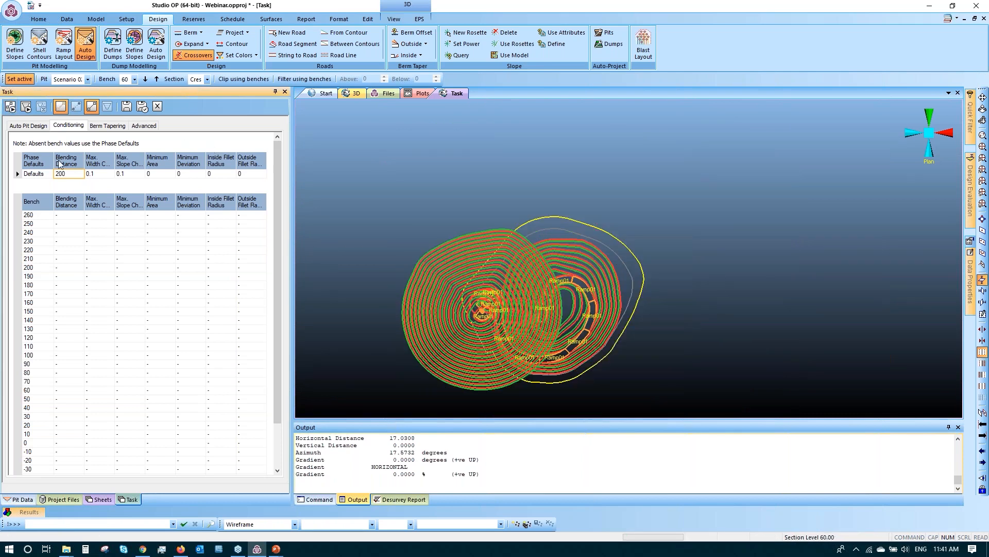
- Reset the phase default blending distance to 0 and regenerate the pit design
key(BackSpace)
key(BackSpace)
key(BackSpace)
text(0)
click(10, 107)
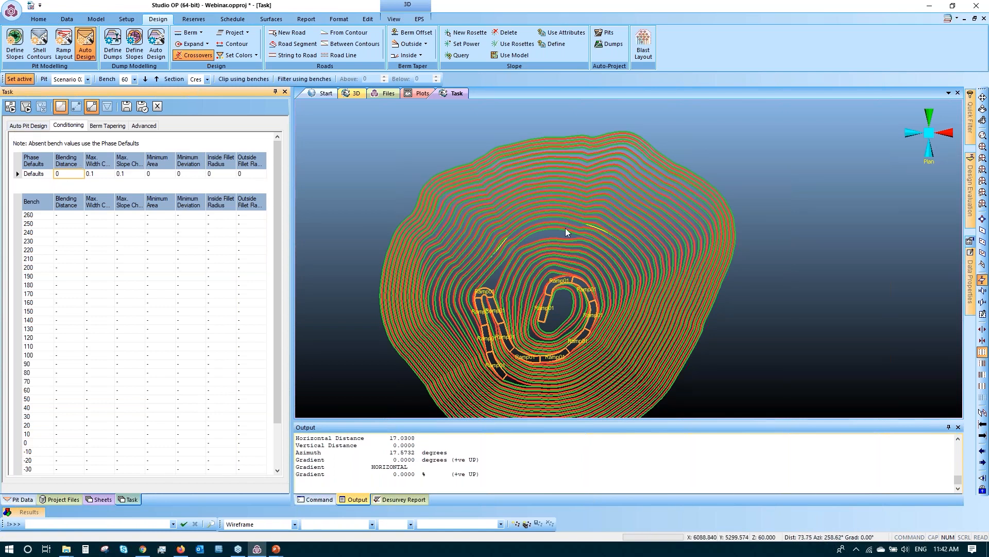
scroll(564, 228, up, 2)
scroll(541, 219, up, 2)
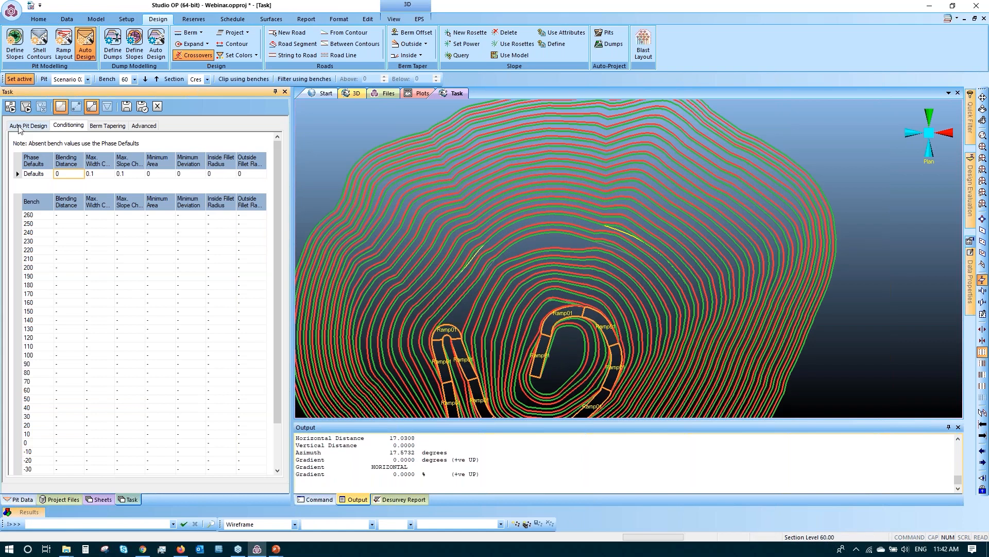
- Return to the auto pit design settings and inspect the whole regenerated pit in plan view
click(19, 127)
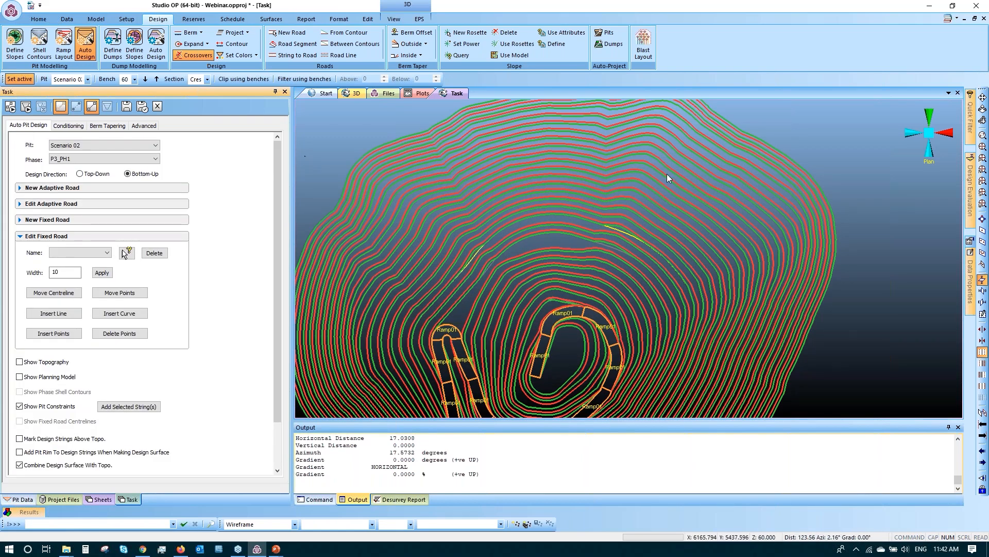
scroll(666, 213, down, 2)
scroll(666, 212, down, 1)
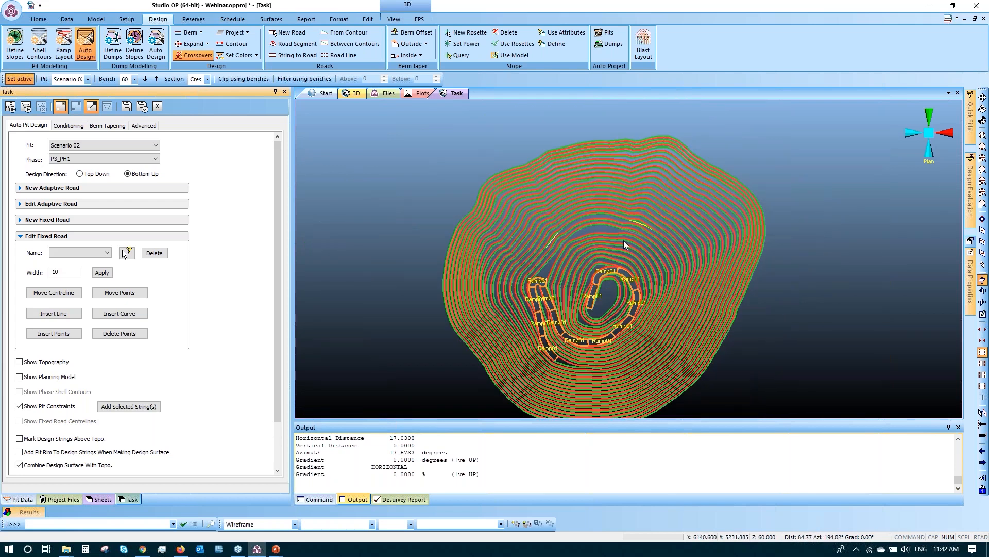
scroll(569, 222, down, 2)
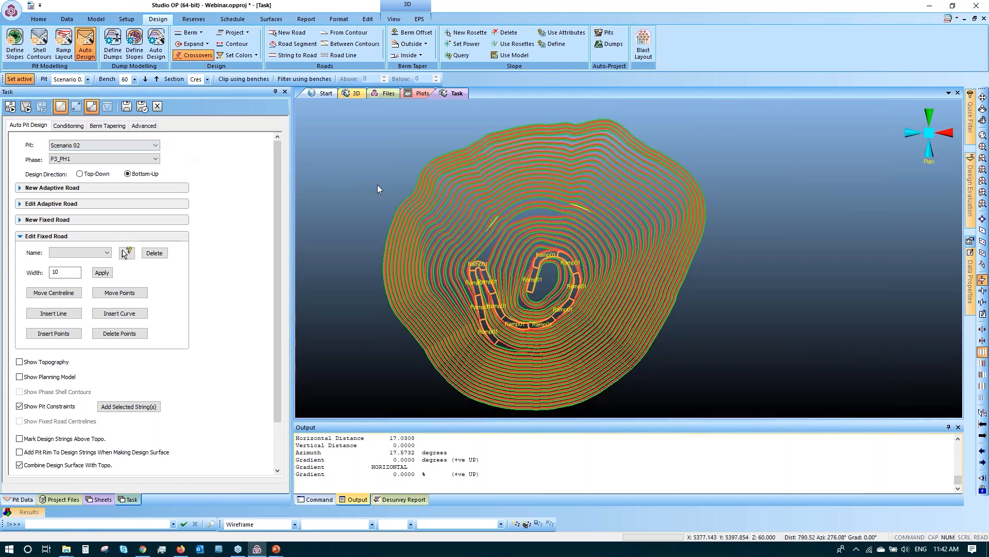
- Switch to the presentation, show the Scenario 03 parameters slide, and return to Studio OP
key(alt+Tab)
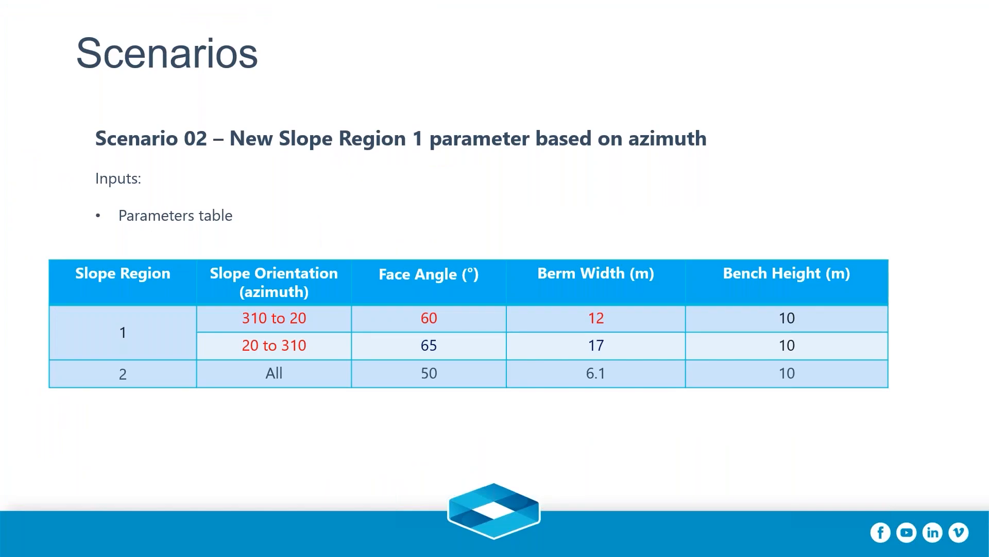
key(Right)
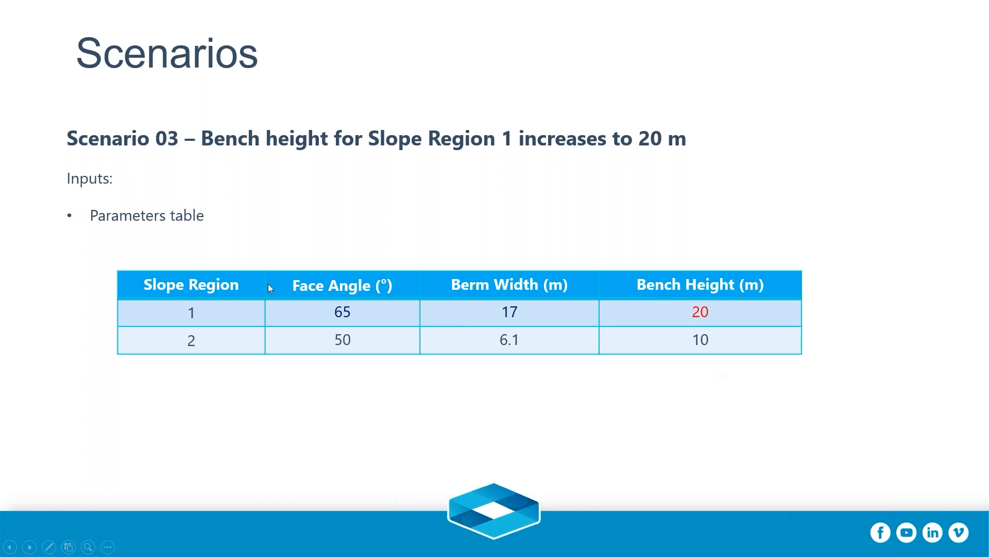
key(alt+Tab)
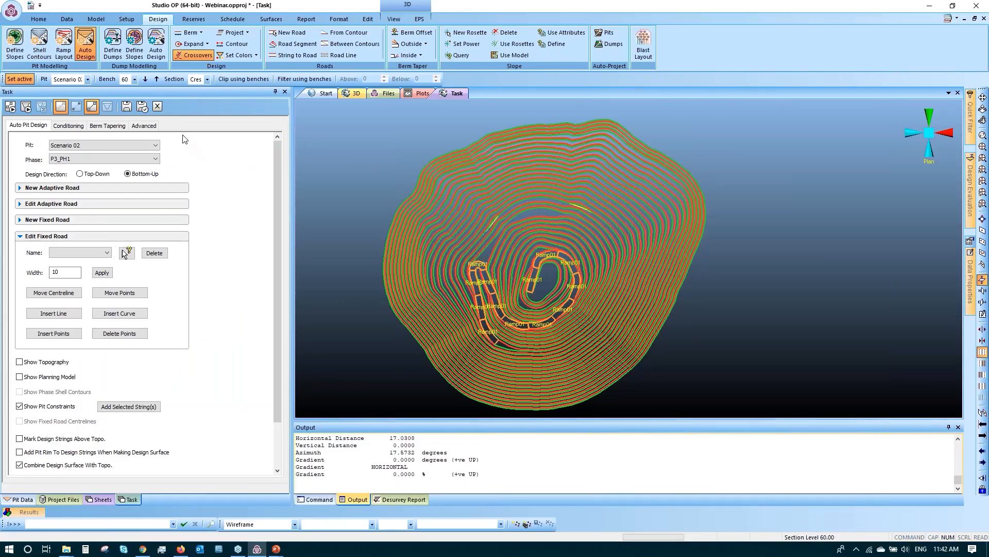
- Save and close the auto design task and review the bench definition for the Scenario 02 pit
click(143, 106)
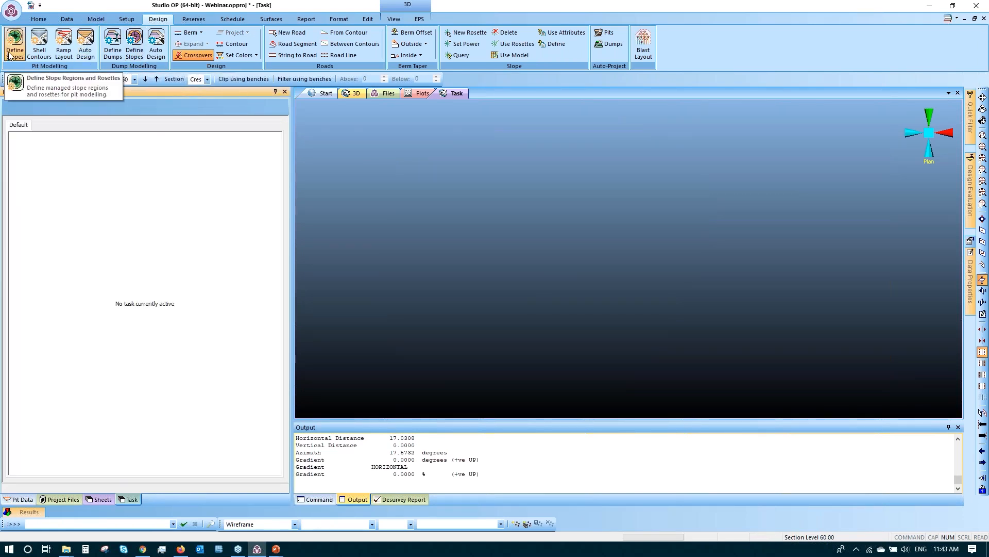
click(126, 19)
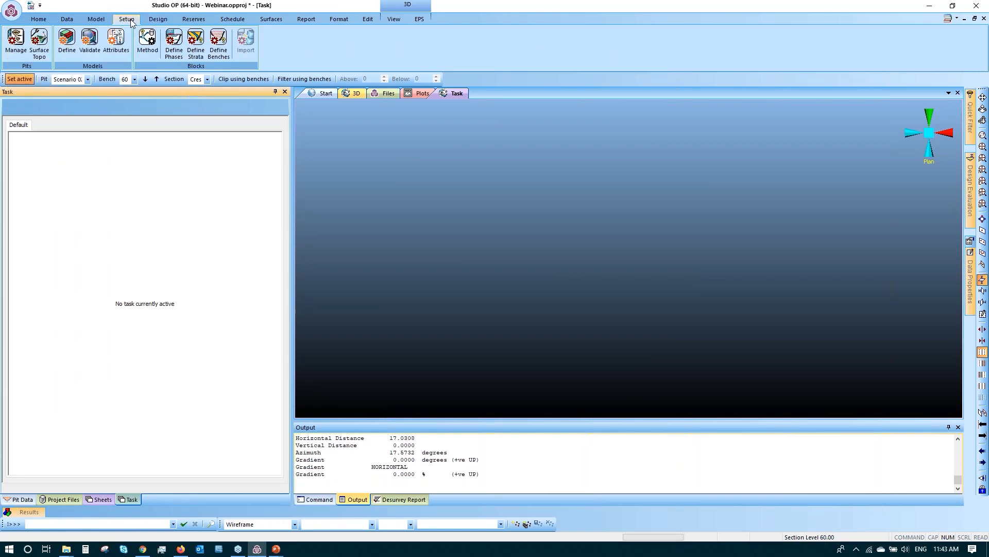
click(218, 45)
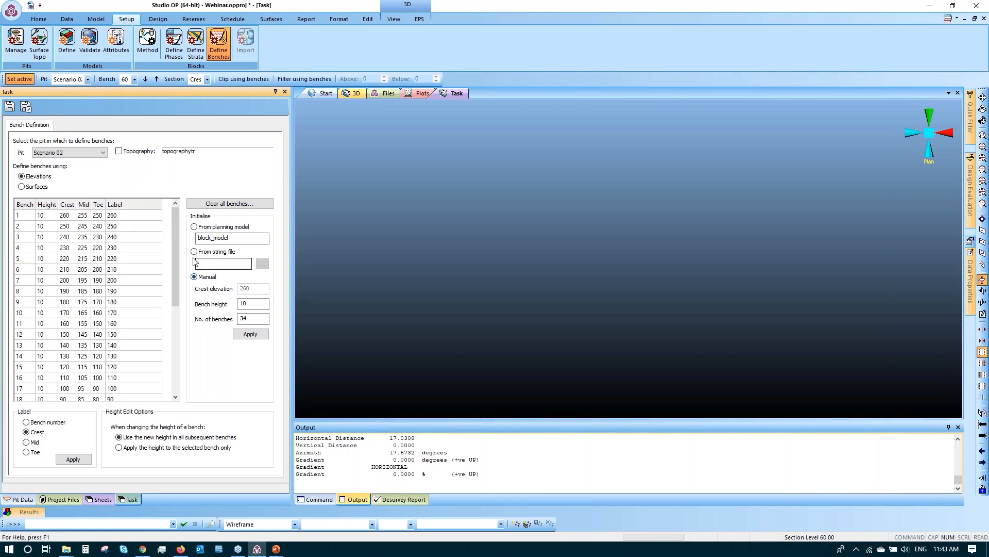
drag(175, 253, 171, 225)
click(31, 109)
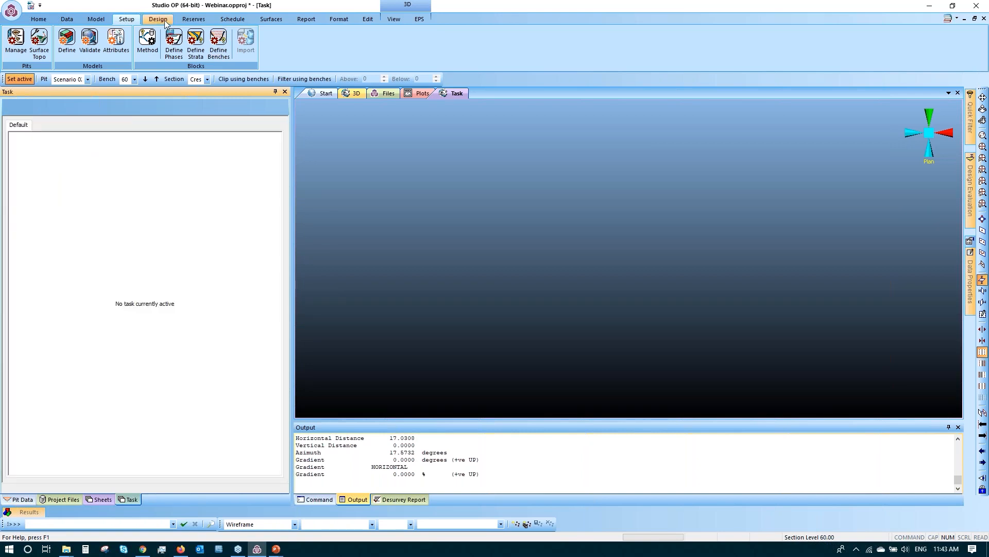
- Open the slope region definitions for the Scenario 03 pit and widen the task pane
click(165, 20)
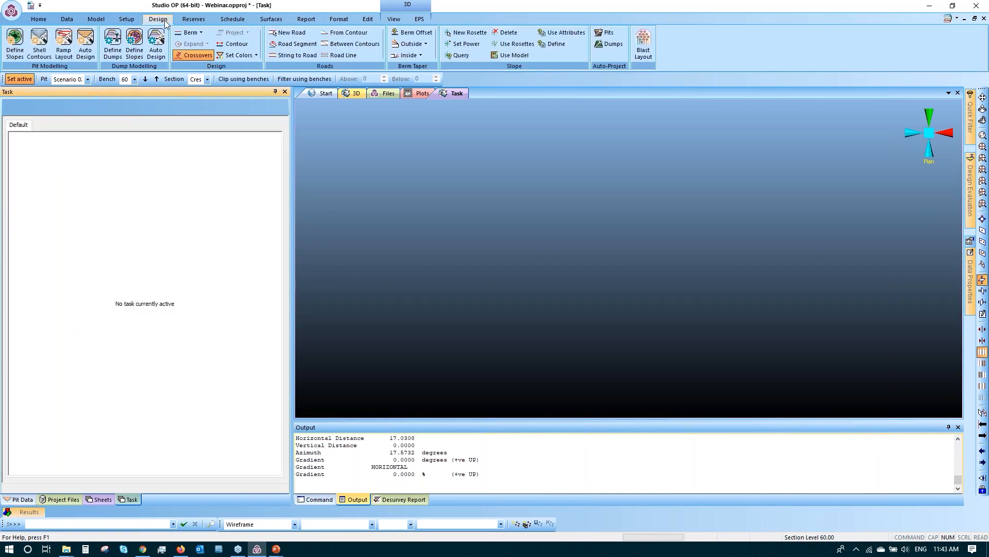
click(15, 46)
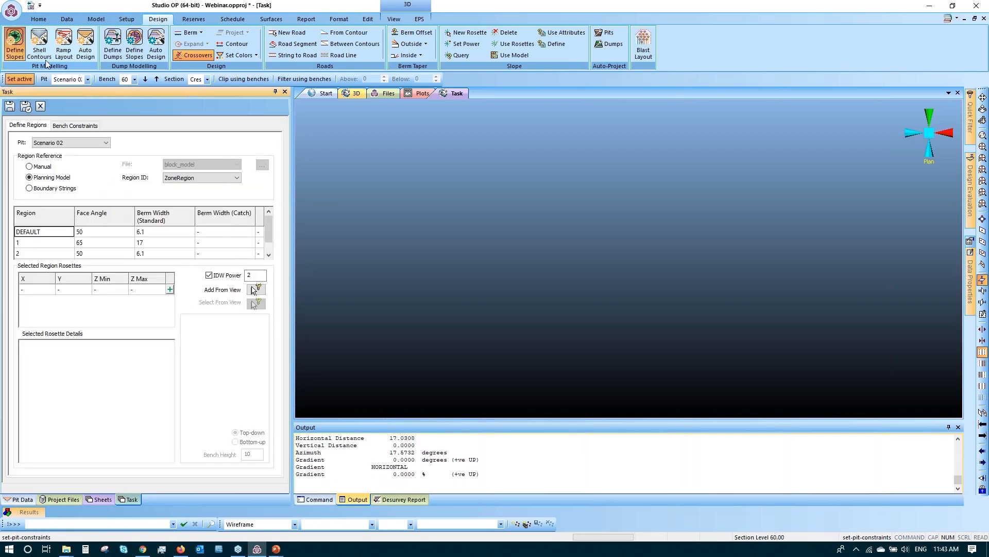
click(61, 144)
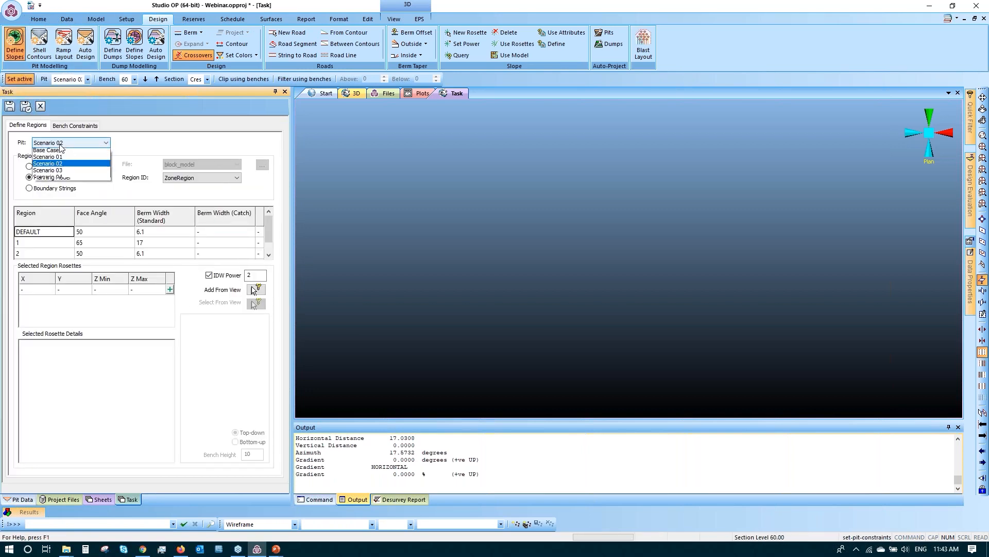
click(66, 173)
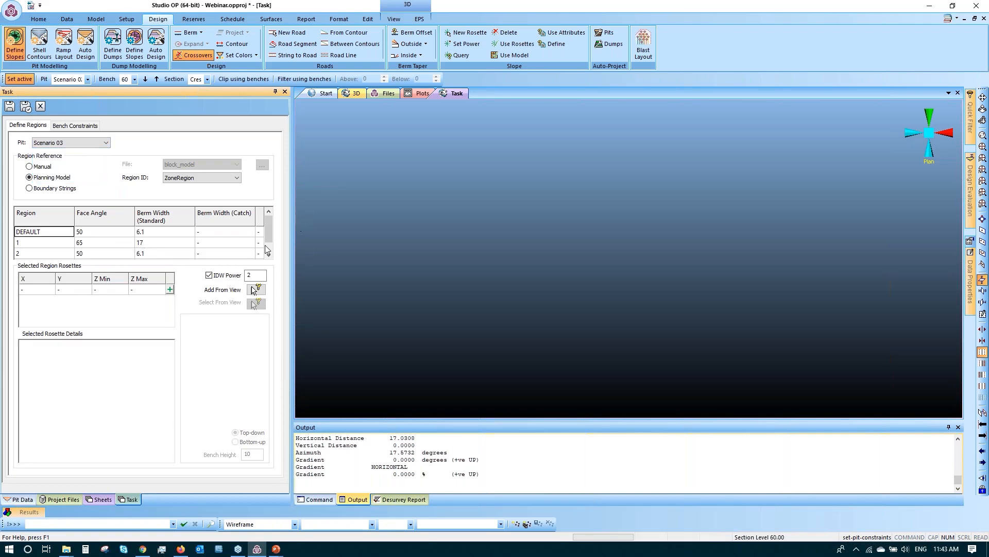
drag(292, 254, 309, 255)
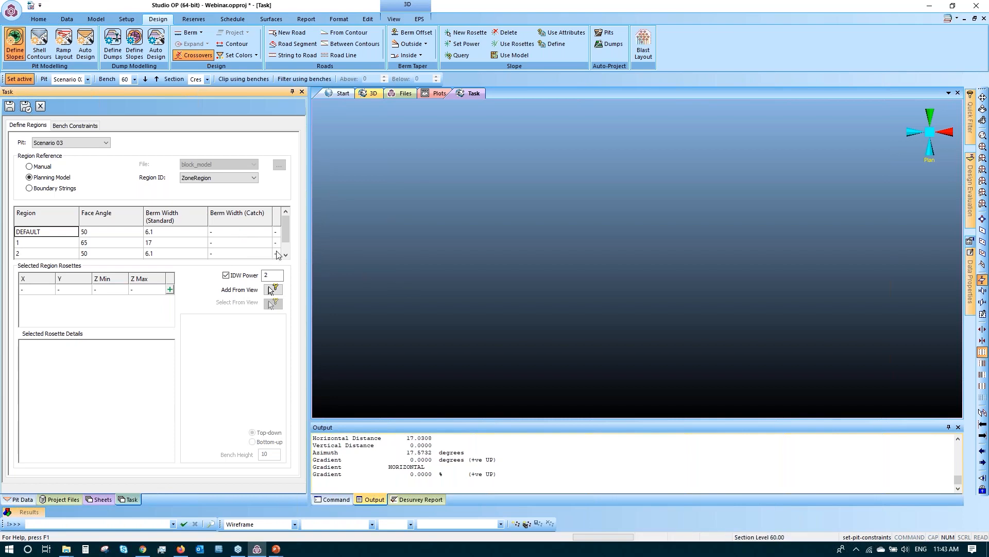
- Sketch a new string in the empty 3D view as a stepped profile with two equal bench faces and three flat berms, about 775 wide
click(366, 233)
key(n)
key(s)
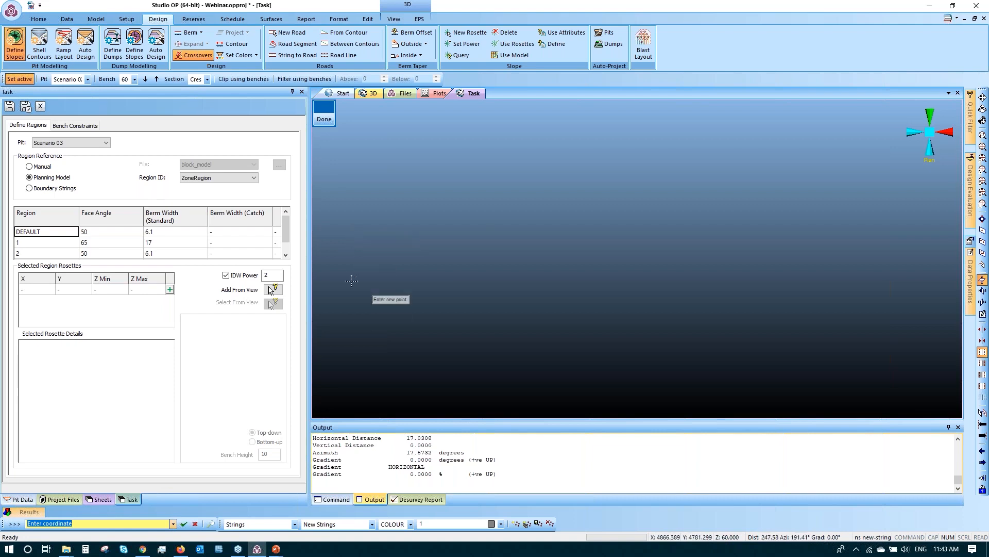
click(341, 251)
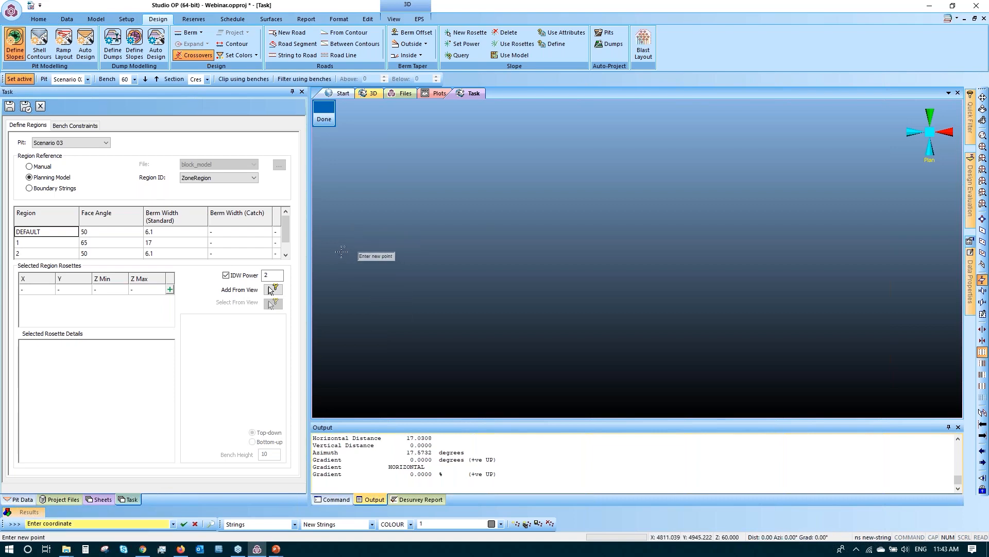
click(396, 252)
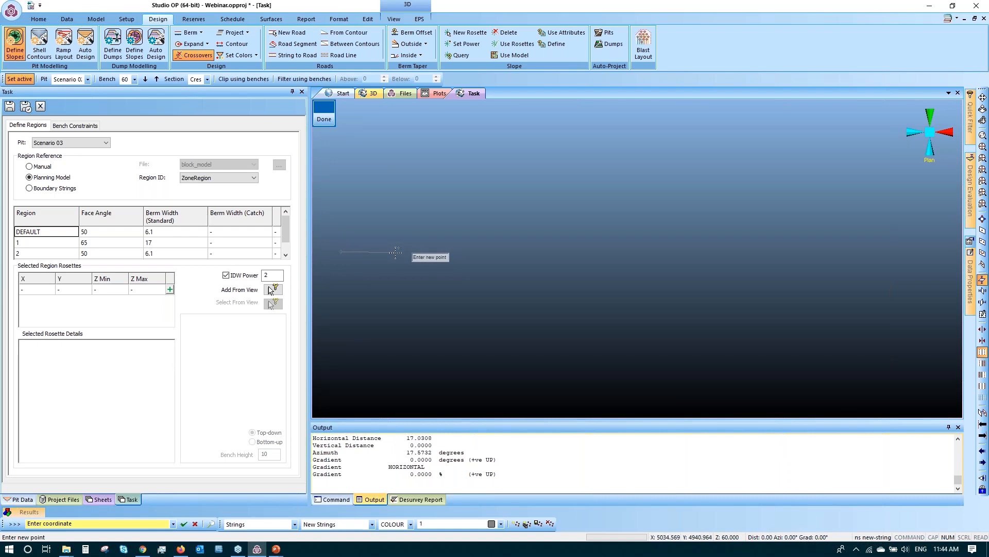
click(412, 216)
click(459, 216)
click(478, 181)
click(532, 179)
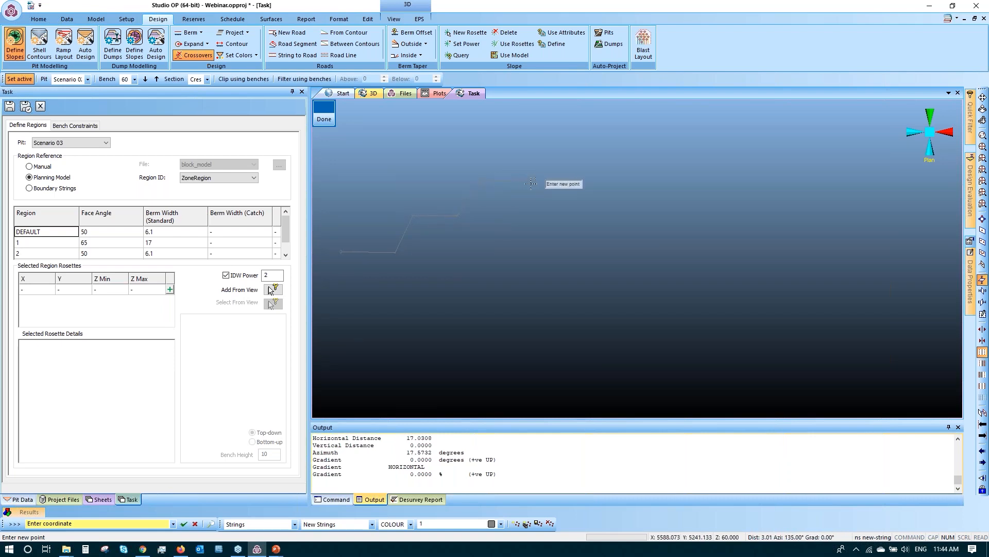
key(Escape)
- Change the 3D view background to a single dark blue colour
double_click(487, 137)
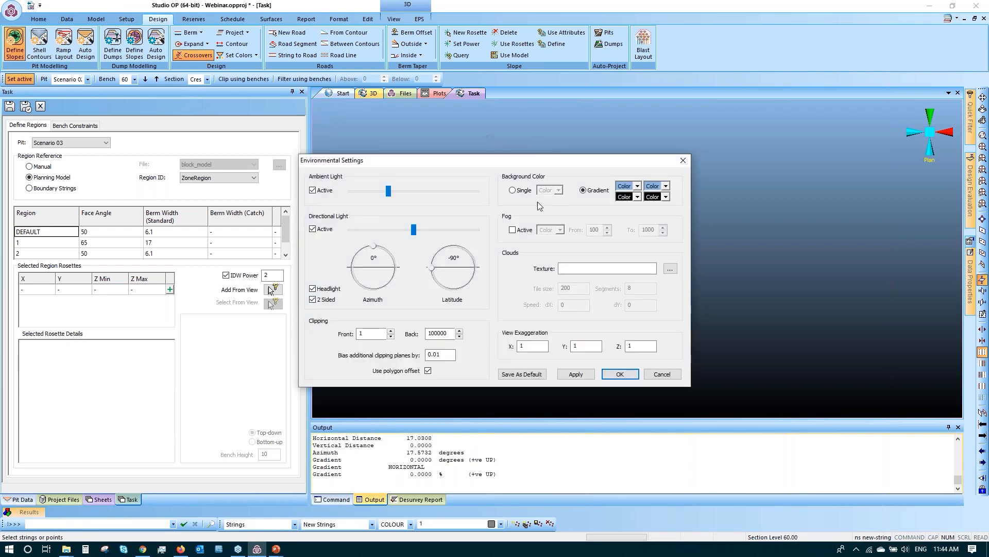
click(521, 193)
click(559, 190)
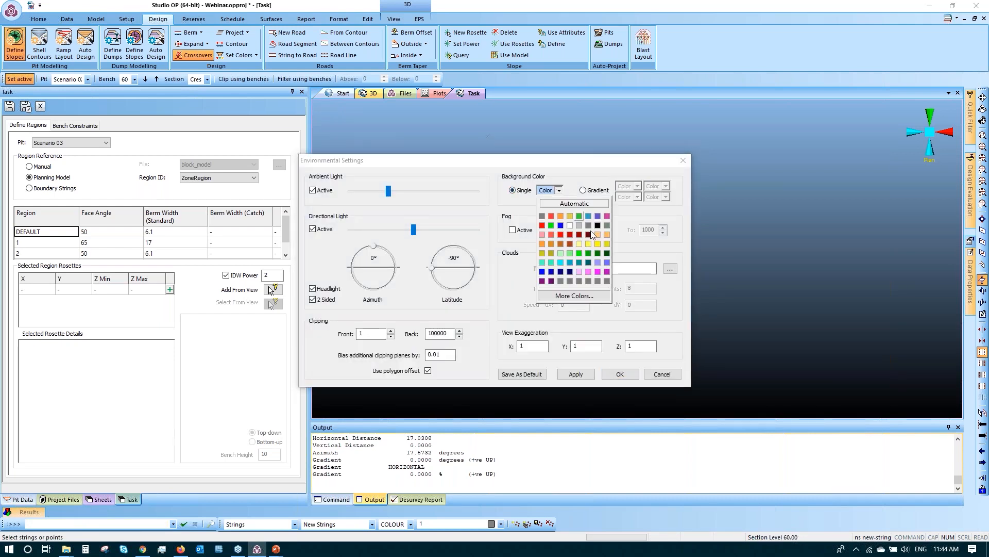
click(570, 273)
click(620, 374)
click(473, 230)
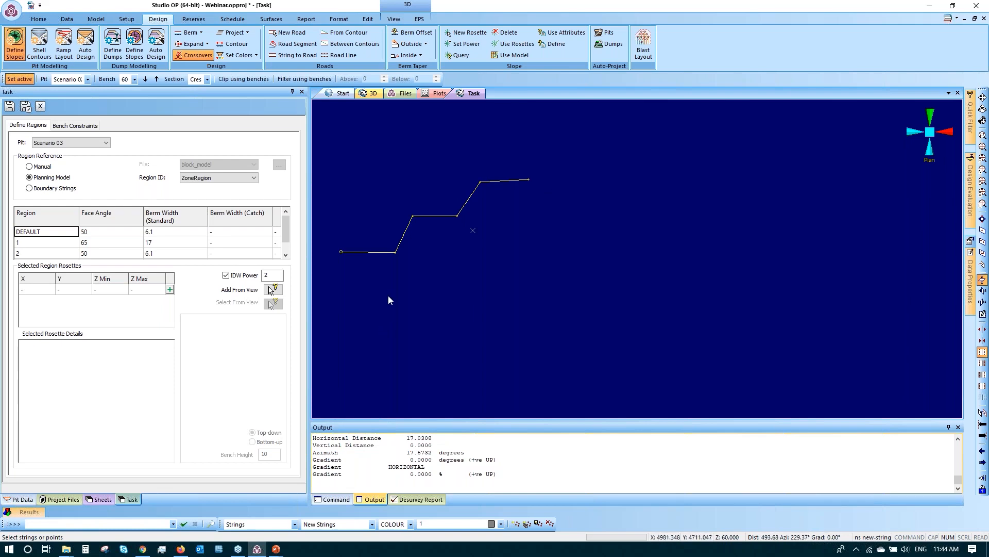
- Set the catch berm width of the DEFAULT region to 6.1
click(227, 234)
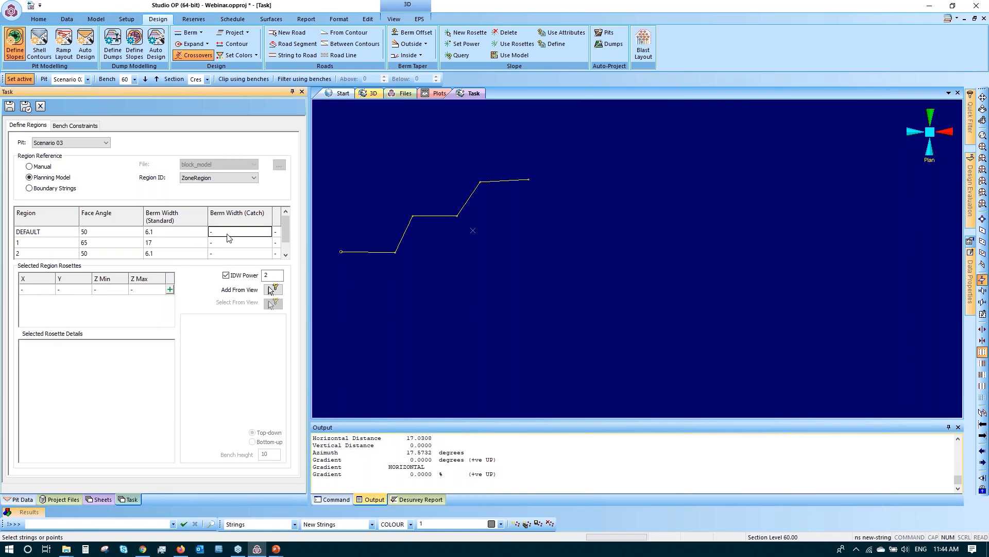
text(6.1)
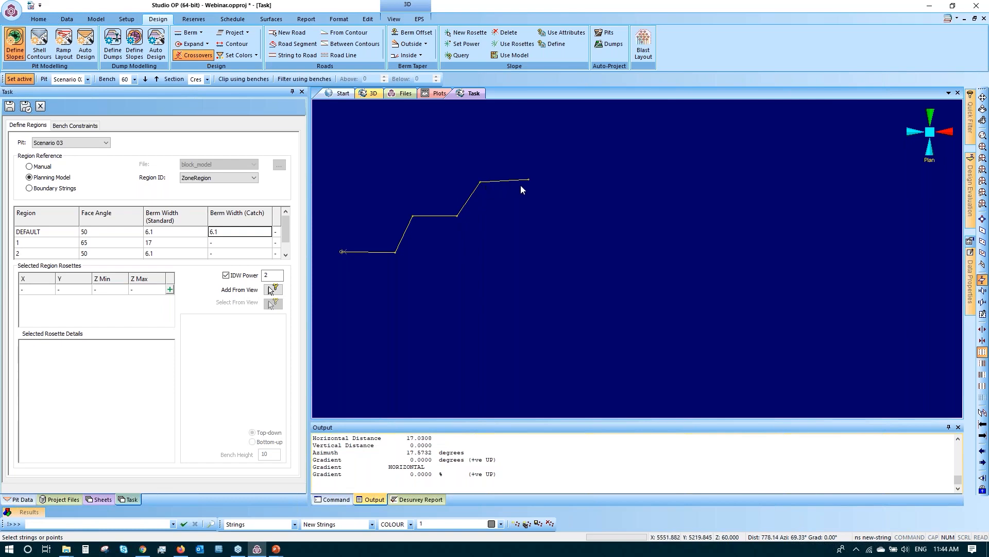
click(393, 298)
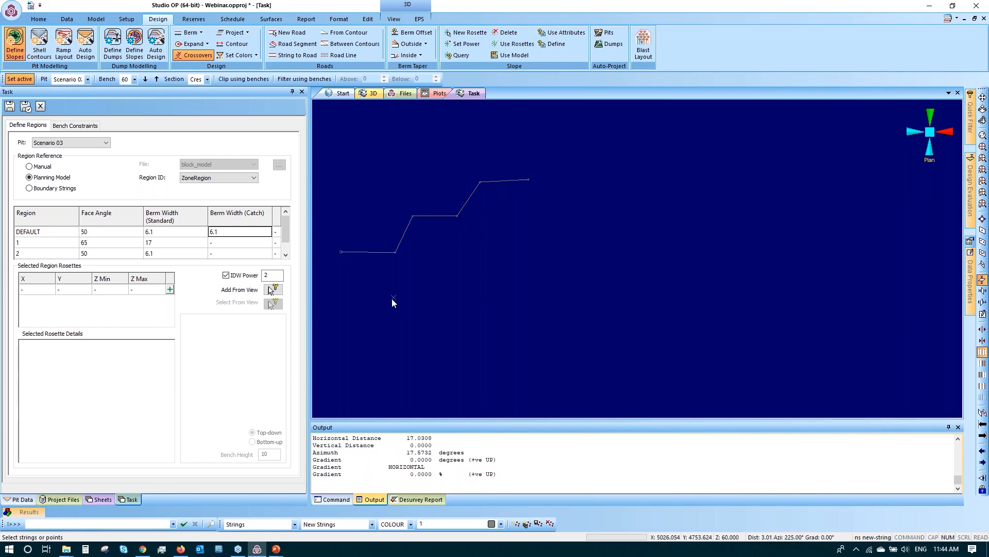
key(n)
key(s)
key(Escape)
- Set the catch berm width of the DEFAULT region to 0
click(251, 233)
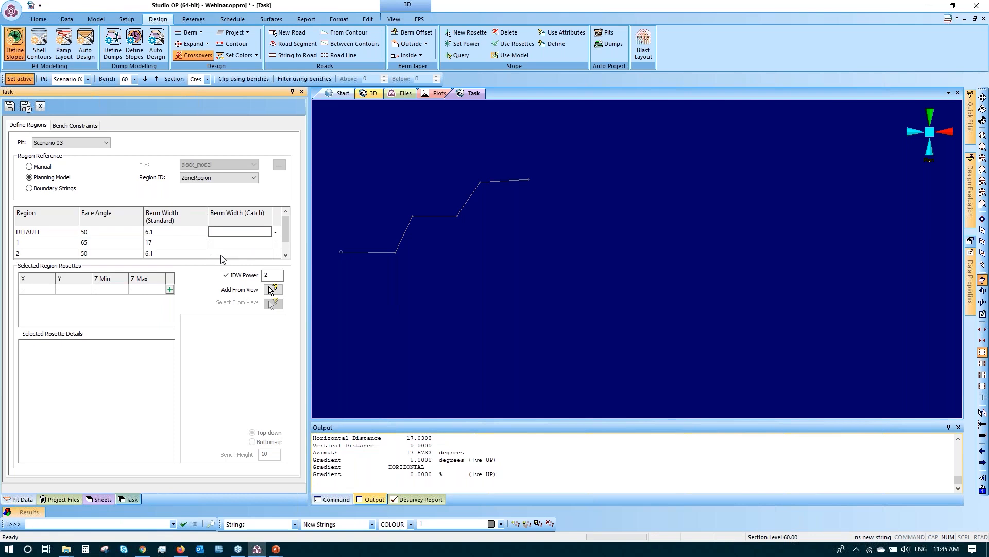
text(0)
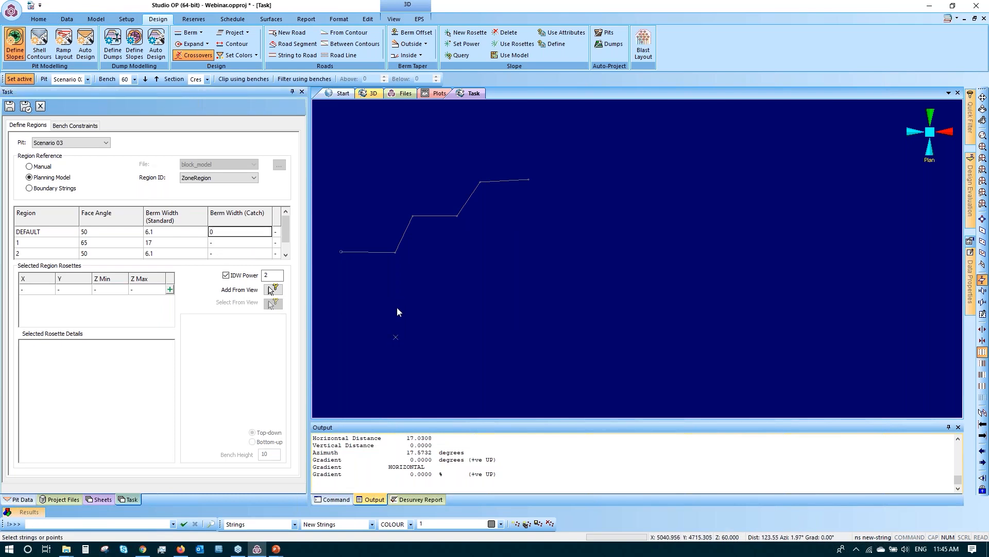
click(355, 250)
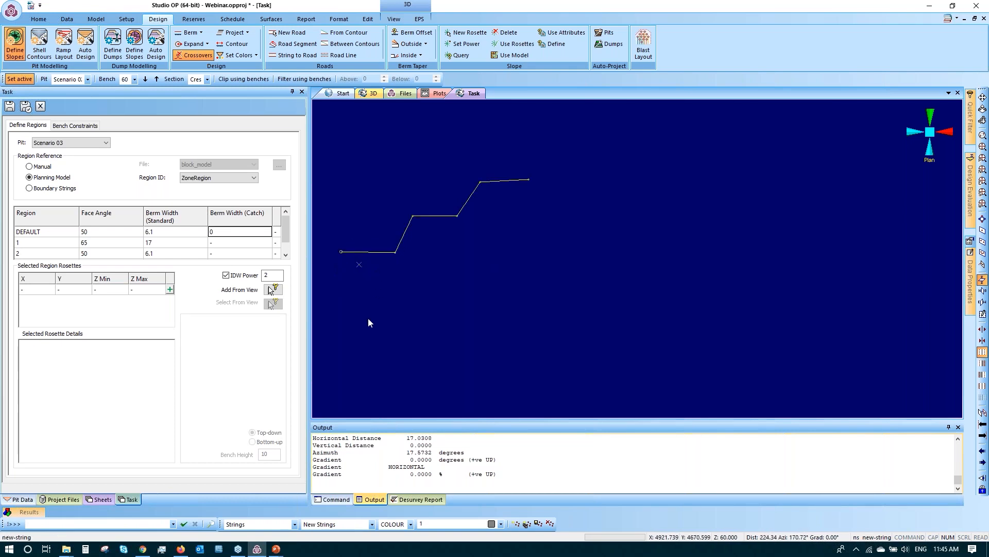
- Sketch a second profile string below the first, with two bench faces joined without a berm between them before each flat berm
key(n)
key(s)
click(346, 367)
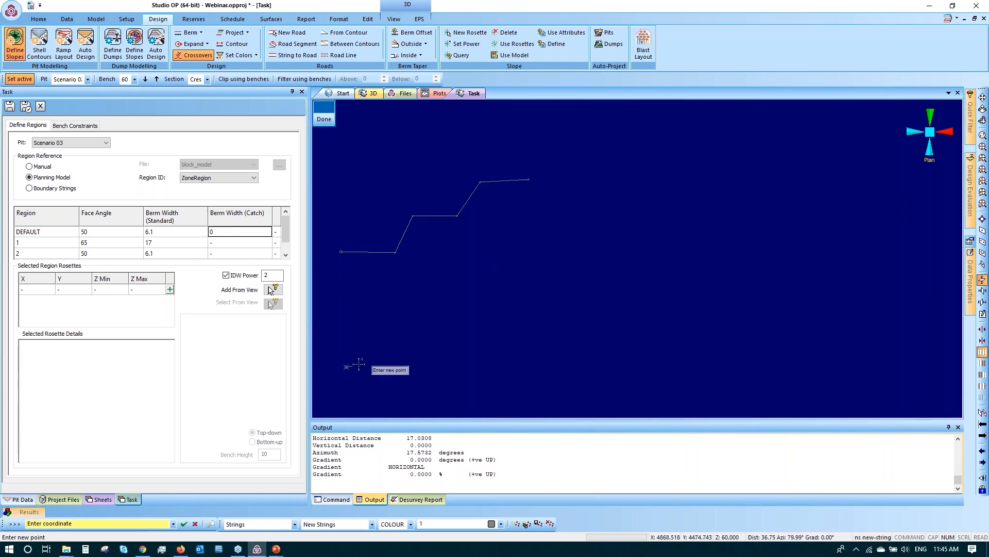
click(400, 365)
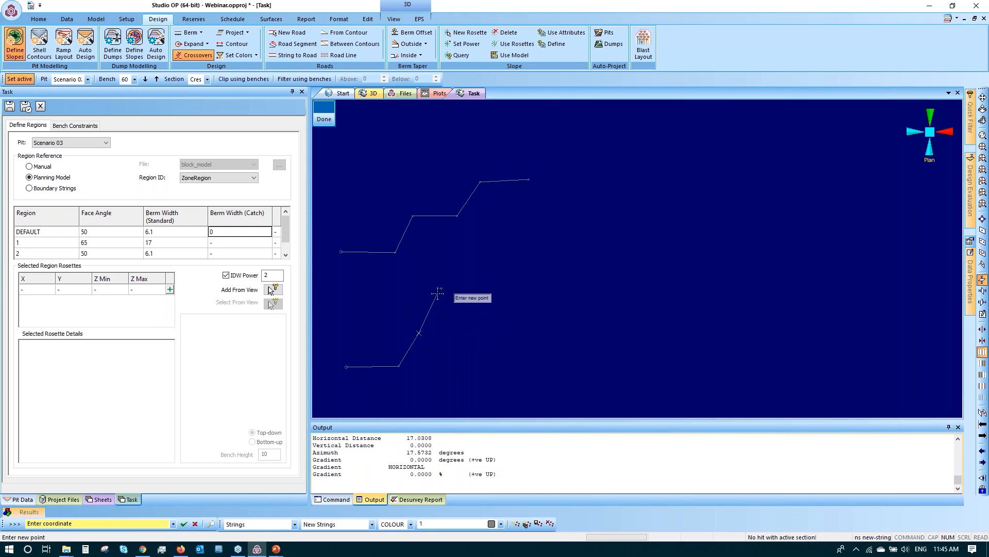
click(441, 296)
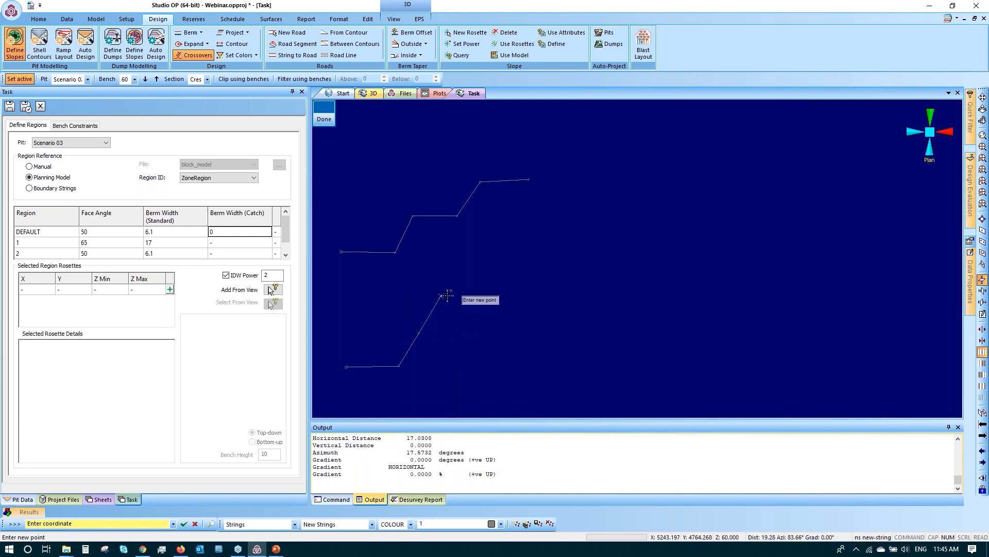
click(484, 296)
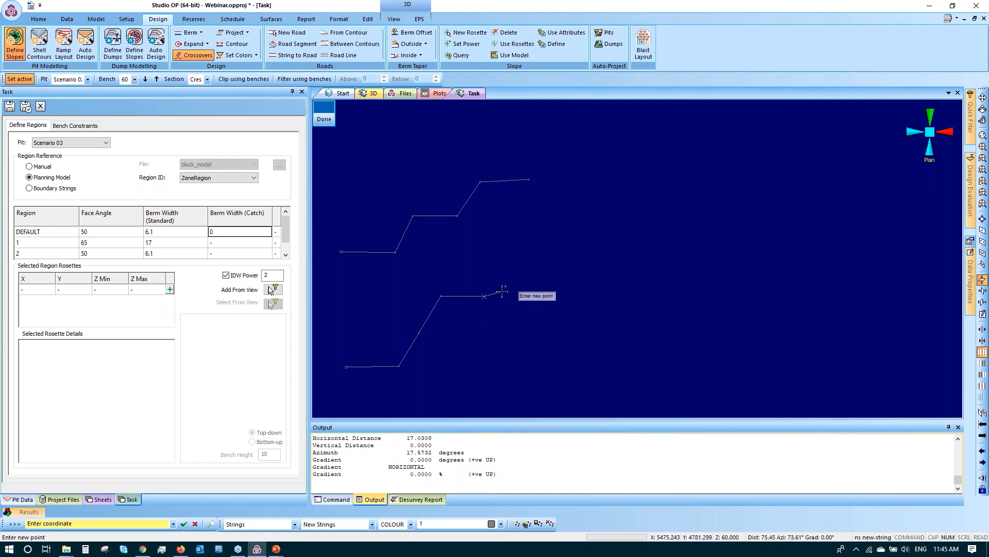
click(502, 259)
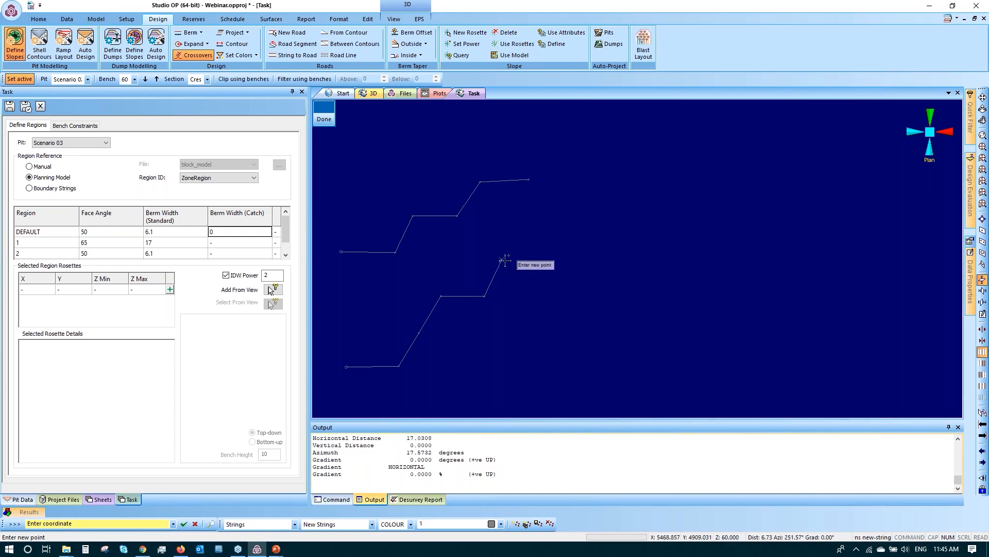
click(513, 219)
click(561, 221)
key(Escape)
- Delete both sketched bench profile strings from the 3D view
key(ctrl+a)
key(Delete)
key(Return)
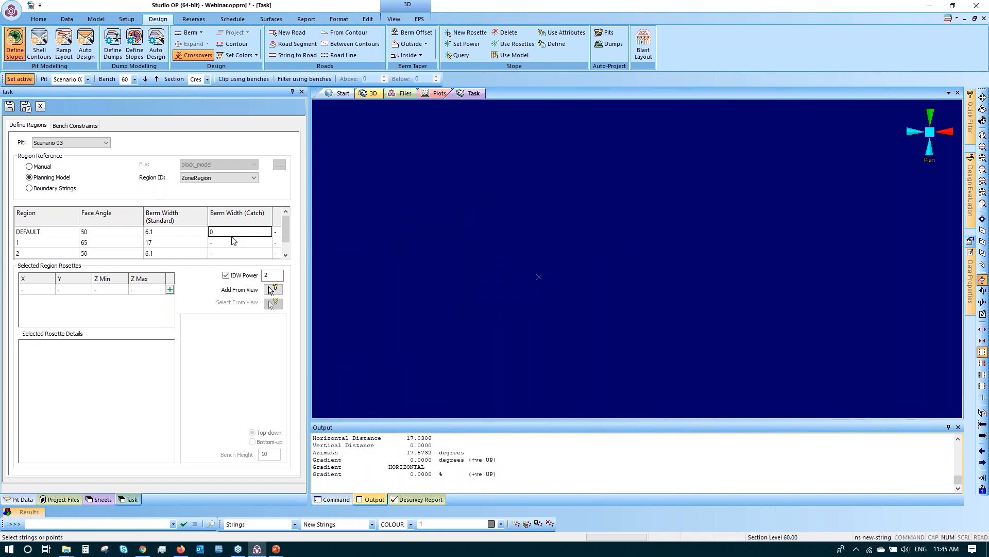
- Set the catch berm width to 6.1 for DEFAULT and Region 2 and to 0 for Region 1, and open the bench constraints
click(239, 235)
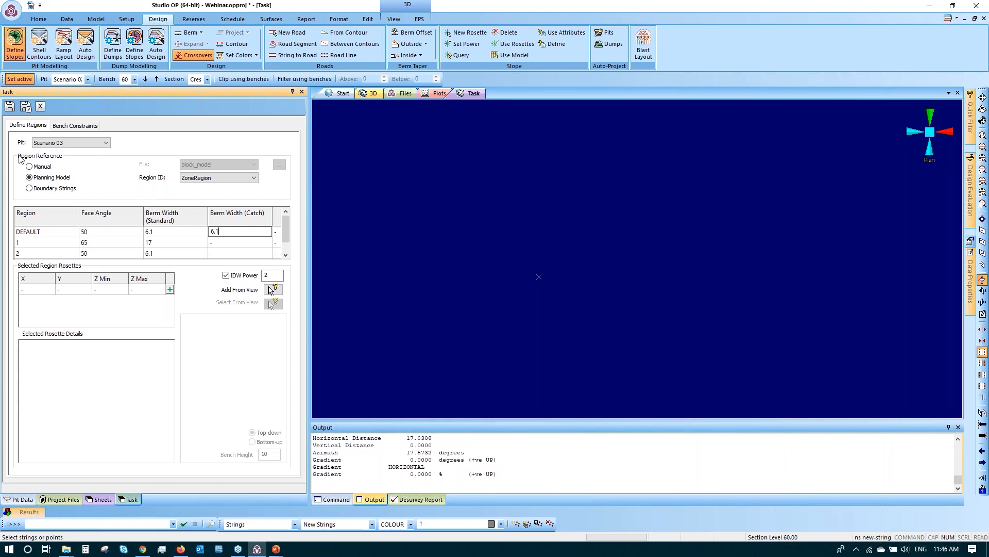
click(242, 255)
text(6.1)
click(240, 243)
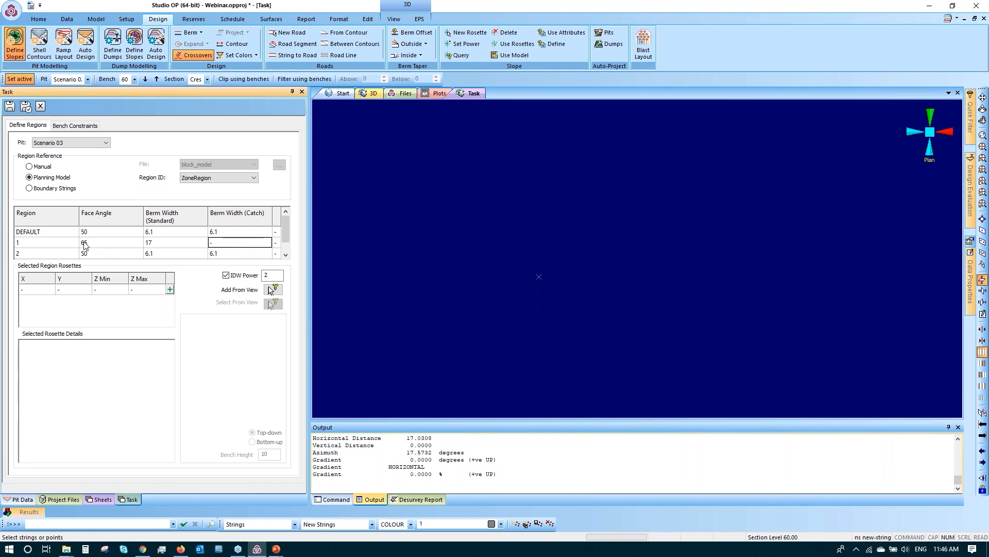
text(0)
click(76, 126)
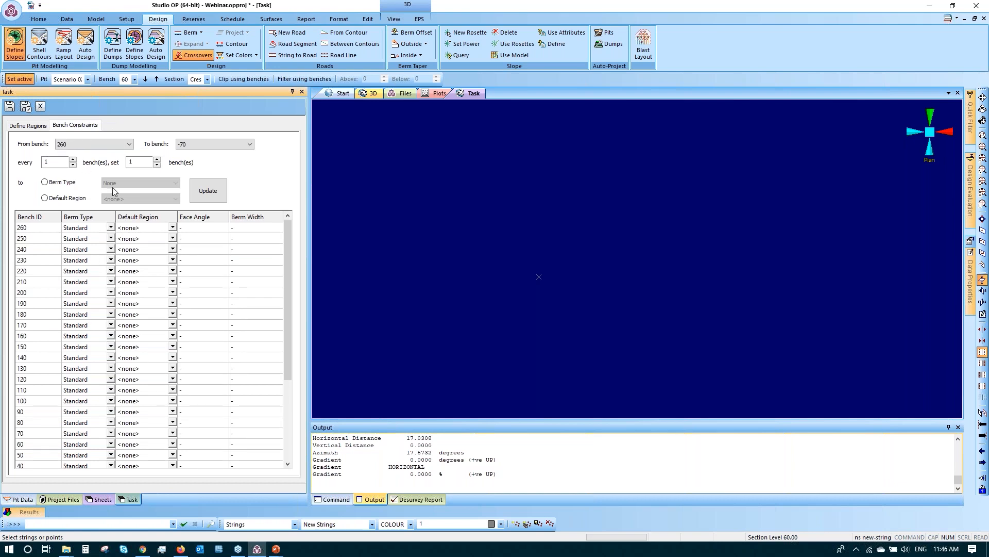
- Change the berm type individually for benches 250 and 230
click(110, 239)
click(81, 266)
click(109, 260)
click(82, 286)
mouse_move(286, 373)
mouse_down()
mouse_move(287, 420)
mouse_move(287, 381)
mouse_up()
- Apply the Standard berm type to every bench from 260 to -70
click(58, 183)
click(136, 184)
click(124, 199)
click(216, 195)
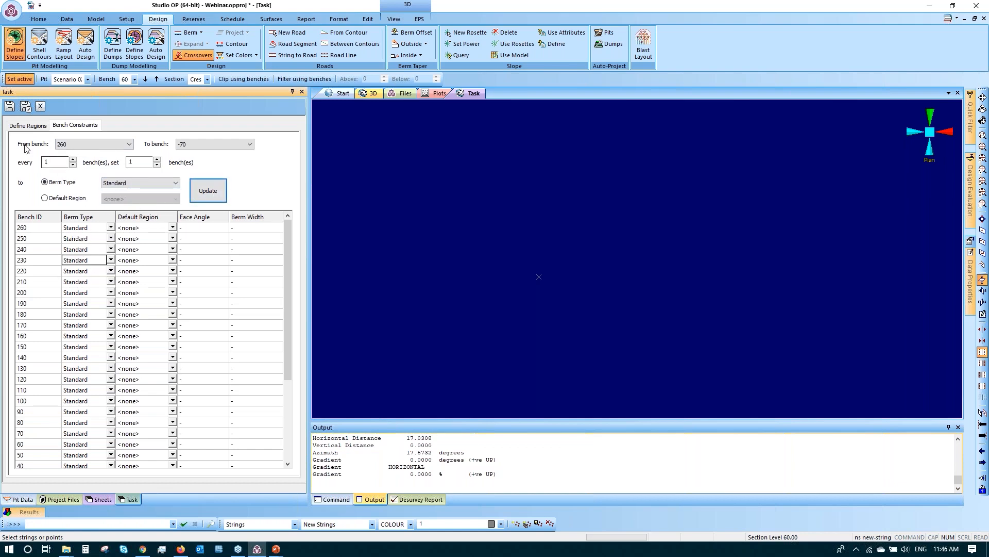
- Apply the Catch berm type to 1 bench in every 2 from 260 to -70, and save and close the slope definitions
click(73, 160)
click(140, 183)
click(123, 200)
click(214, 196)
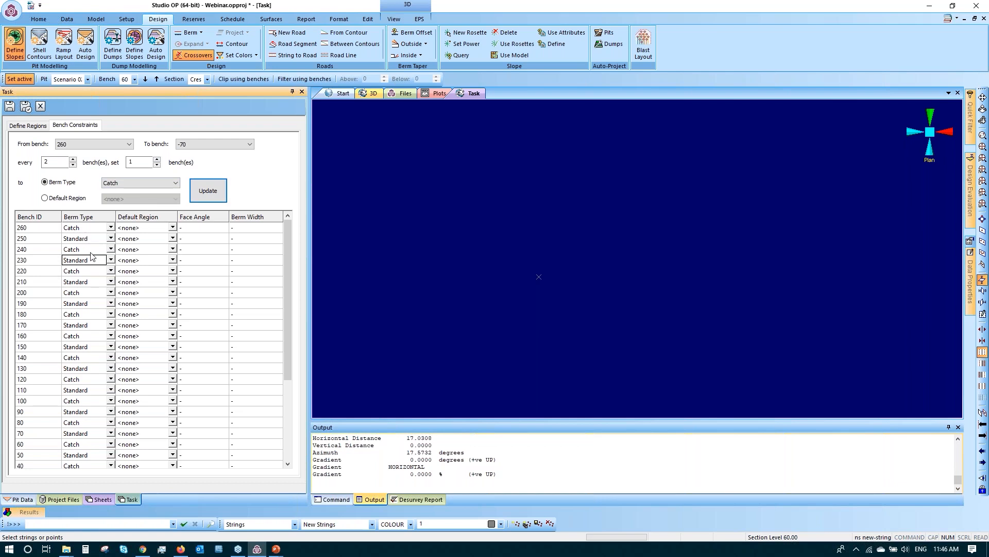
click(26, 106)
- Open the auto pit design for the Scenario 03 pit, saving the outstanding changes, and display only the design strings
click(85, 46)
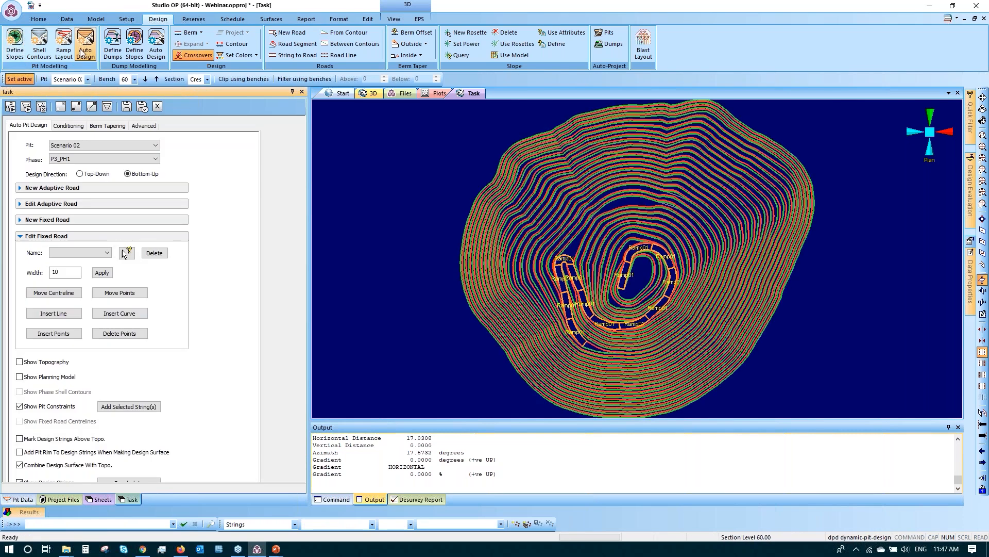
click(95, 141)
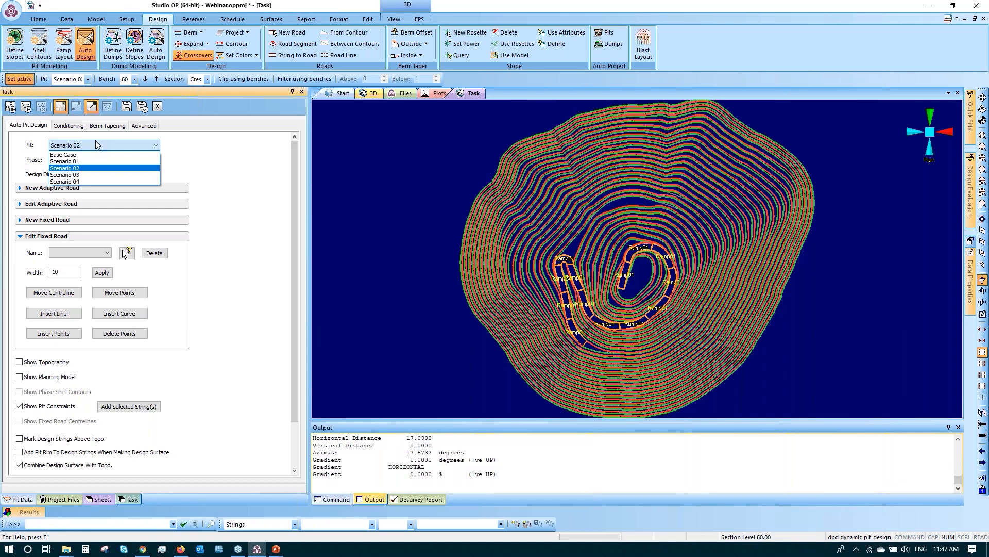
click(78, 173)
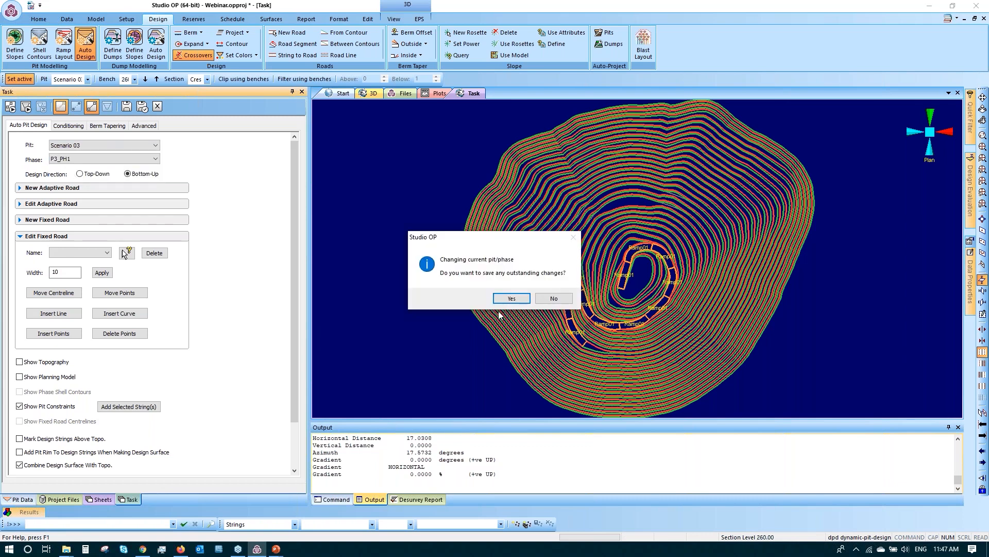
click(511, 299)
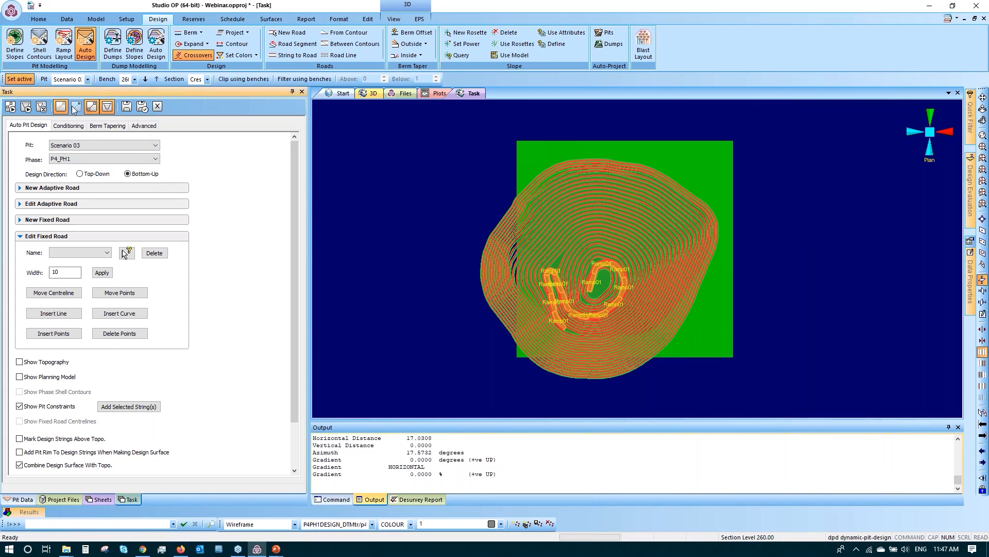
click(108, 106)
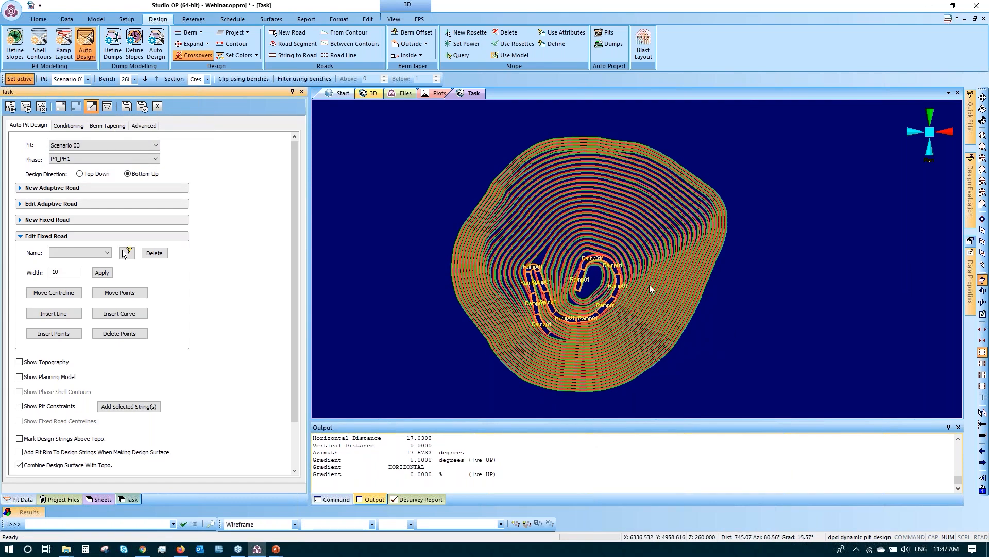
- Regenerate the Scenario 03 pit design for phase P4_PH1 with the new catch berm settings
middle_drag(650, 283, 626, 315)
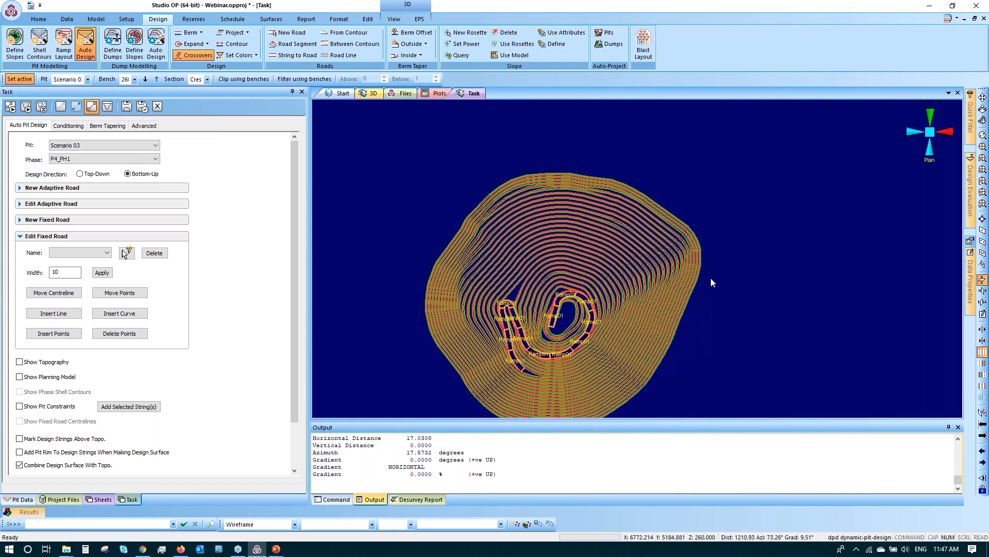
scroll(681, 274, up, 1)
scroll(681, 274, up, 1)
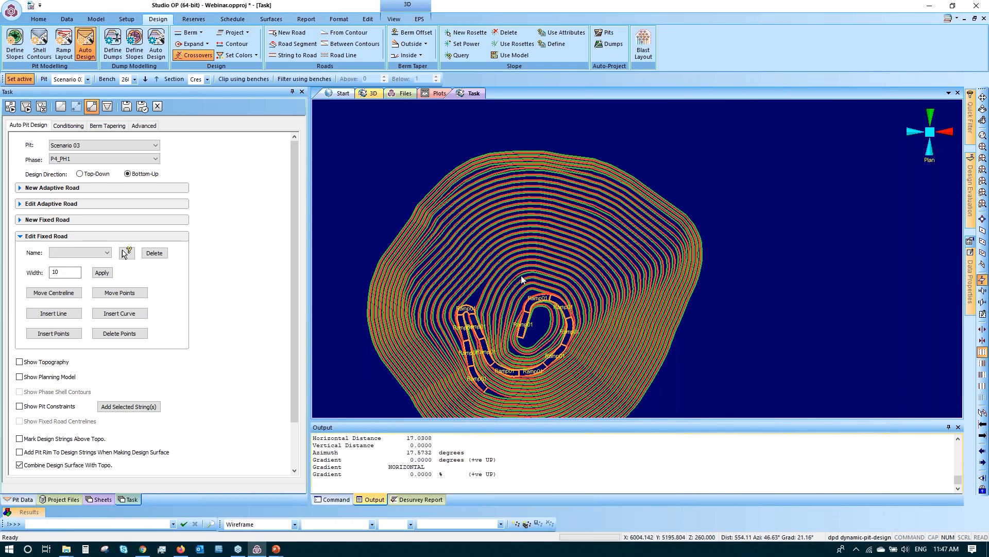
click(11, 108)
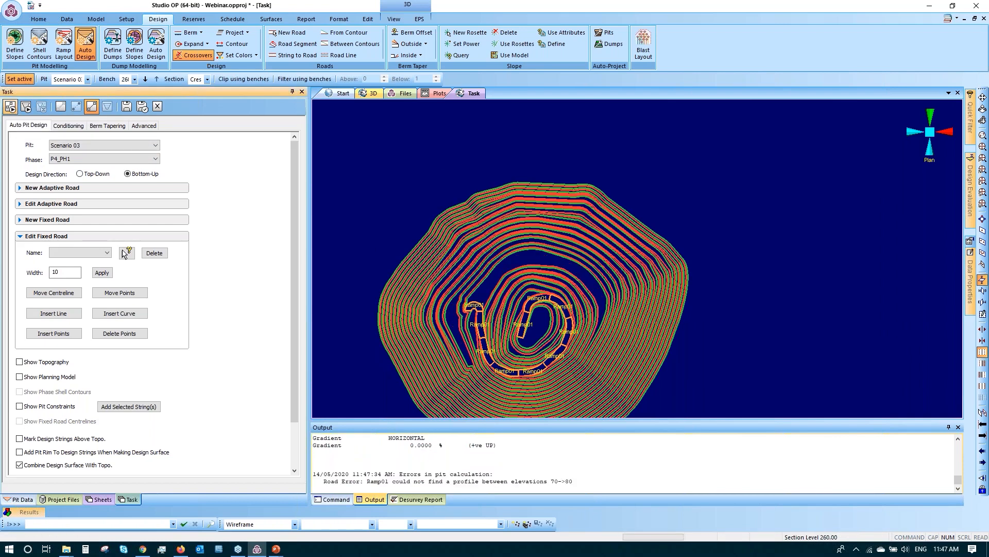
- Inspect the bench spacing and berm transitions on the upper walls of the regenerated pit in a tilted close-up
shift+drag(539, 273, 518, 281)
scroll(518, 281, up, 4)
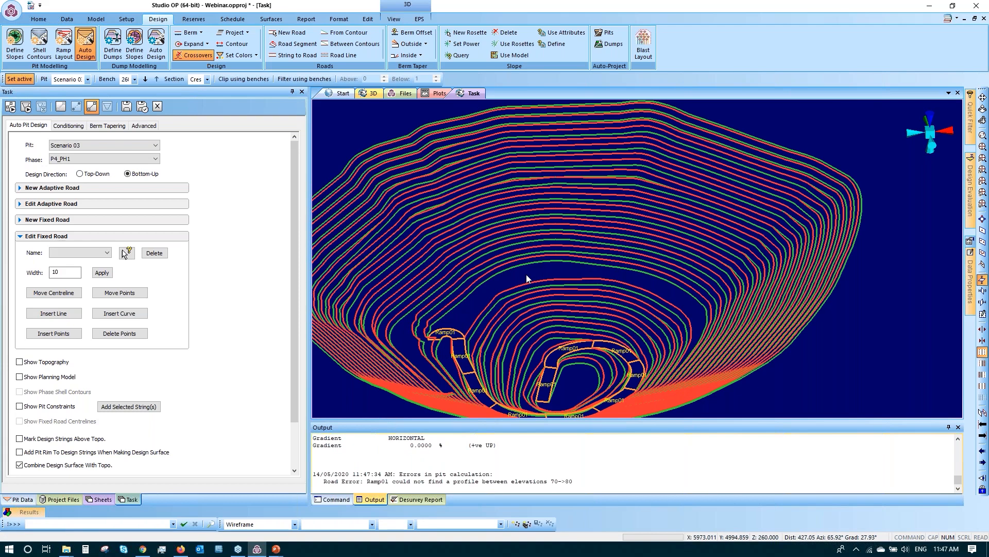
scroll(589, 176, up, 5)
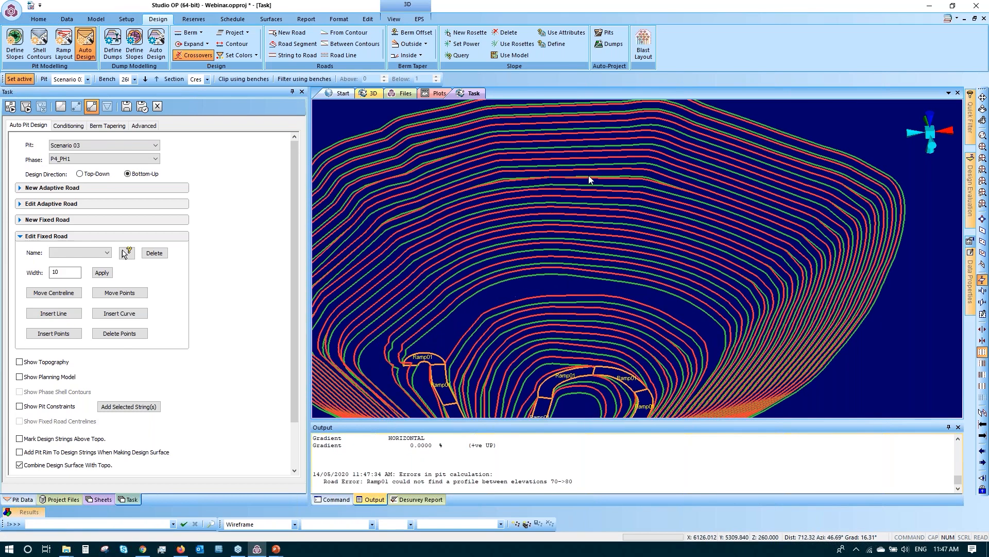
middle_drag(589, 175, 559, 322)
scroll(559, 308, up, 1)
scroll(559, 322, up, 1)
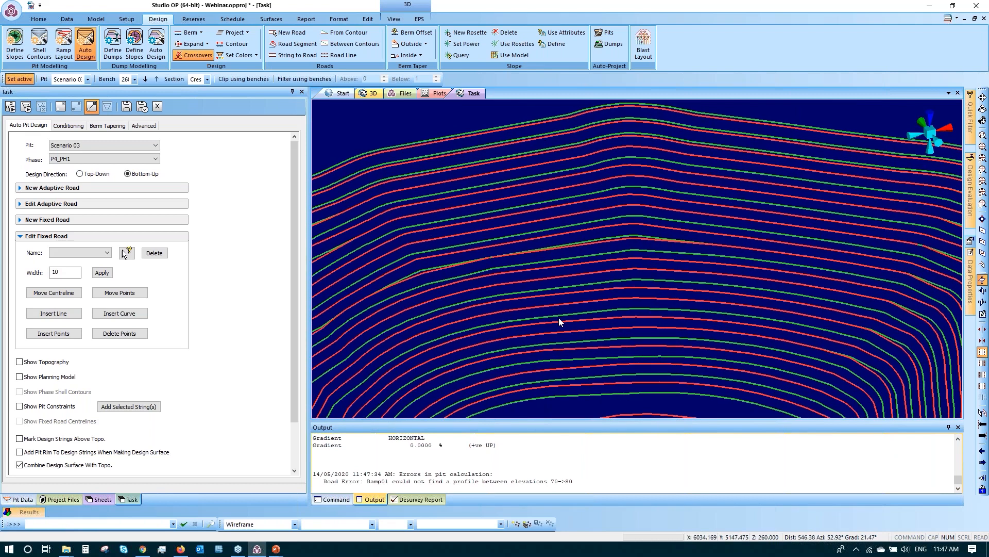
- Highlight one bench string on the tilted upper wall and align the display to plan
click(554, 302)
click(545, 277)
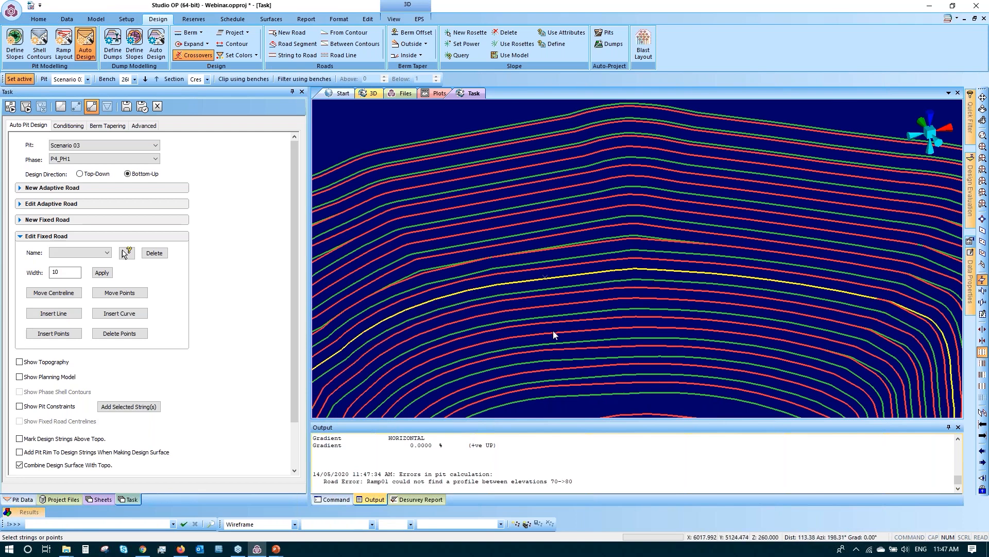
key(a)
key(w)
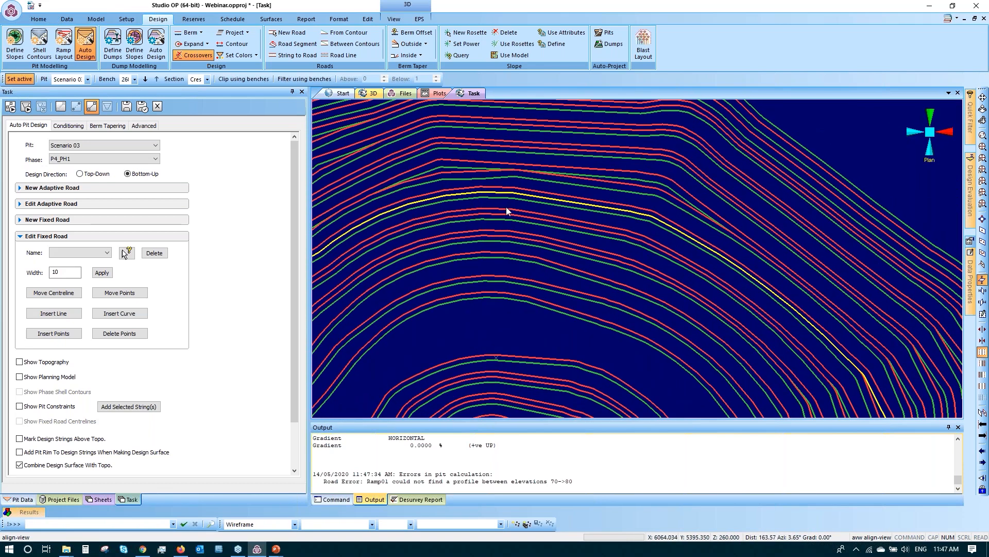
- Clip the pit strings to bench 120 with 0 benches below
click(119, 79)
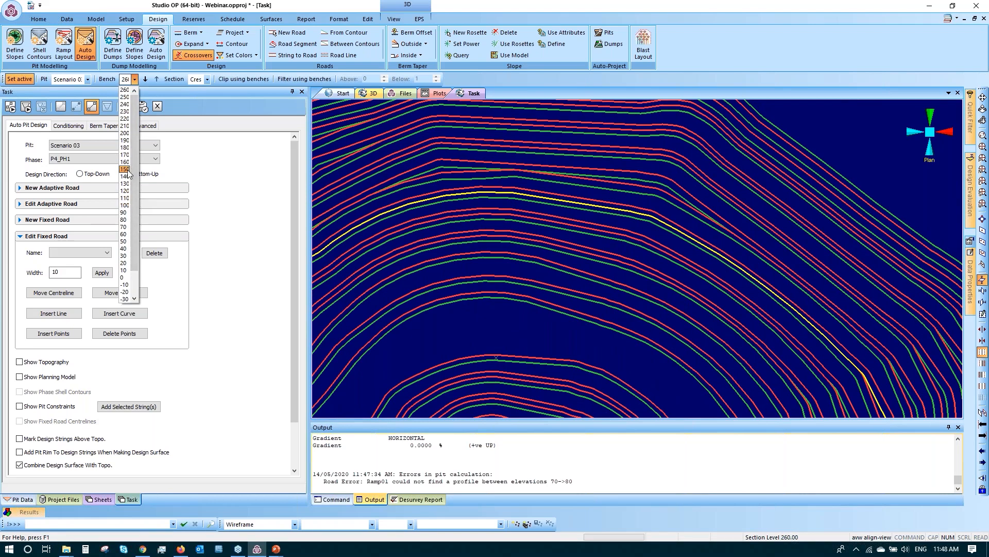
click(125, 169)
click(134, 80)
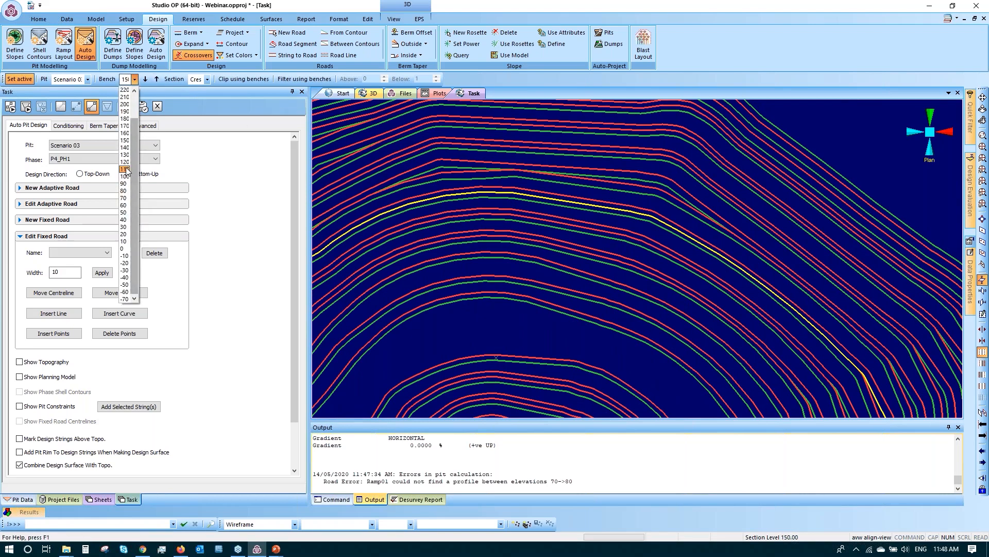
click(124, 161)
click(230, 82)
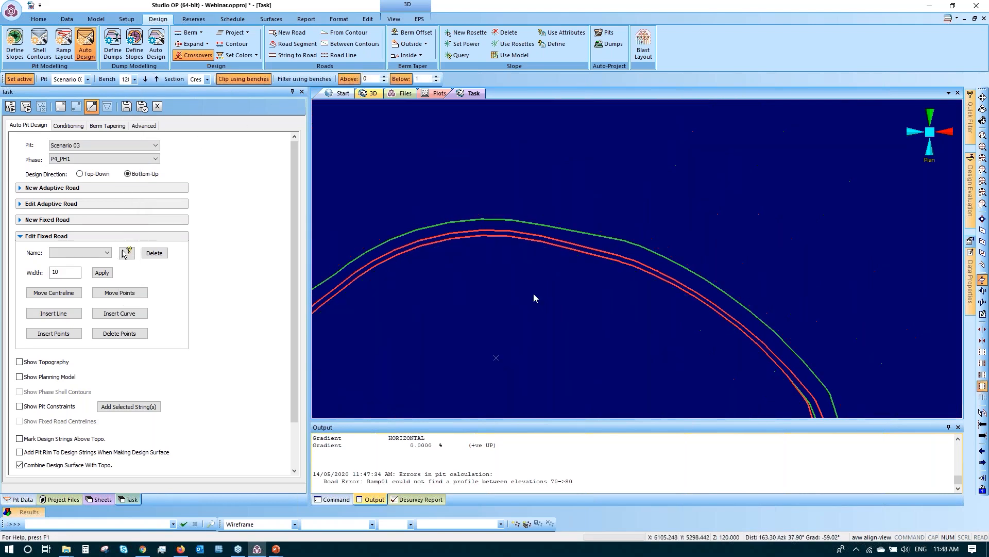
click(436, 81)
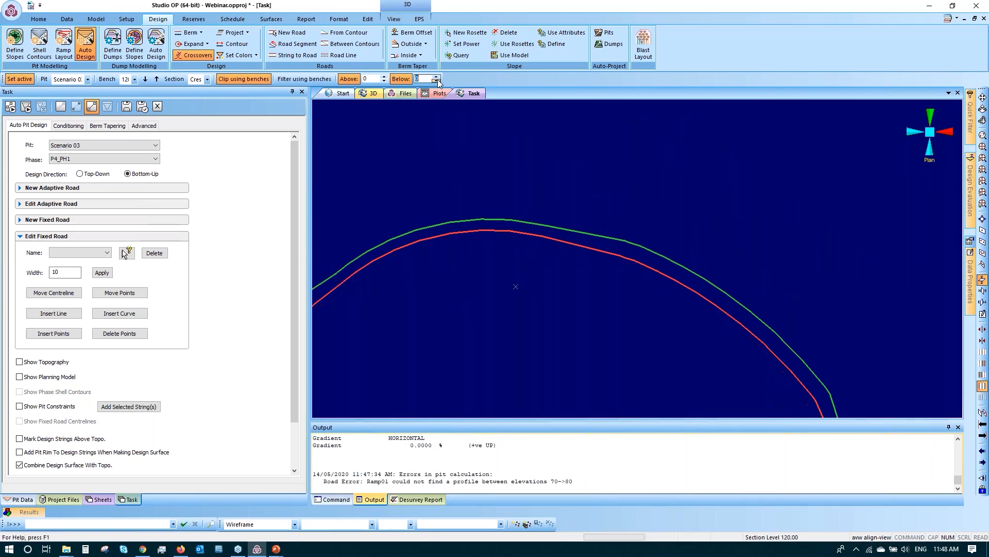
- Highlight the outer and inner strings of bench 120 in turn to identify its berm
click(545, 305)
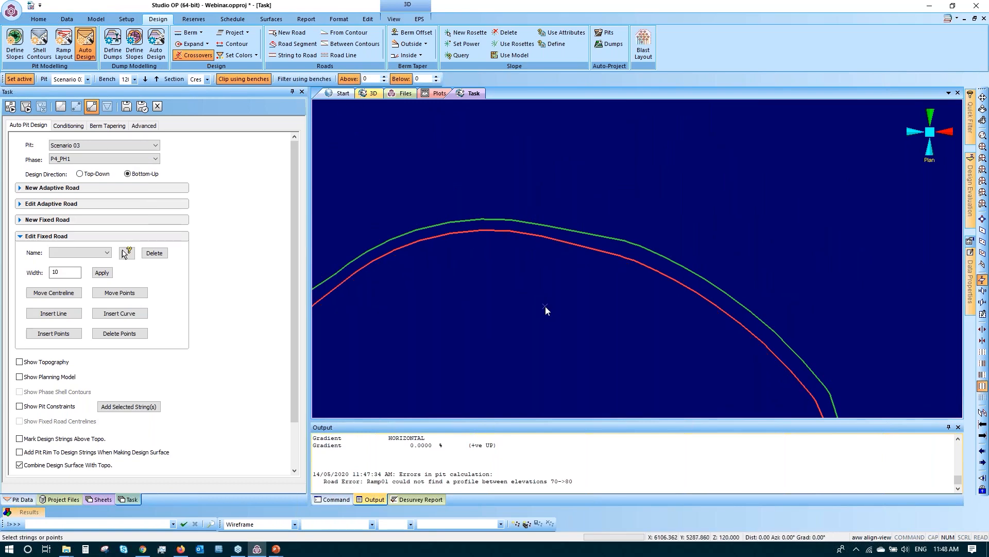
click(516, 219)
click(522, 235)
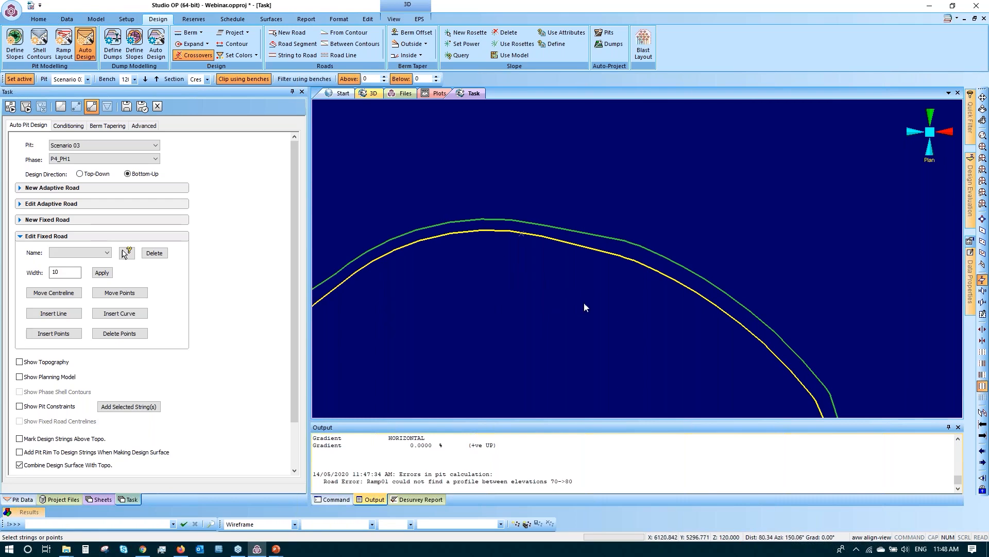
middle_drag(520, 297, 596, 305)
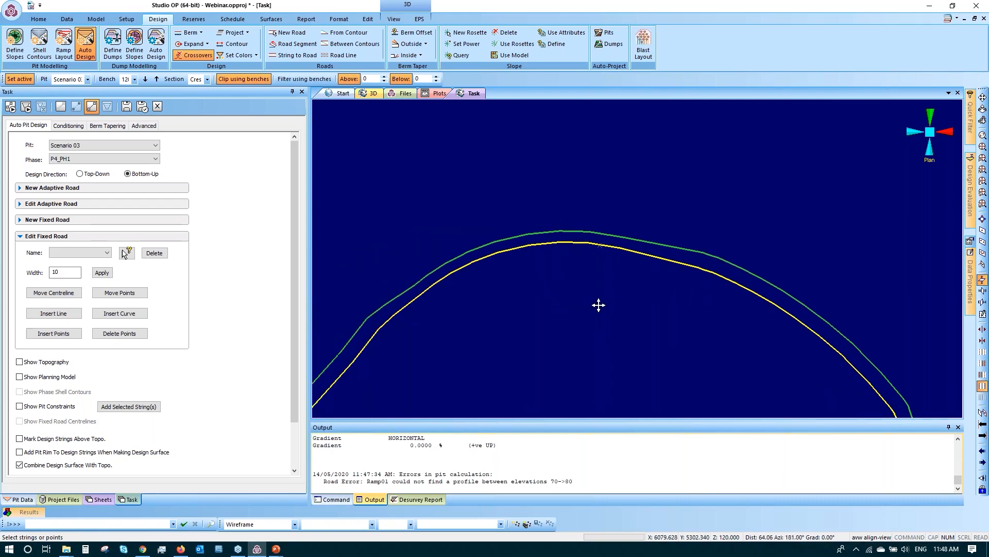
- Measure the horizontal berm width between the two bench 120 strings at two places along the northern wall
key(q)
key(l)
scroll(584, 278, up, 1)
click(589, 225)
click(588, 238)
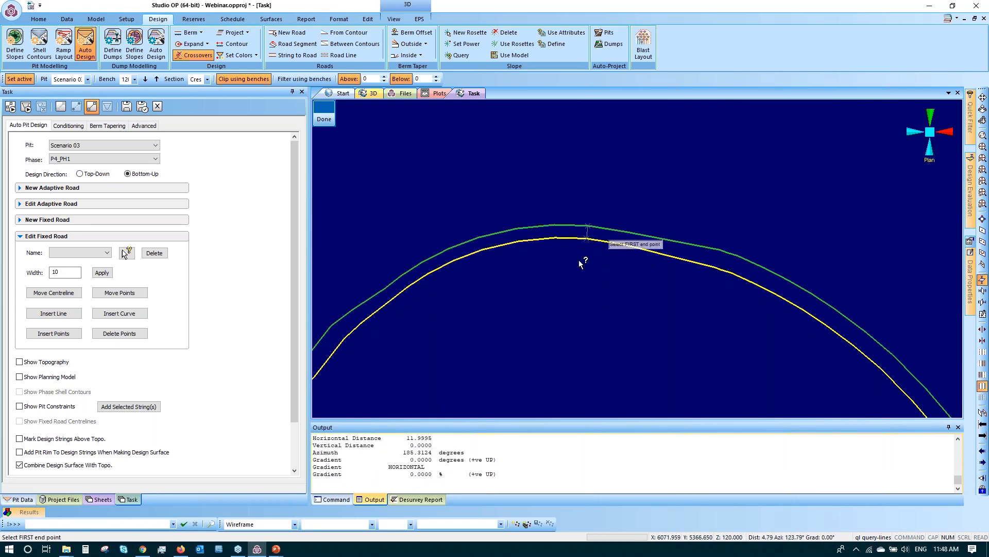
click(434, 440)
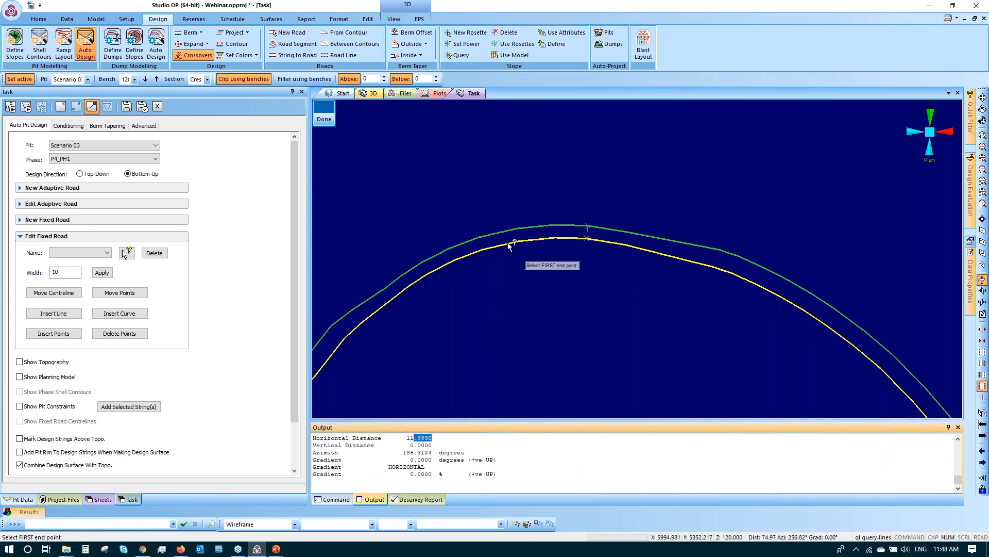
click(516, 228)
click(448, 257)
key(Escape)
- Extend the clipping around bench 120 to 1 bench above and 0 below to compare the berms
scroll(577, 293, down, 1)
middle_drag(576, 292, 508, 301)
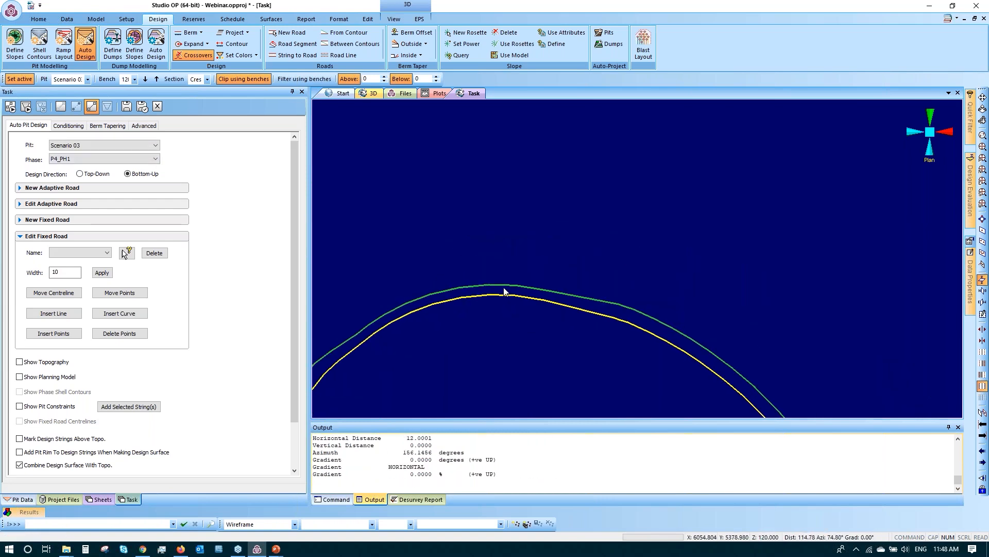
click(384, 76)
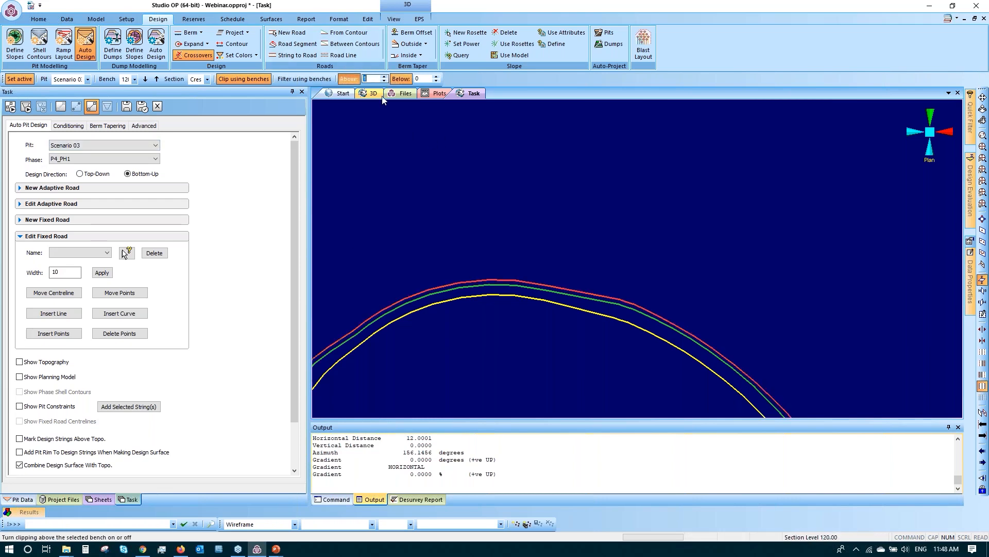
middle_drag(485, 293, 474, 328)
scroll(474, 327, up, 2)
click(435, 77)
click(436, 81)
click(384, 77)
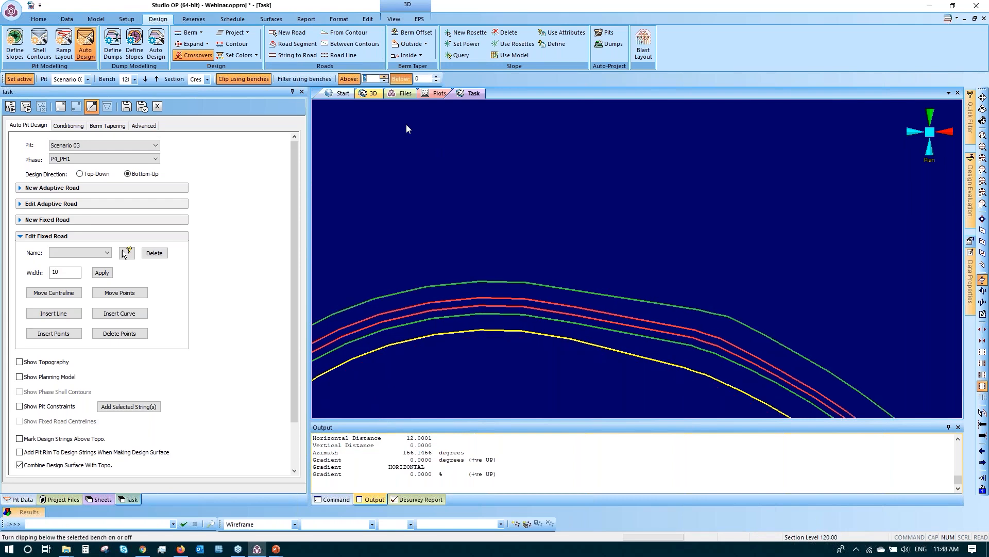
click(384, 81)
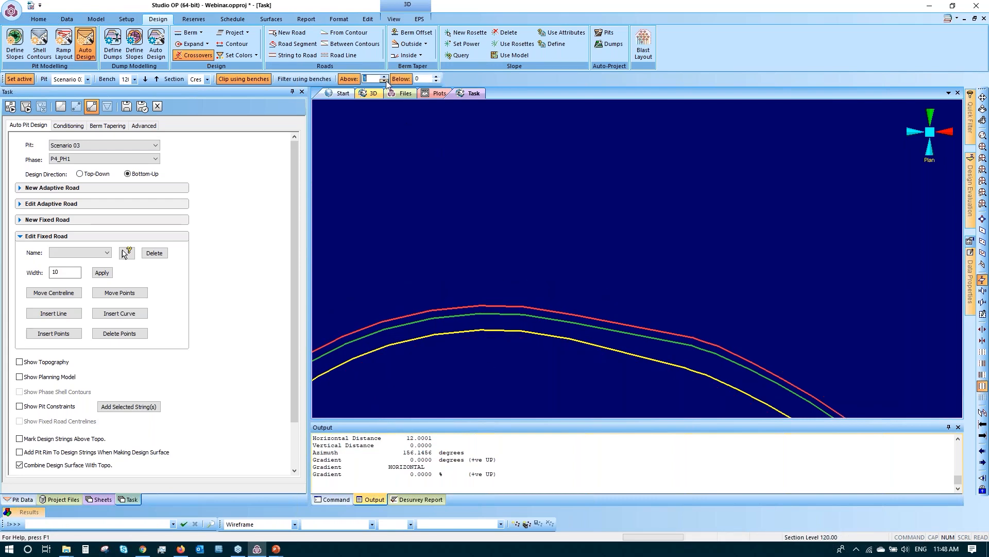
- Select the outermost displayed string above bench 120 and trace it around the pit
scroll(527, 315, down, 1)
scroll(528, 315, up, 3)
click(512, 304)
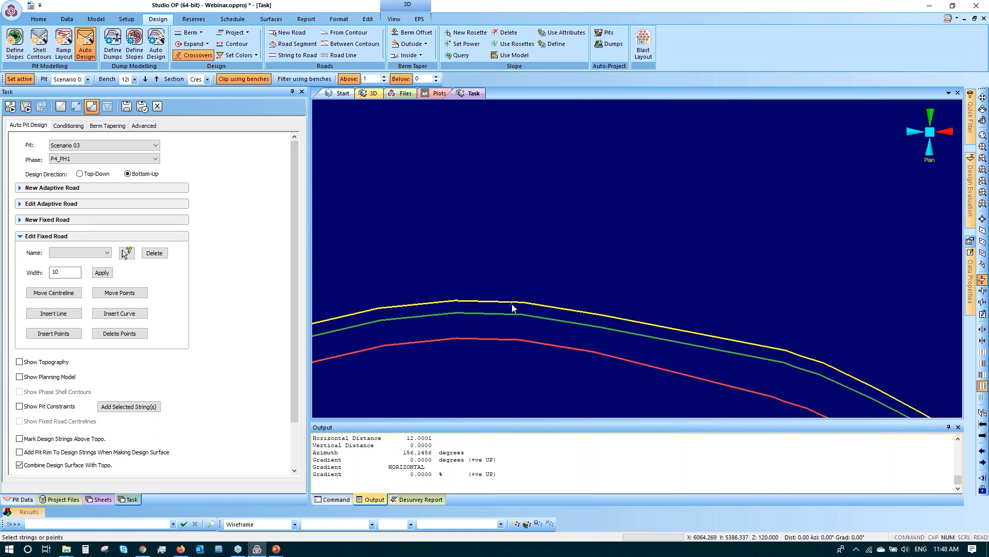
scroll(511, 305, down, 4)
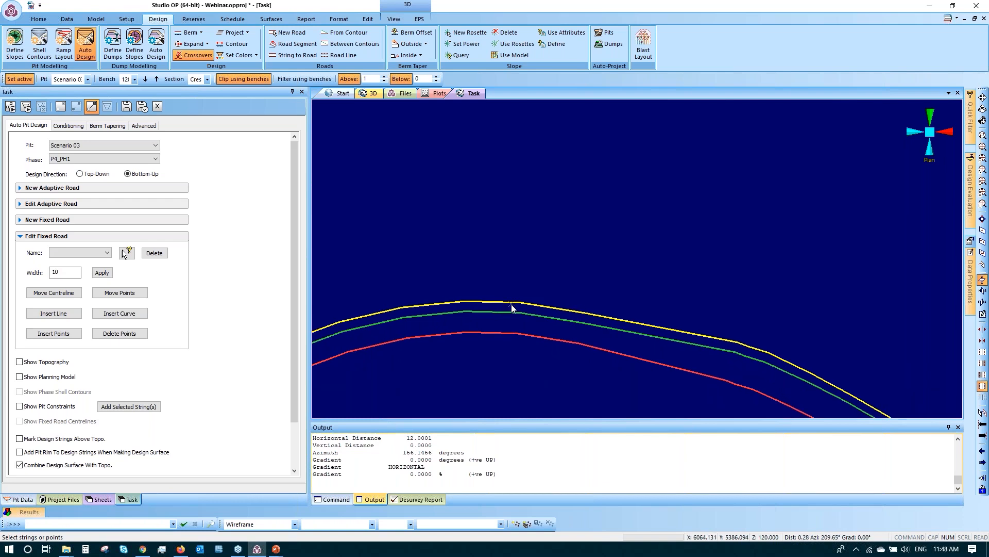
scroll(524, 338, down, 3)
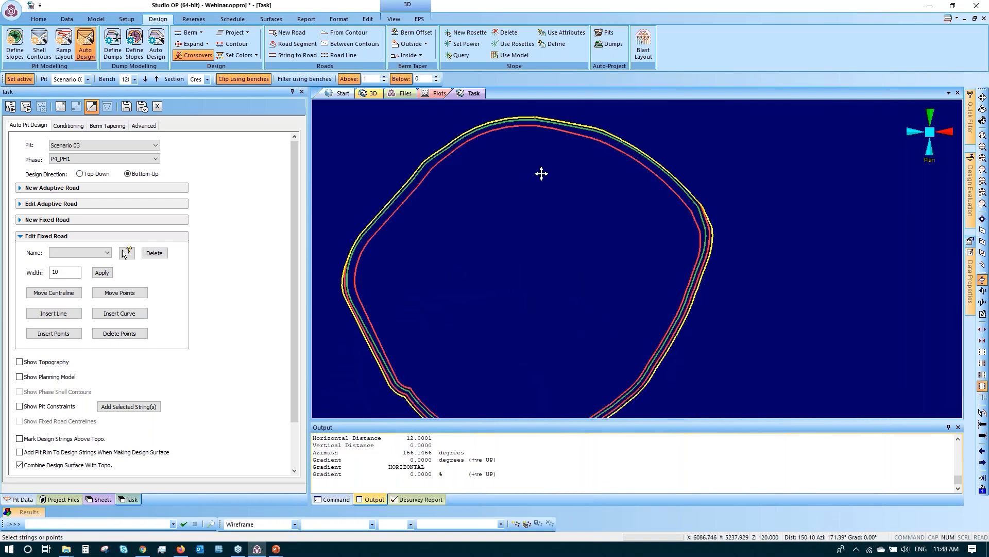
- Clip the display to bench 130 with 0 benches above, highlight its strings and clear the selection
click(147, 80)
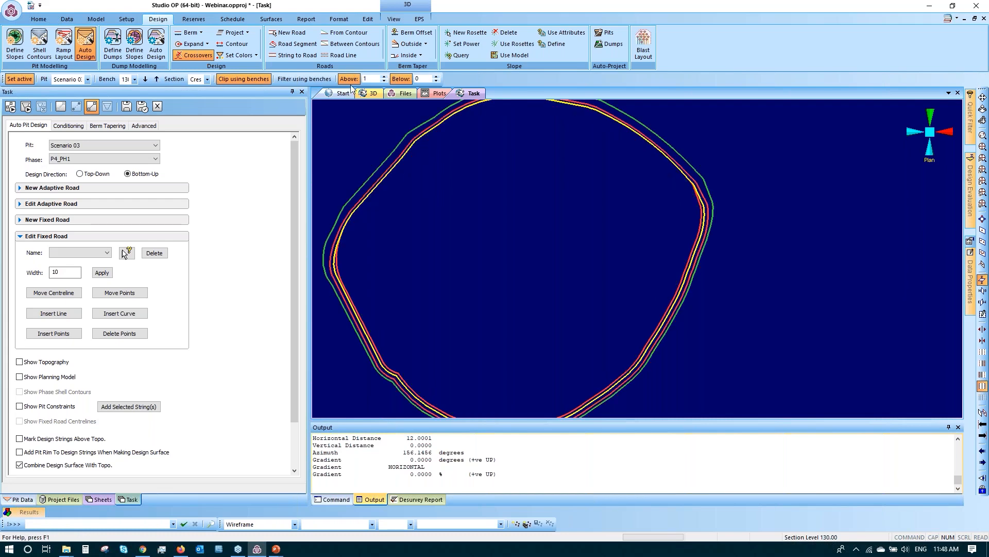
click(385, 81)
click(384, 81)
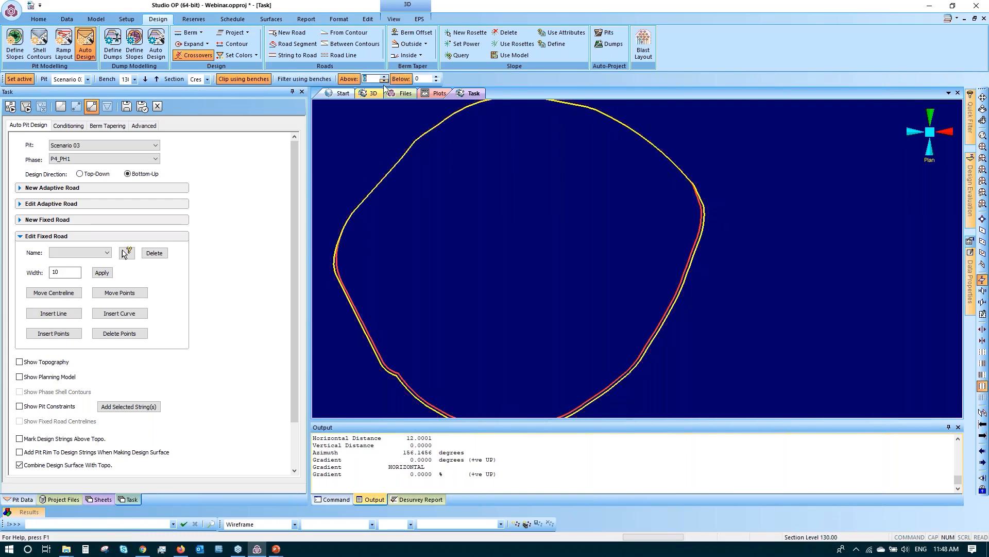
click(478, 211)
click(631, 159)
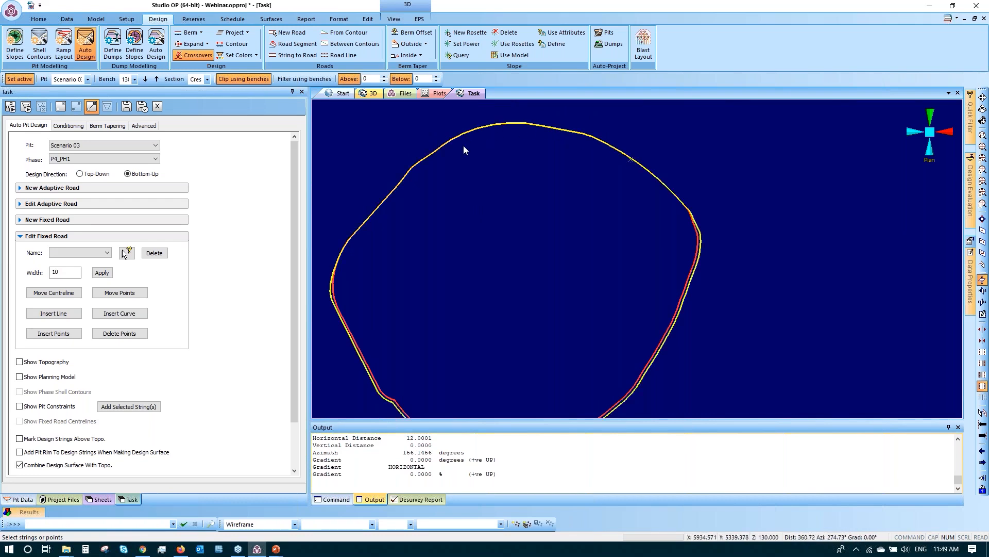
click(477, 170)
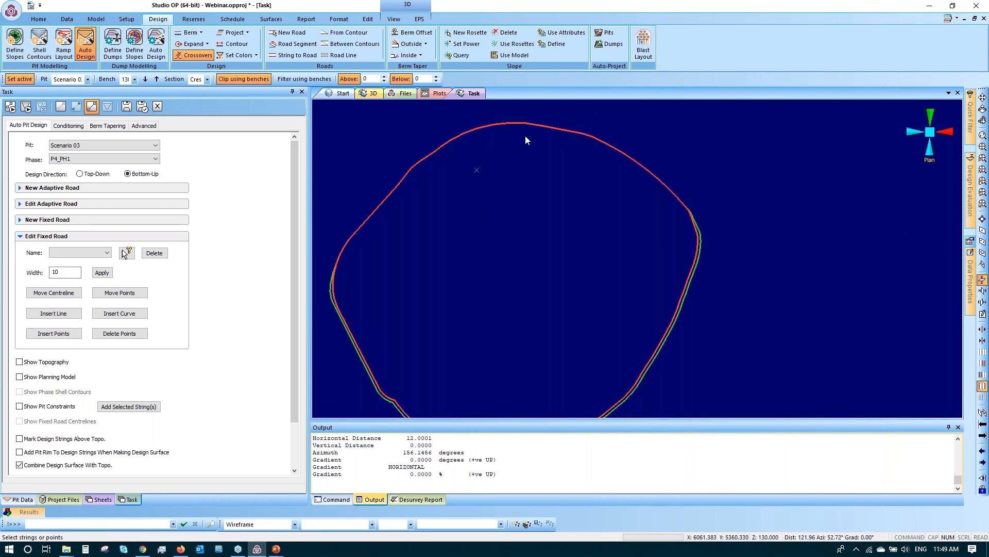
- Examine where the bench 130 strings merge and separate on the eastern and western sides of the pit
middle_drag(708, 233, 678, 169)
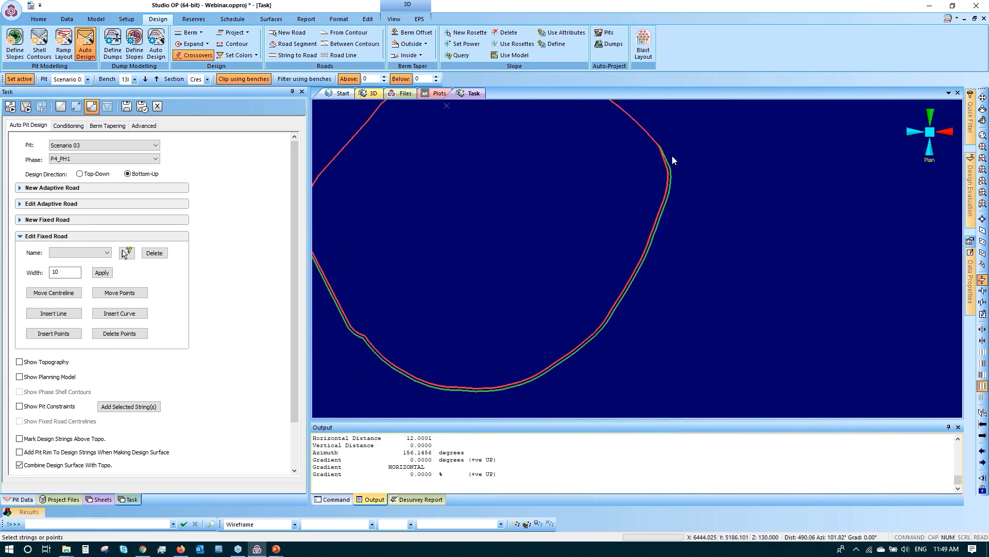
mouse_move(669, 239)
shift+mouse_down()
mouse_move(701, 252)
mouse_move(669, 244)
shift+mouse_up()
key(a)
key(v)
key(w)
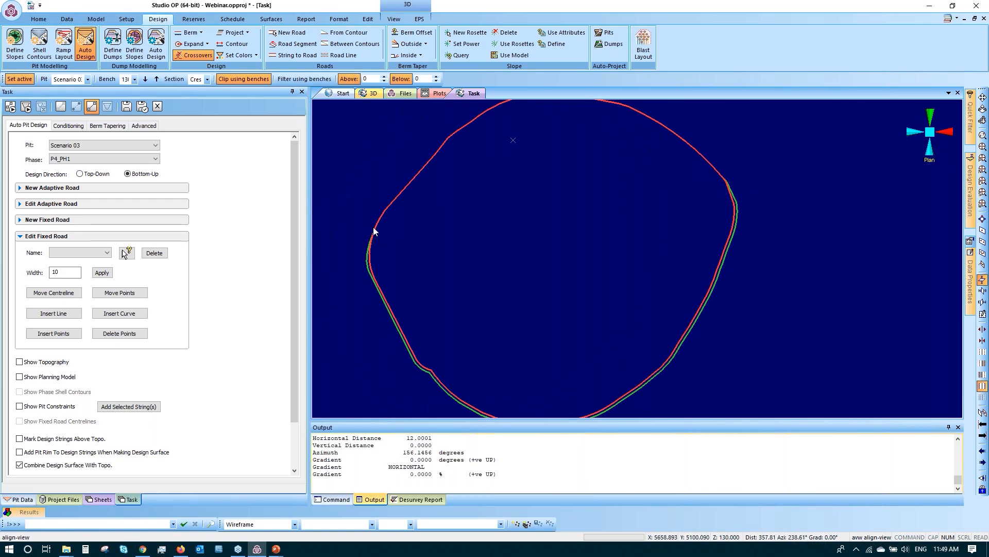
scroll(569, 273, down, 2)
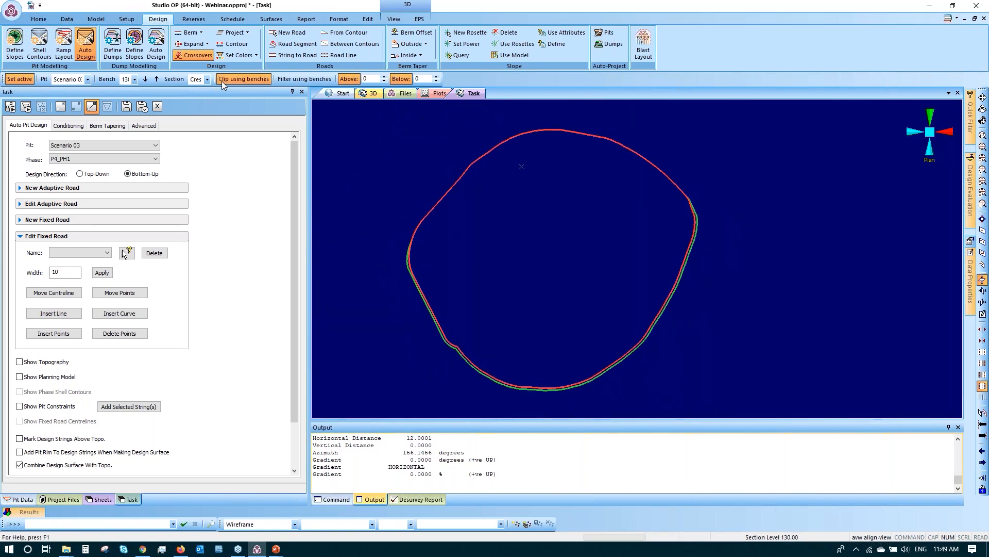
- Turn off bench clipping and display only the pit constraints around the broken end of Ramp01
click(222, 81)
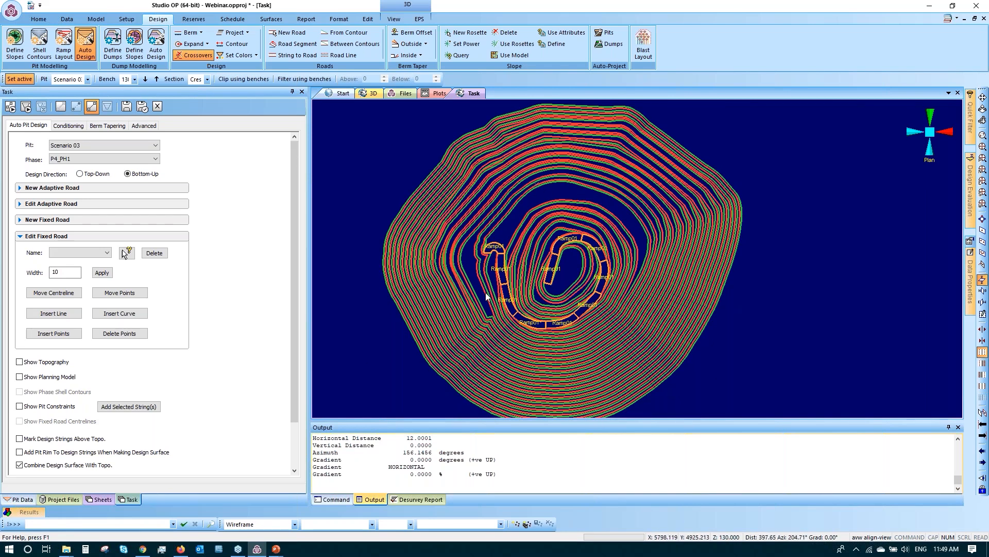
scroll(481, 294, up, 5)
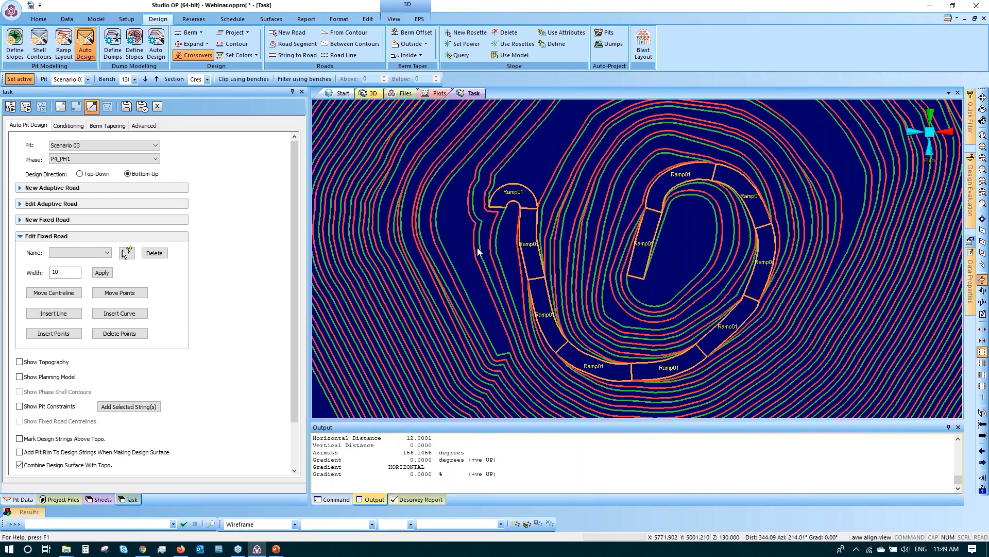
middle_drag(507, 214, 471, 275)
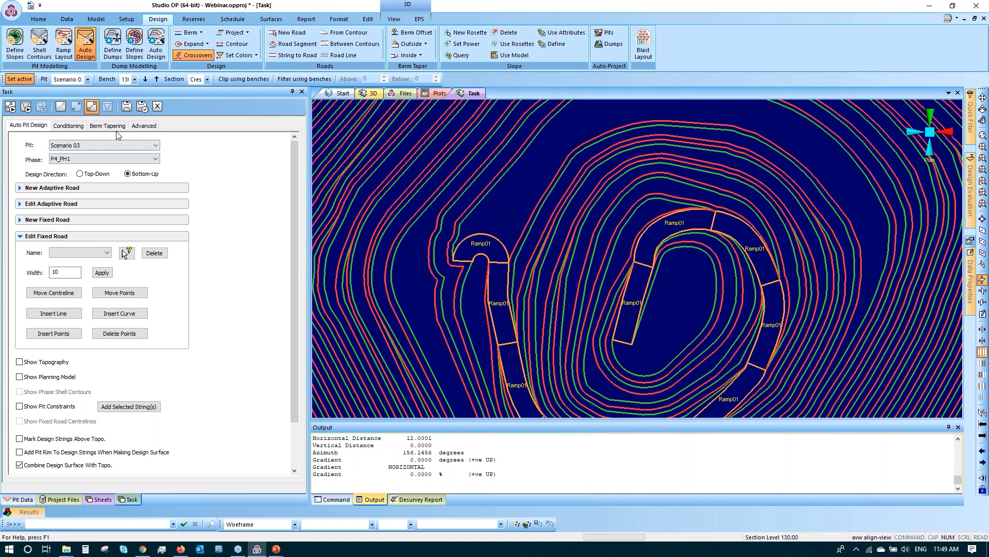
click(93, 107)
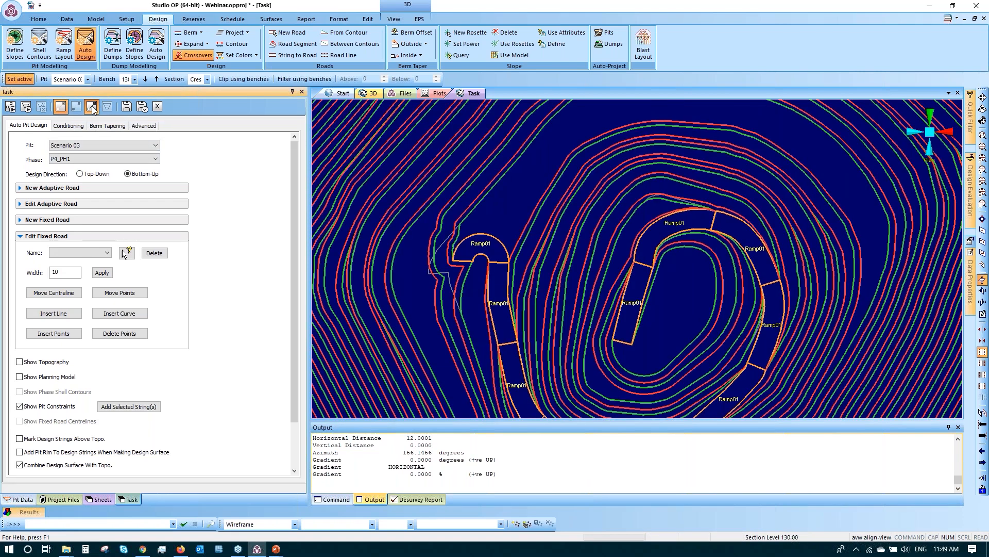
- Delete the pit constraint string with the notch beside the broken end of Ramp01
click(446, 269)
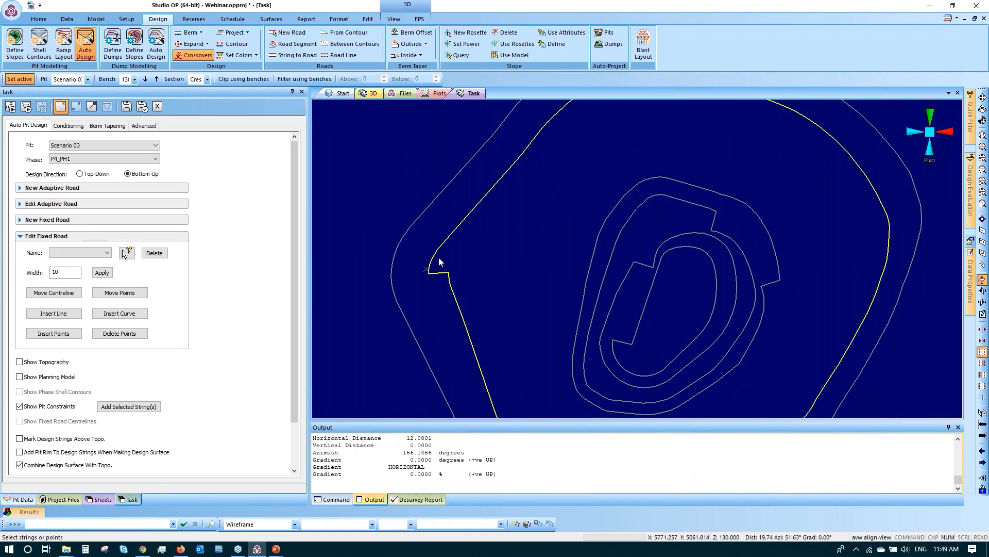
key(Delete)
key(Return)
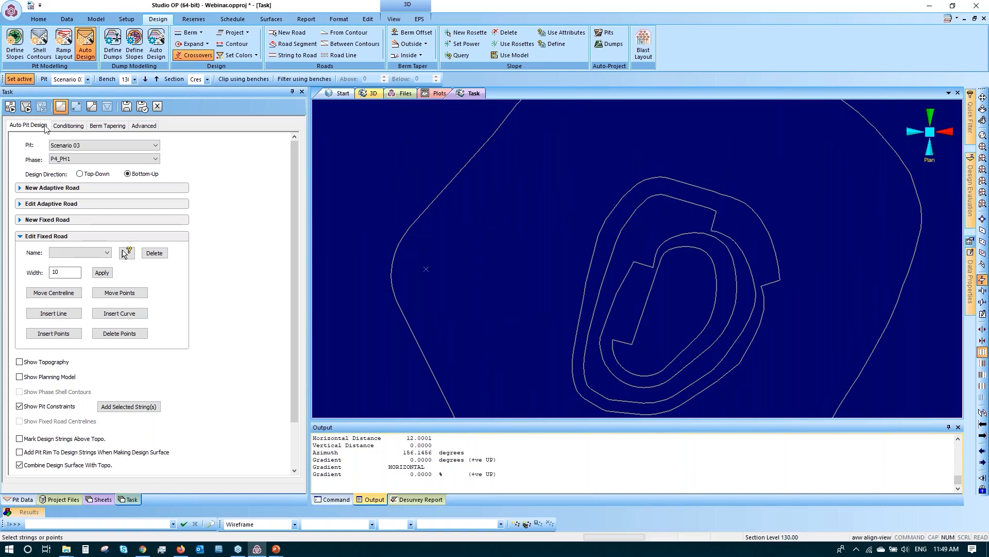
- Display the design strings again, regenerate the Scenario 03 pit design and check the full Ramp01 layout
click(92, 106)
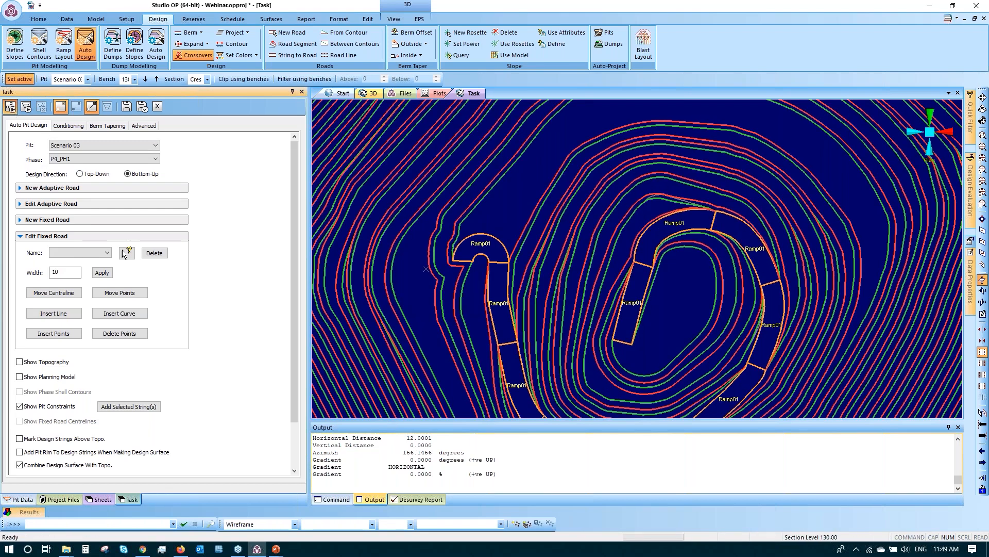
middle_drag(633, 343, 611, 226)
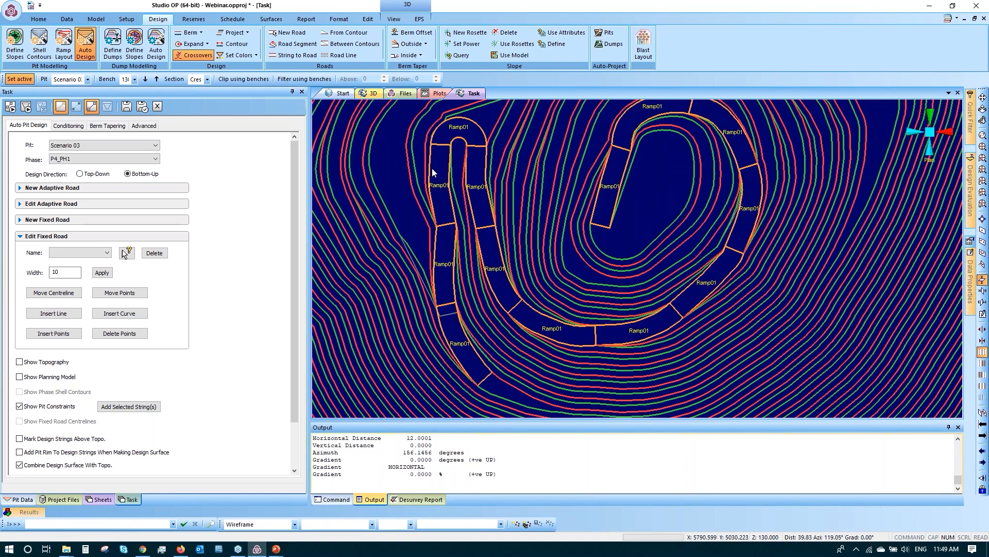
scroll(520, 294, down, 3)
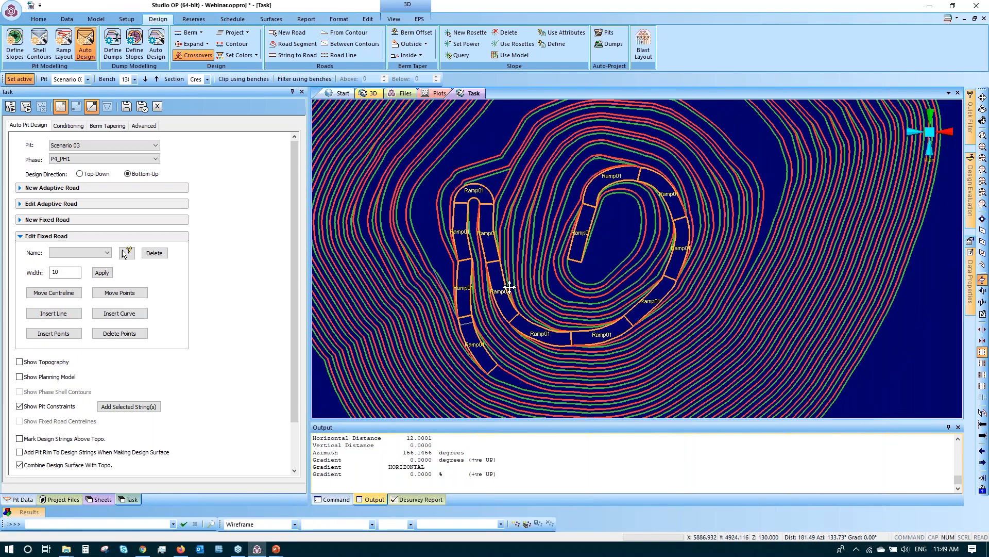
scroll(427, 224, down, 3)
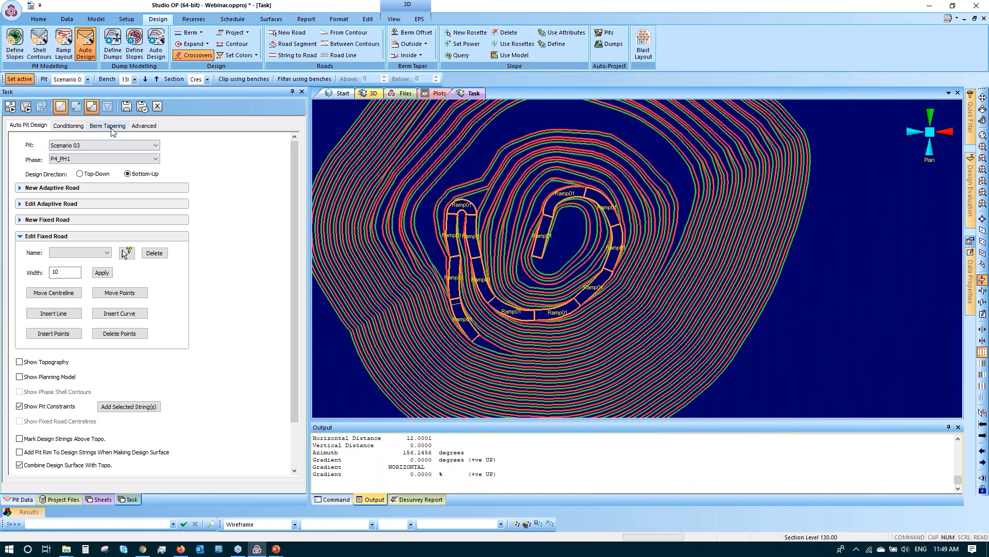
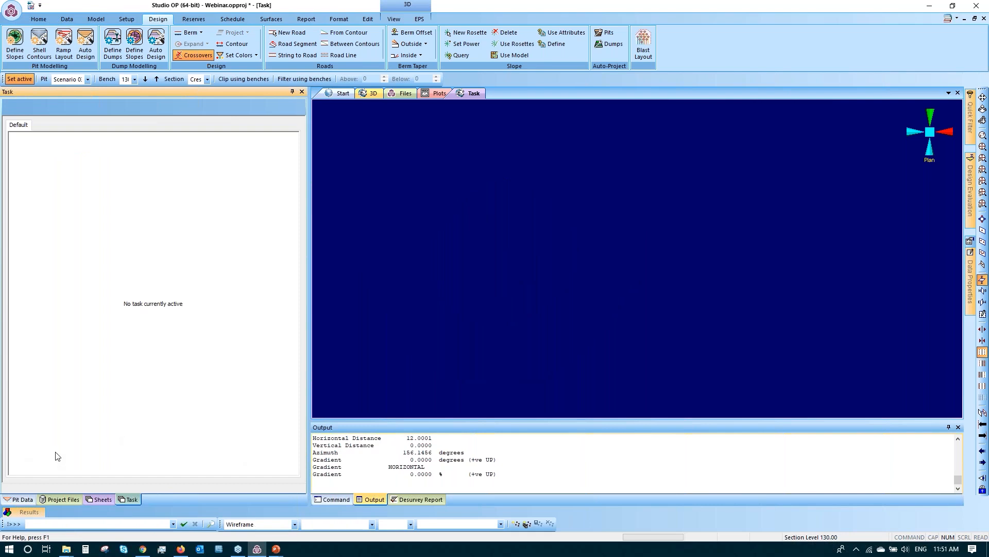
- Load the 02aGeotechtr, 02bGeotechtr and 02cGeotechtr wireframes from the project files into the 3D view
click(73, 500)
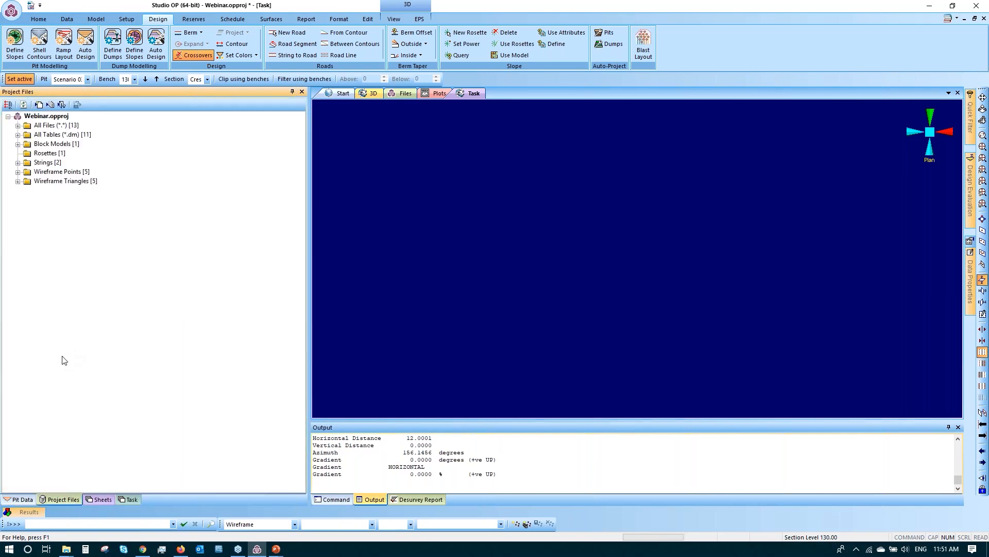
click(19, 172)
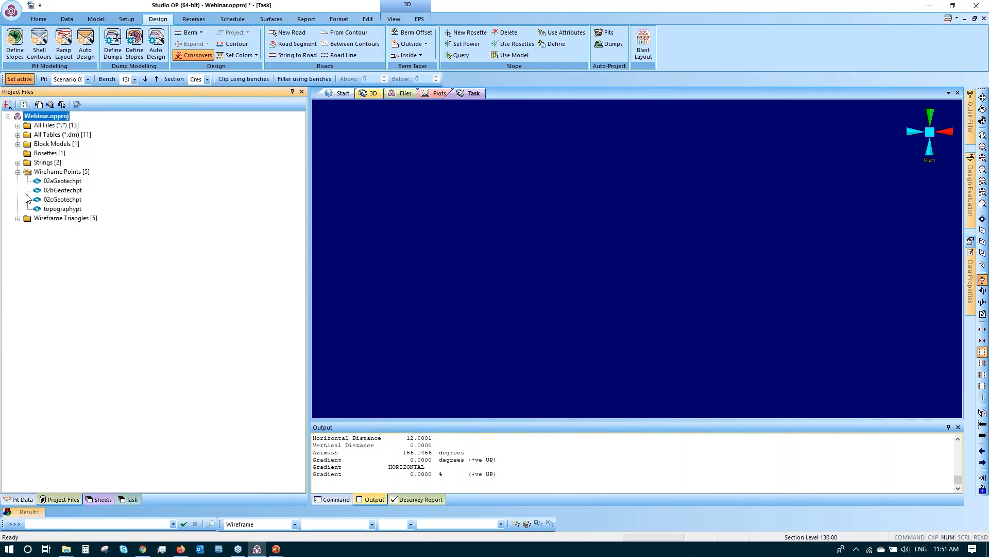
click(18, 172)
click(18, 180)
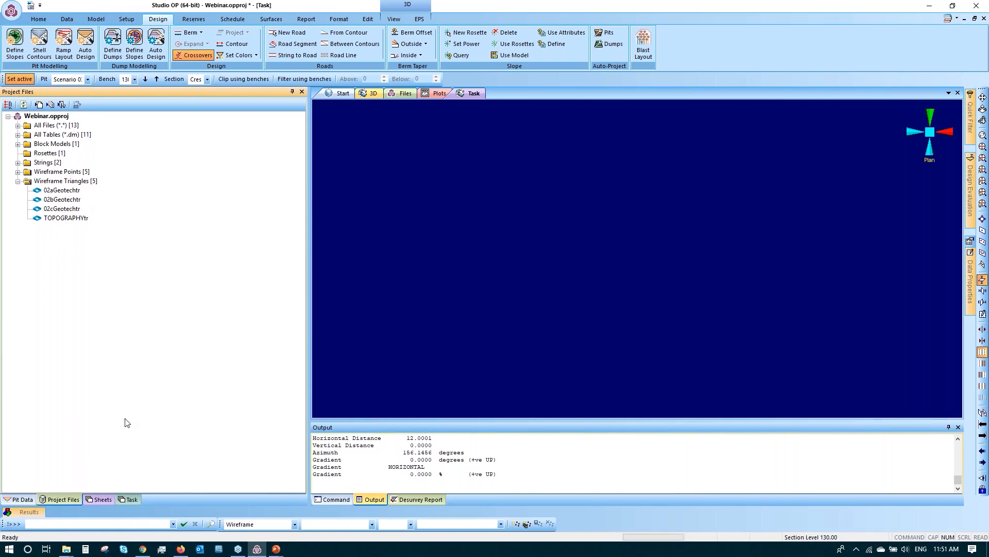
click(55, 507)
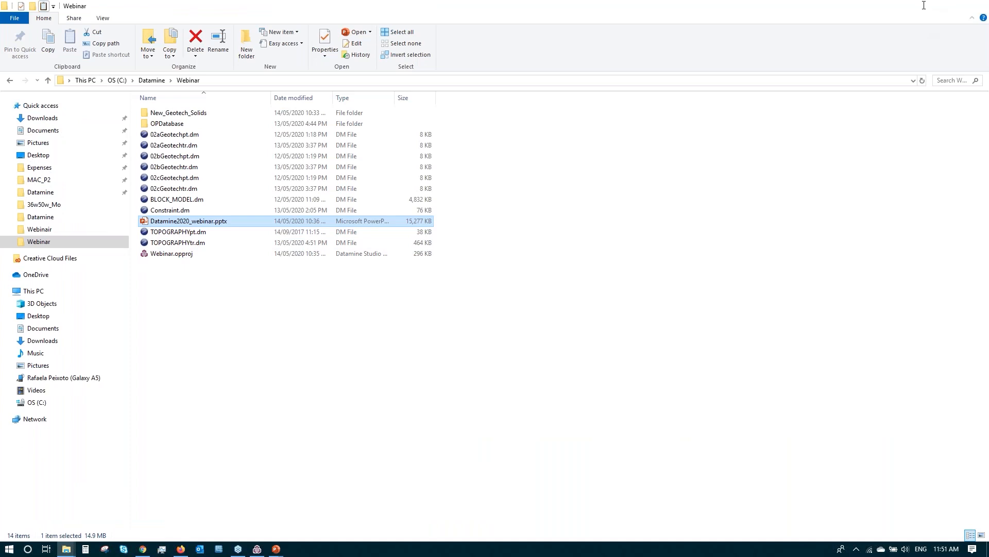
click(933, 6)
drag(66, 191, 450, 212)
drag(59, 205, 418, 222)
drag(725, 172, 719, 178)
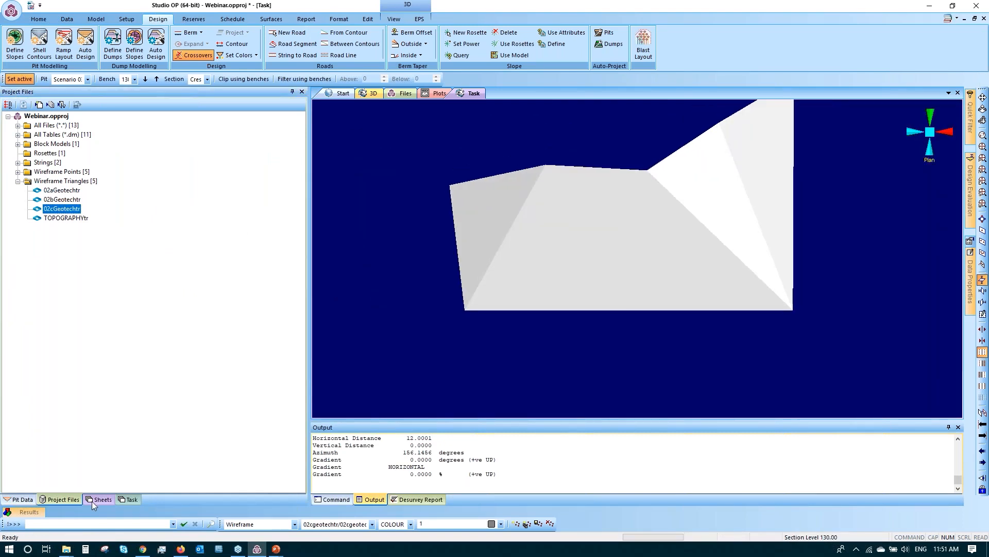
- Turn off shininess for all loaded wireframes in the Task view
click(94, 500)
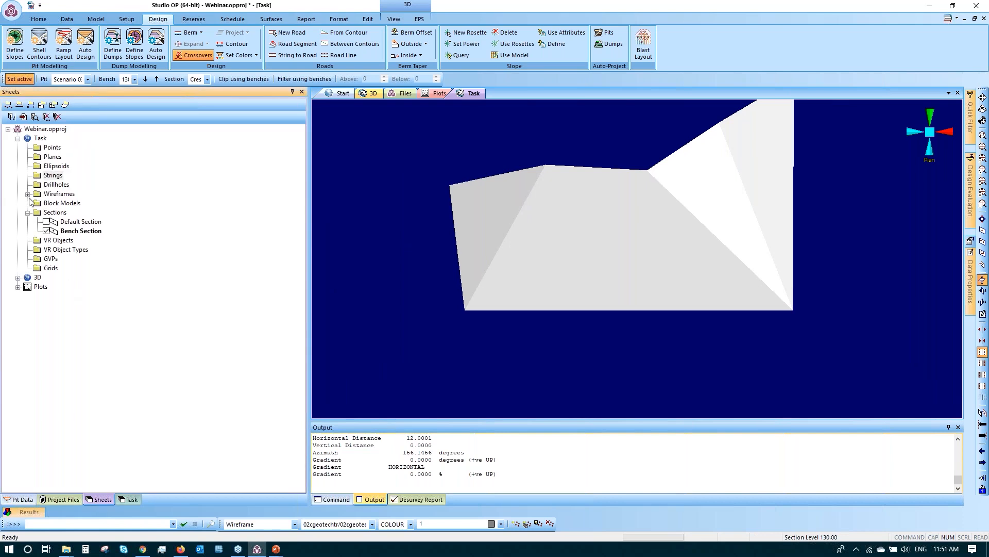
click(28, 196)
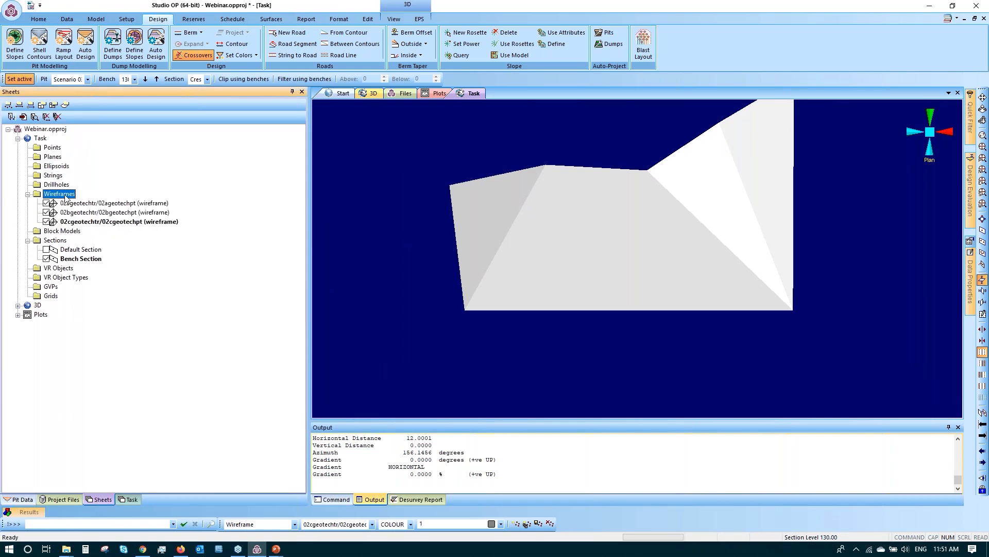
right_click(65, 196)
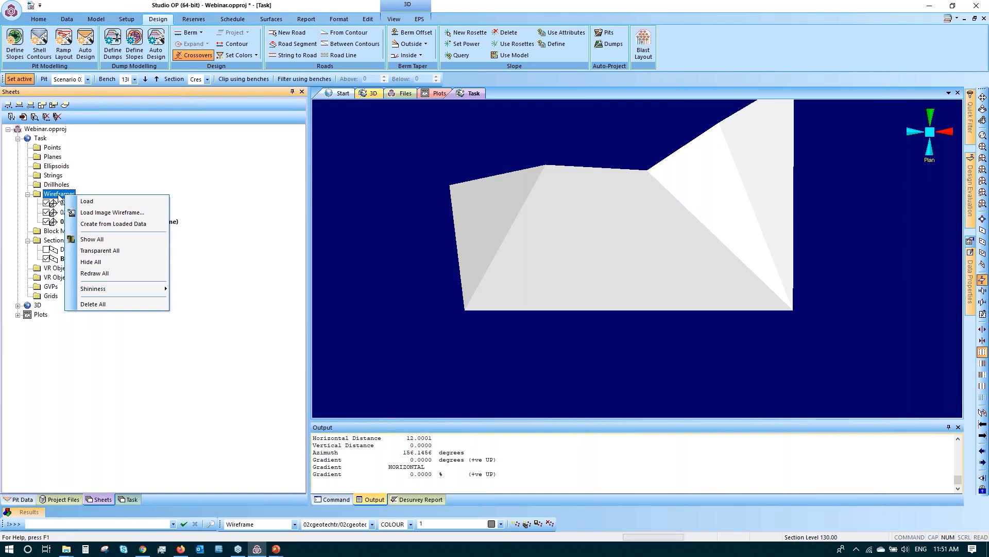
mouse_move(152, 292)
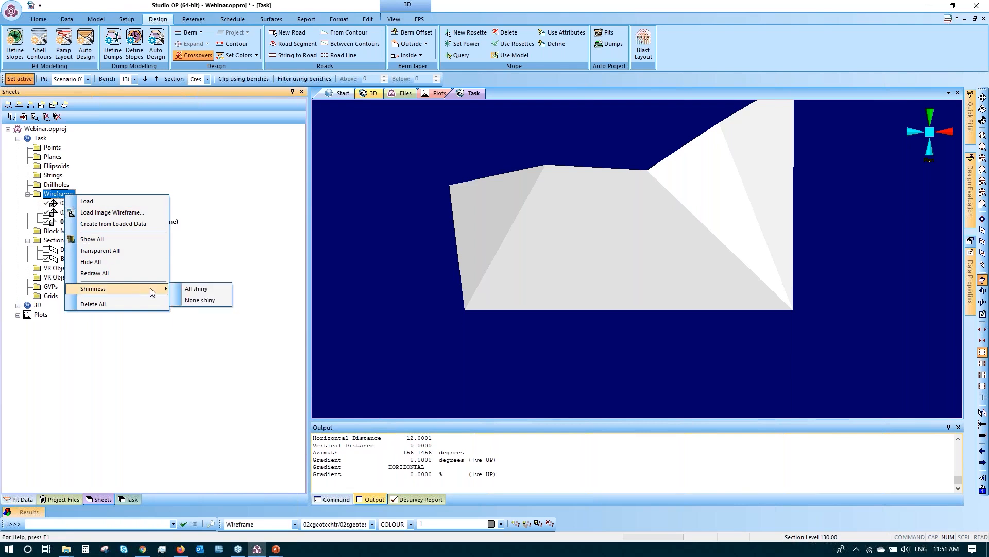
click(207, 300)
scroll(648, 280, down, 2)
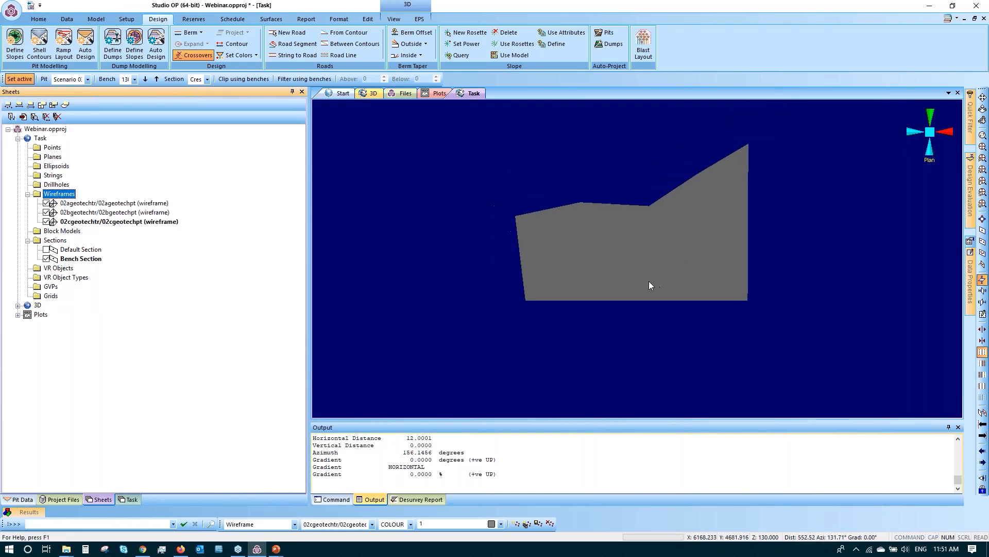
- Identify the 02cgeotech solid by toggling its visibility and give it a fixed green colour
middle_drag(616, 285, 563, 306)
key(a)
key(v)
key(w)
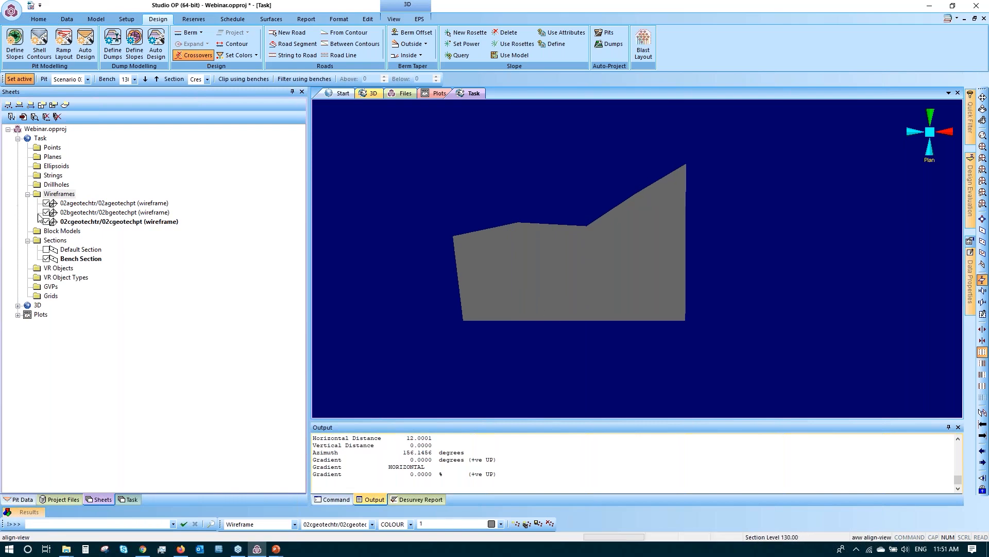
drag(602, 341, 616, 297)
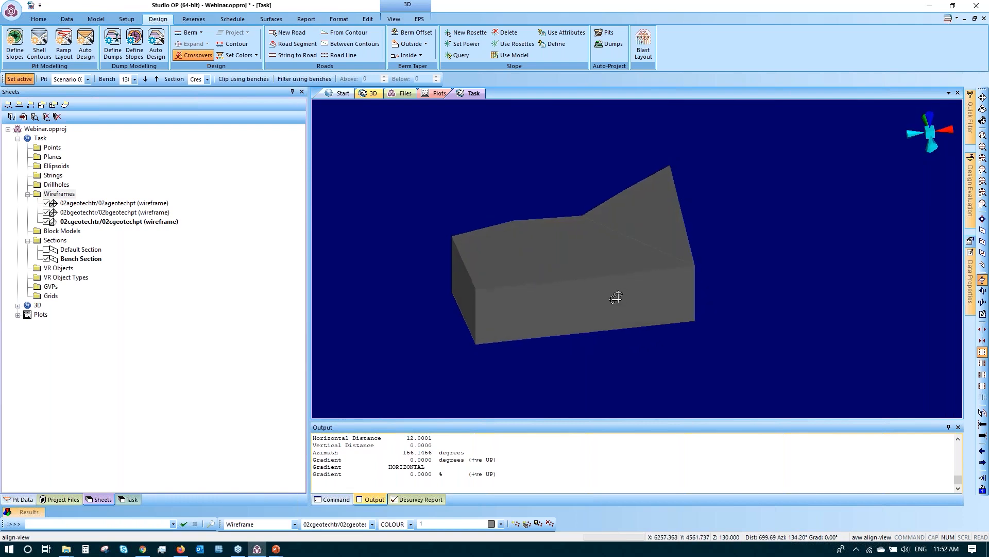
click(47, 221)
click(47, 221)
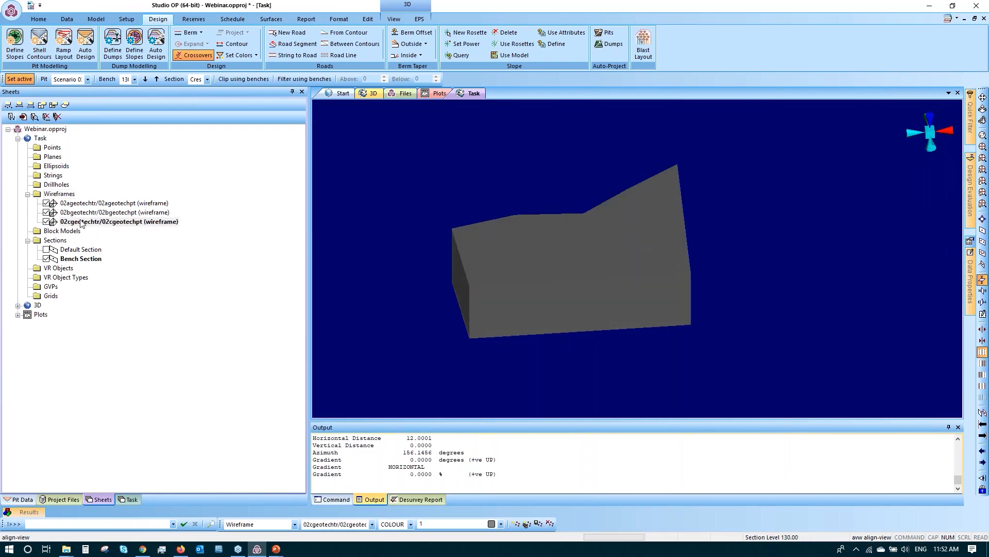
double_click(82, 222)
click(342, 238)
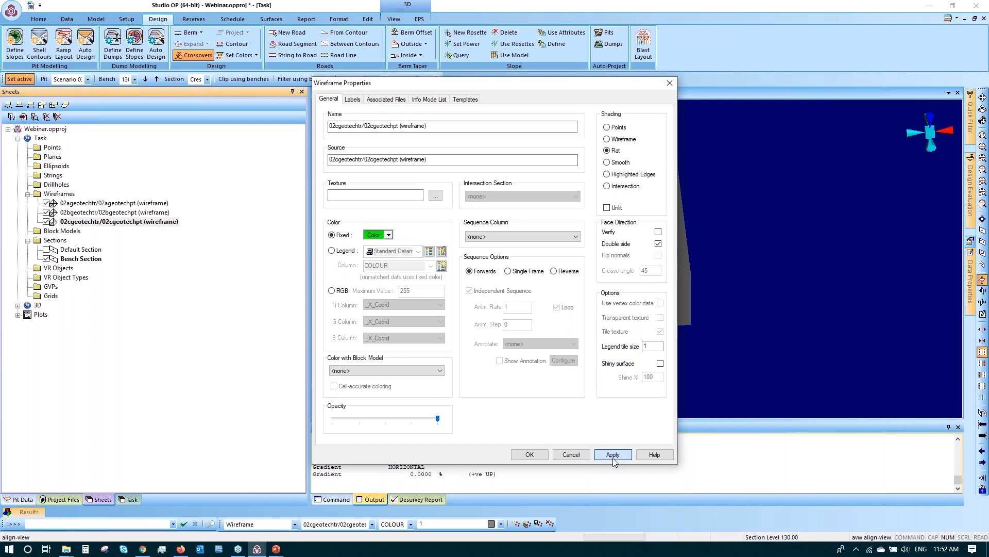
click(612, 455)
click(529, 454)
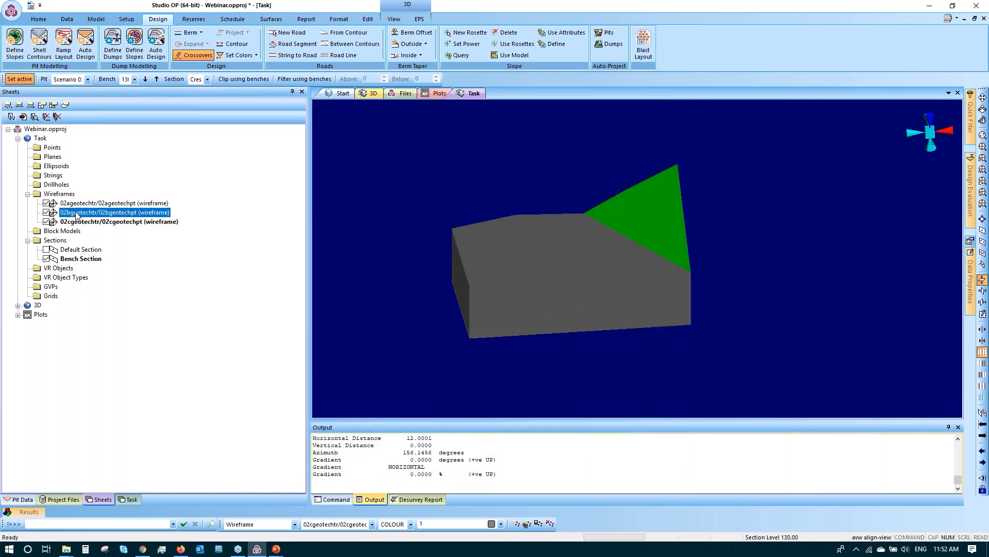
- Give the 02bgeotech wireframe a fixed red colour
double_click(170, 211)
click(348, 239)
click(388, 235)
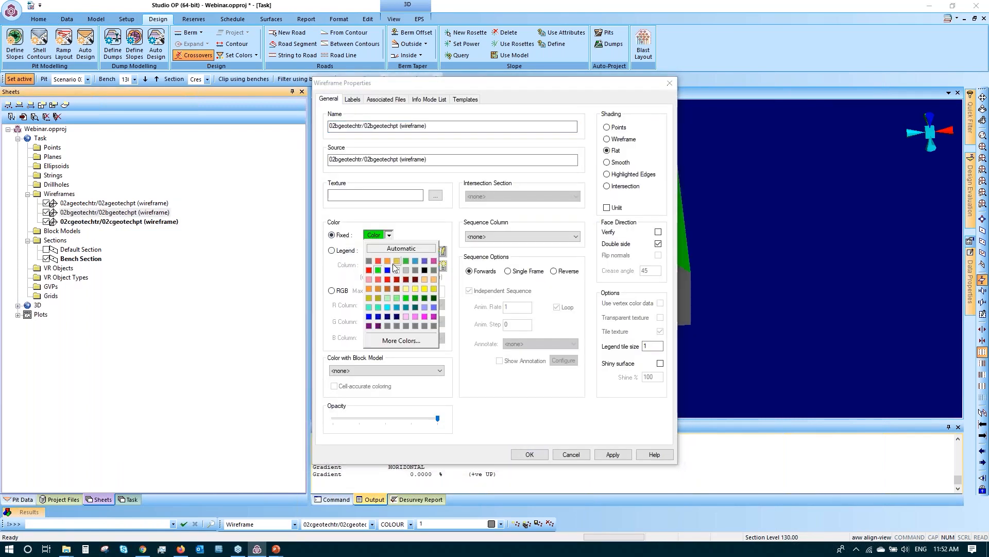
click(379, 264)
click(612, 454)
click(531, 454)
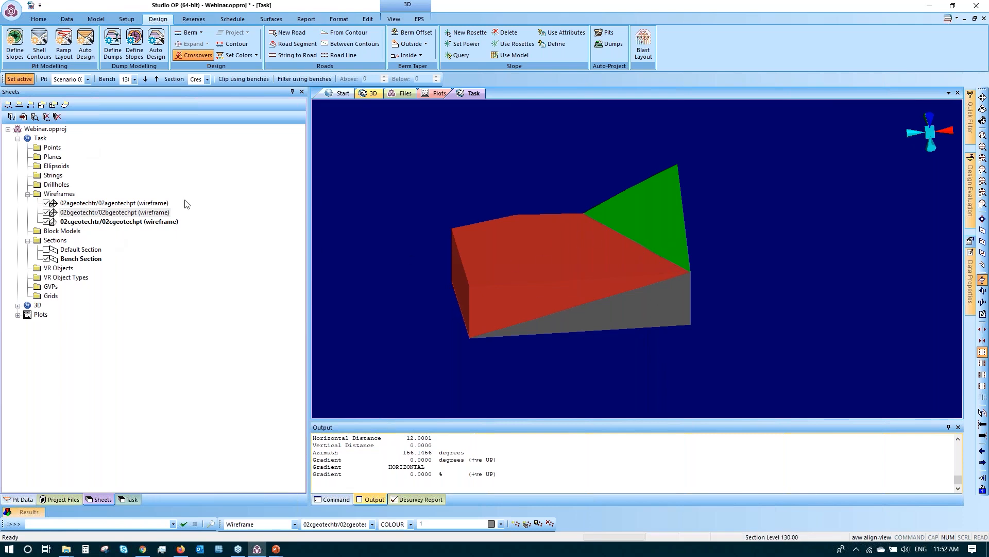
- Combine the 02a, 02b and 02c geotech wireframes into one wireframe named Combined Object, with GROUP as the object group field
click(34, 118)
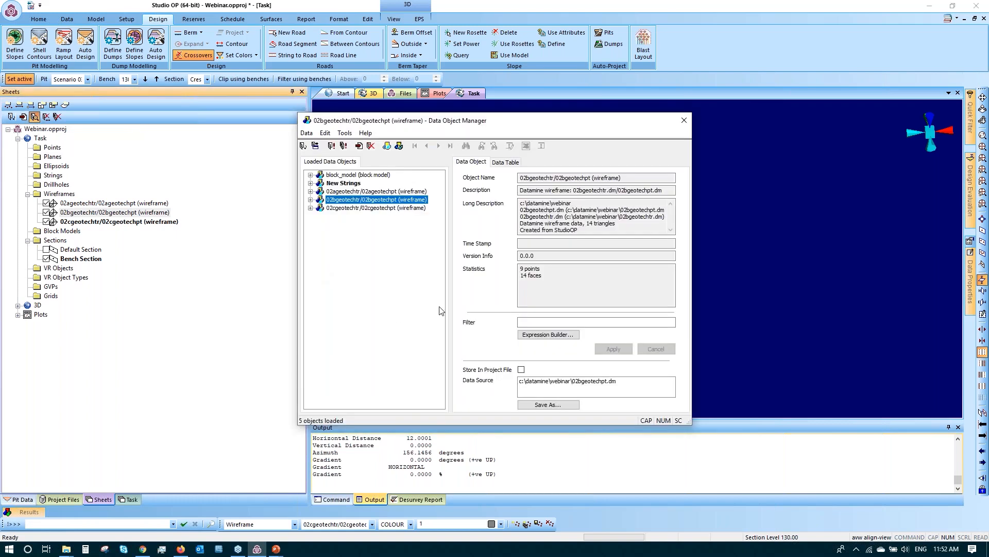
click(387, 146)
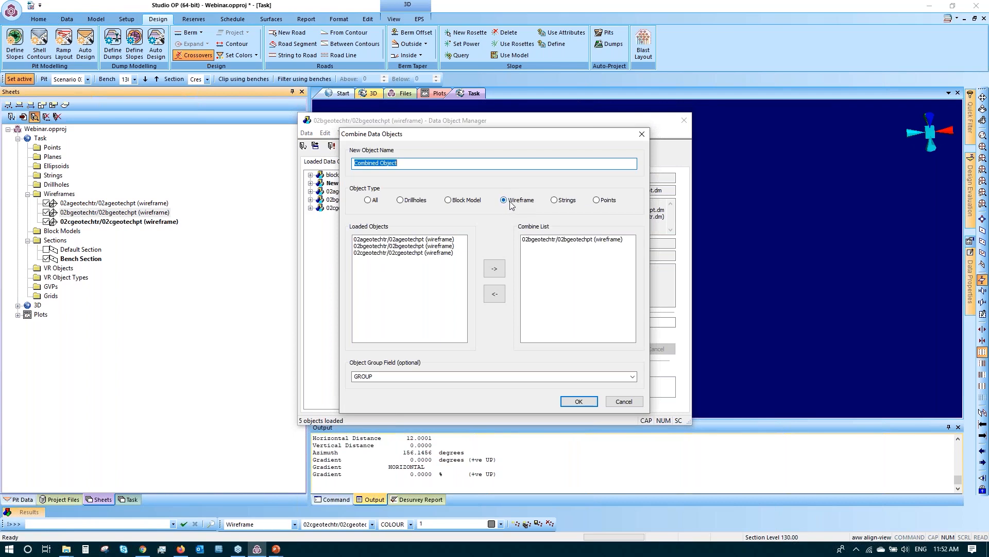
click(376, 239)
click(495, 268)
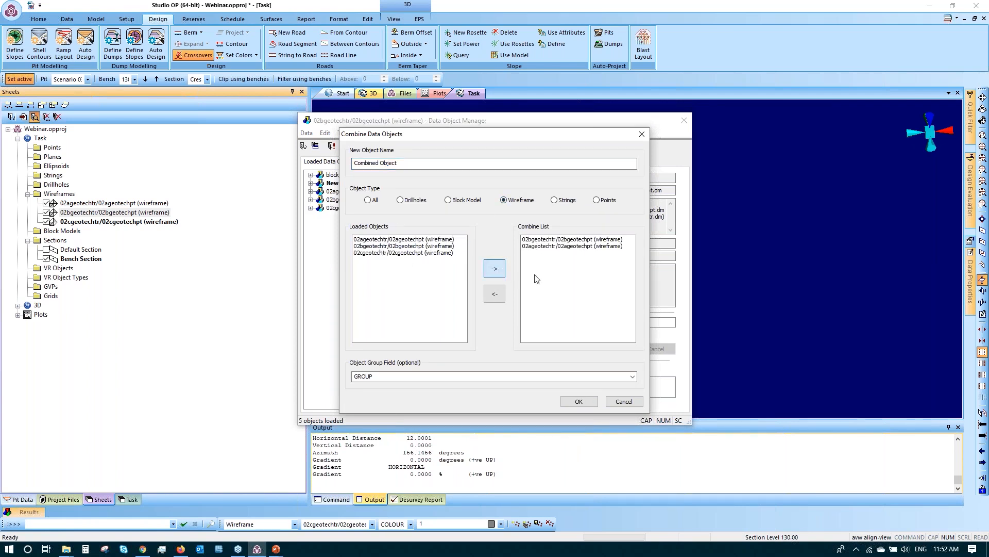
click(374, 253)
click(494, 269)
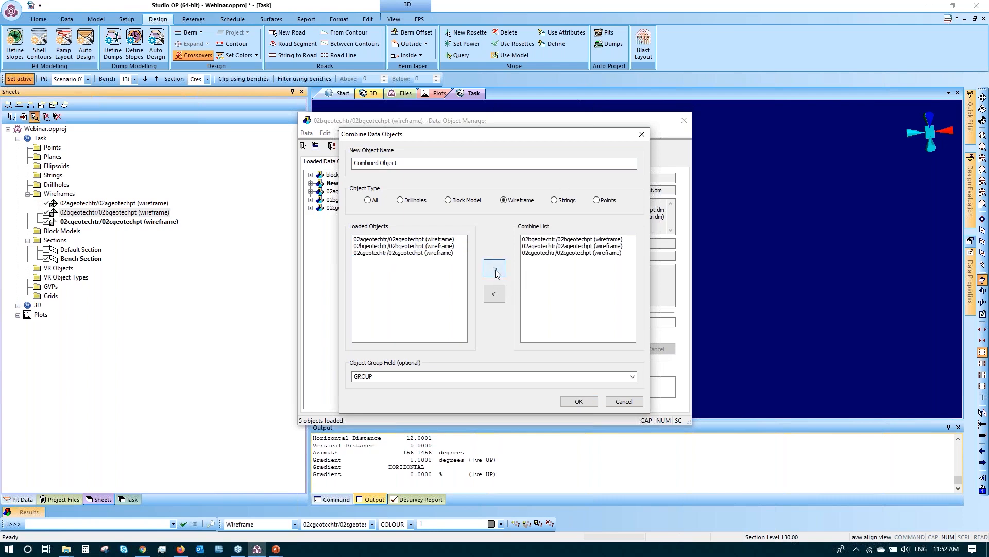
drag(402, 163, 295, 168)
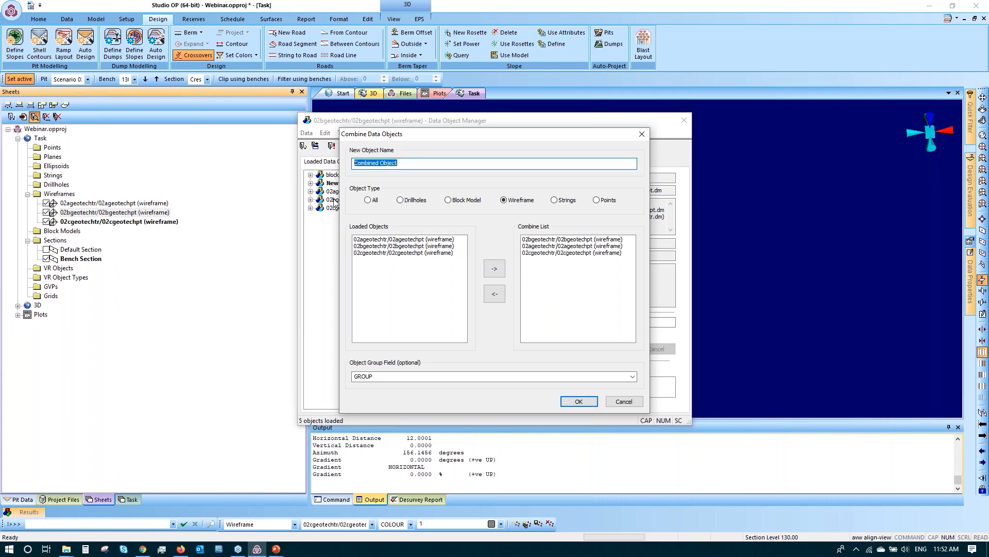
click(576, 403)
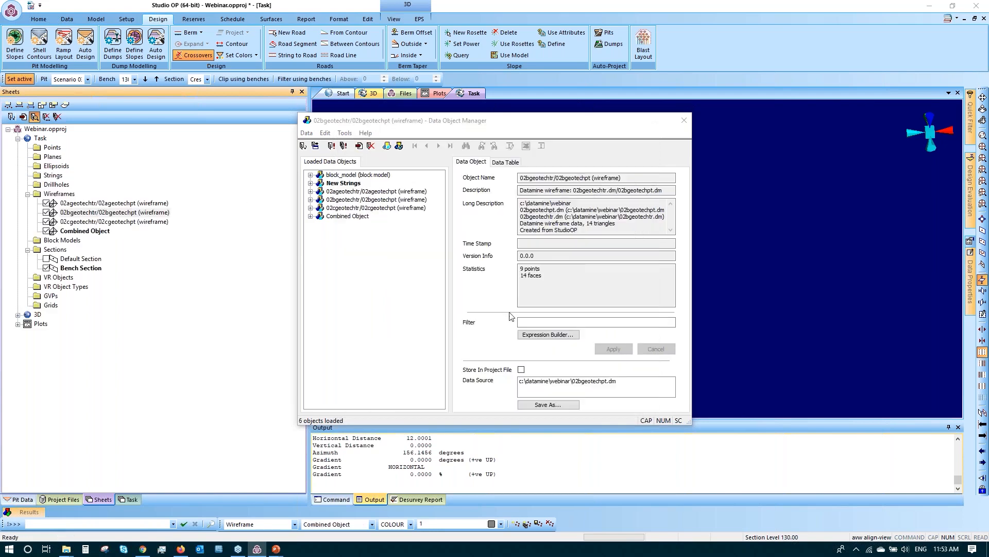
click(685, 120)
- Hide the three individual 02a, 02b and 02c geotech wireframes
click(47, 221)
click(46, 212)
click(46, 203)
- Save the combined wireframe as an extended precision Datamine file named combined_geotechs
click(75, 232)
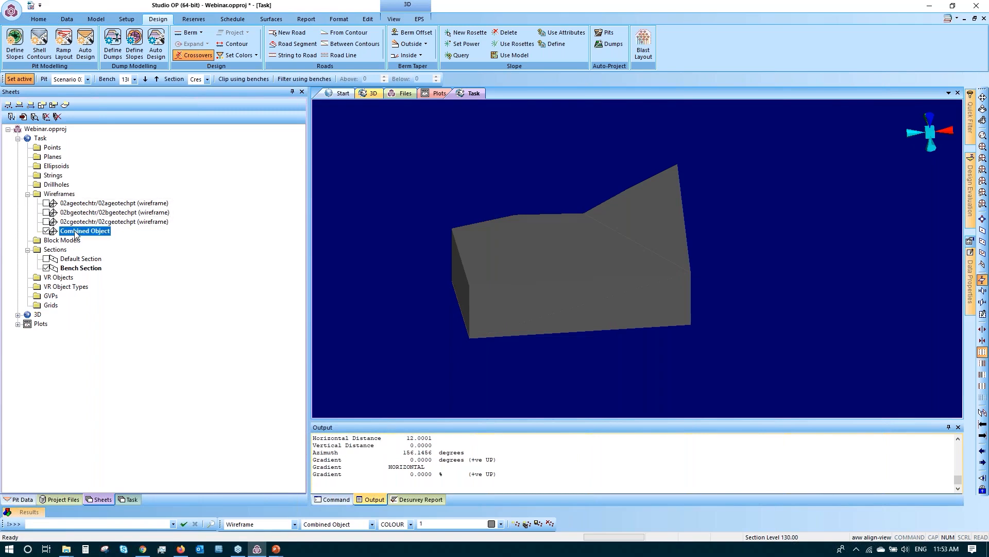
right_click(76, 233)
mouse_move(183, 249)
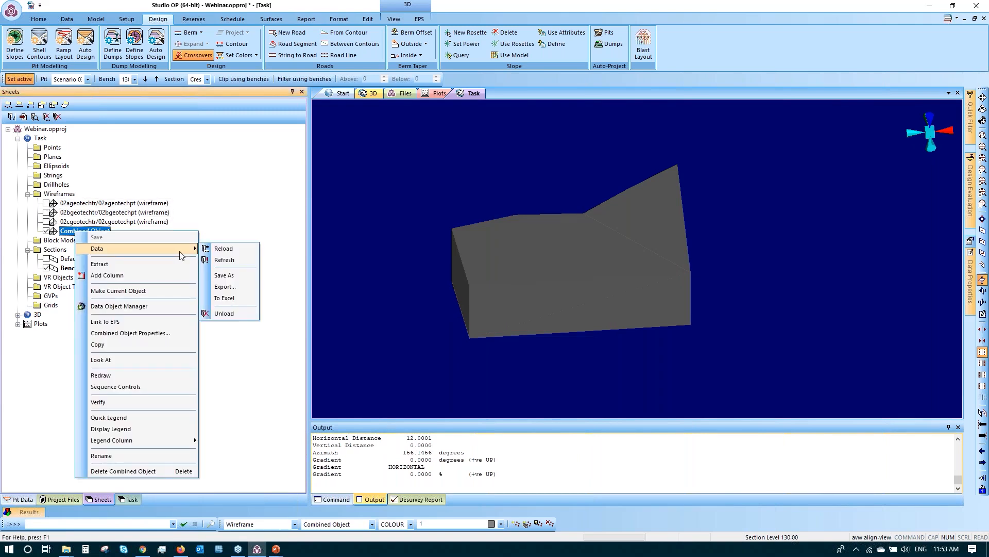
click(250, 281)
click(508, 280)
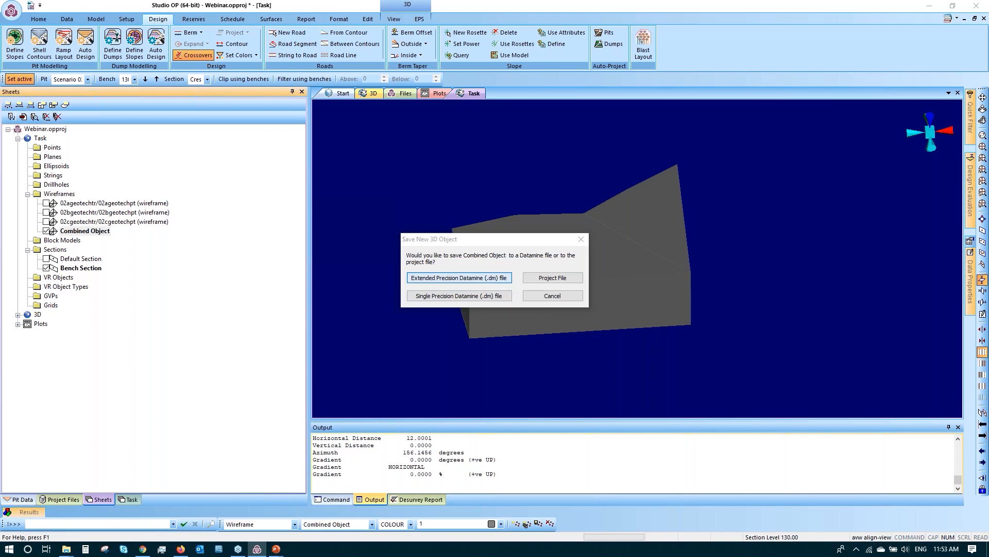
text(combined_geotechs)
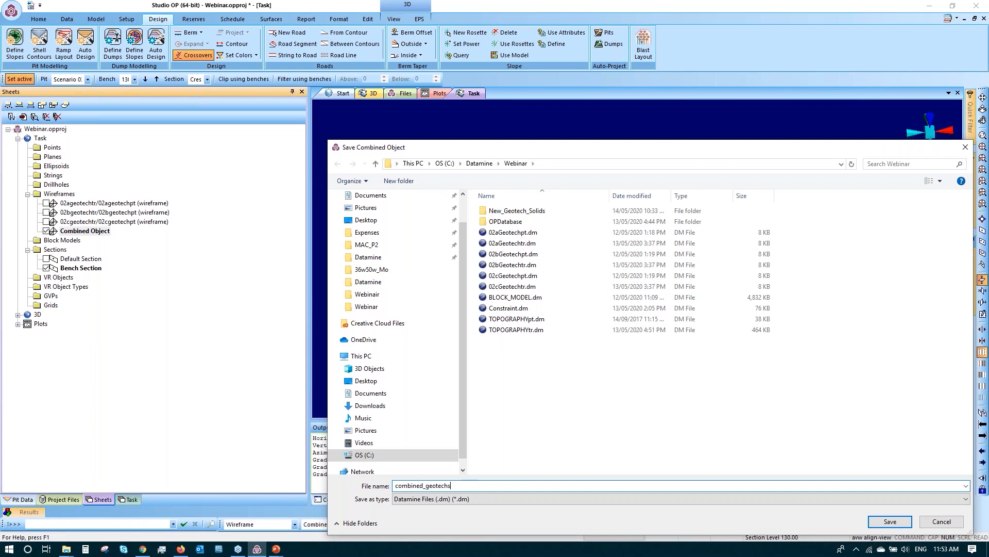
key(Return)
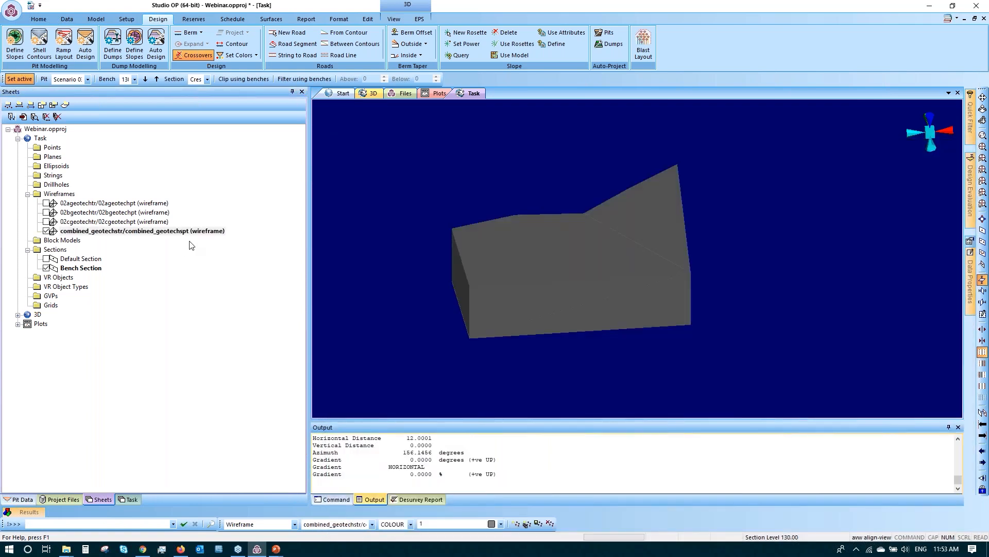
- Colour the combined_geotechs wireframe by the GROUP column and inspect its three zones
double_click(185, 235)
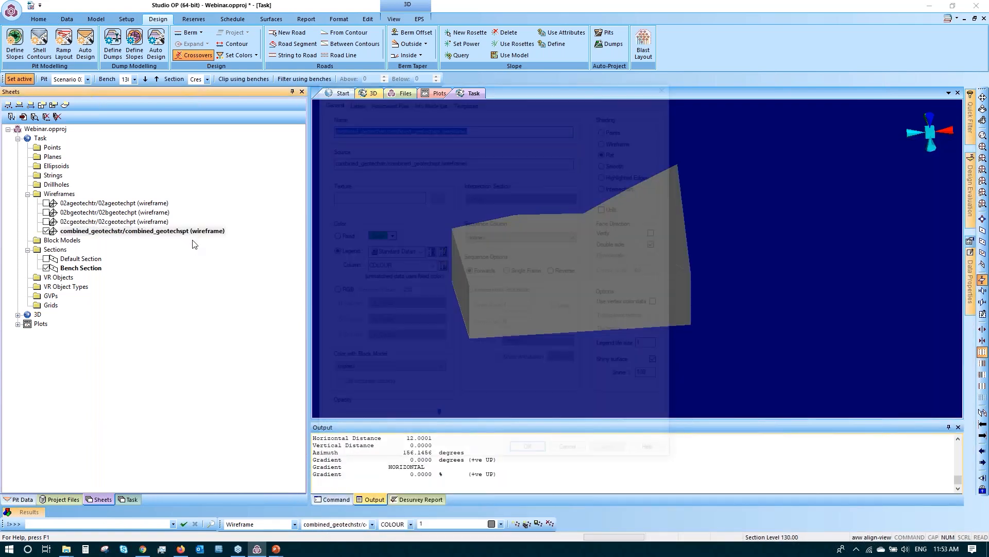
click(431, 267)
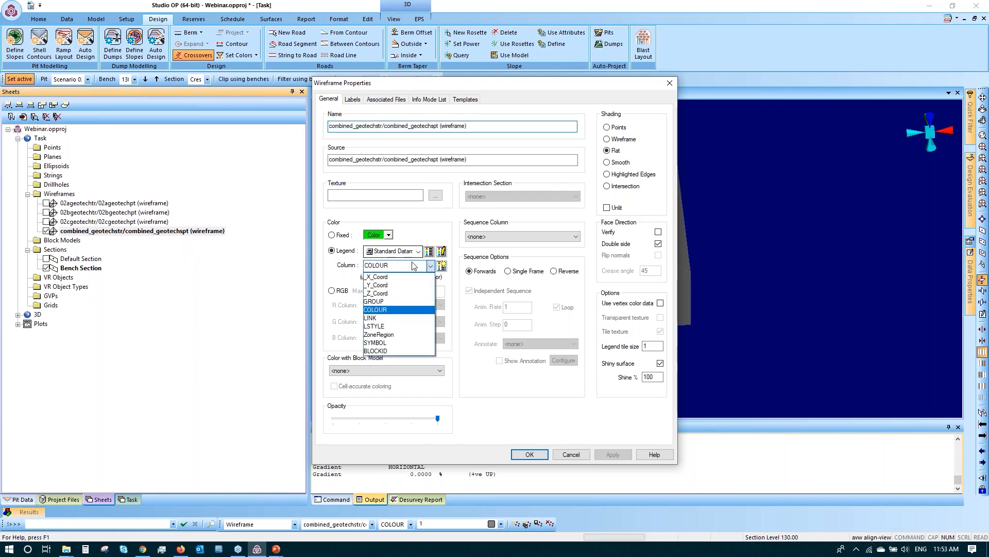
click(395, 312)
click(613, 454)
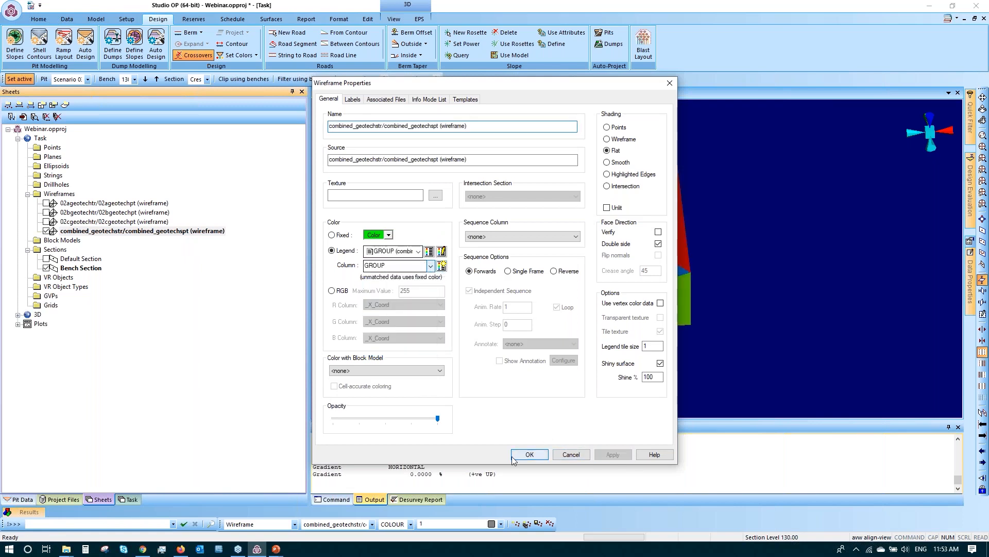
click(530, 454)
drag(596, 335, 533, 343)
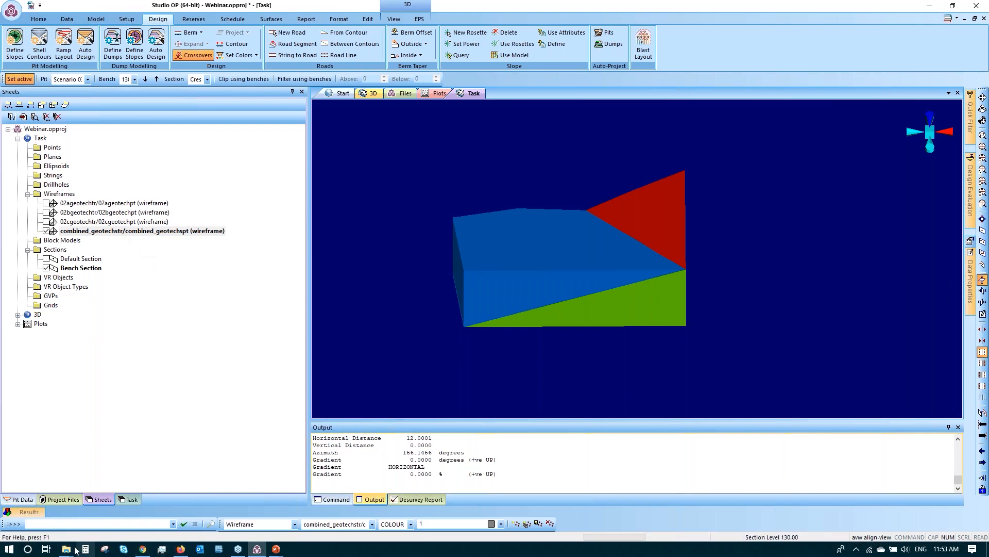
- Switch to File Explorer and check the Webinar folder for the saved combined_geotechs files
mouse_move(66, 550)
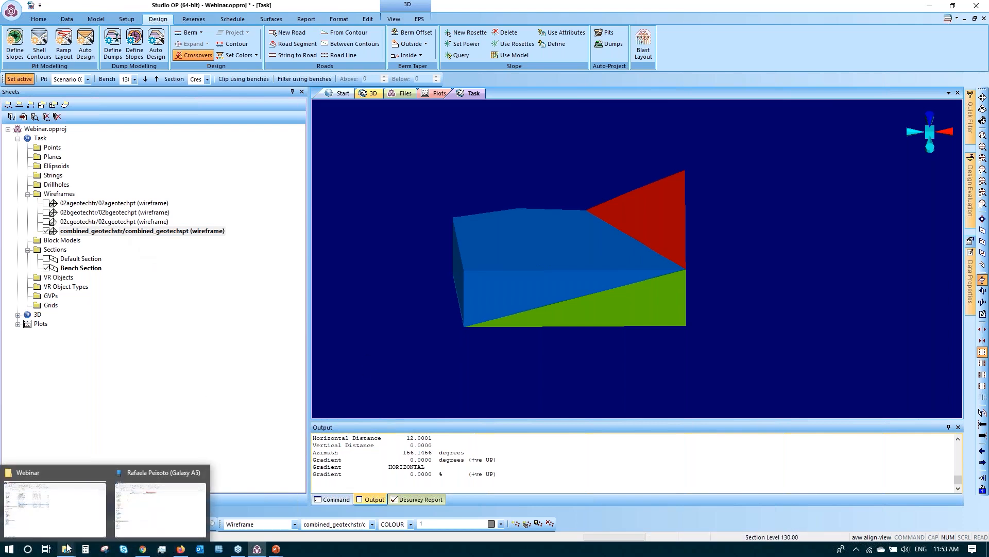
click(65, 512)
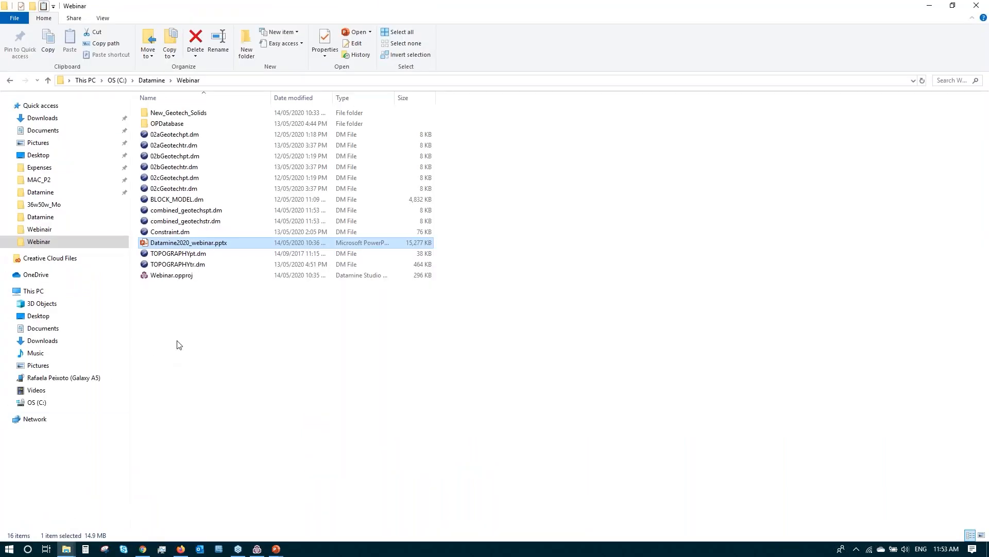
- Open 02aGeotechtr.dm in the Datamine Table Editor and examine its ZoneRegion column
click(195, 137)
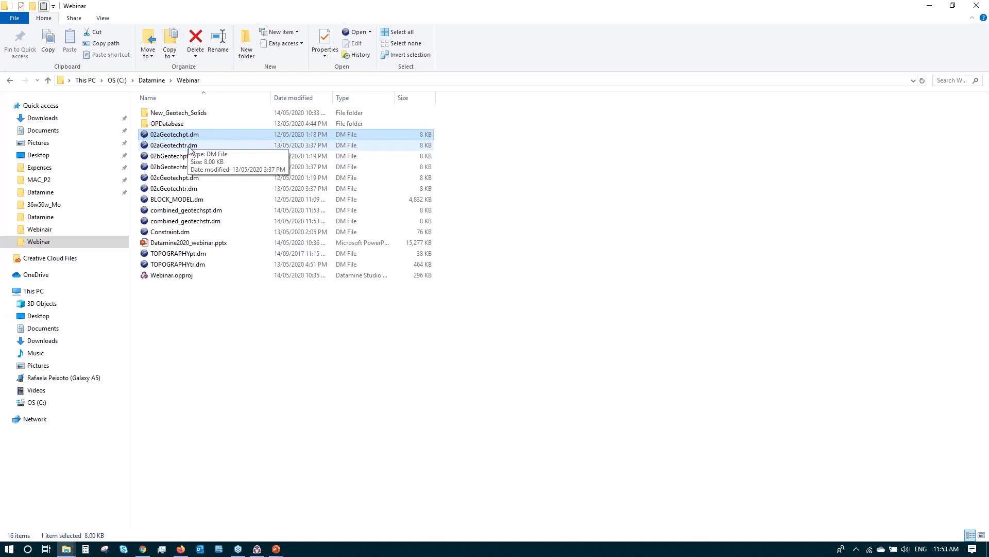
click(191, 147)
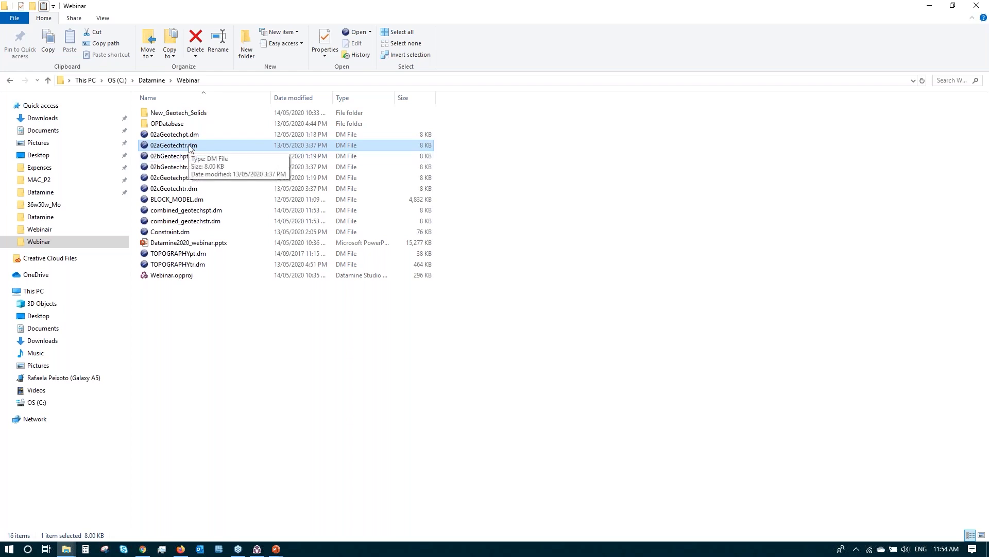
double_click(191, 146)
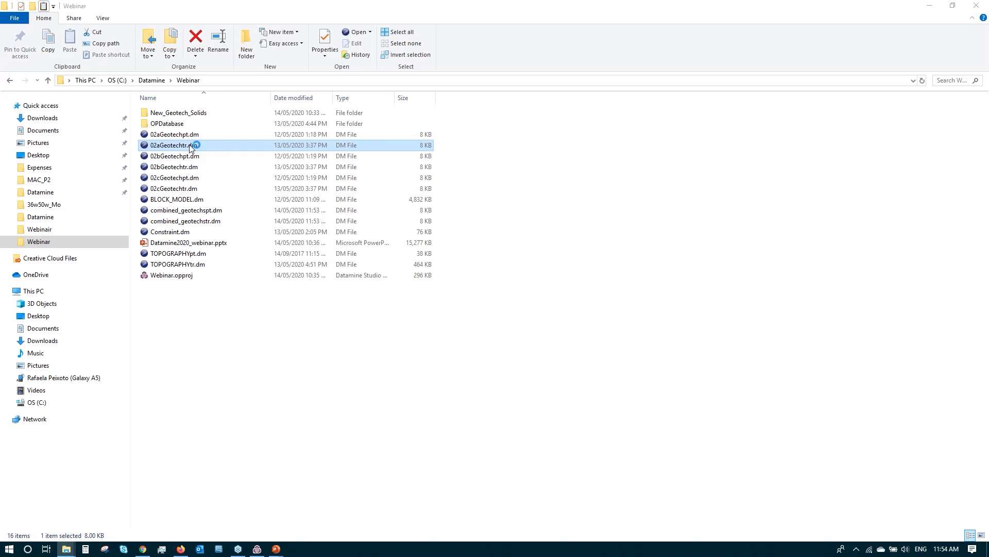
click(346, 46)
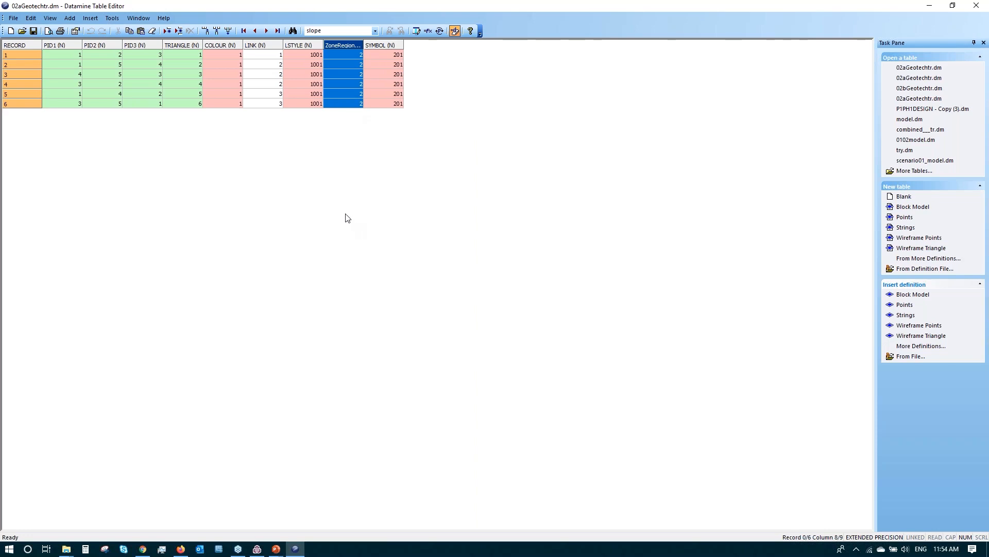
click(271, 85)
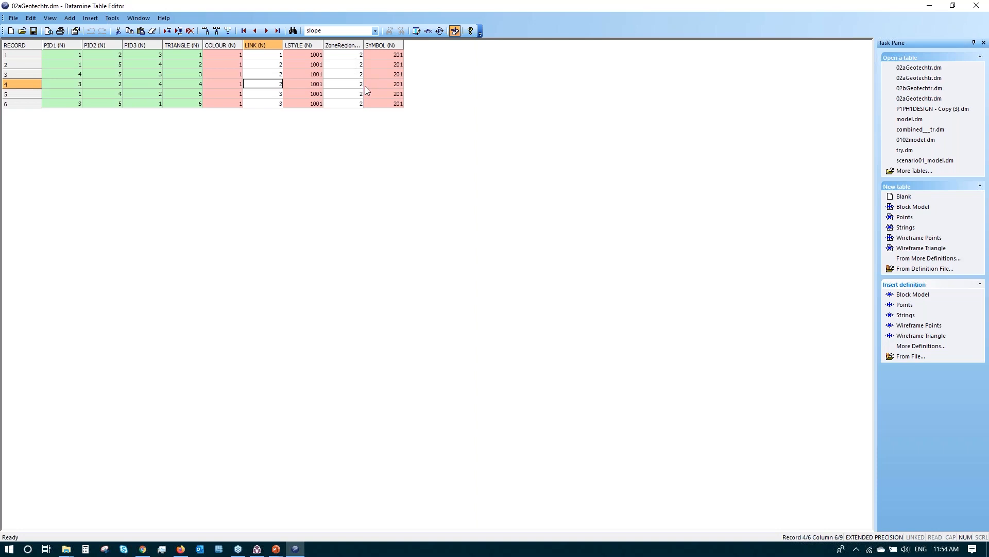
- Delete the ZoneRegion column and insert a new numeric column named ZoneRegion before the SYMBOL column
right_click(354, 47)
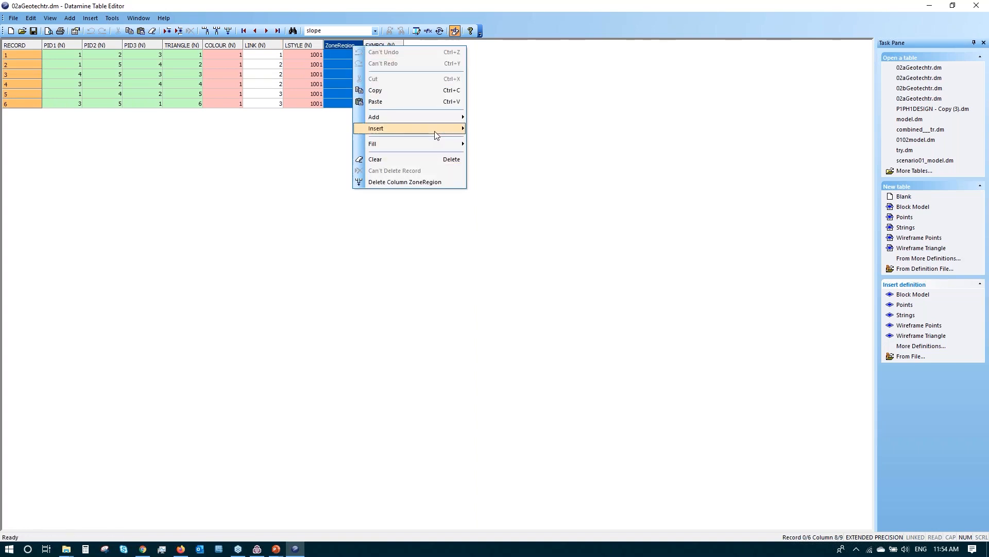
click(436, 182)
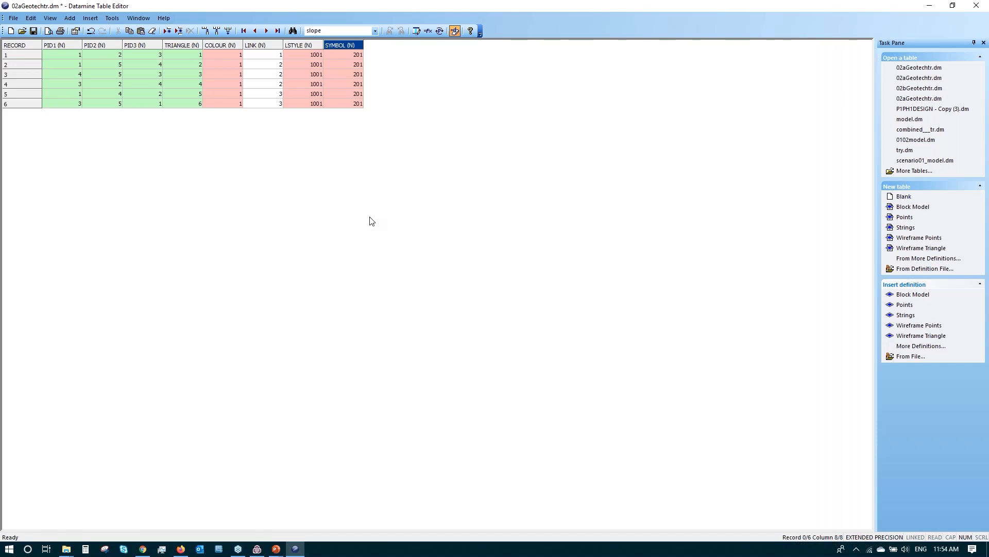
right_click(345, 44)
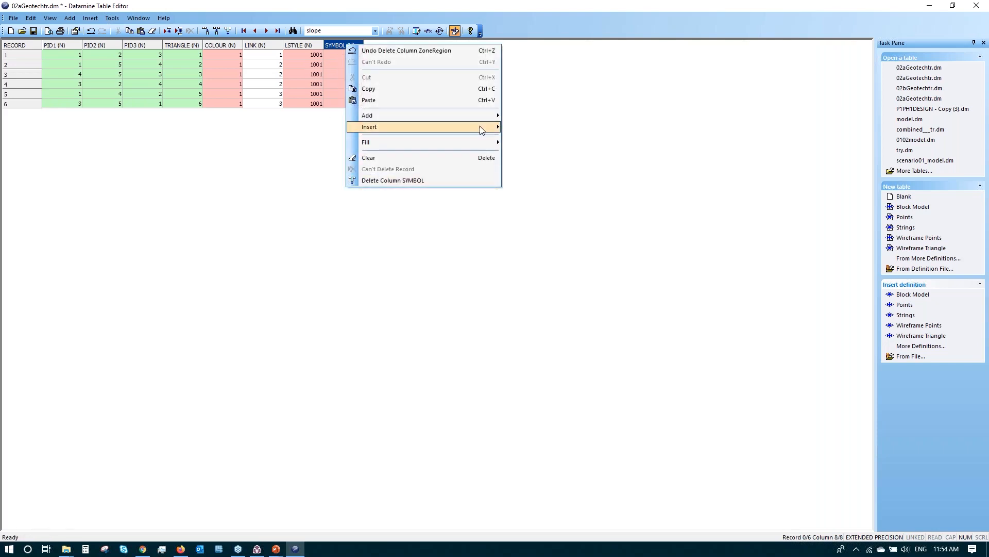
mouse_move(480, 126)
click(541, 137)
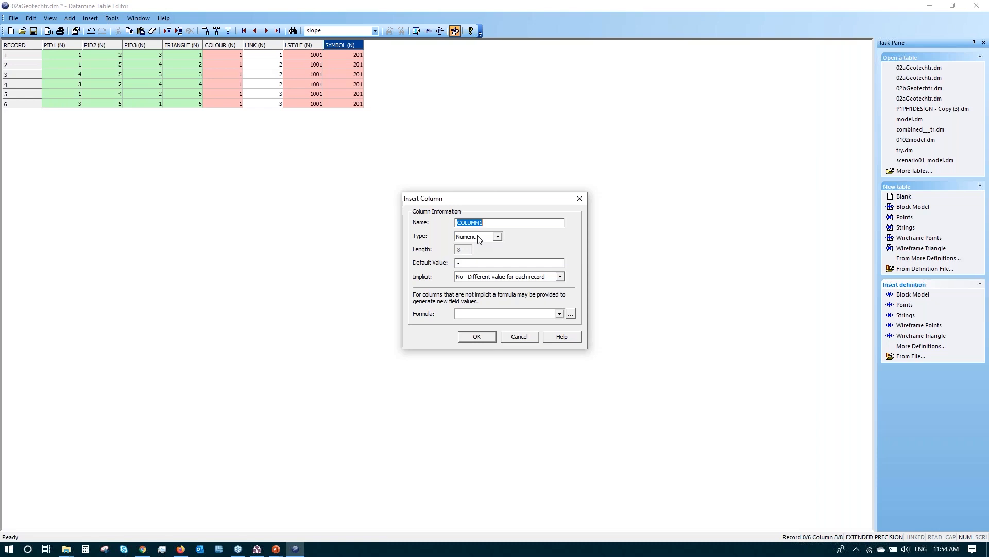
text(ZoneRegion)
click(468, 238)
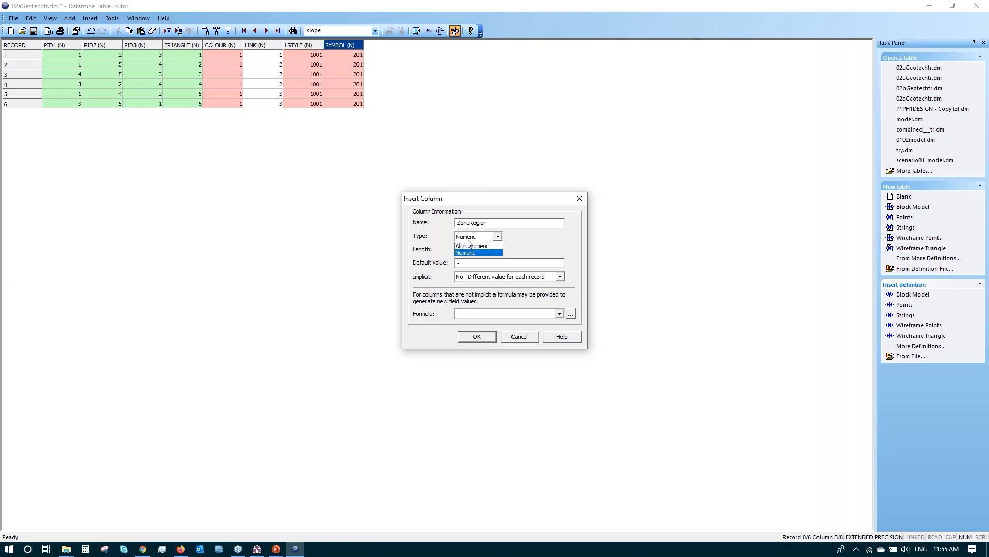
click(465, 253)
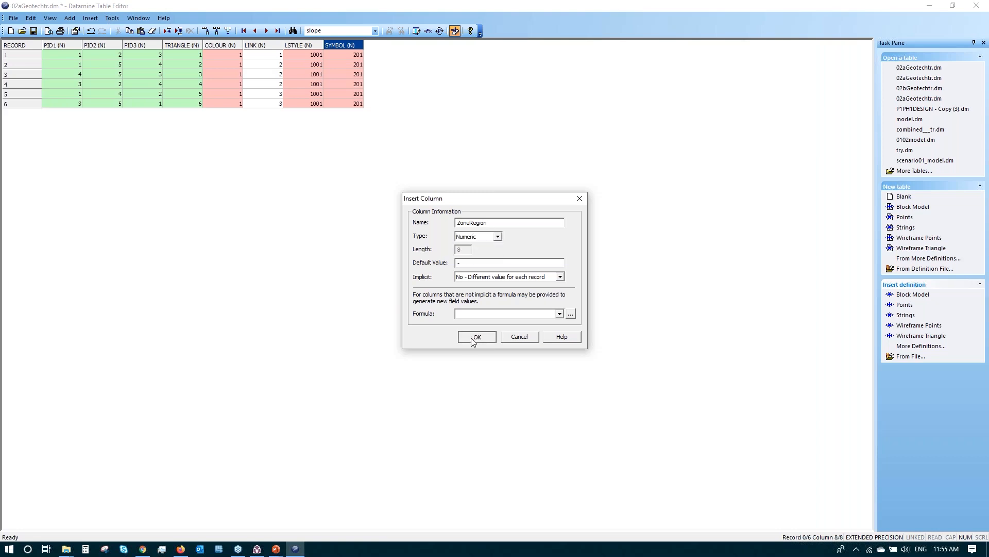
click(472, 336)
- Fill the ZoneRegion column with 2 for all records, then close the table and save the changes to 02aGeotechtr.dm
click(350, 58)
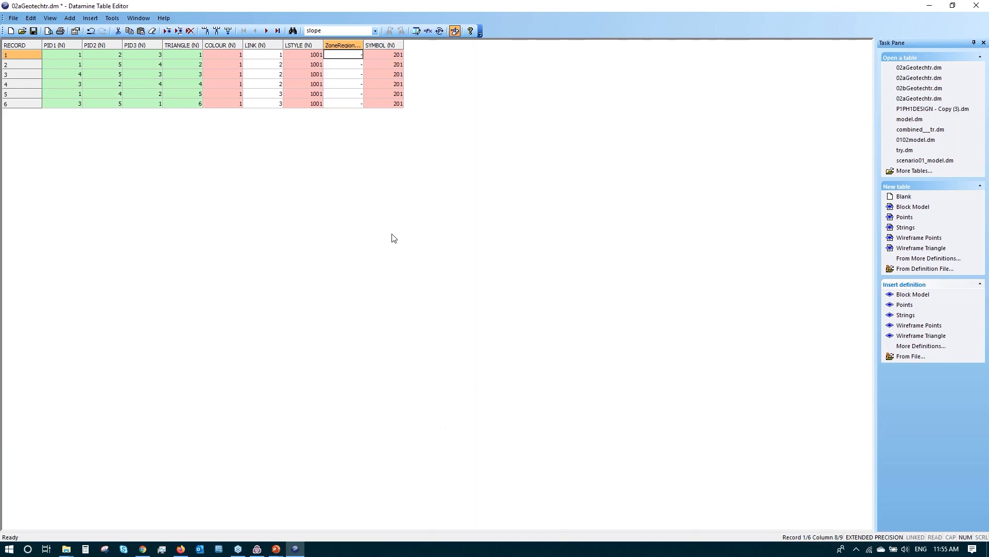
click(335, 97)
click(343, 56)
text(2)
right_click(353, 57)
mouse_move(486, 154)
click(552, 152)
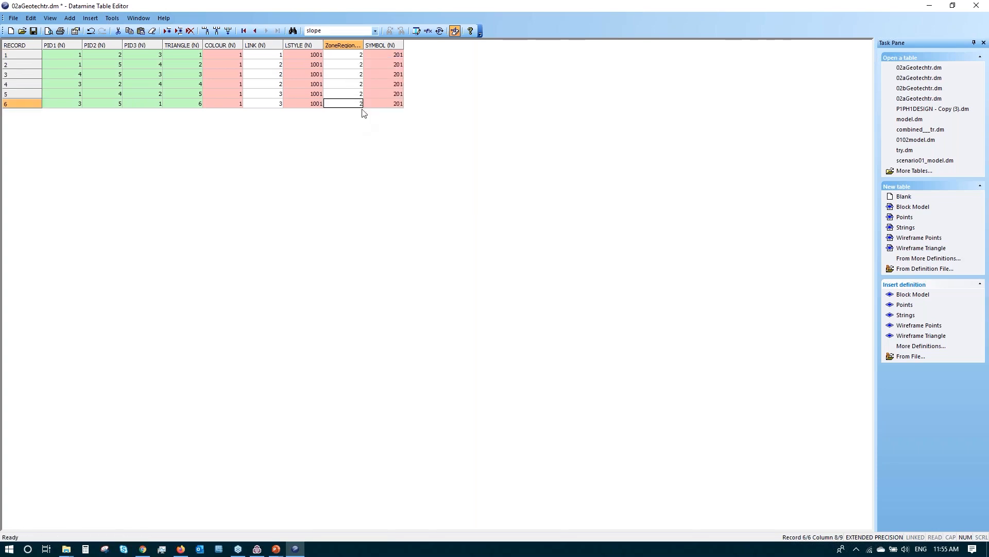
click(357, 55)
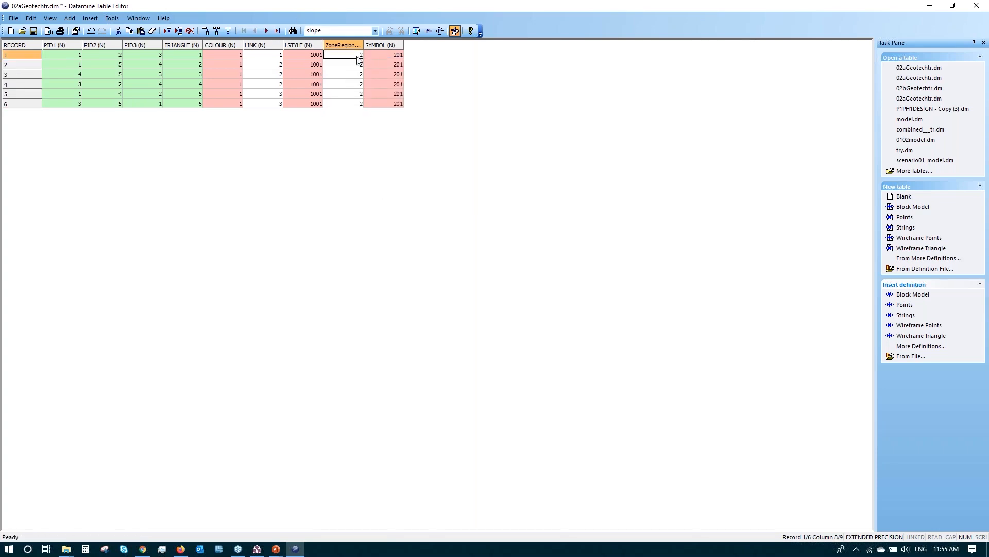
click(977, 6)
click(461, 300)
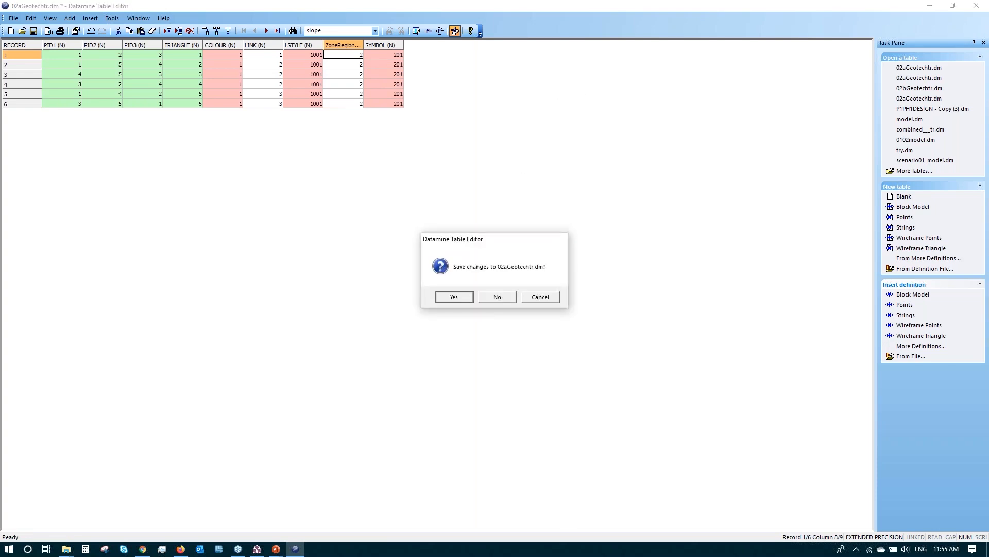
- Check the tables 02bGeotechtr.dm and 02cGeotechtr.dm in the Table Editor, close them and switch back to Studio OP
click(185, 168)
double_click(185, 167)
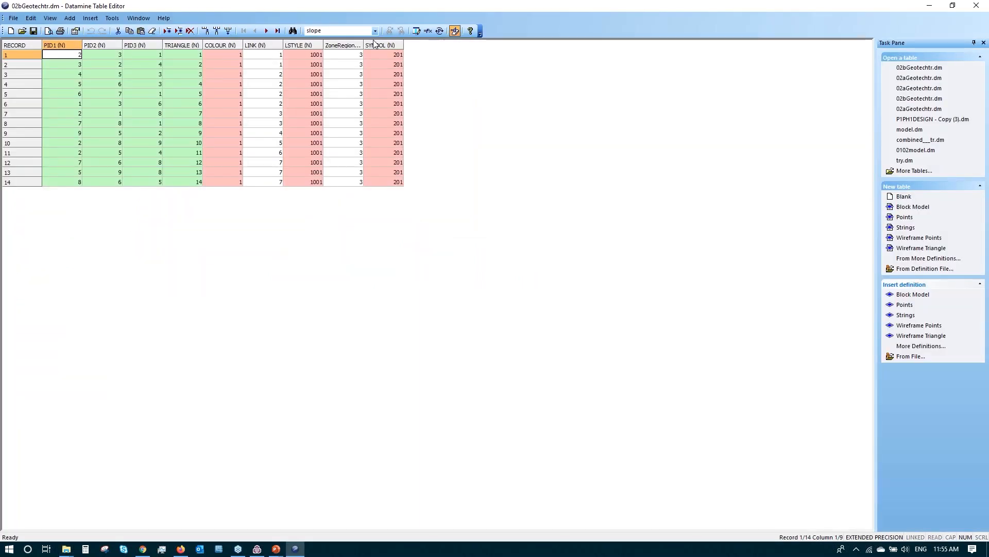
click(977, 6)
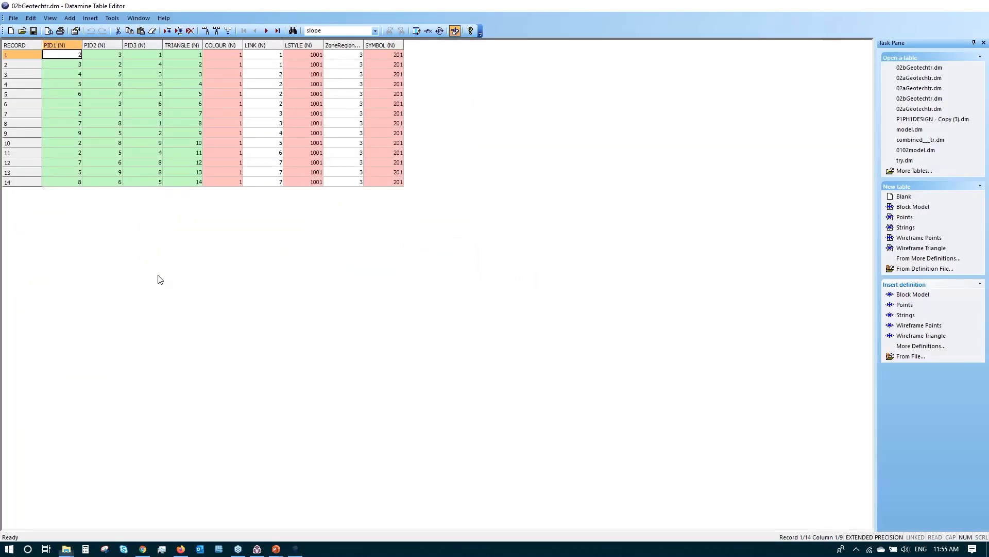
click(170, 190)
double_click(168, 190)
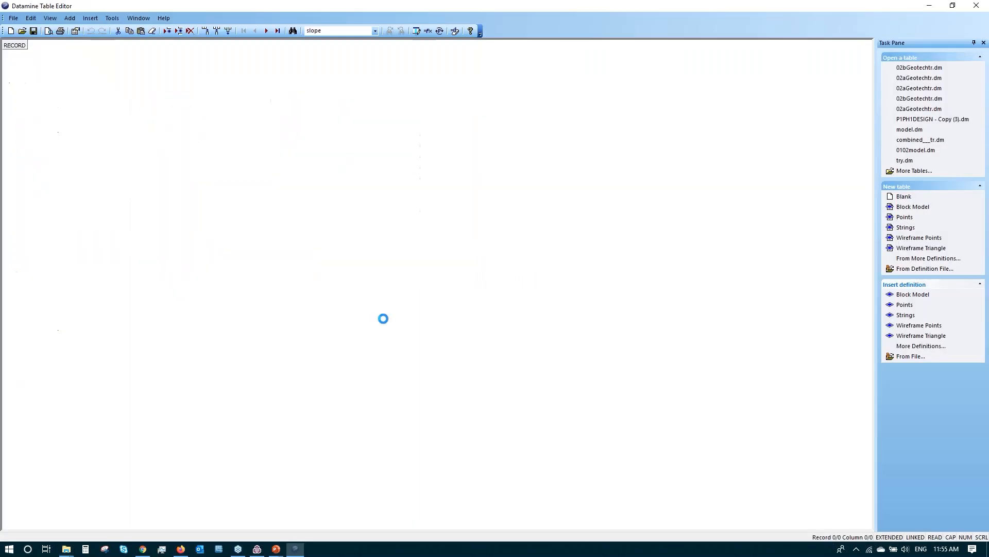
click(976, 6)
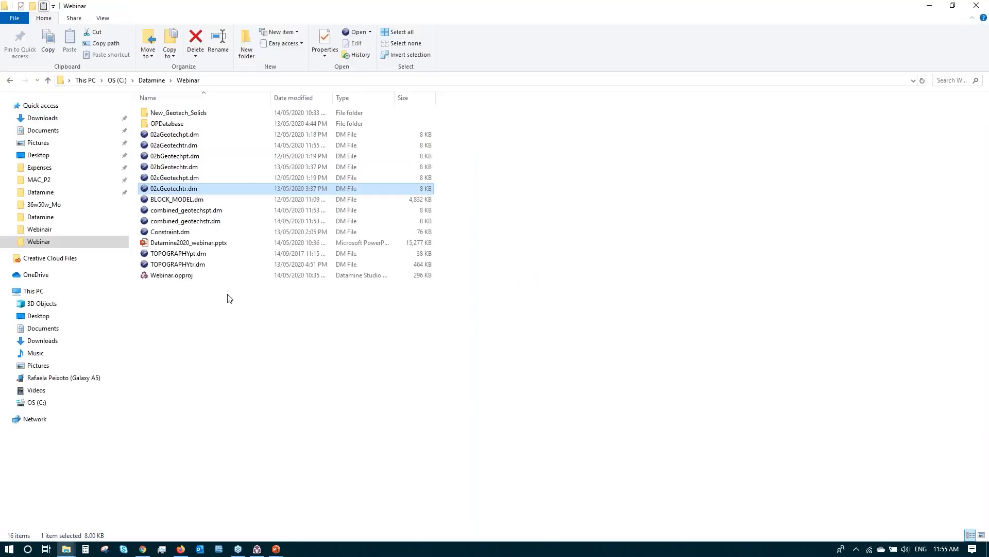
key(alt+Tab)
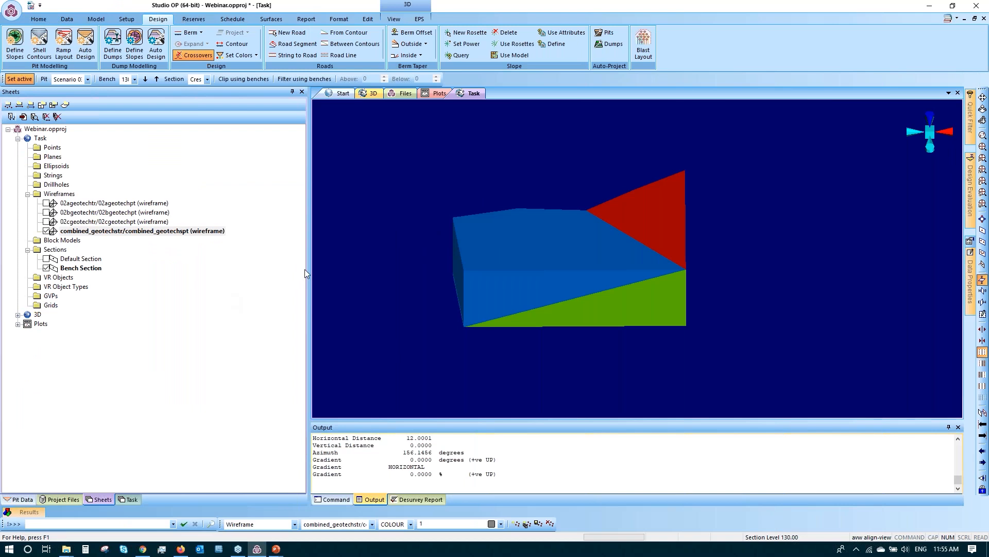
mouse_move(524, 243)
click(95, 20)
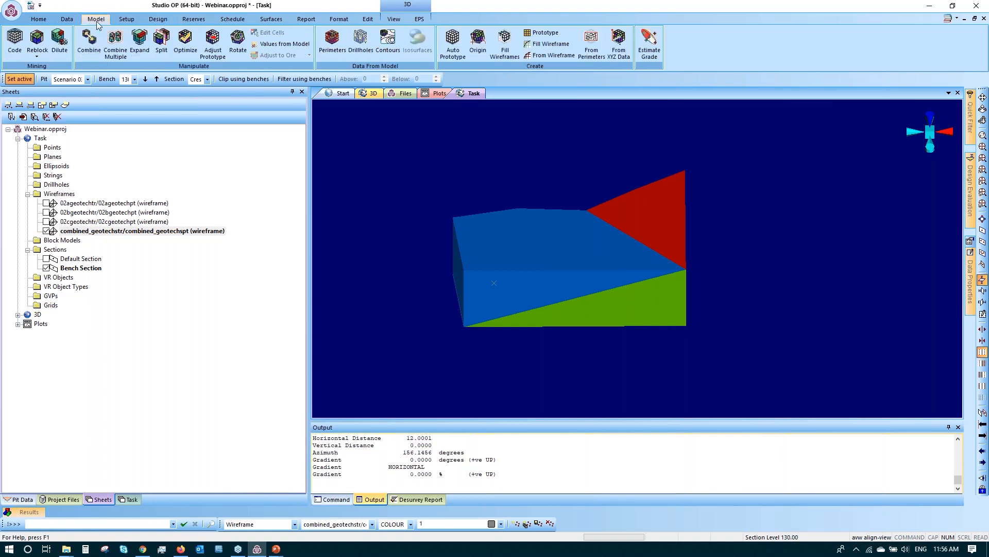
click(13, 55)
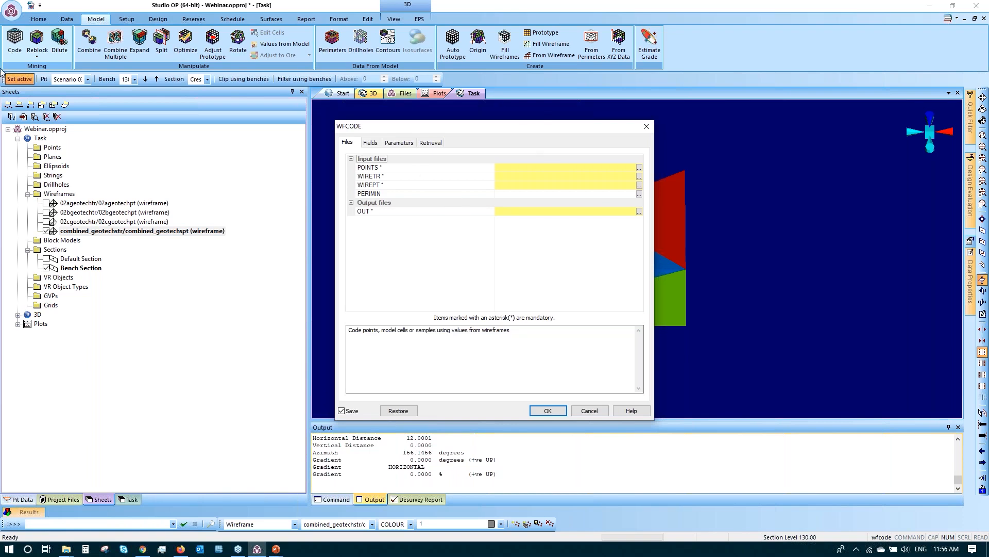
click(648, 126)
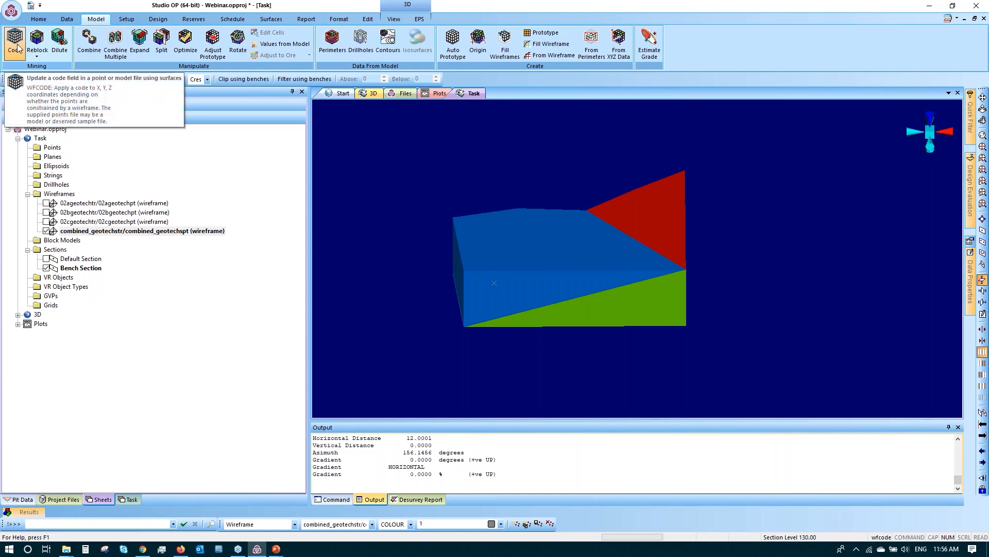
- Set up WFCODE with block_model as the points file, combined_geotechstr and combined_geotechspt as the wireframe files, and block_model_v02 as the output
click(14, 41)
click(639, 168)
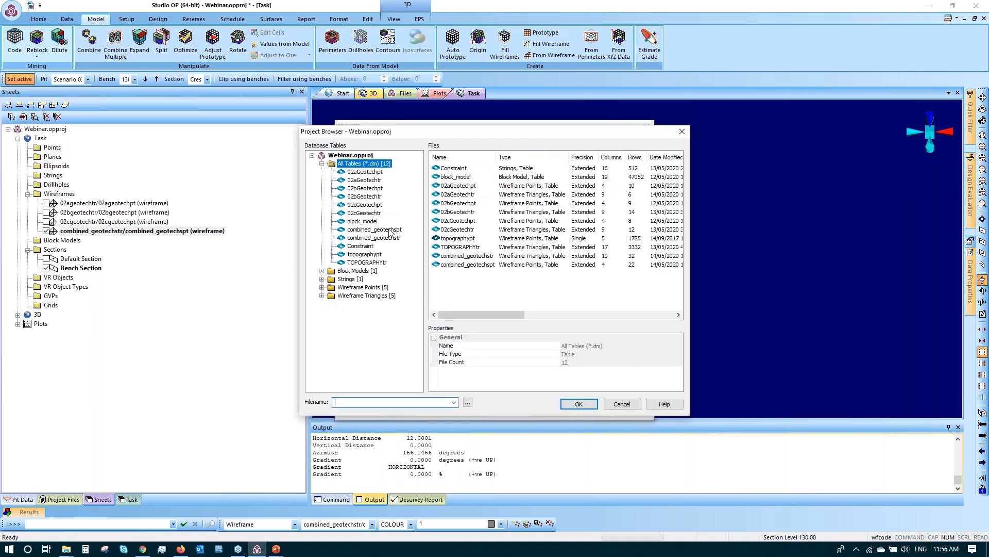
double_click(363, 221)
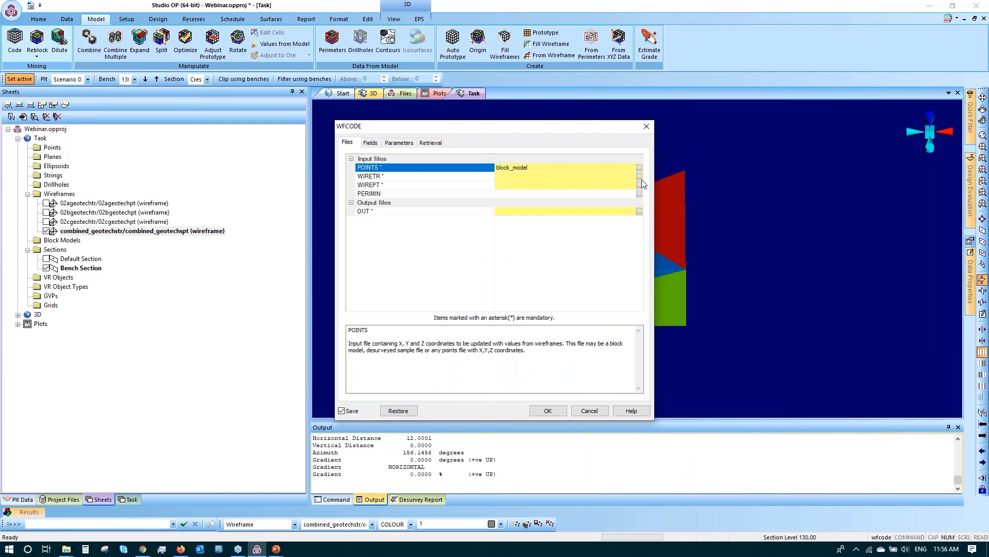
click(639, 176)
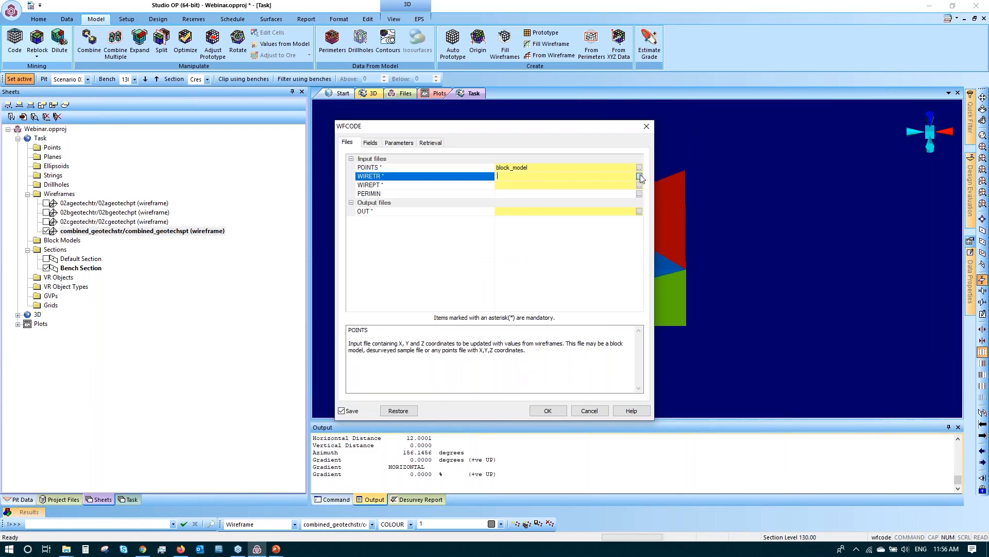
double_click(369, 206)
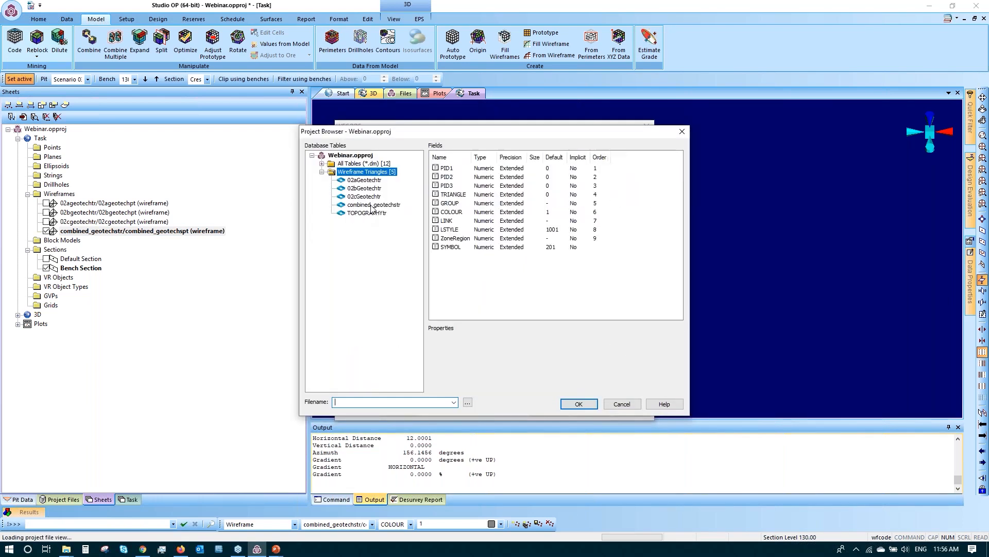
click(639, 185)
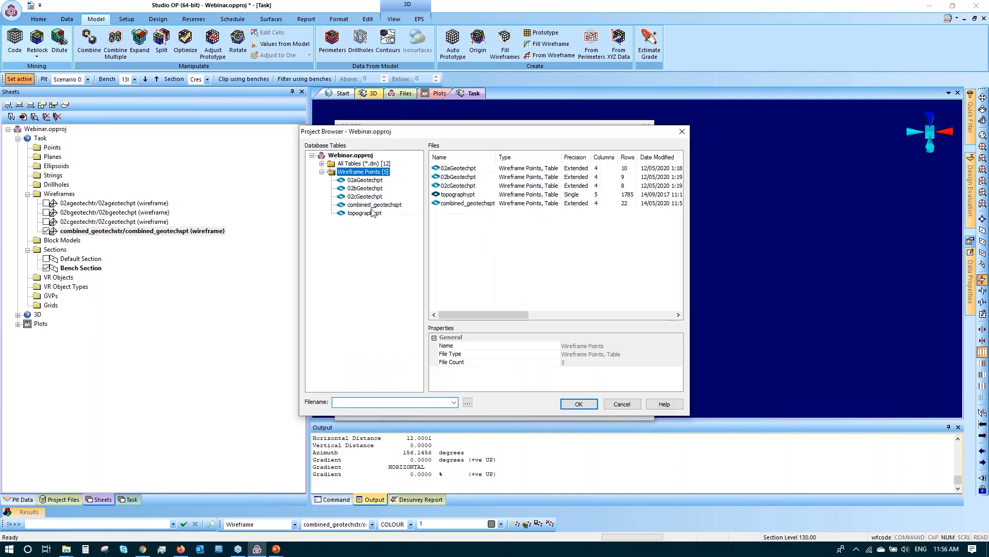
double_click(374, 205)
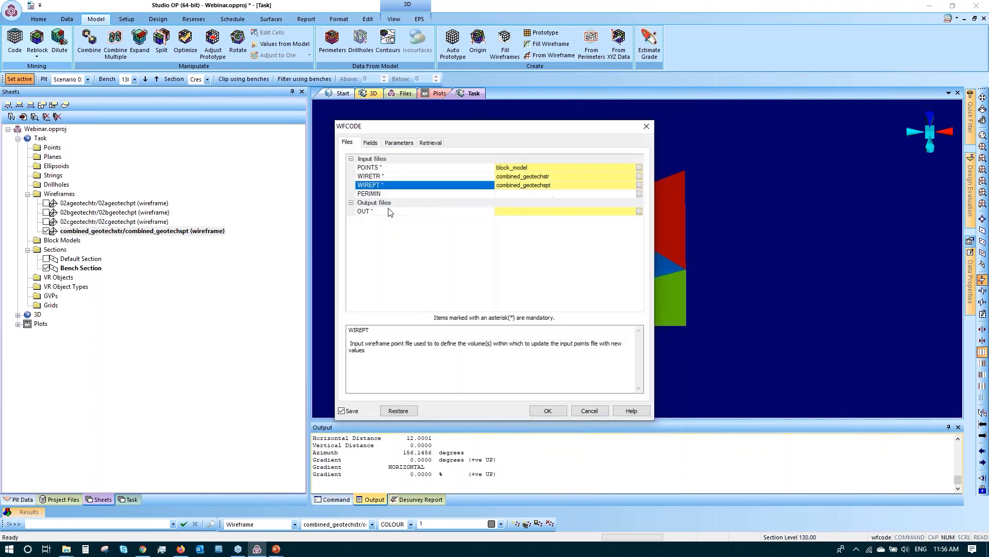
click(528, 212)
text(block_model_v02)
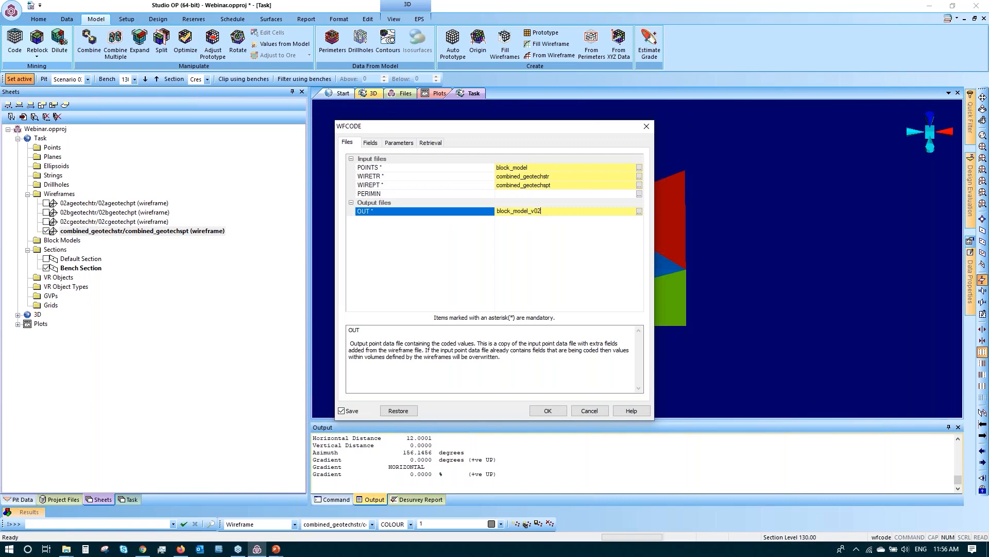
- Assign the WFCODE coordinate fields X, Y and Z to XC, YC and ZC, and the ZONE field to ZoneRegion
click(372, 144)
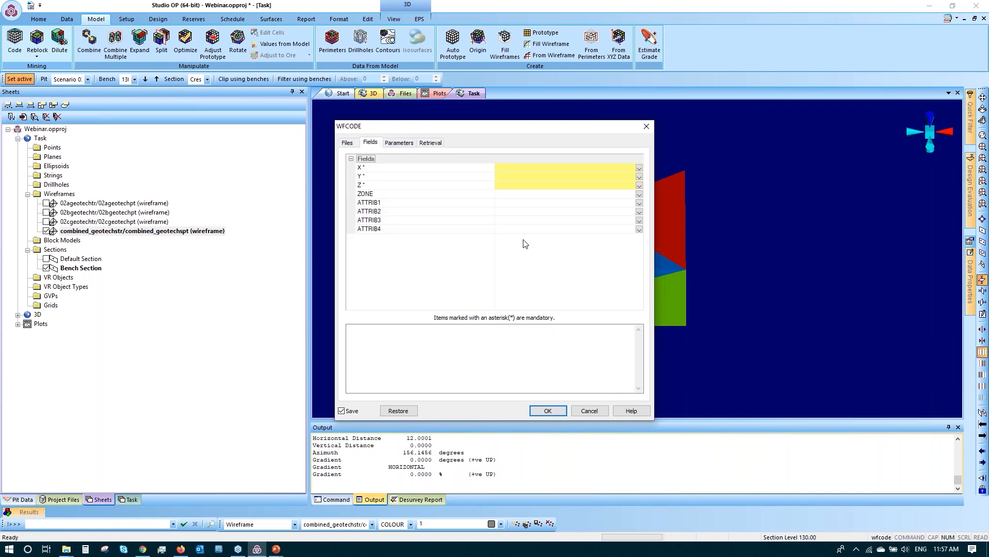
click(639, 167)
click(605, 181)
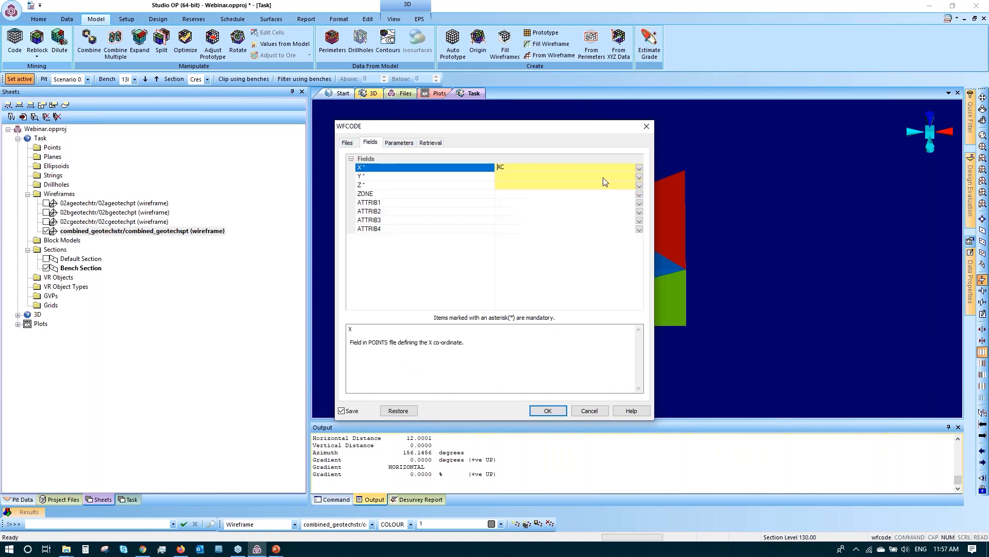
click(639, 176)
click(572, 194)
click(639, 185)
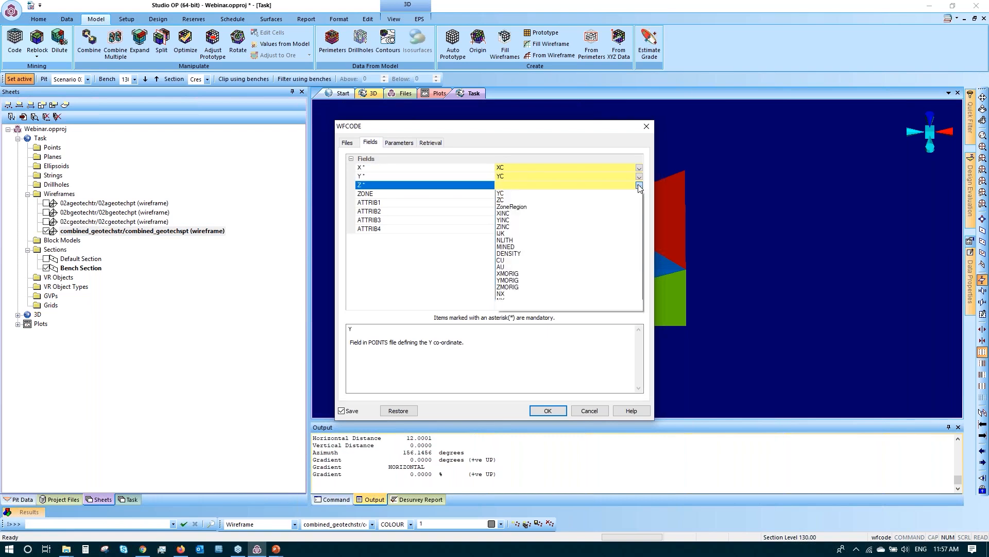
click(545, 210)
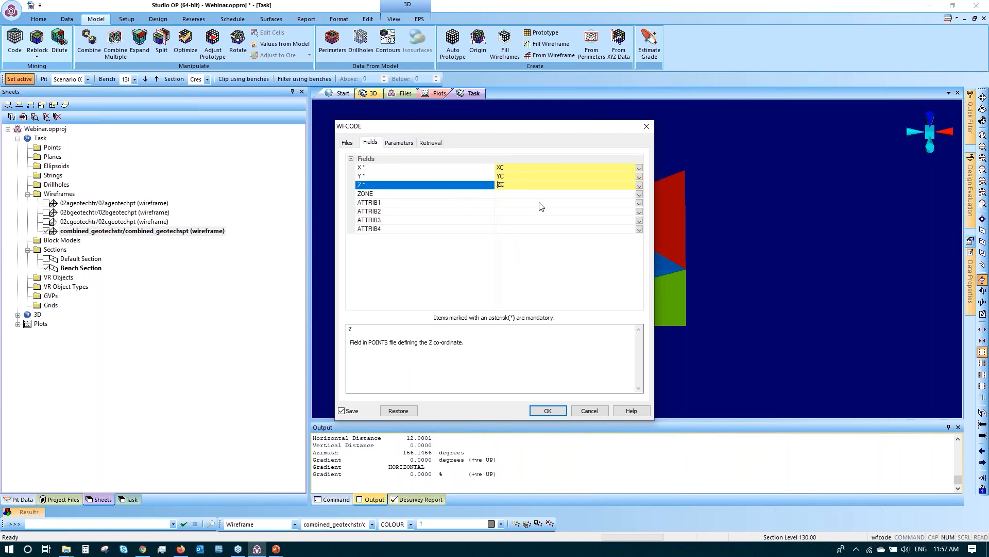
click(639, 194)
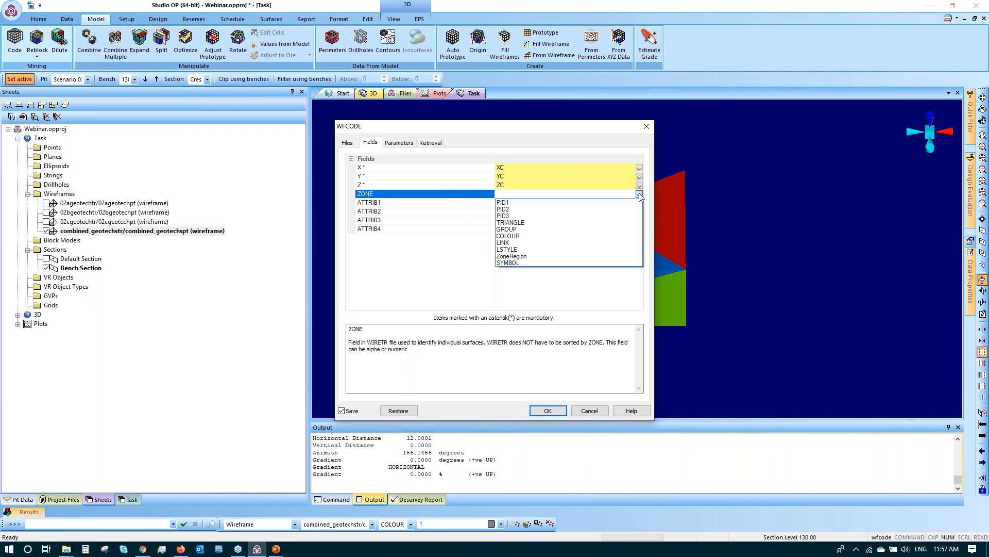
click(521, 257)
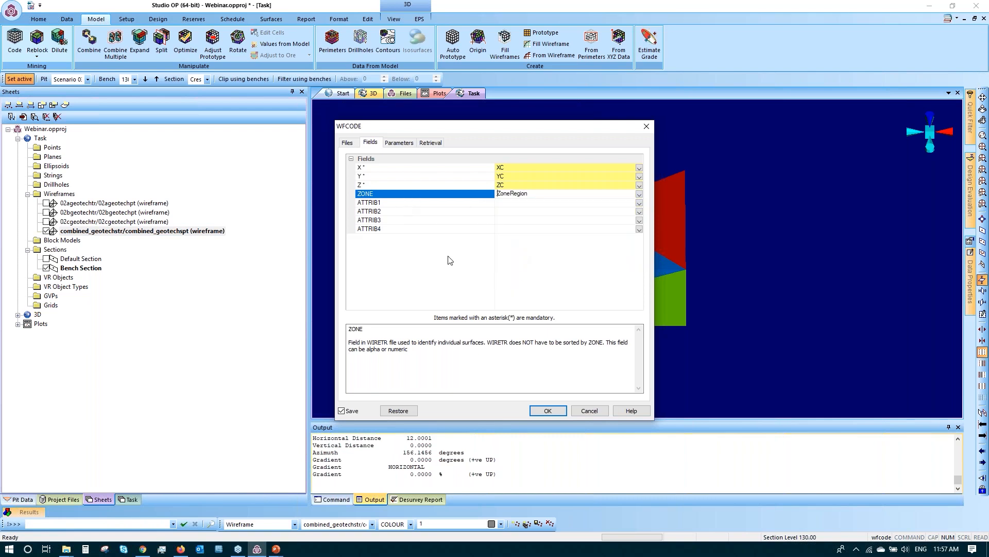
click(526, 308)
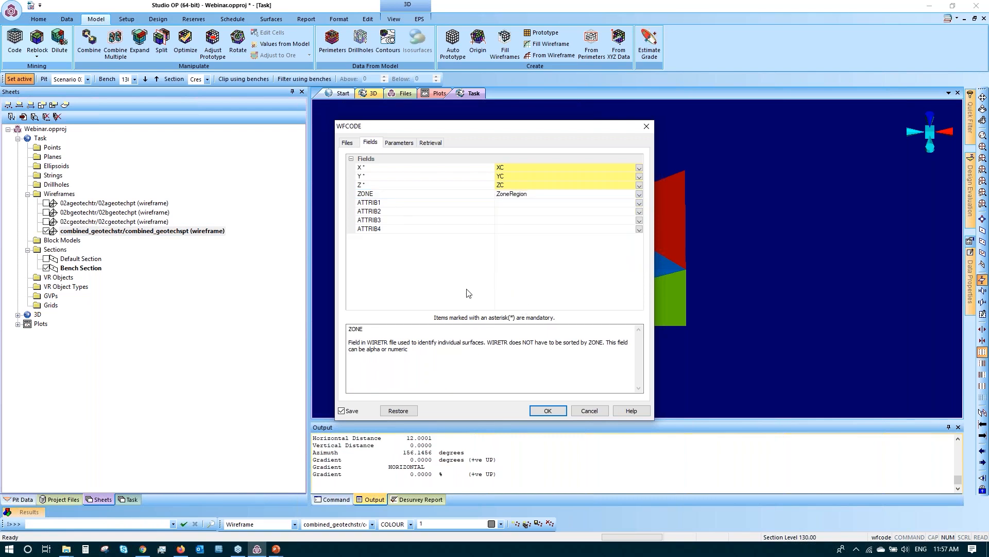
- Set the ALLPTS parameter to 1 so all input points are copied to the output, and run WFCODE
click(399, 143)
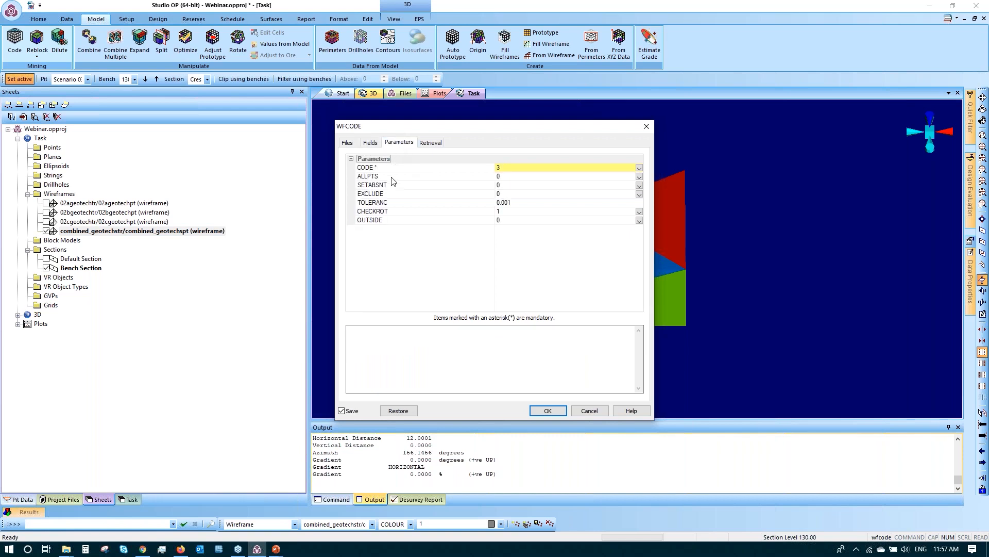
click(432, 176)
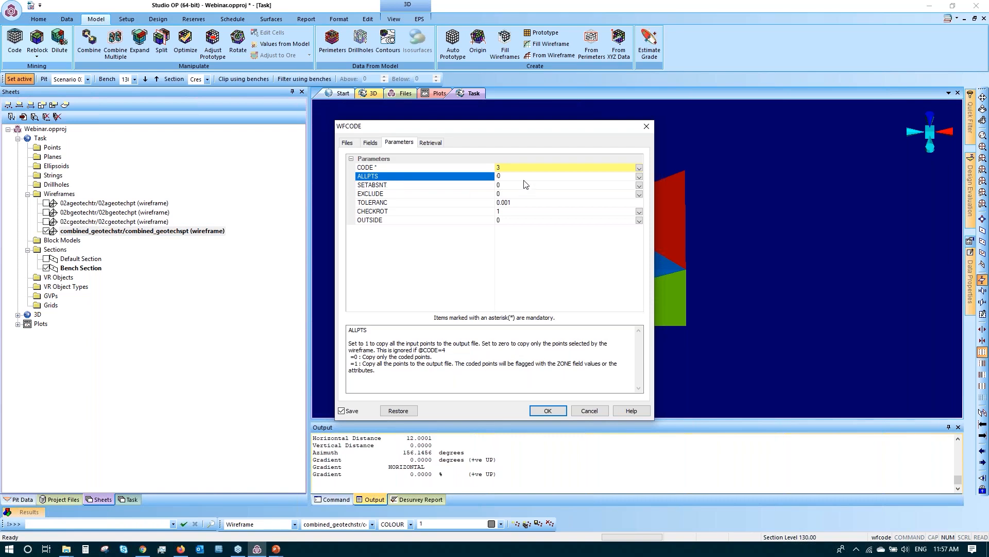
key(BackSpace)
text(1)
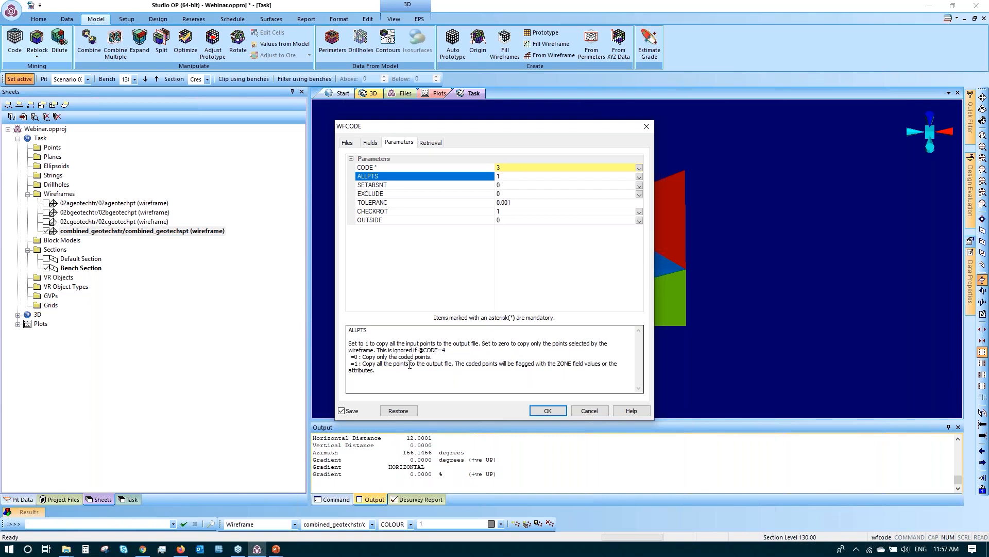
click(347, 142)
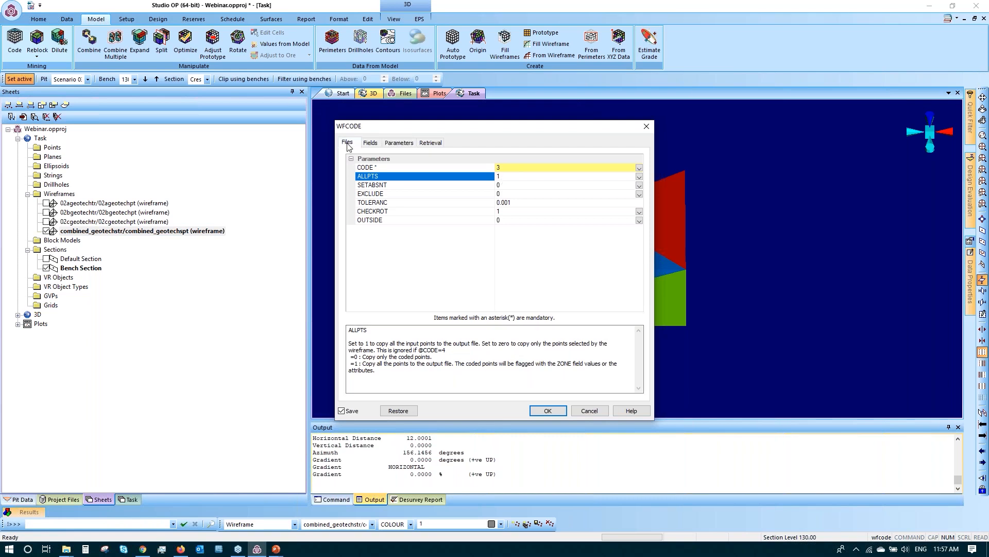
click(561, 413)
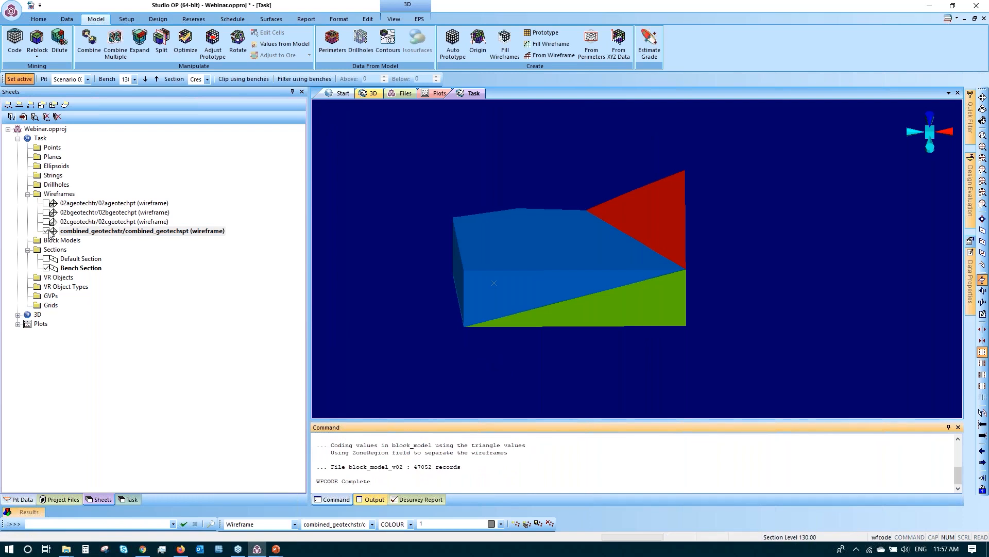
drag(371, 481, 317, 478)
click(424, 390)
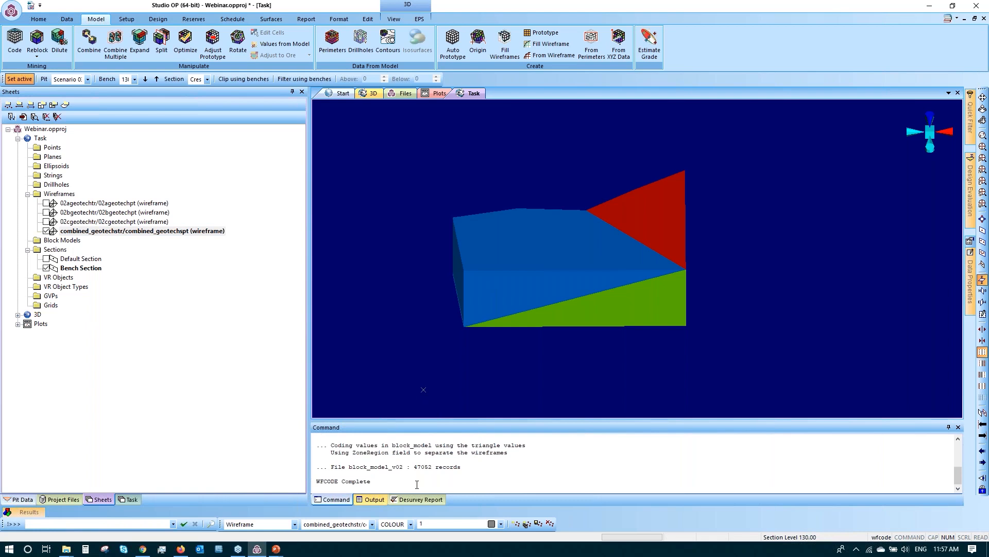
- Load block_model_v02.dm from the Webinar folder in File Explorer into Studio OP's 3D view and align the view to the bench section
key(alt+Tab)
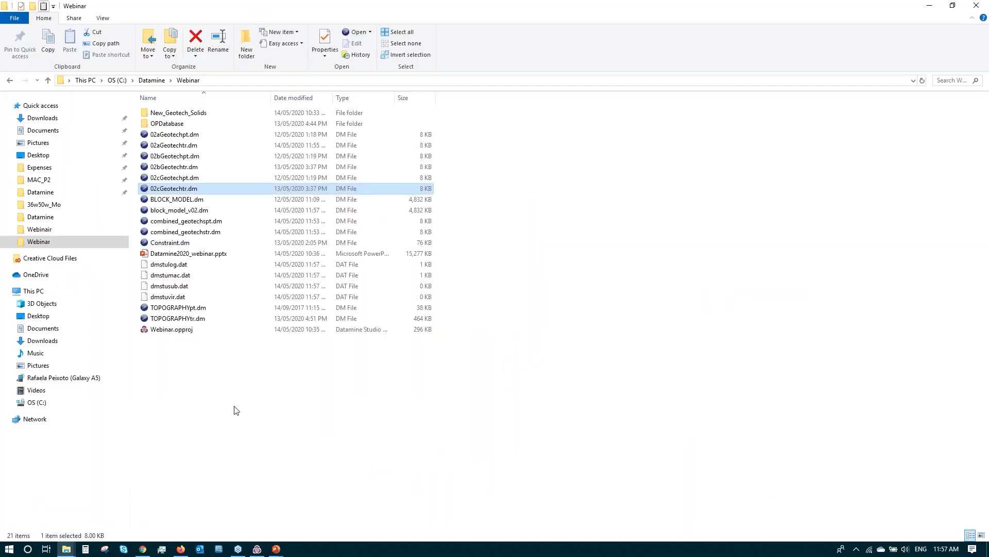
click(292, 97)
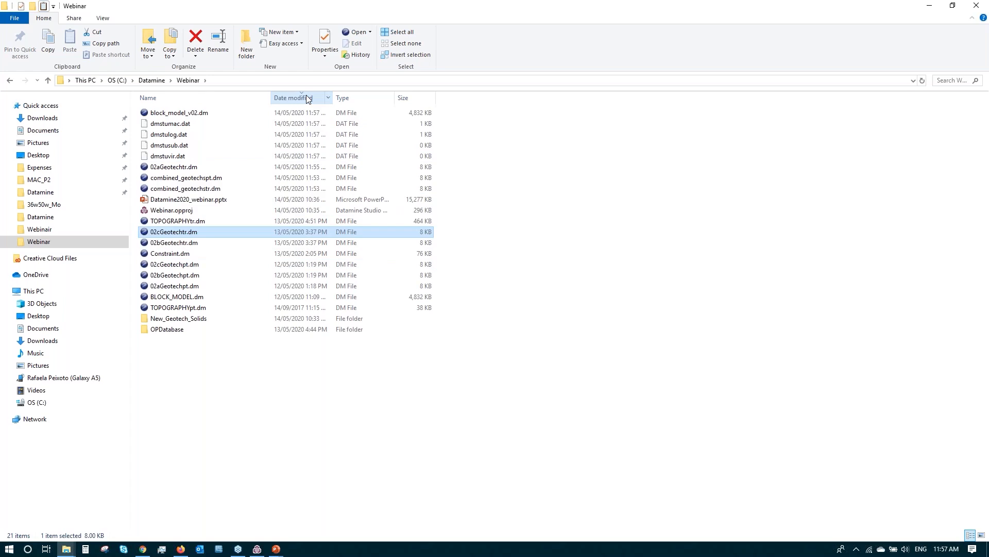
click(177, 113)
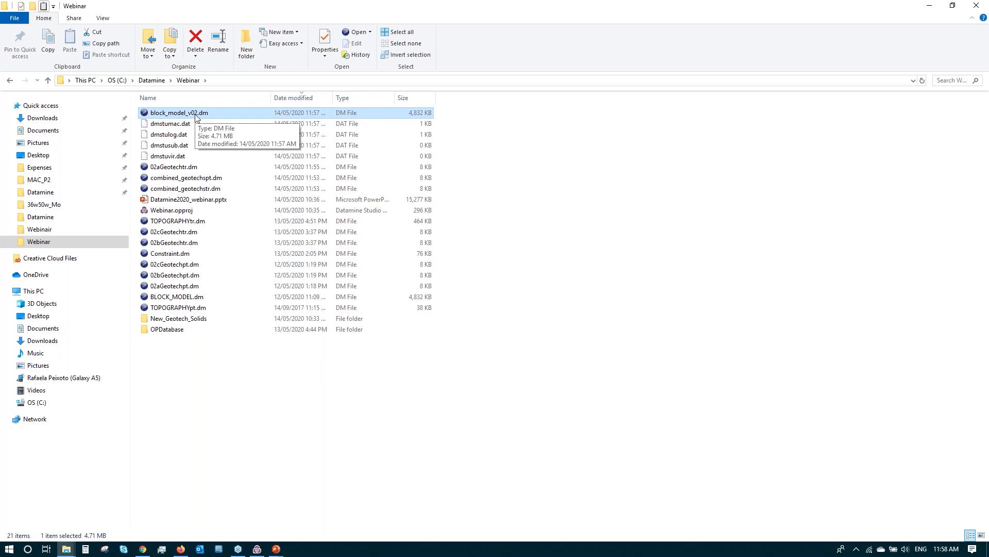
drag(196, 114, 460, 334)
key(alt+Tab)
key(a)
key(v)
key(w)
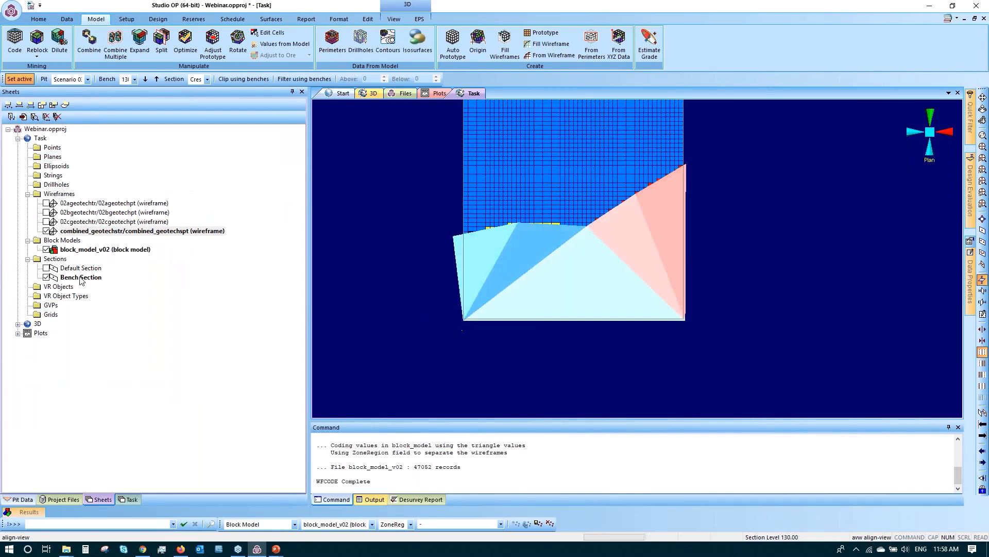
- Hide the combined geotechnical wireframe and step the bench section down to level 60 to inspect the coded zones
click(47, 231)
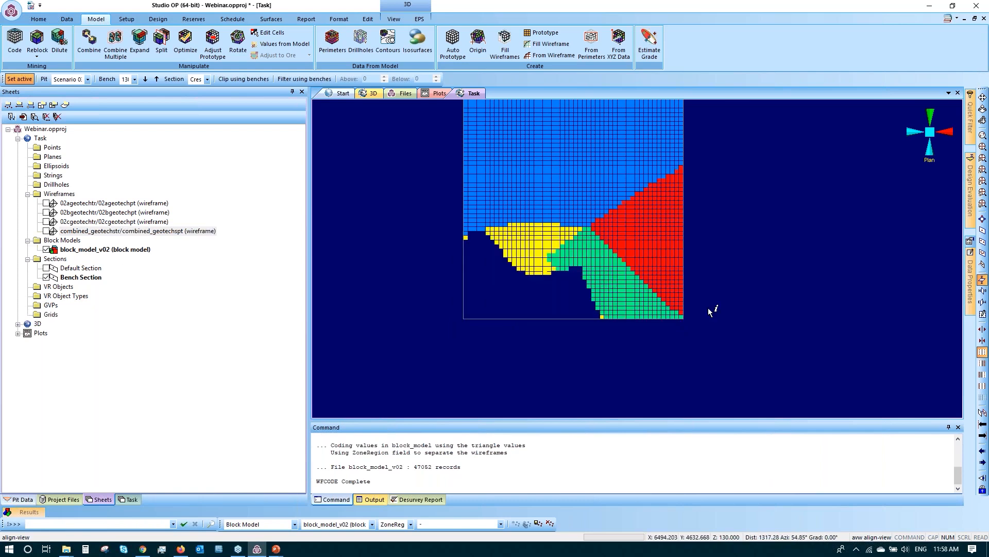
click(147, 79)
click(147, 79)
click(148, 78)
click(146, 79)
click(146, 79)
click(145, 79)
click(146, 79)
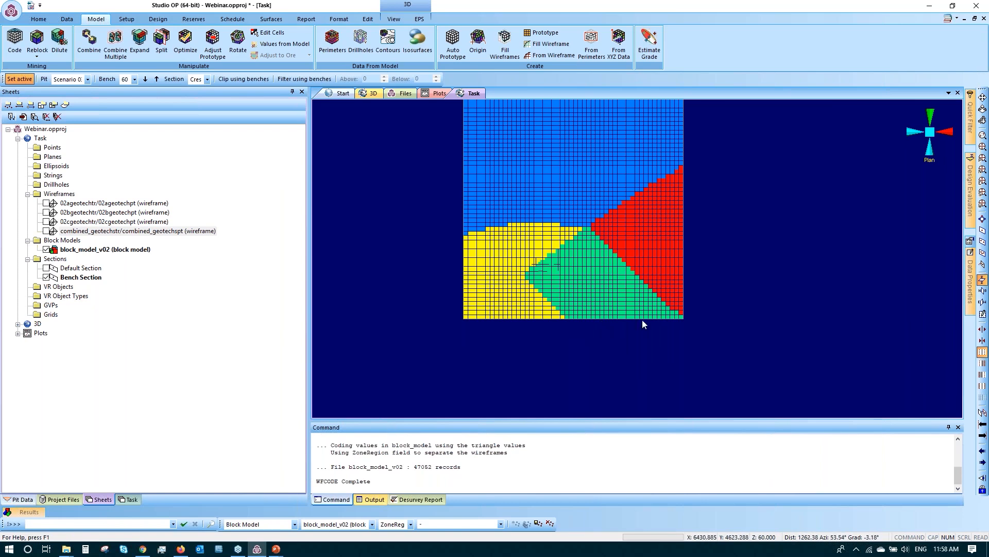
- Load the original block_model into the 3D view and compare its zones with block_model_v02 by switching their visibility
click(77, 499)
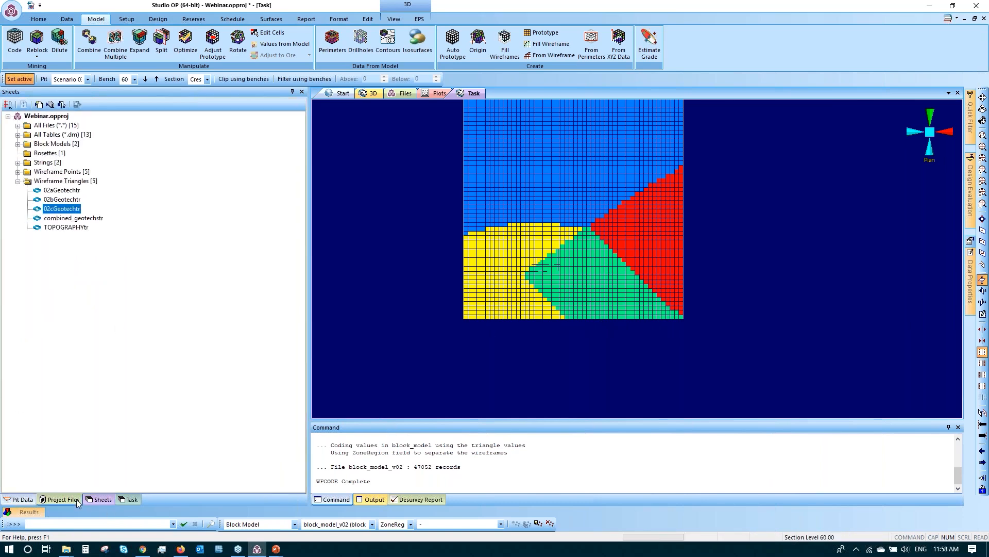
click(17, 145)
drag(61, 154, 459, 258)
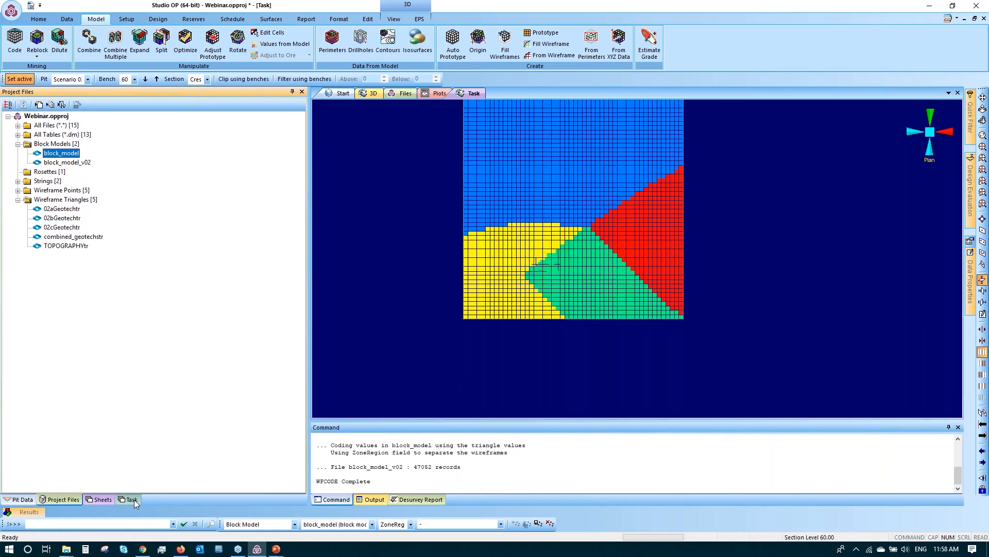
click(102, 498)
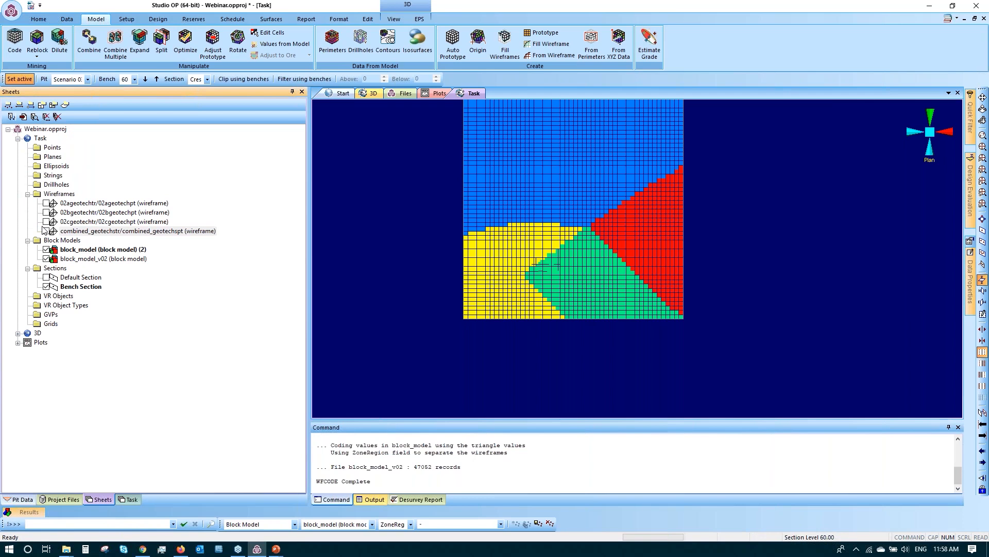
click(47, 258)
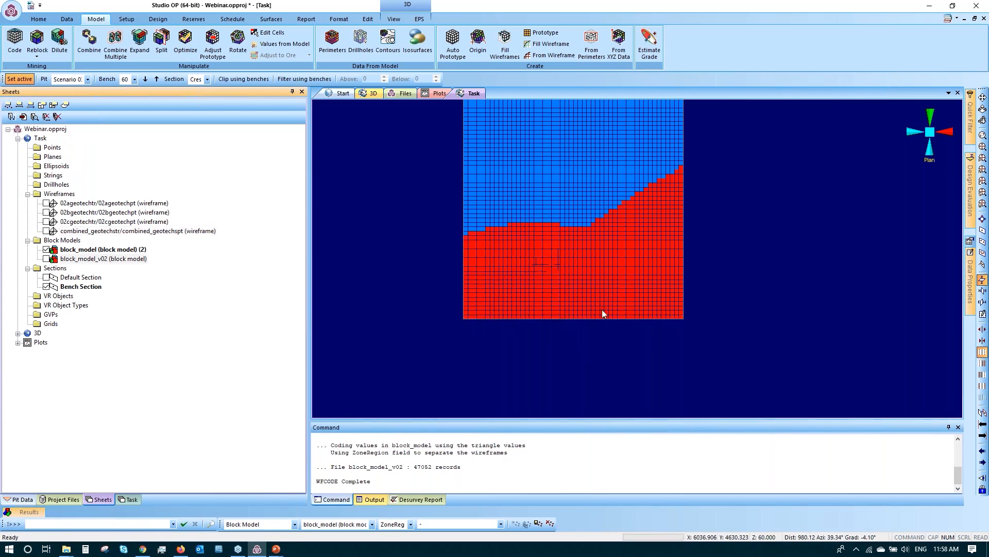
click(48, 260)
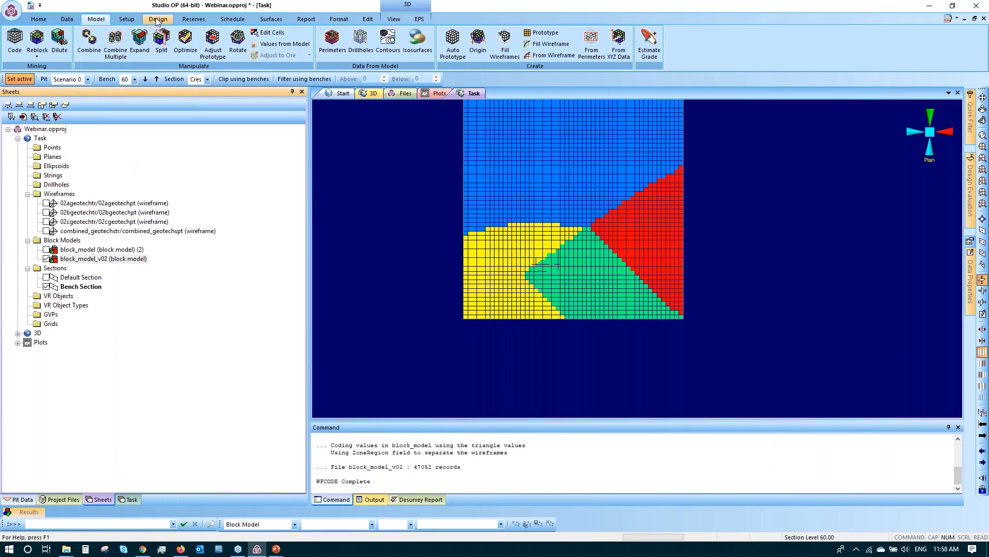
- Open the planning model definition and link block_model_v02 as an additional planning block model
click(136, 20)
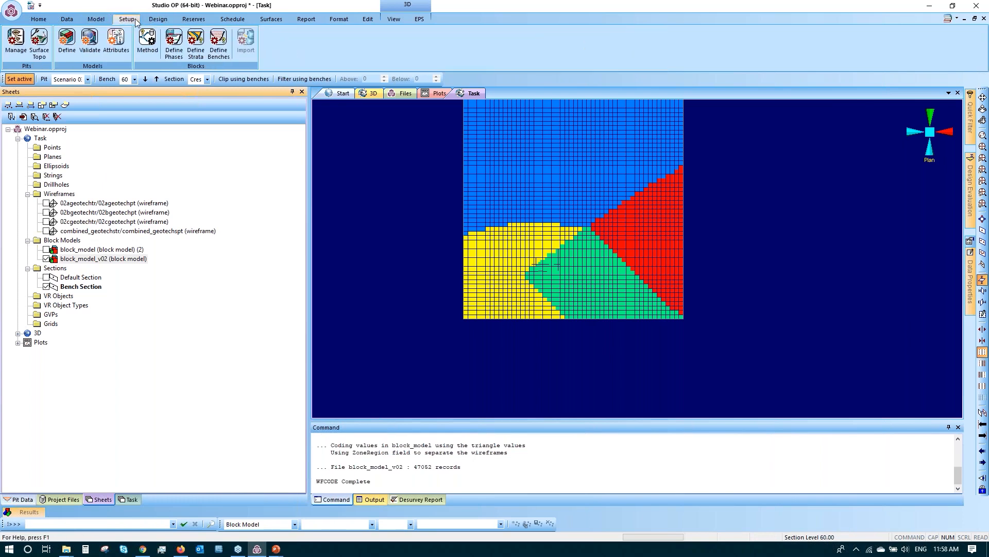
click(72, 55)
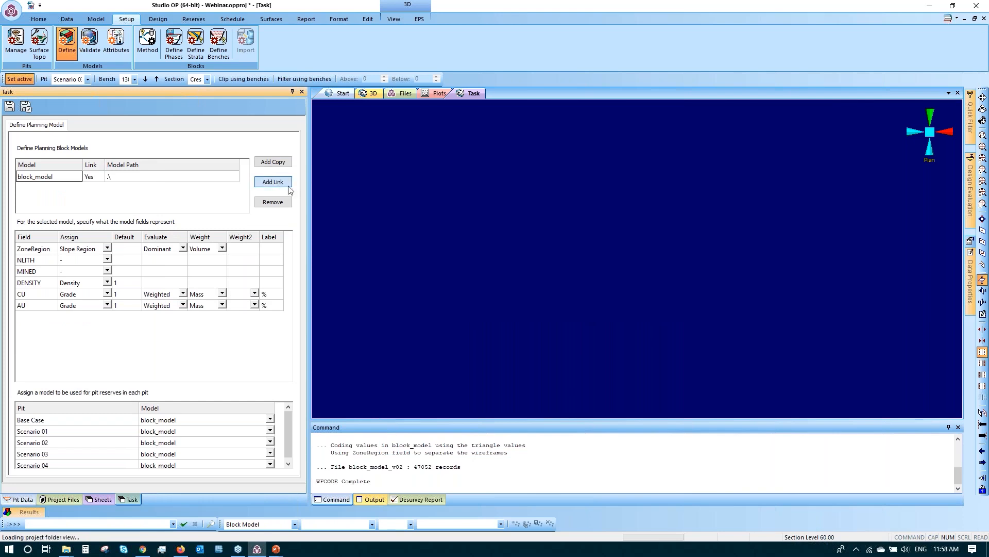
click(273, 182)
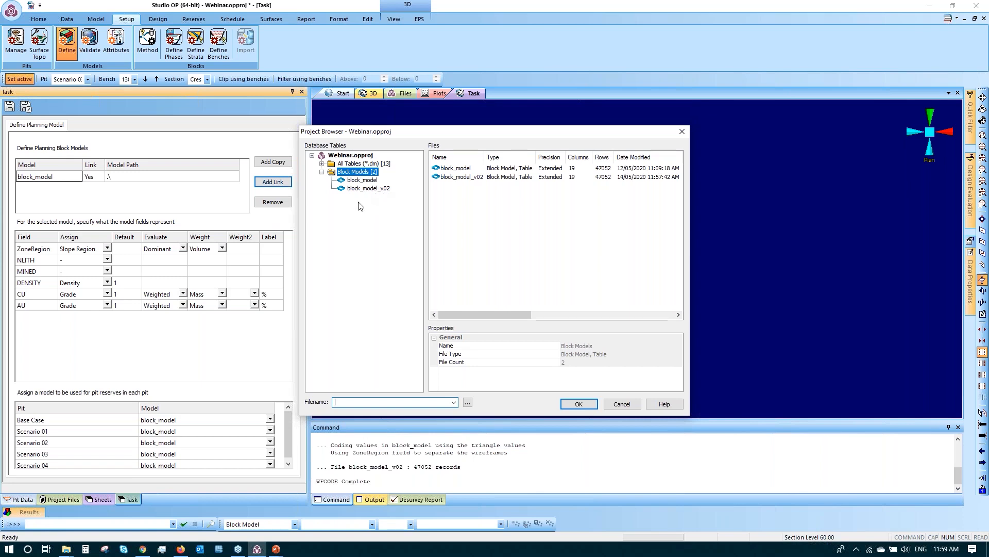
click(467, 402)
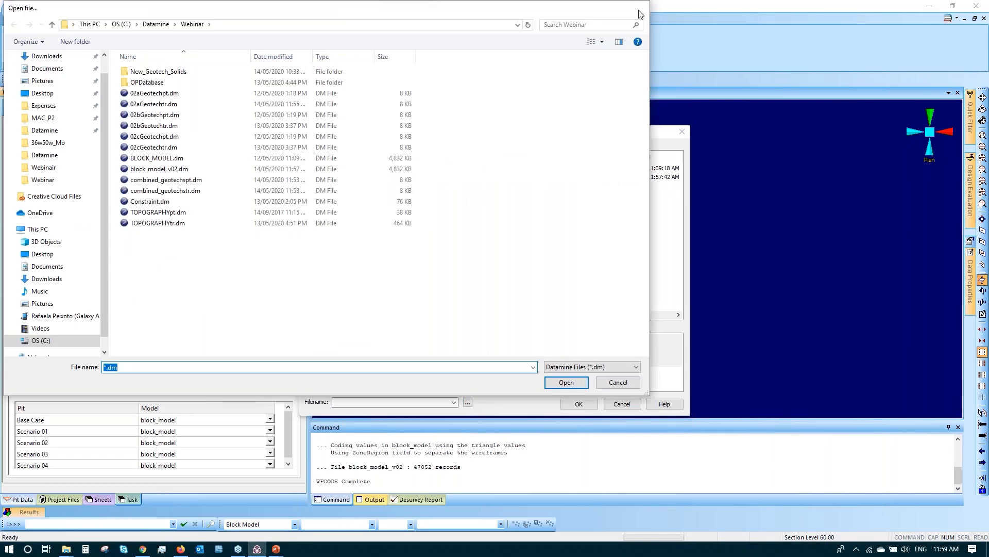
click(641, 8)
double_click(374, 189)
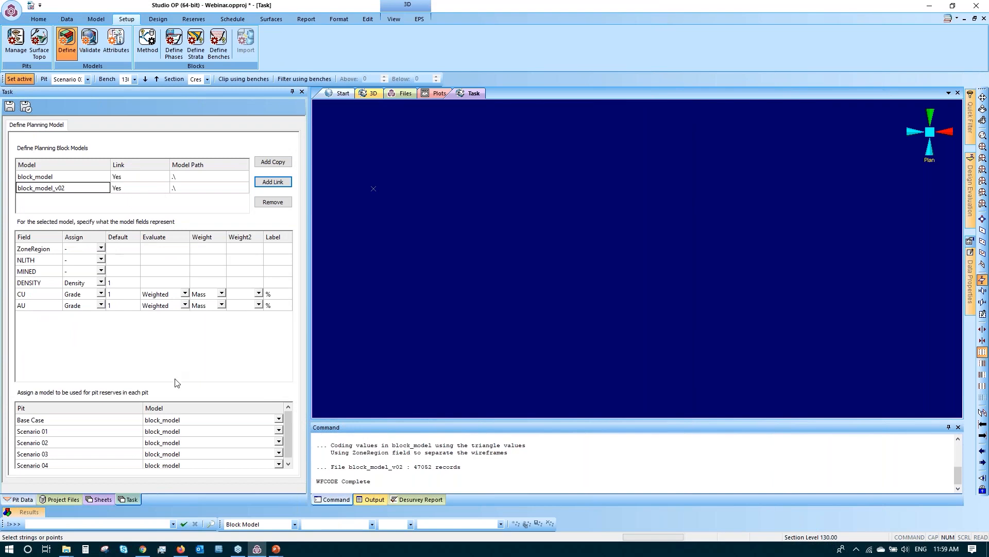
- Assign block_model_v02 as the pit reserves model for Scenario 04, then save and close the planning model definition
click(278, 464)
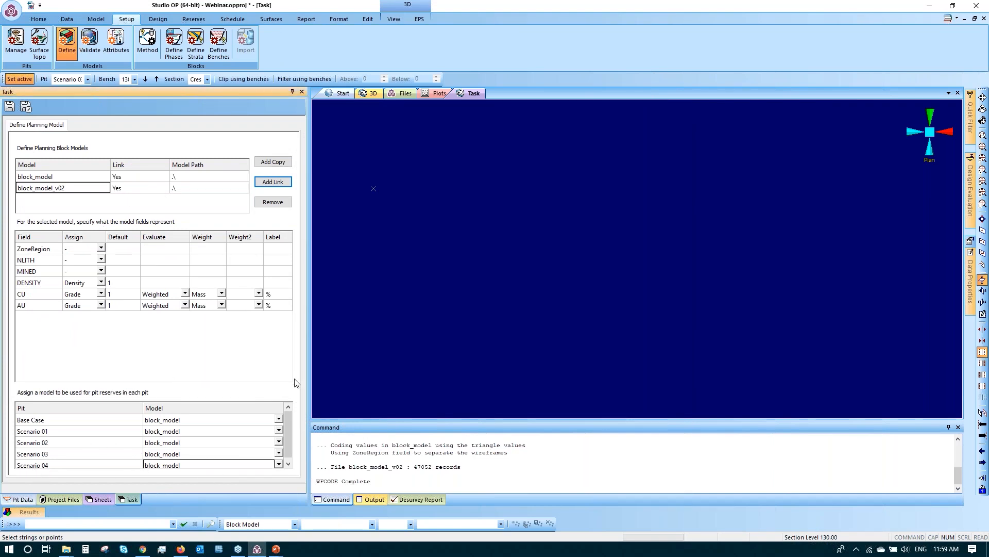
scroll(289, 437, down, 1)
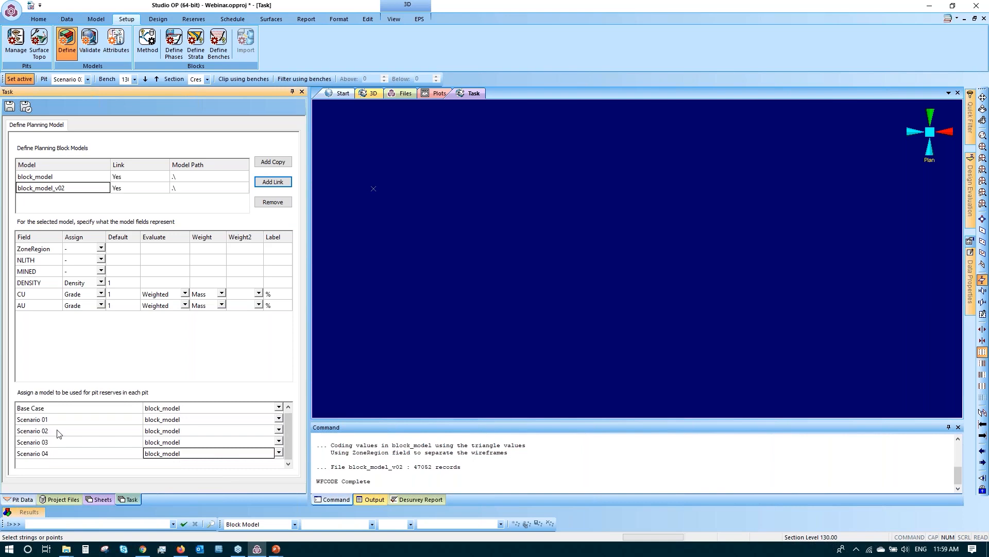
click(278, 453)
click(257, 479)
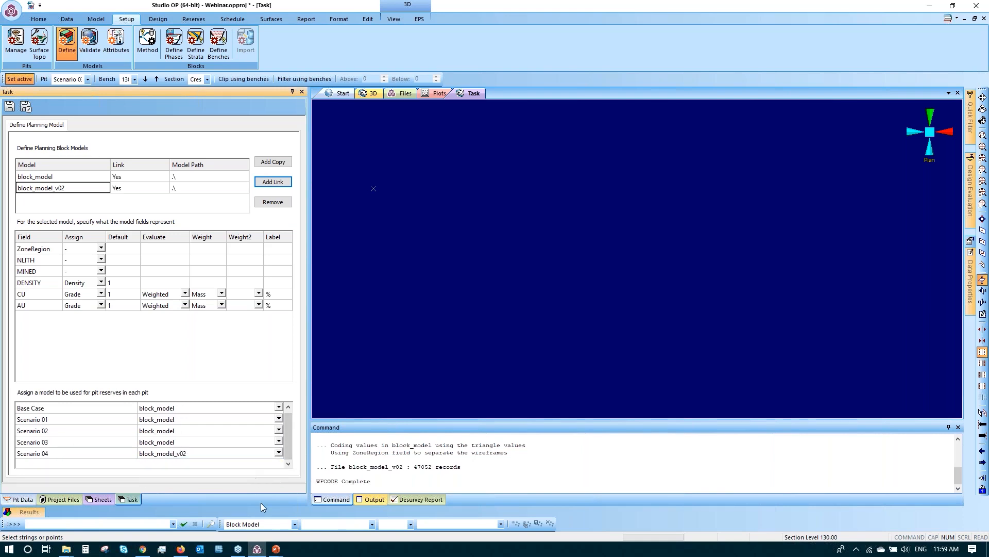
click(25, 107)
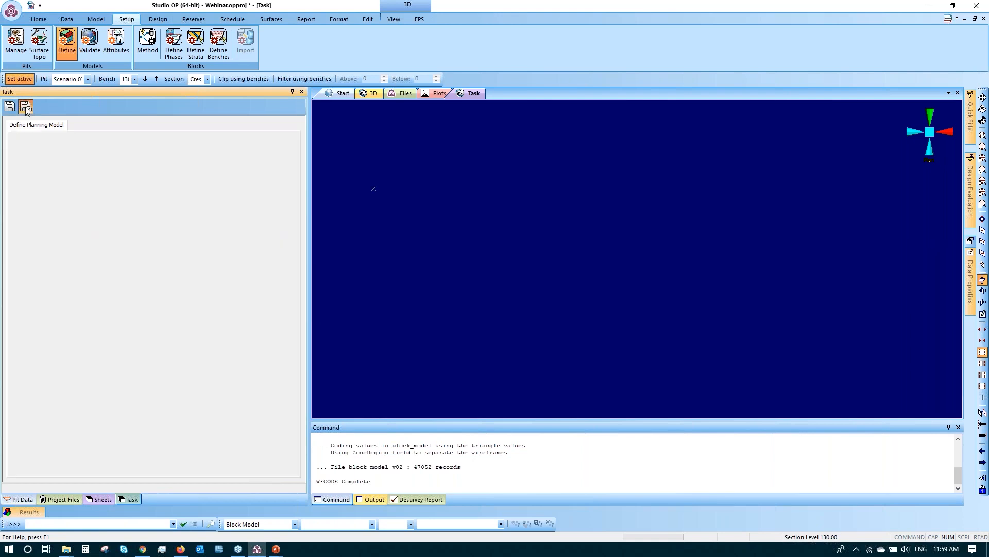
- Open the pit slope region definition, choose Scenario 04 as the pit and review its region list
click(158, 19)
click(14, 49)
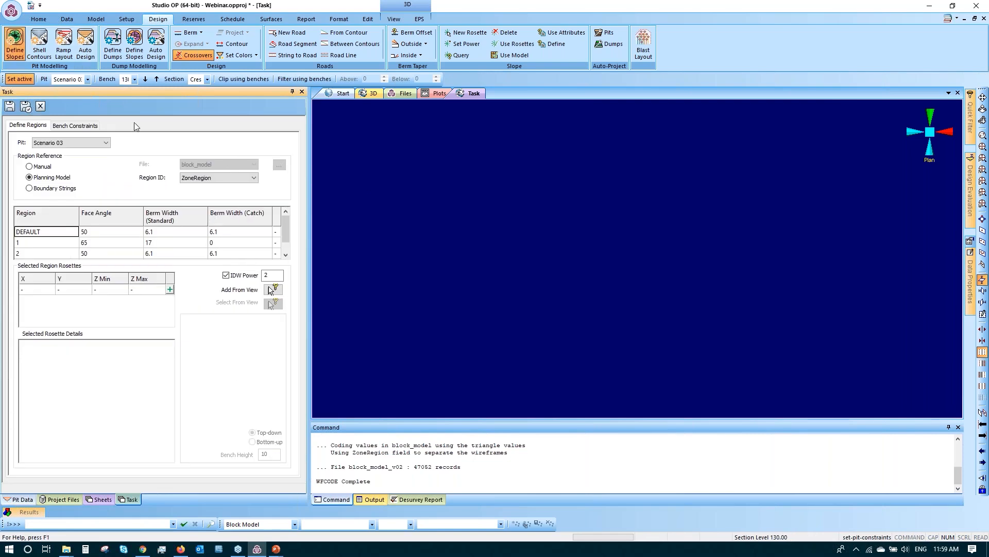
click(102, 143)
click(102, 178)
click(285, 254)
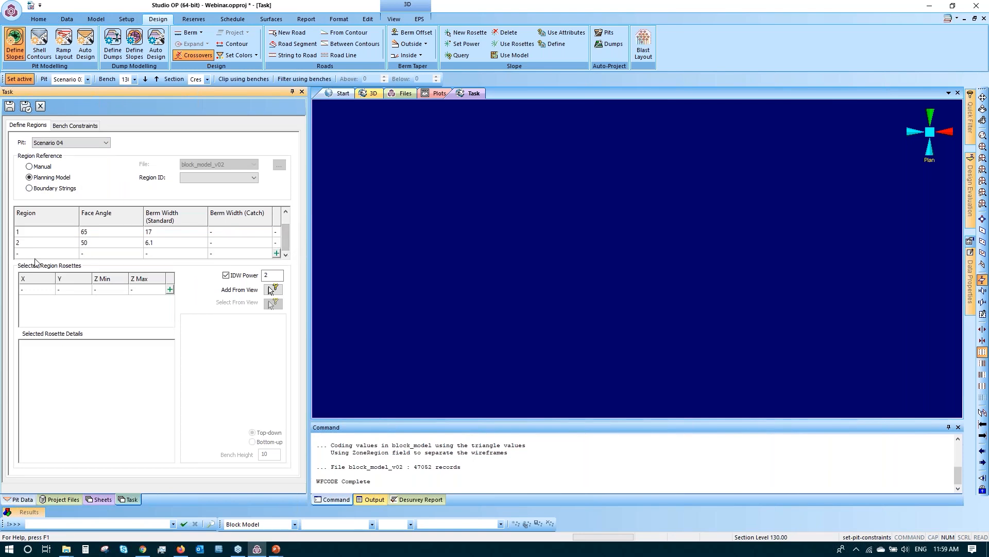
- Reload the slope regions from block_model_v02 by switching the region reference to Manual and back to Planning Model
click(45, 172)
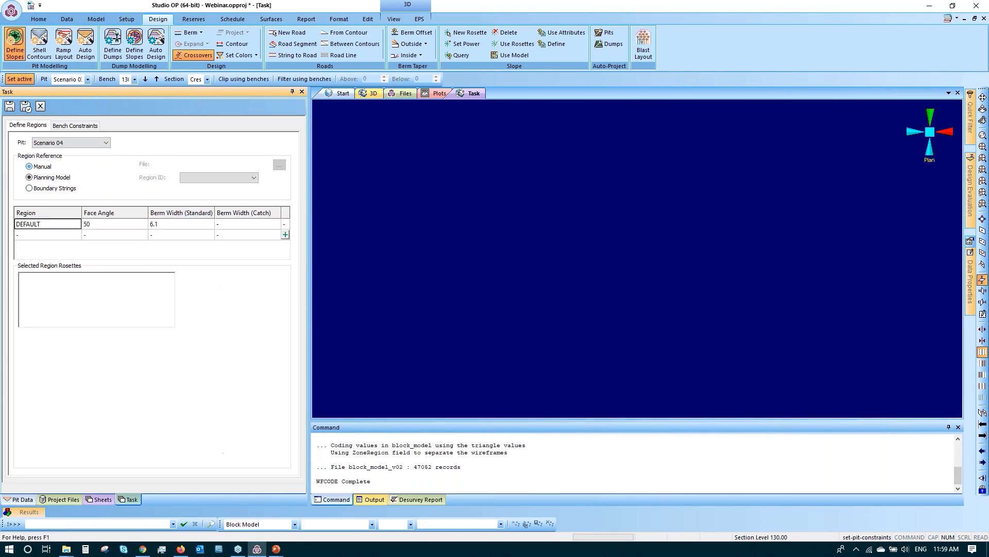
click(49, 177)
click(285, 255)
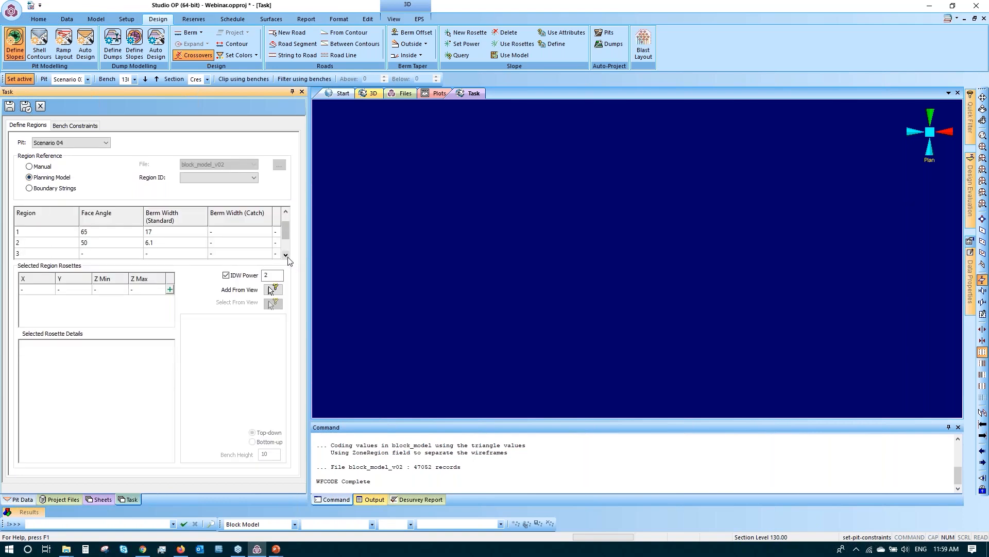
drag(287, 225, 286, 218)
click(285, 255)
click(286, 254)
- Consult the slope parameters slide, and set region 3 to a face angle of 55 and a standard berm width of 9.2
key(alt+Tab)
key(alt+Tab)
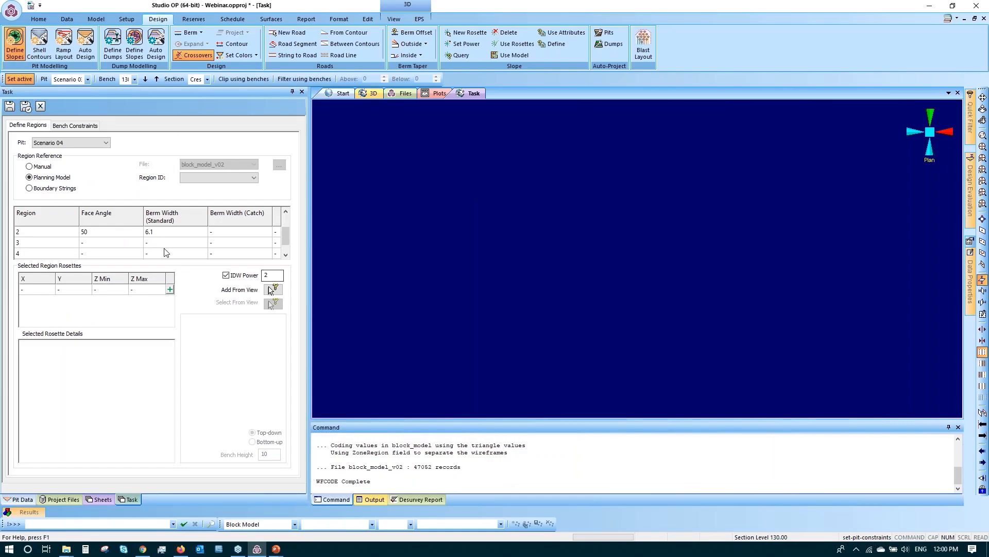
click(96, 238)
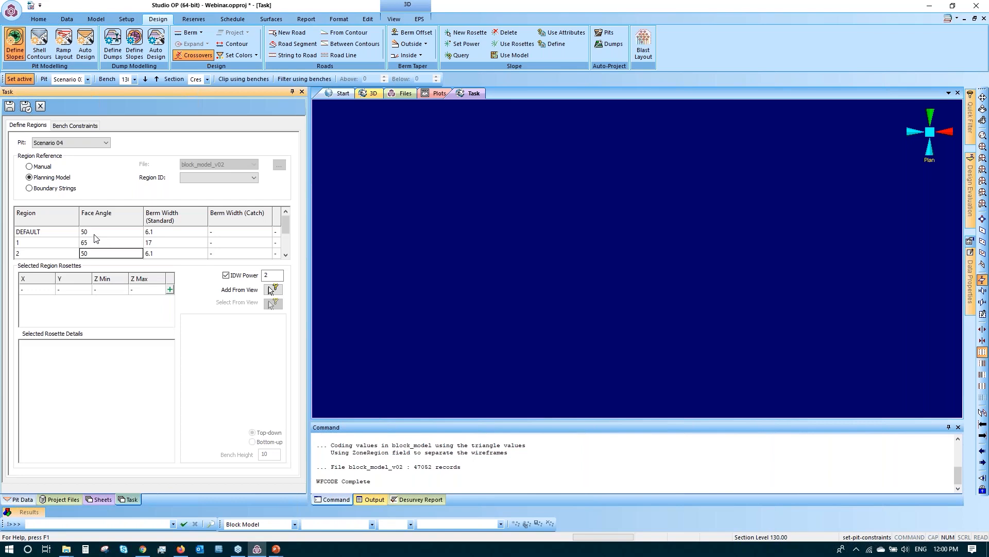
key(Down)
text(55)
key(Tab)
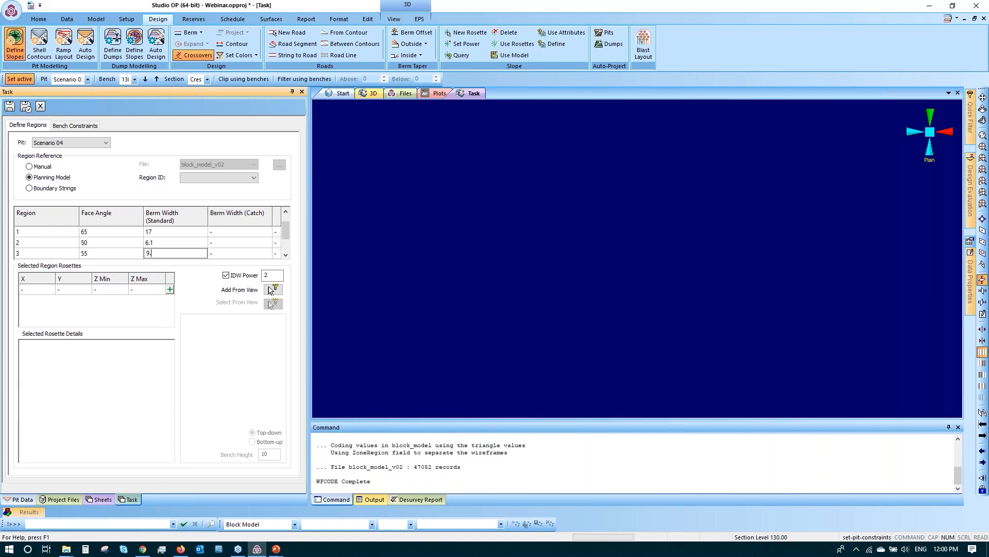
- Set region 4 to a face angle of 60 and a standard berm width of 12, saving and closing the slope definition
key(Down)
key(shift+Tab)
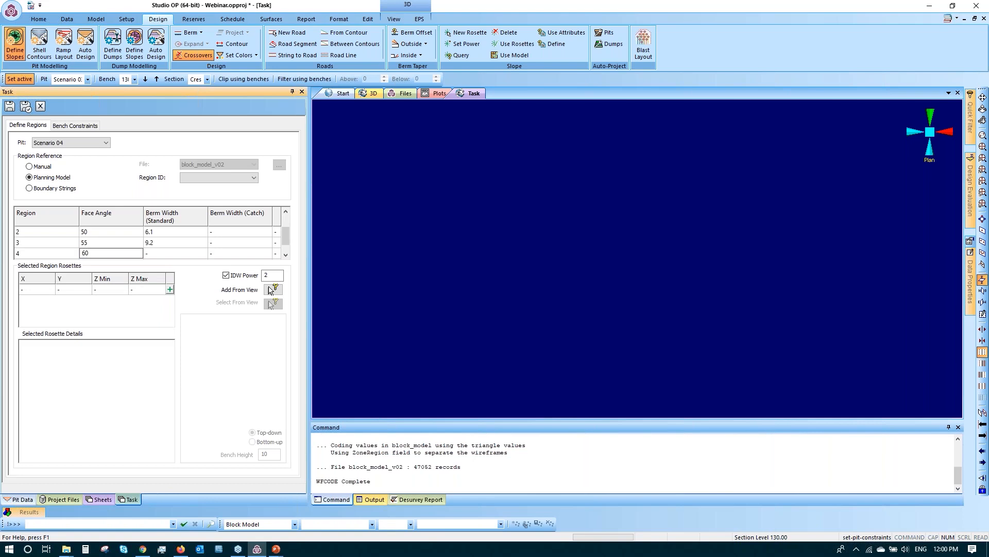
key(Tab)
text(1)
drag(285, 231, 288, 219)
click(25, 107)
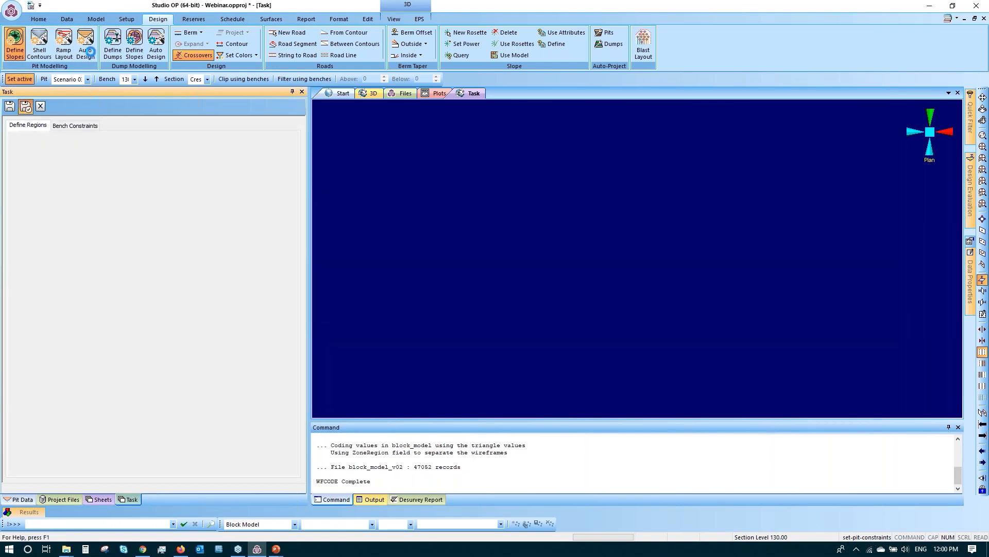
- Open the automatic pit design and switch it to Scenario 04, saving the outstanding changes
click(85, 46)
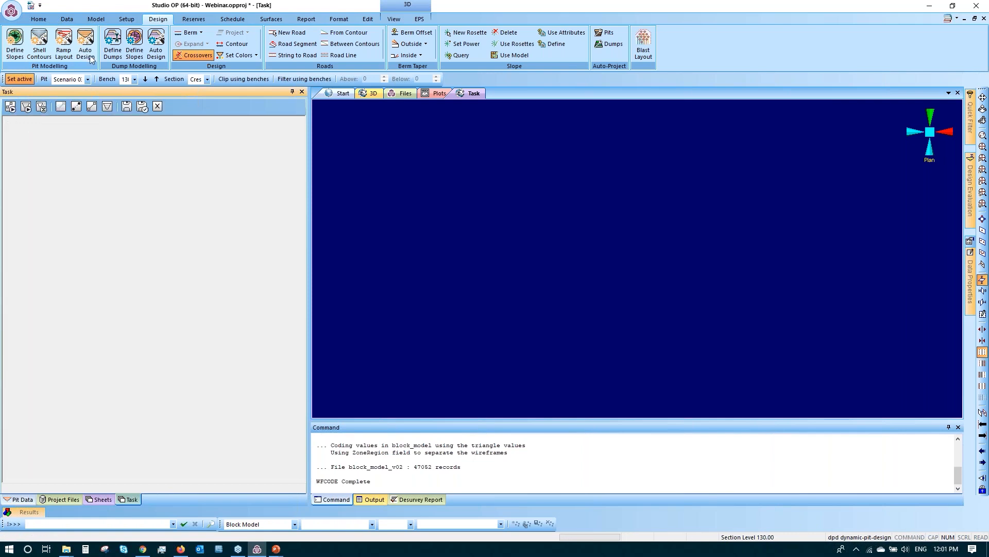
click(116, 147)
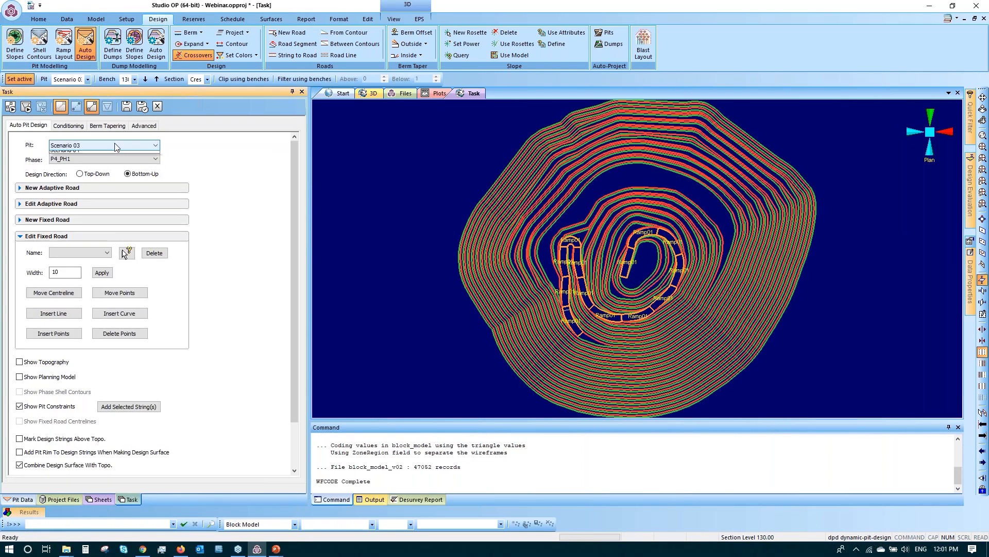
click(110, 178)
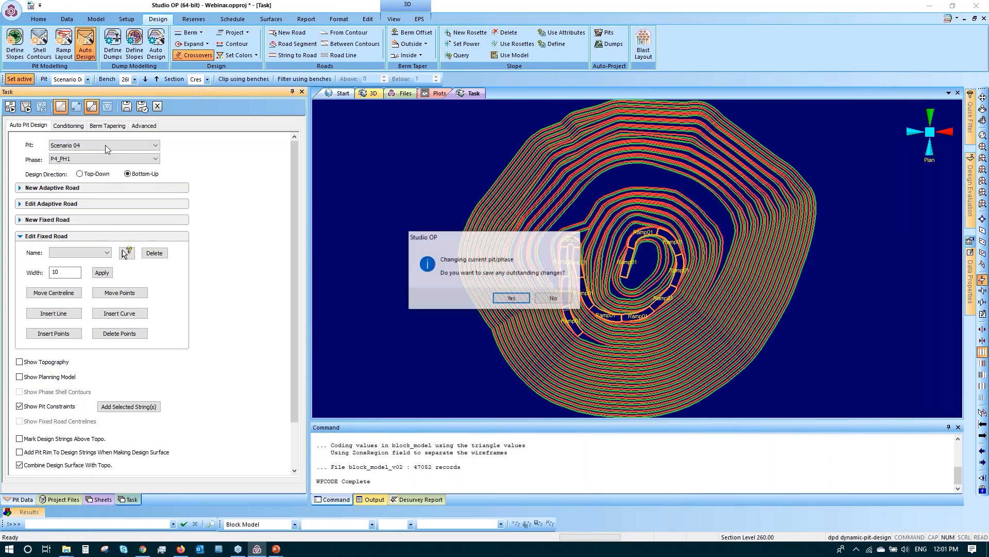
click(526, 299)
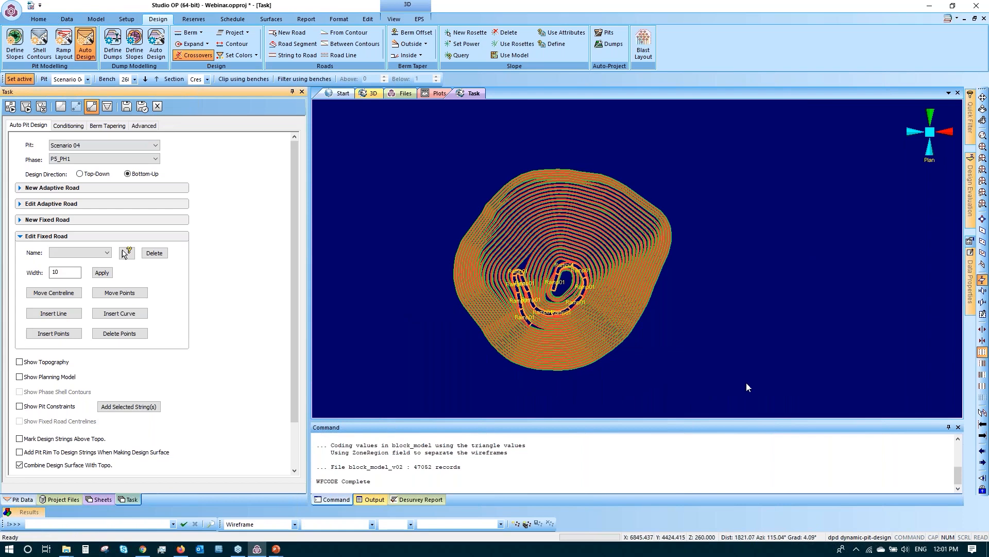
- Recalculate the Scenario 04 pit design with the newly defined slope regions
scroll(580, 355, up, 3)
middle_drag(708, 193, 706, 172)
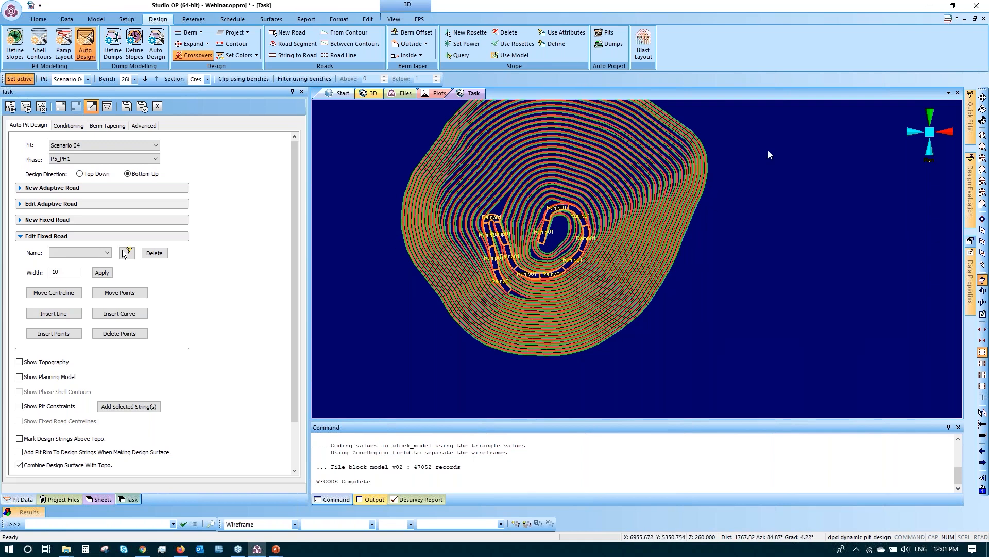
click(11, 107)
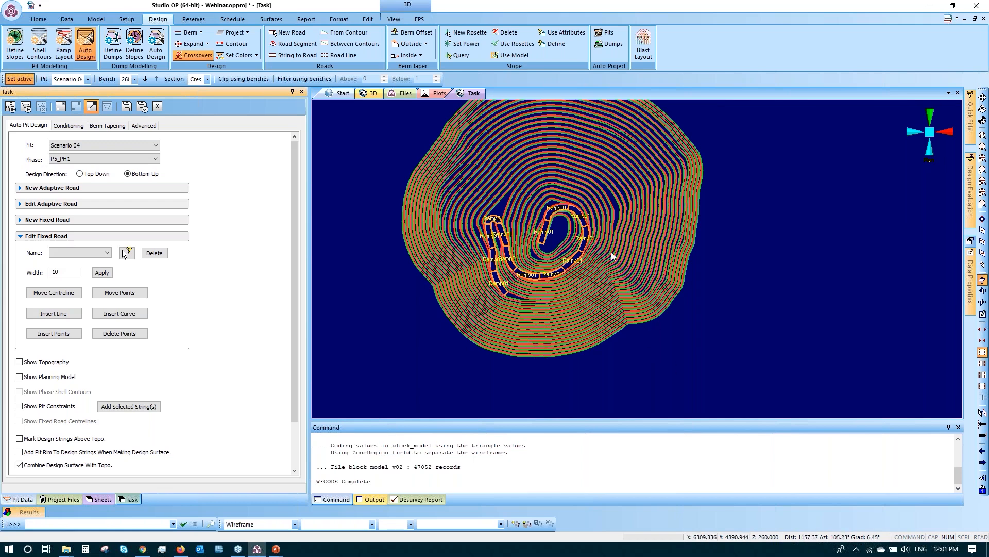
- Try a default blending distance of 100 in the phase conditioning settings and recalculate the pit design
click(68, 126)
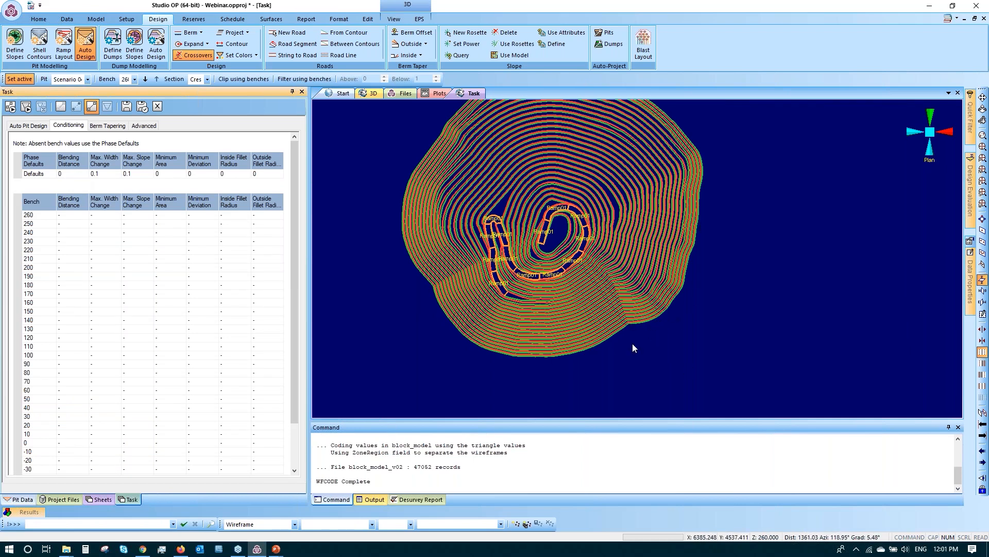
click(75, 173)
text(100)
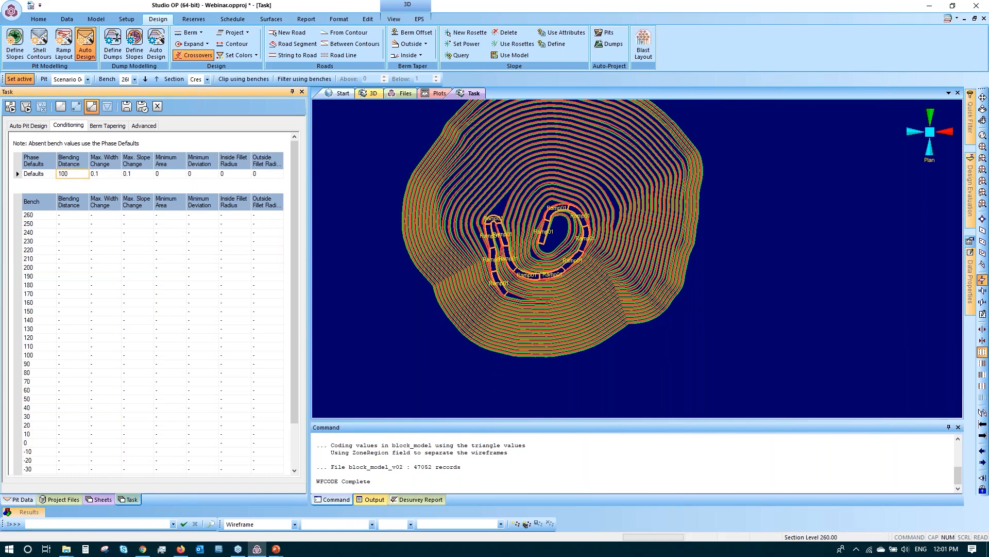
click(10, 106)
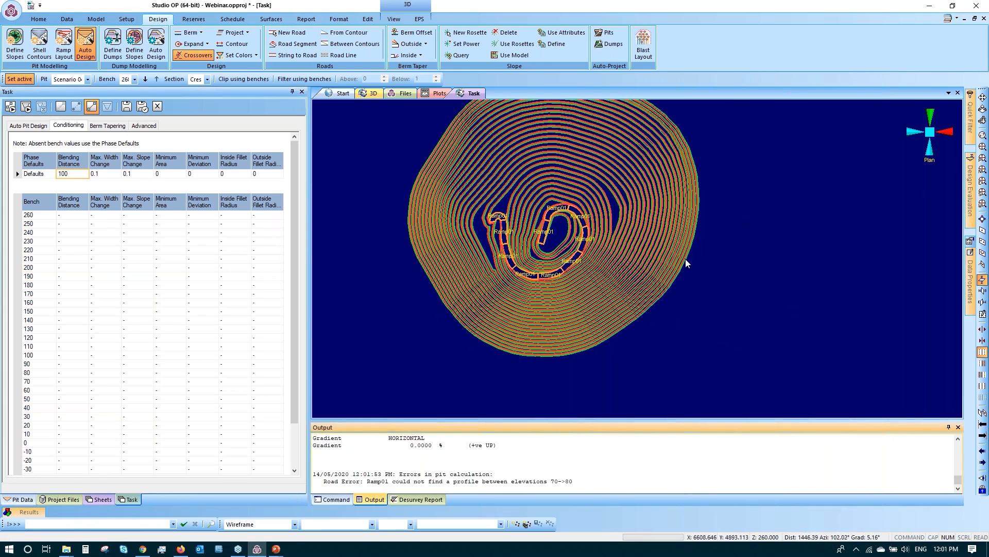
- Try a default blending distance of 20 and recalculate the pit design
click(78, 173)
text(2)
key(Return)
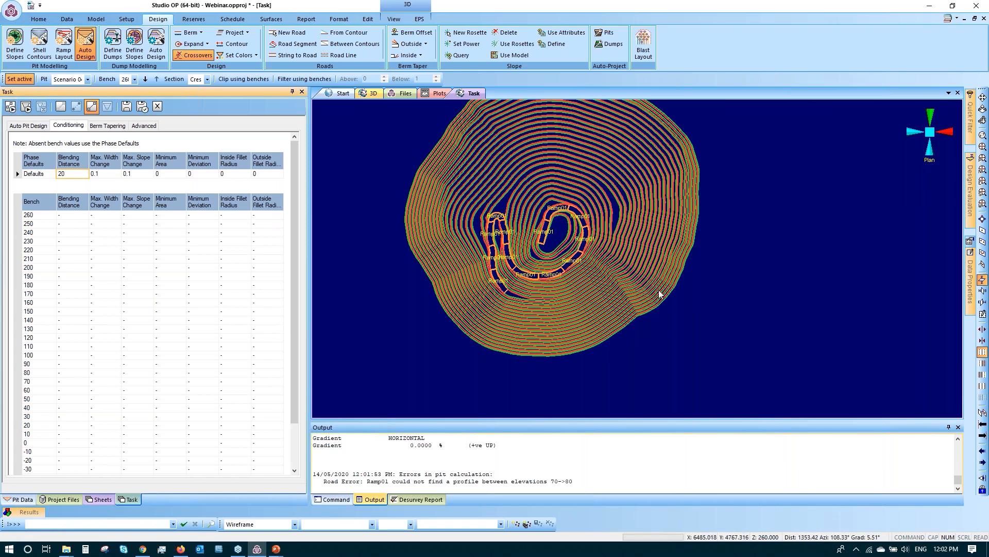
- Return the default blending distance to 0, recalculate the pit and go back to the main design settings
click(62, 174)
key(BackSpace)
key(BackSpace)
text(0)
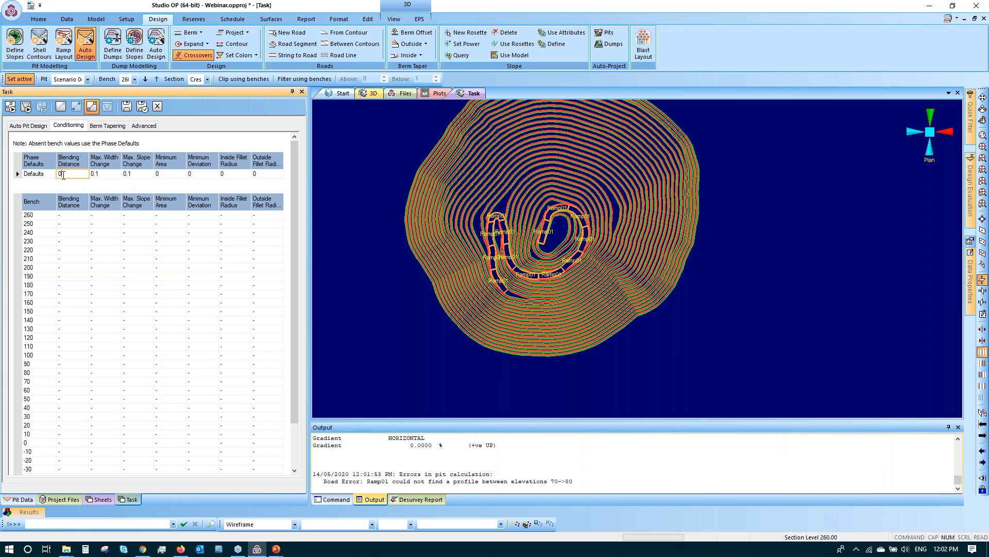
click(28, 126)
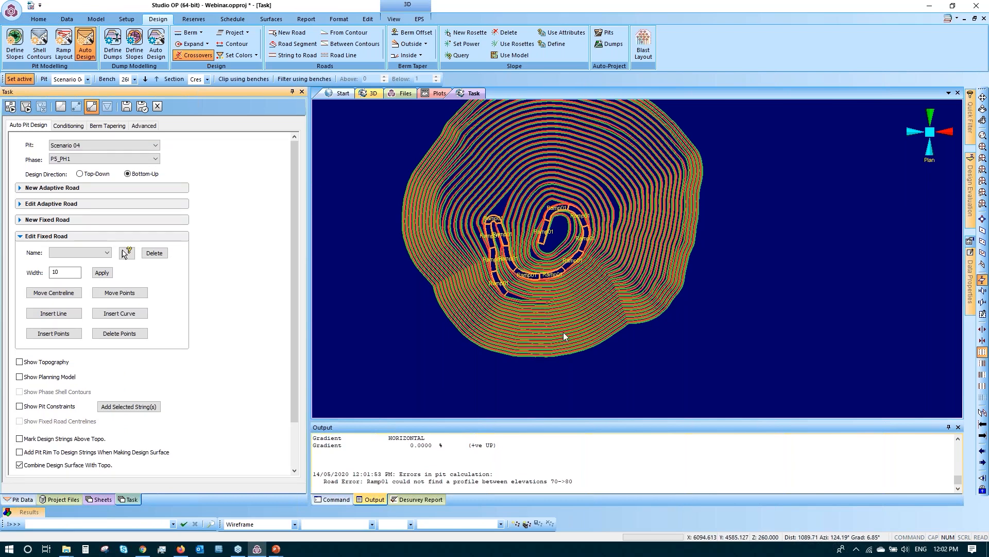
key(alt+Tab)
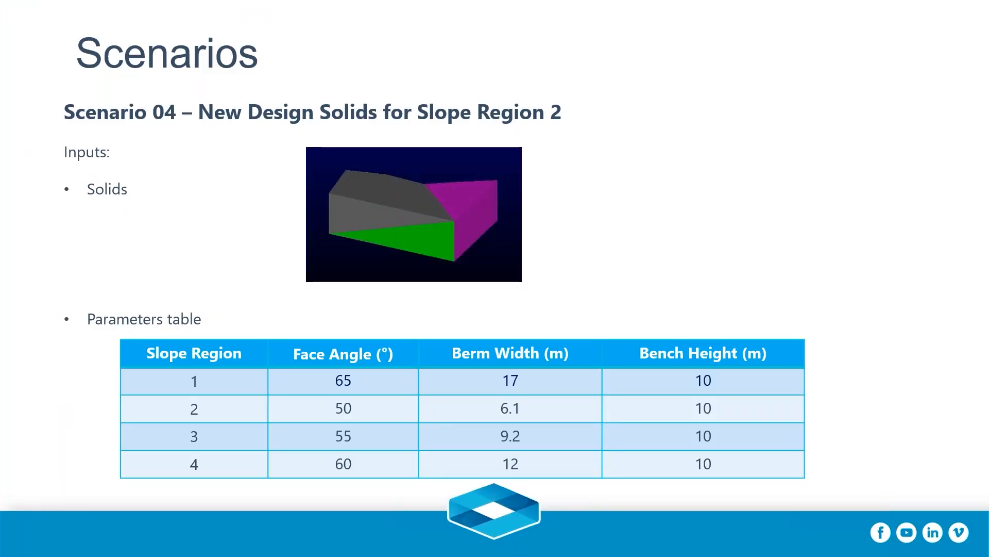
key(Right)
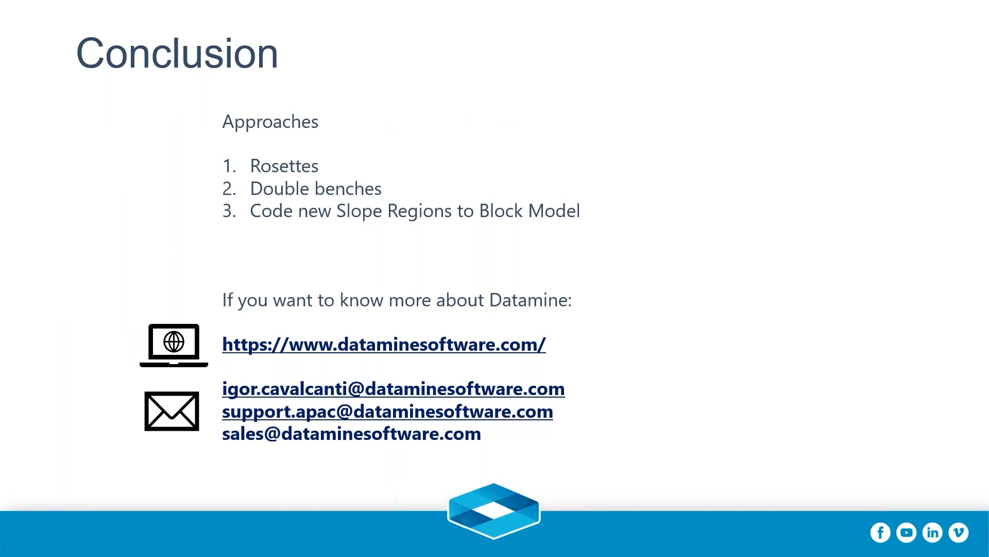